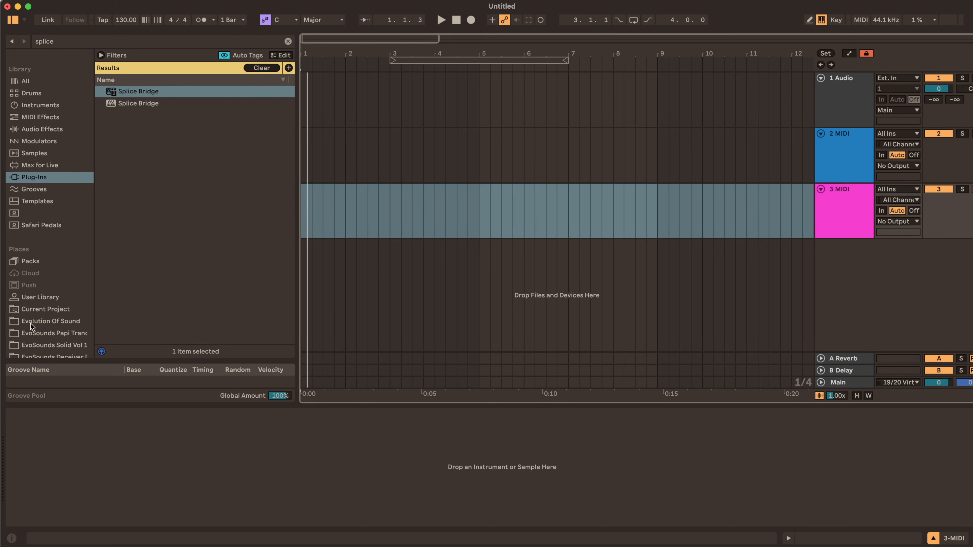
Show the Evolution Of Sound folder in the browser with the search cleared, and widen the browser
scroll(30, 324, down, 3)
click(67, 271)
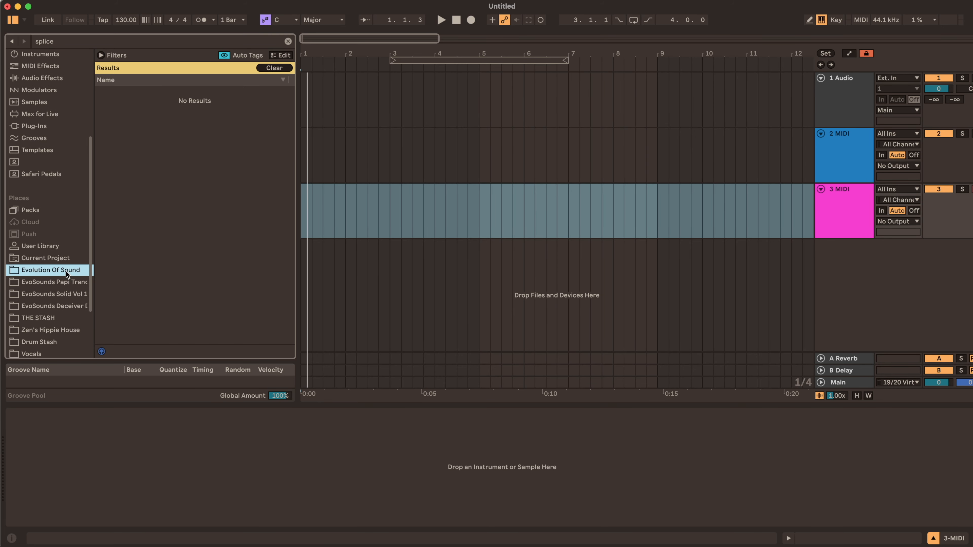
click(289, 41)
drag(296, 113, 363, 114)
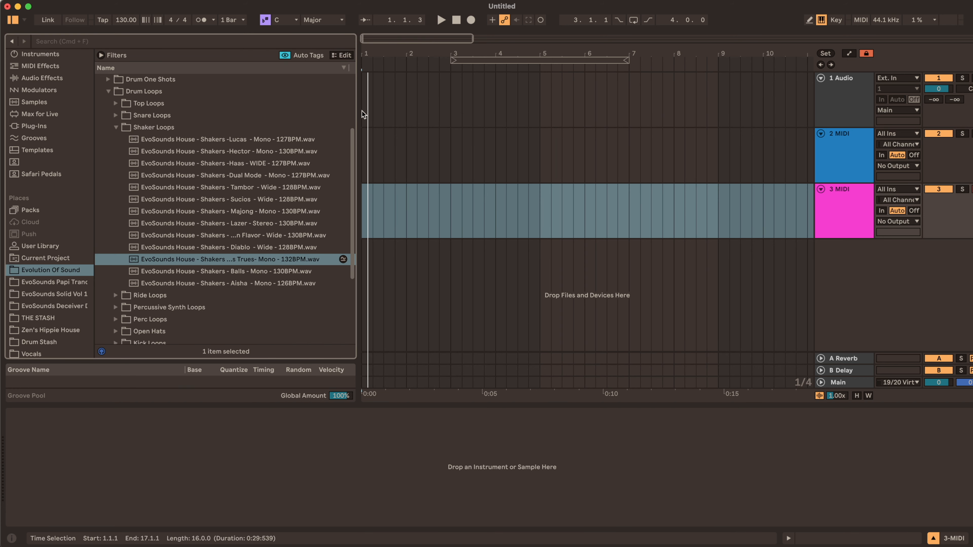
Collapse the expanded sample folders and look through the packs, then expand EvoSounds Deceiver Dominator
scroll(161, 165, up, 5)
click(108, 187)
click(101, 103)
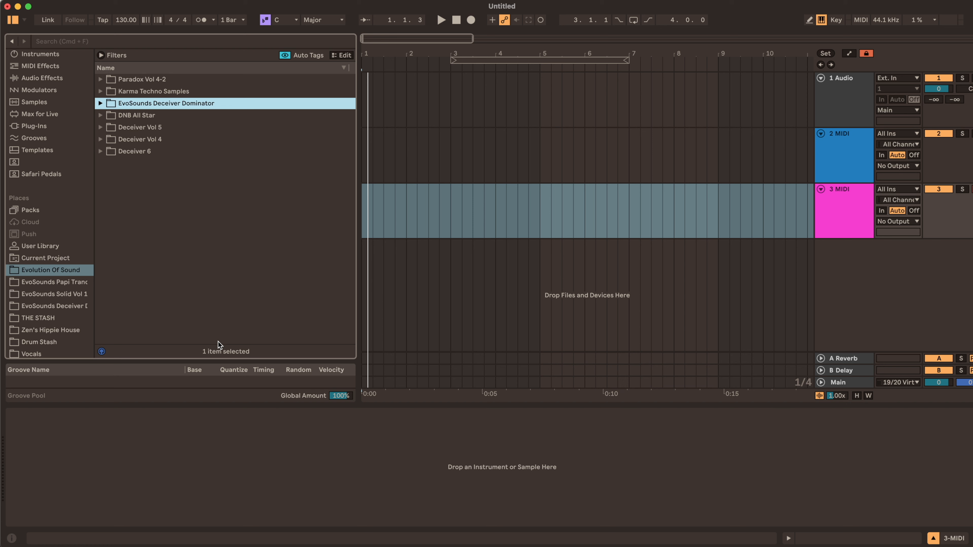
click(131, 138)
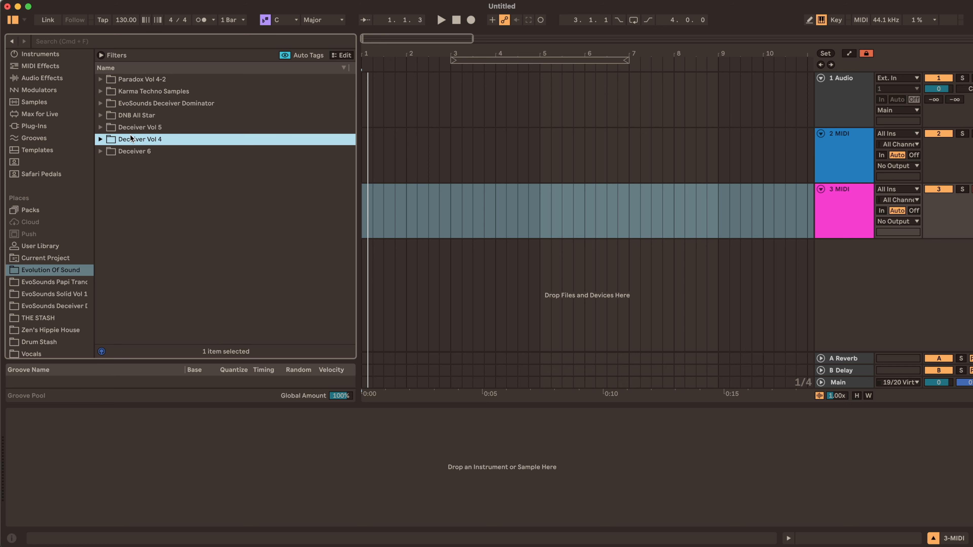
key(Down)
key(Up)
key(Up)
key(Up)
key(Down)
key(Down)
key(Up)
key(Up)
key(Up)
key(Right)
Expand the Drum One Shots folder of the Deceiver Dominator pack and its Kicks subfolder
click(124, 176)
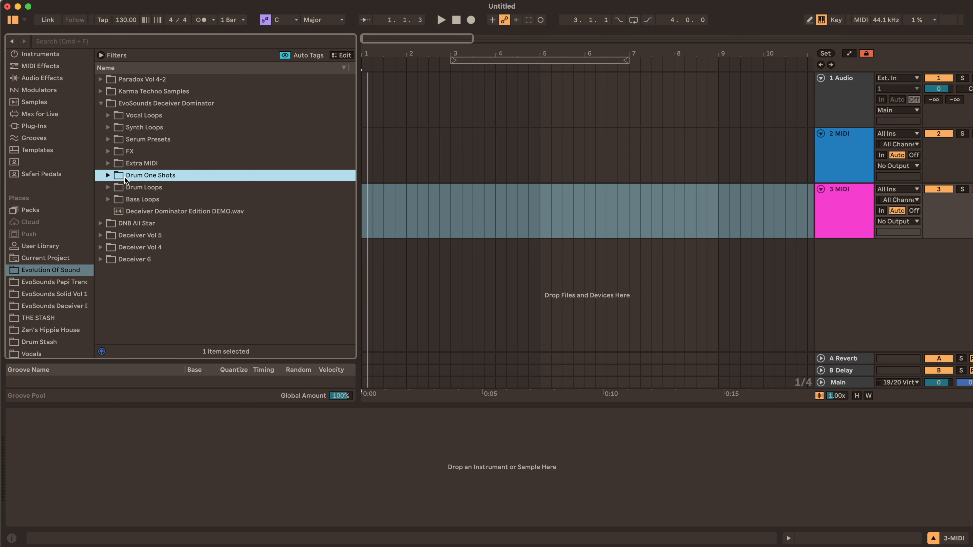
key(Right)
click(110, 182)
key(Left)
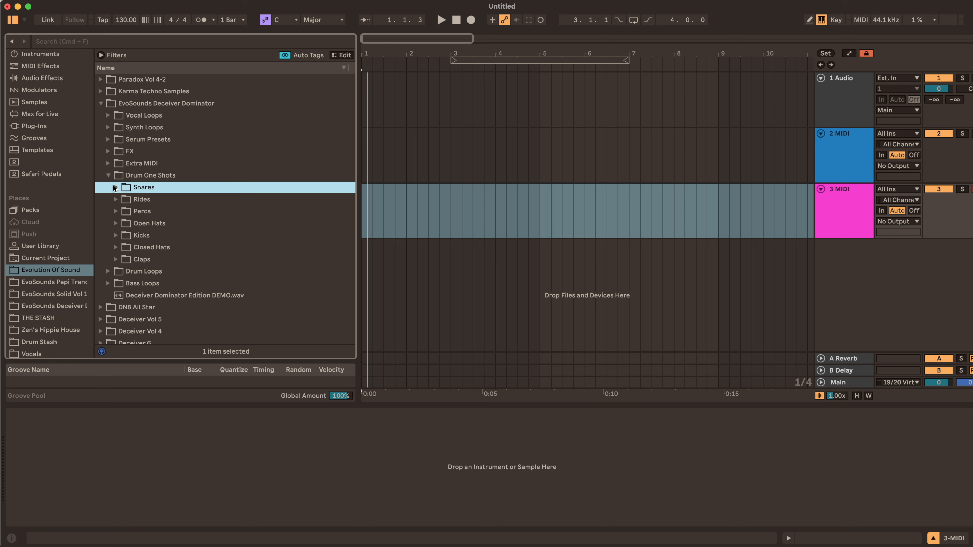
click(122, 234)
key(Right)
Audition the kick samples and load EvoSounds House - Kick - Silver Classics.wav onto the 3 MIDI track
scroll(226, 247, down, 3)
key(Down)
key(Down)
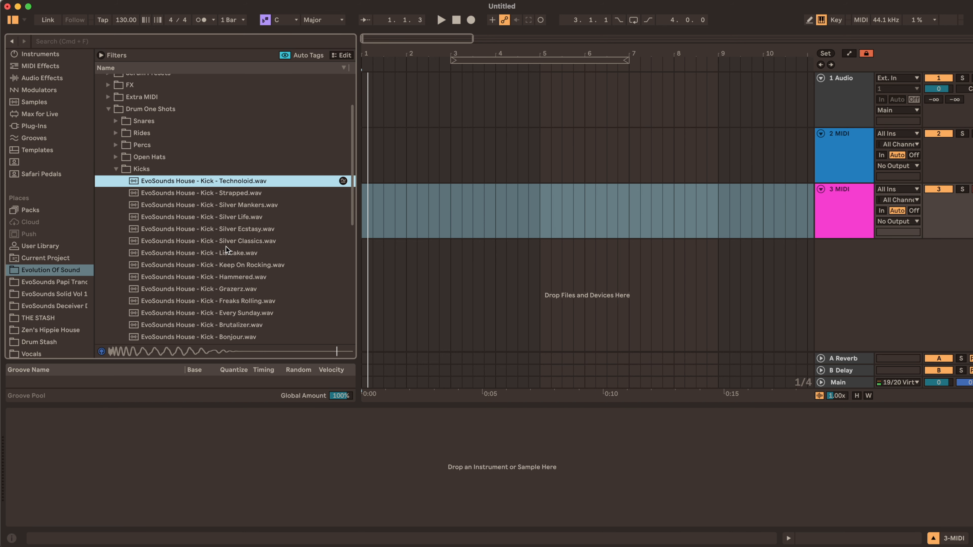
key(Down)
key(Up)
key(Down)
key(Down)
click(248, 229)
key(Down)
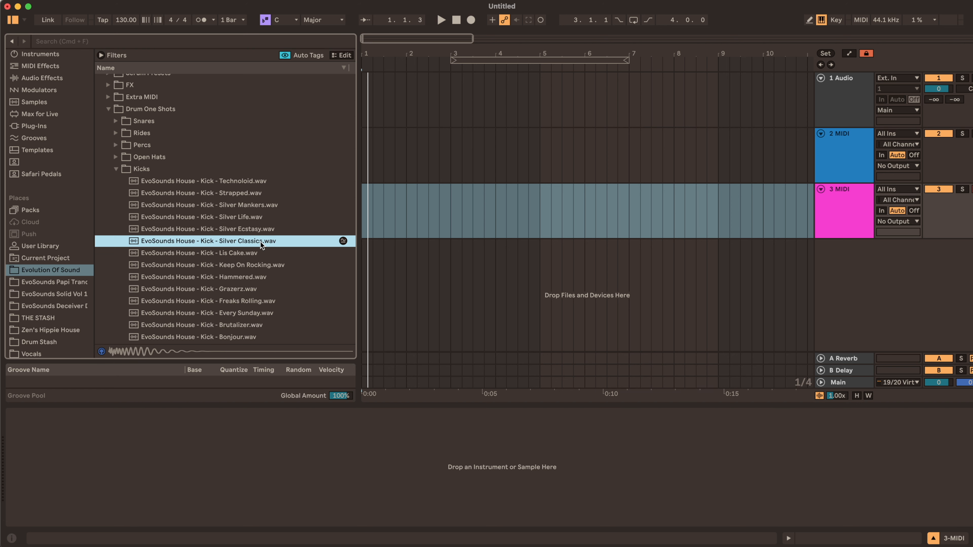
double_click(261, 241)
Create an empty four-bar MIDI clip on the kick track, from bar 1 to bar 5
click(496, 211)
scroll(400, 206, up, 5)
scroll(400, 206, down, 5)
drag(559, 217, 354, 220)
key(super+shift+m)
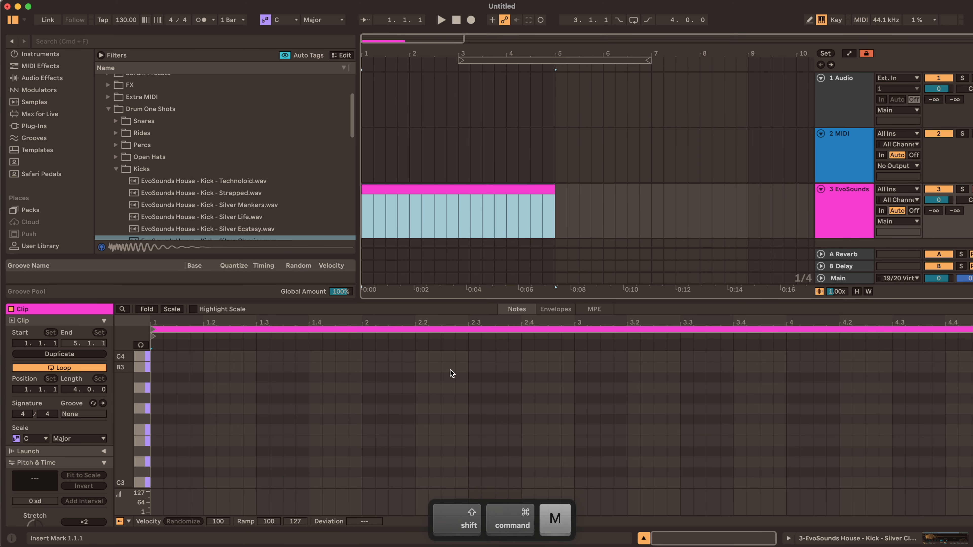
Fill the kick clip with C3 quarter notes at velocity 127 by extending one note with Legato and chopping it
drag(124, 420, 133, 417)
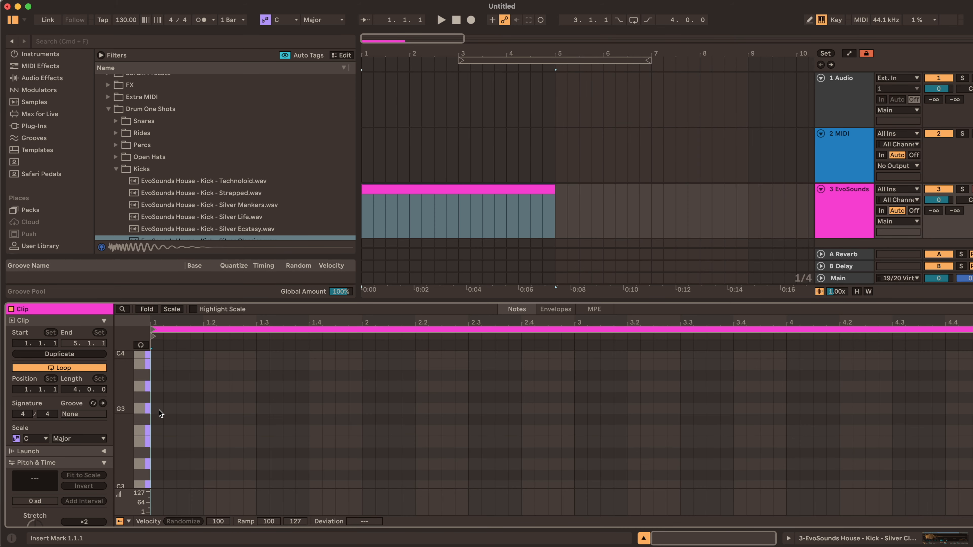
double_click(159, 482)
scroll(159, 482, down, 3)
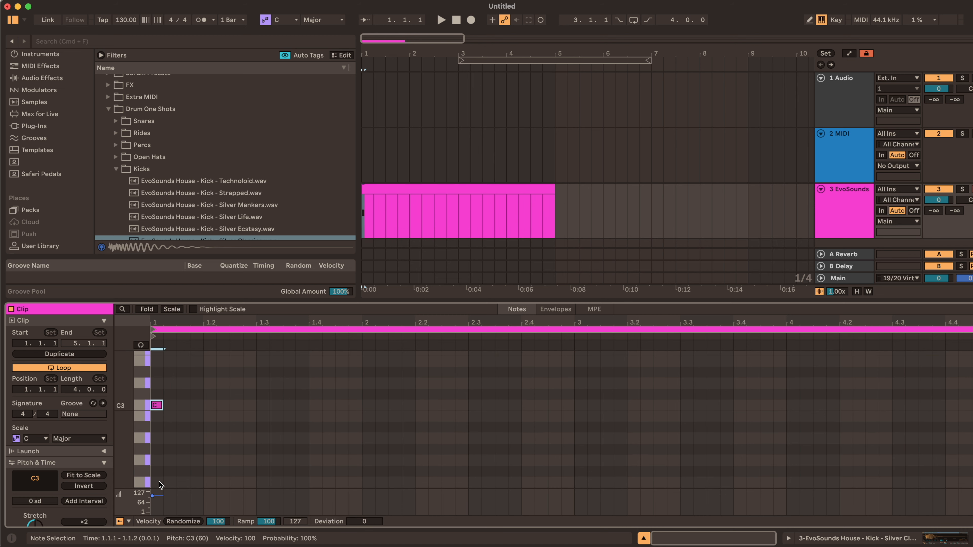
key(super+2)
scroll(52, 455, down, 4)
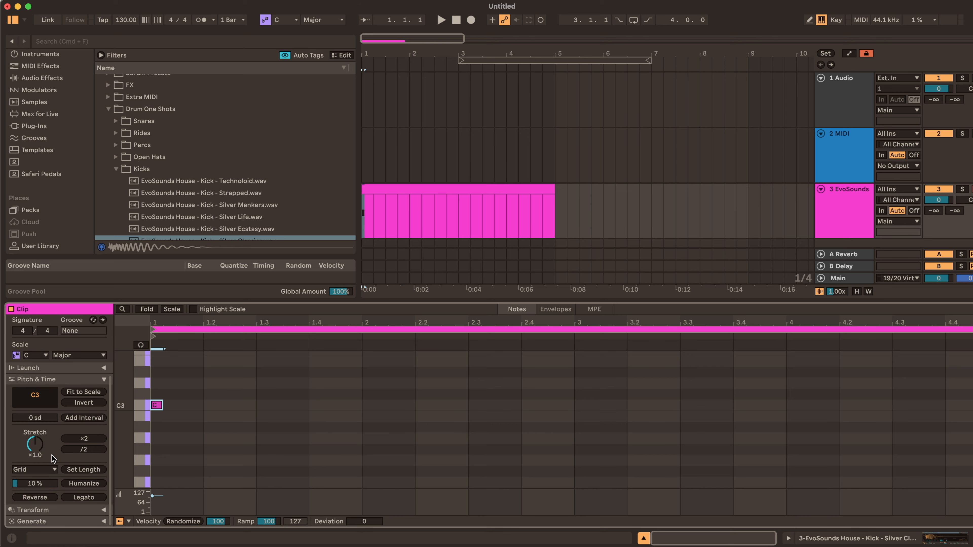
click(83, 494)
key(super+e)
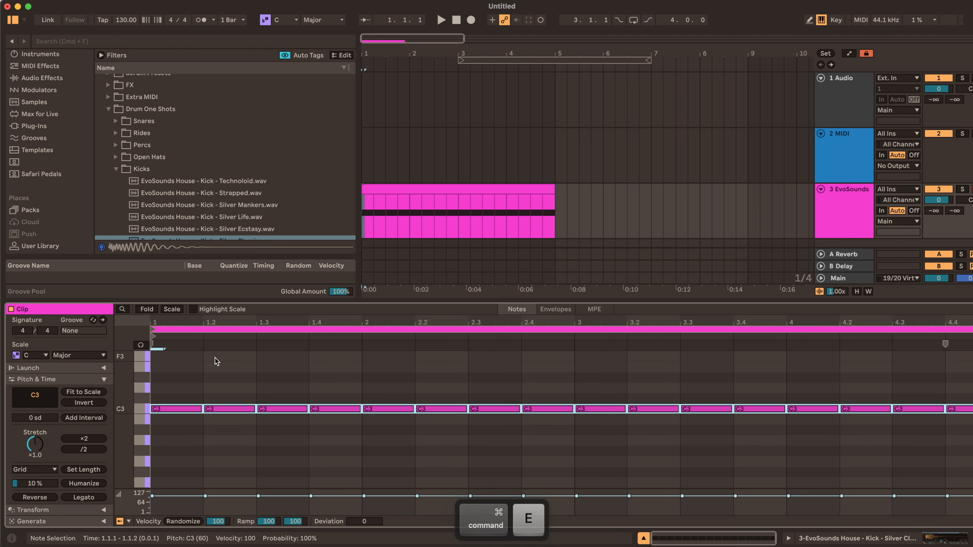
drag(229, 496, 230, 491)
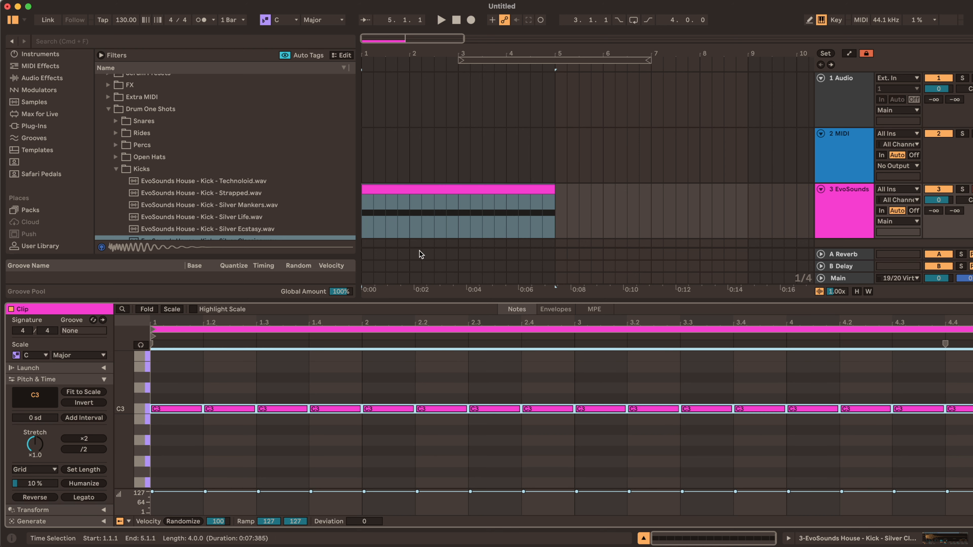
Play back the kick pattern briefly and move the kick track above the other tracks
click(411, 192)
key(space)
click(846, 204)
key(space)
drag(847, 203, 850, 81)
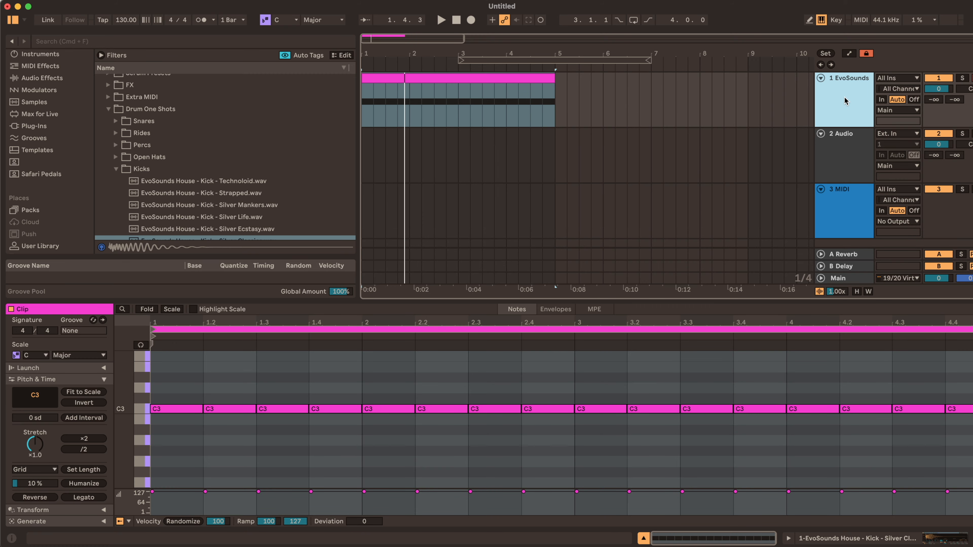
Switch to Session View with an enlarged mixer and set the kick track's volume to -0.3 dB during playback
key(Tab)
drag(409, 300, 407, 422)
drag(428, 299, 452, 187)
key(space)
mouse_move(394, 208)
mouse_down()
mouse_move(393, 243)
mouse_move(393, 212)
mouse_up()
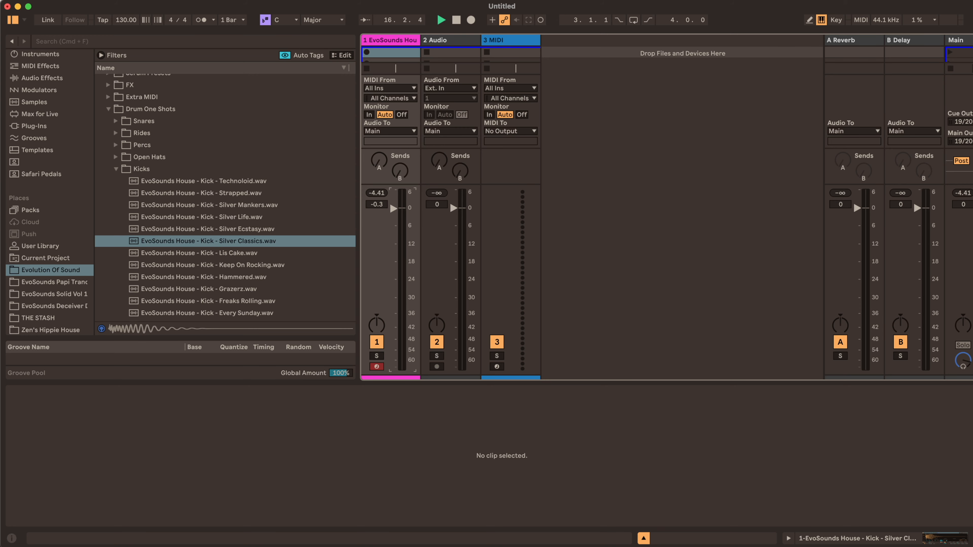
Select the 2 Audio track and replace the expanded Kicks folder with the Open Hats folder in the browser
click(434, 41)
click(116, 169)
click(116, 194)
scroll(185, 218, down, 3)
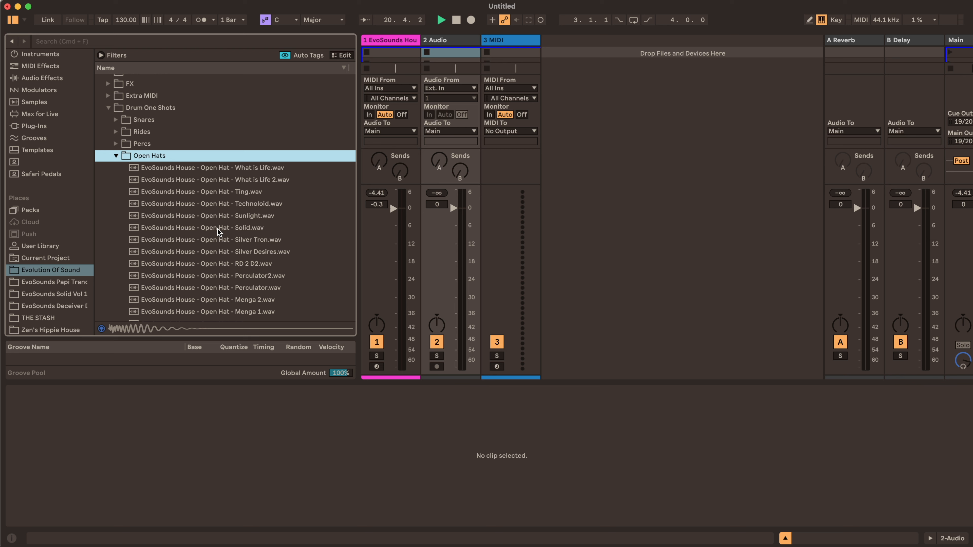
Browse the open hat samples, auditioning Jomax Zone and Lantern Long 909 against the kick
scroll(244, 232, down, 4)
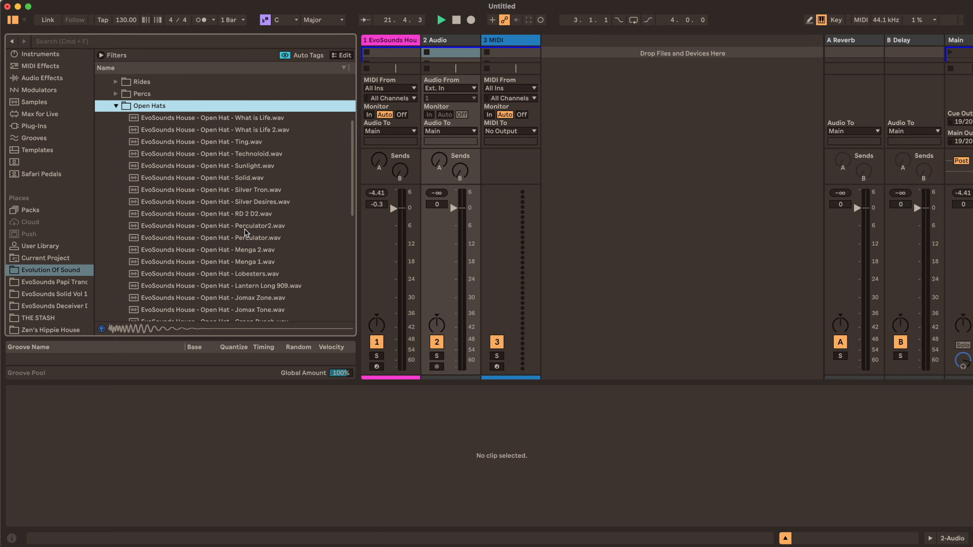
scroll(244, 232, up, 3)
scroll(244, 231, down, 4)
click(235, 276)
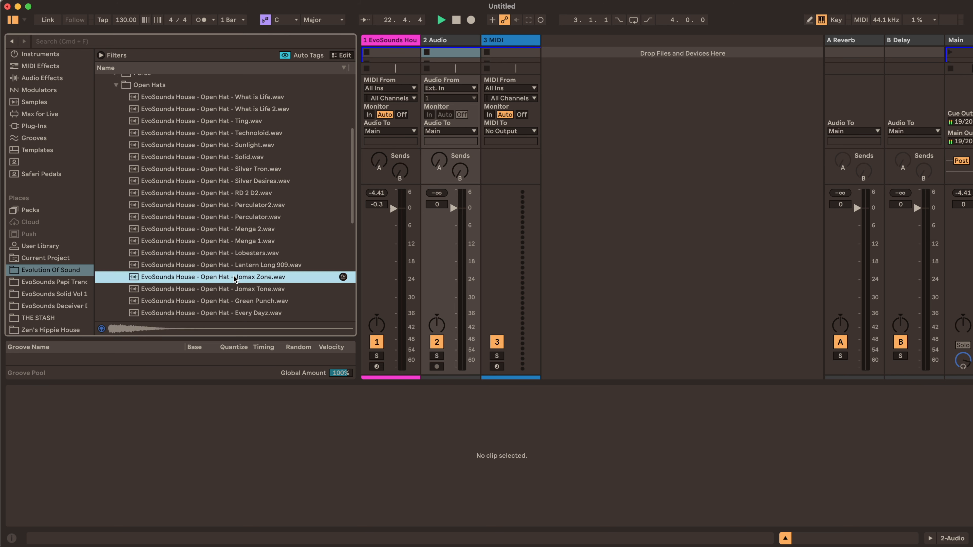
click(232, 268)
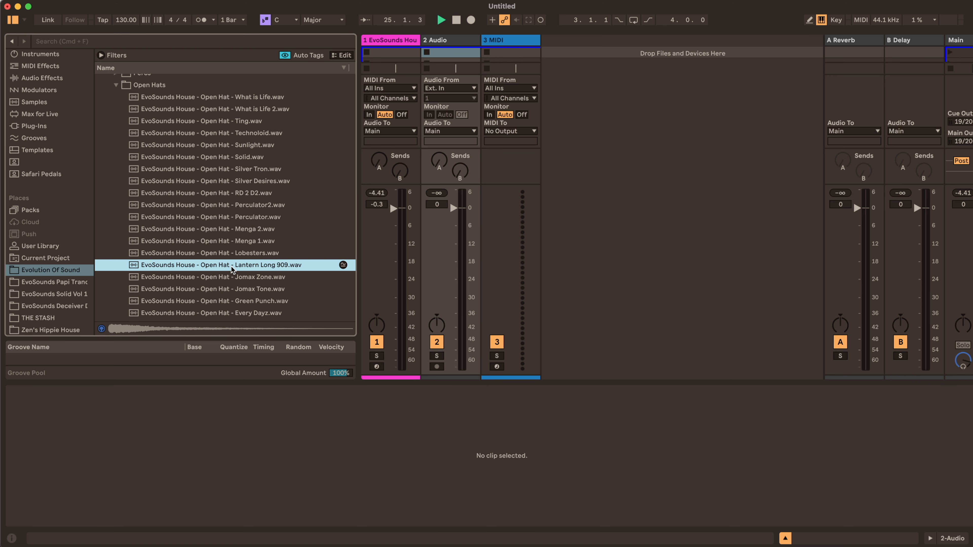
scroll(232, 269, down, 2)
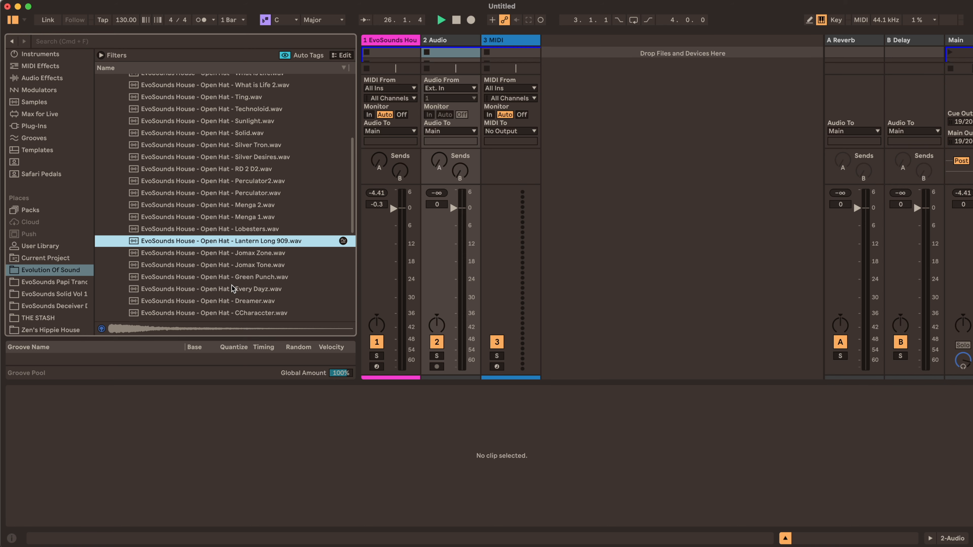
scroll(232, 285, up, 6)
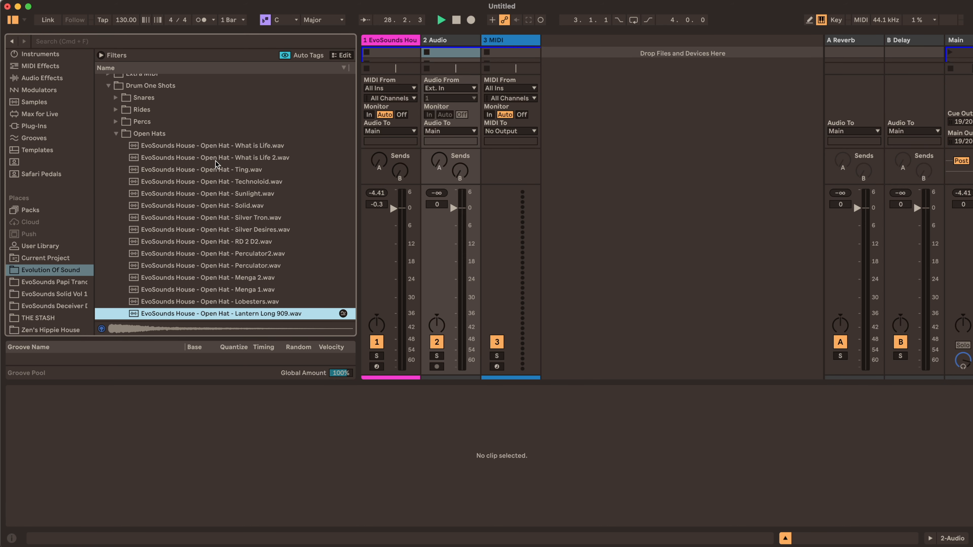
Move the empty MIDI track next to the kick track and load the Open Hat - Technoloid sample onto it
click(238, 194)
key(Up)
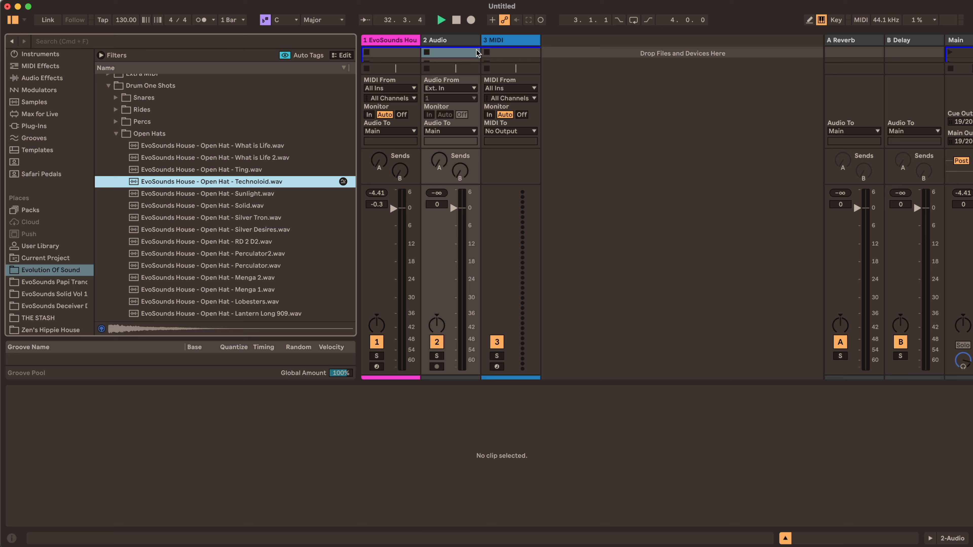
drag(493, 41, 453, 43)
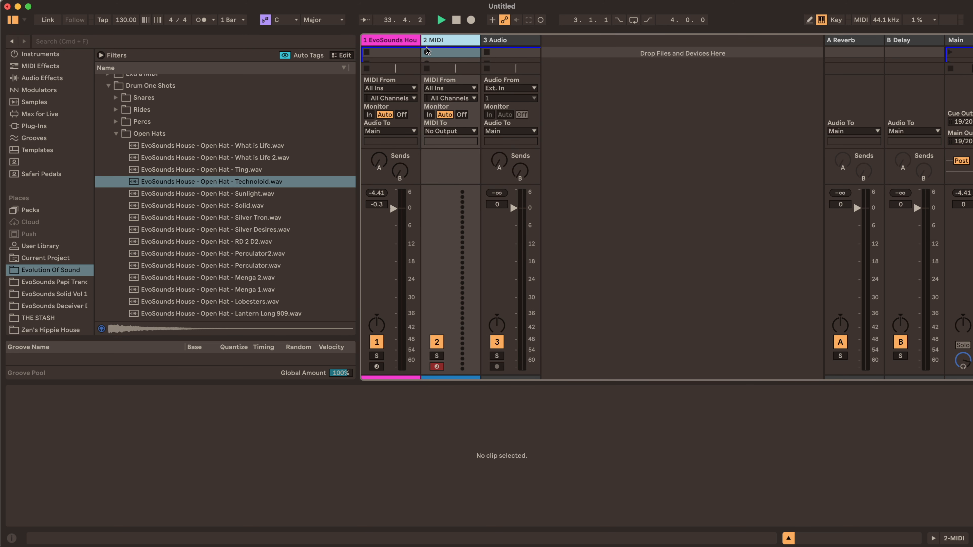
double_click(238, 183)
Copy the four-bar kick clip to the start of the open hat track in Arrangement View
key(Tab)
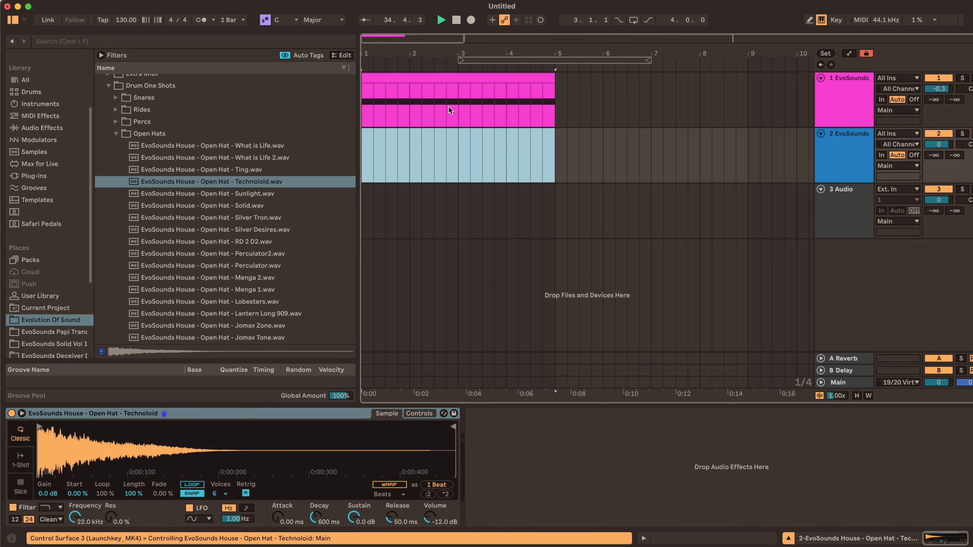
key(cmd+c)
click(362, 159)
key(cmd+v)
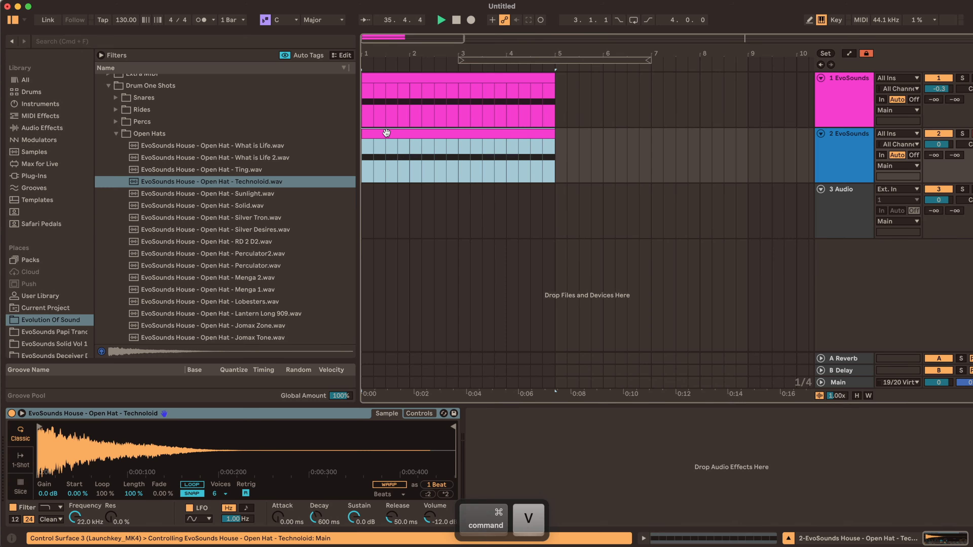
Shift all notes in the open hat clip half a beat later to the offbeats and play the groove
key(cmd+a)
key(Up)
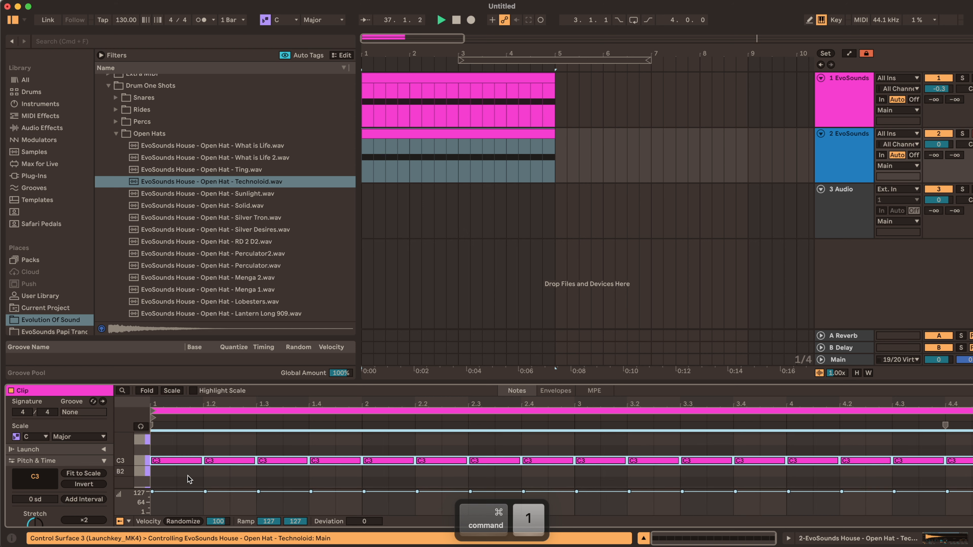
click(400, 123)
click(392, 133)
key(space)
key(space)
click(836, 144)
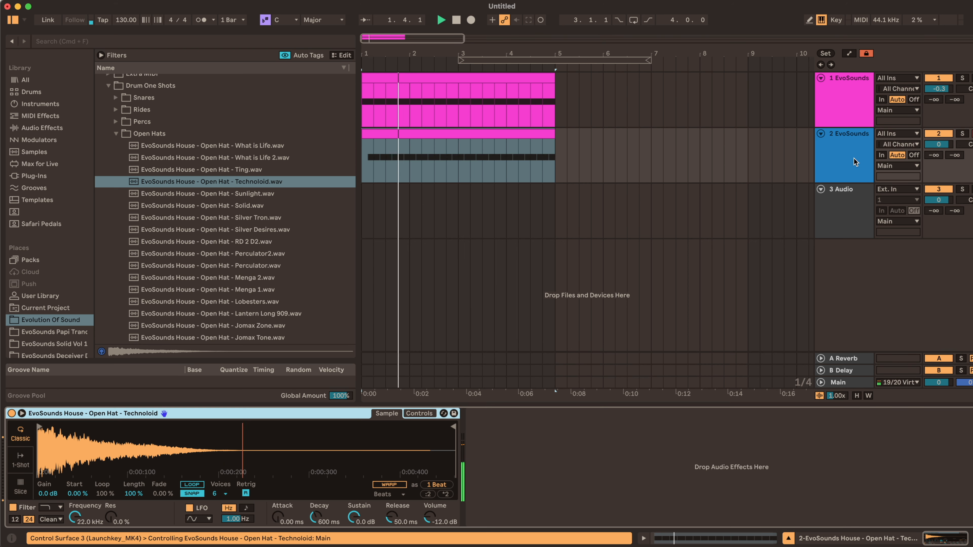
Set the tempo to 144 BPM and loop the four-bar length of the open hat clip
click(129, 20)
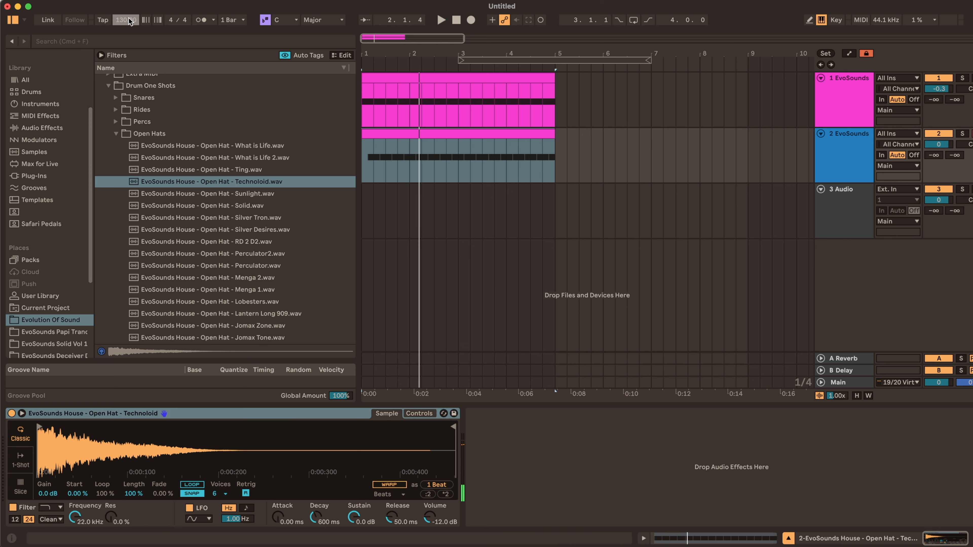
text(144)
key(Return)
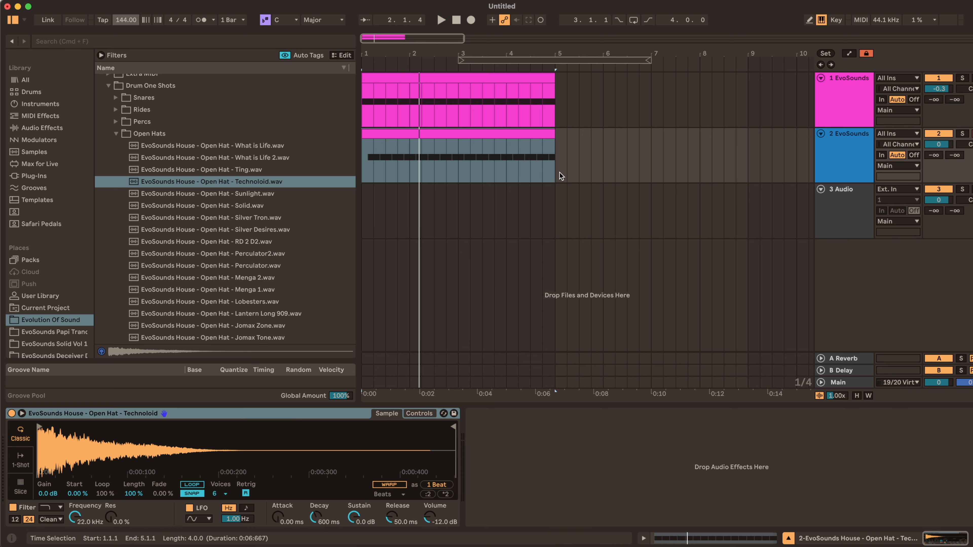
click(447, 133)
key(super+l)
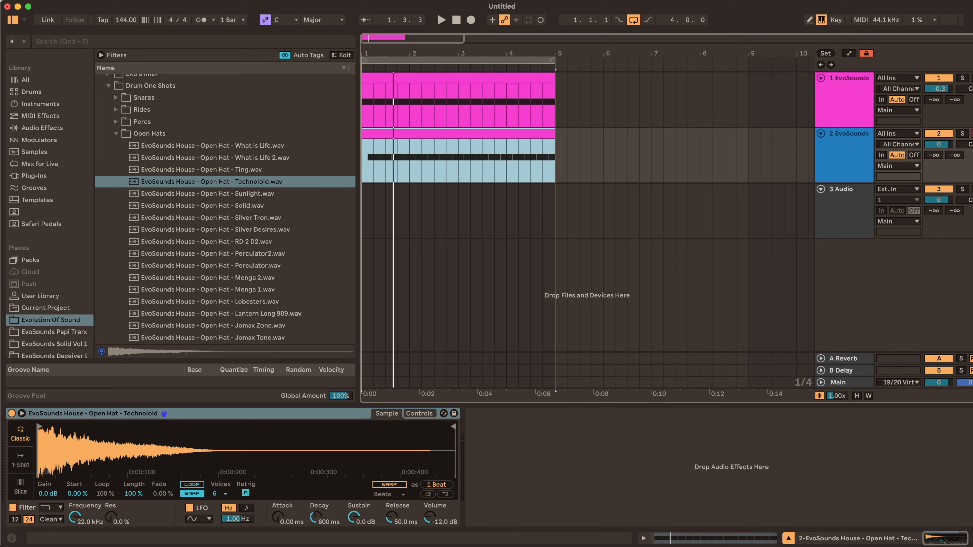
Set the Technoloid open hat to 1-Shot mode with its end trimmed to about 200 ms and a 150 ms fade-out
click(40, 426)
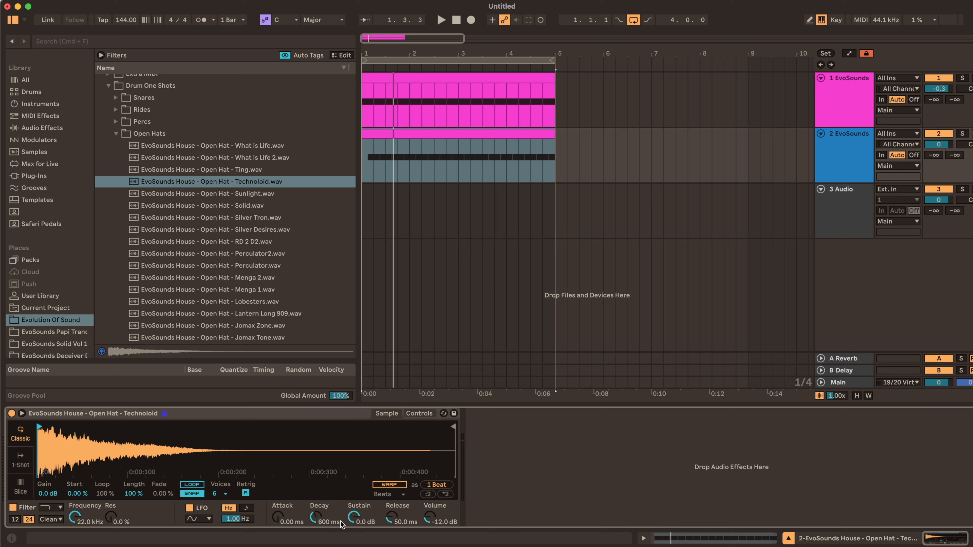
click(20, 460)
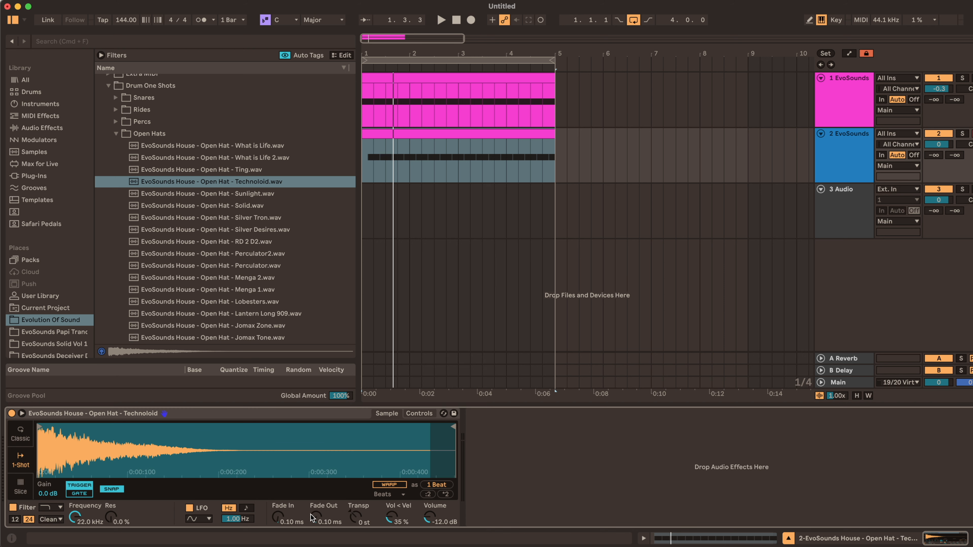
drag(312, 517, 313, 483)
drag(443, 424, 213, 426)
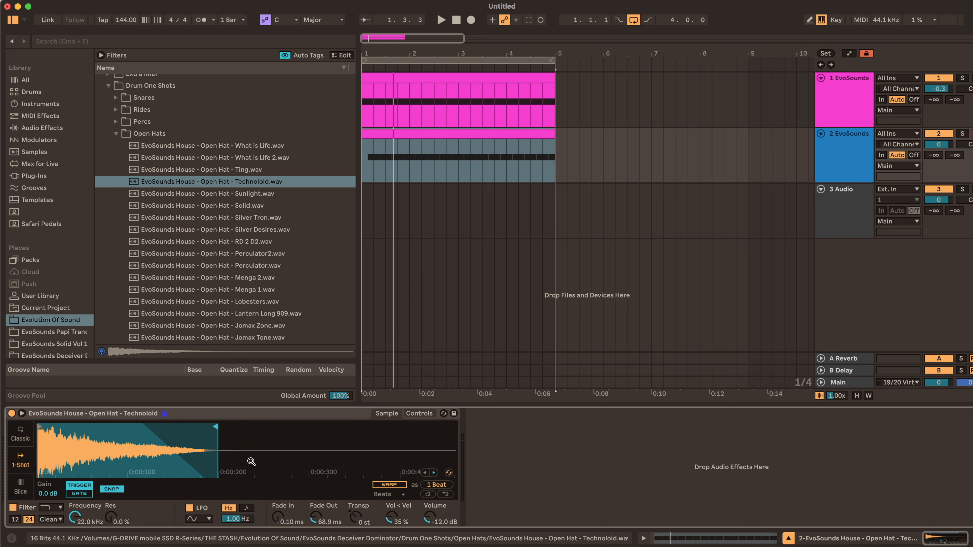
drag(316, 523, 315, 506)
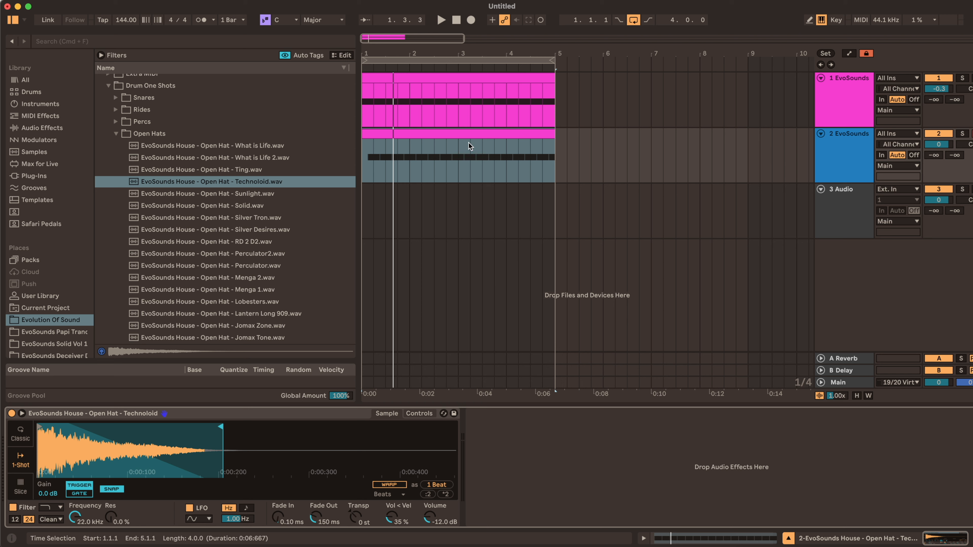
Play the kick and open hat groove, and insert a new MIDI track below the open hat track
click(462, 165)
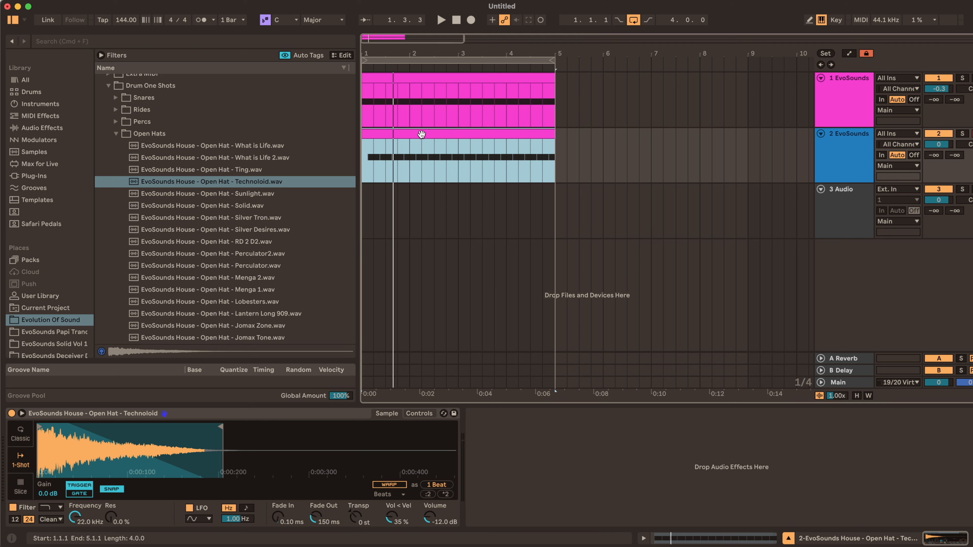
key(space)
click(832, 155)
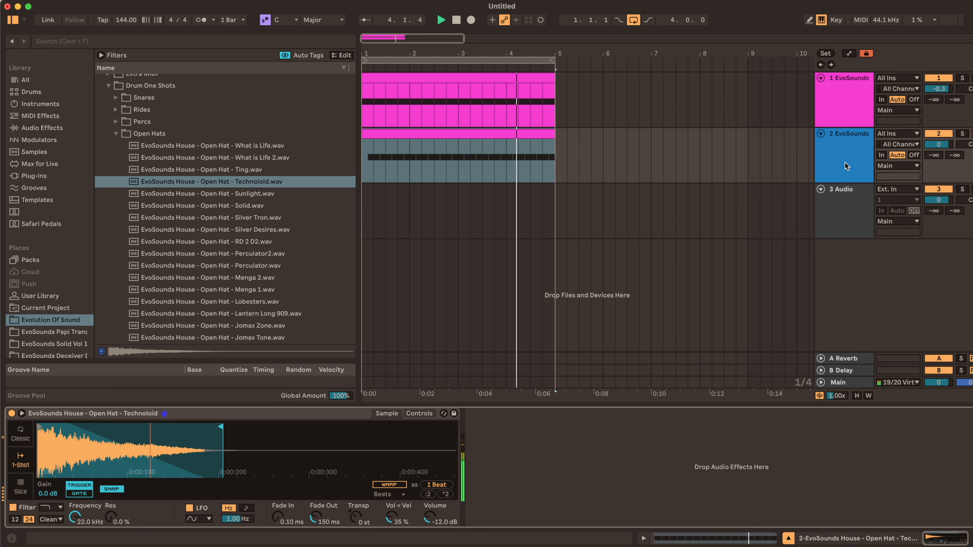
key(super+shift+t)
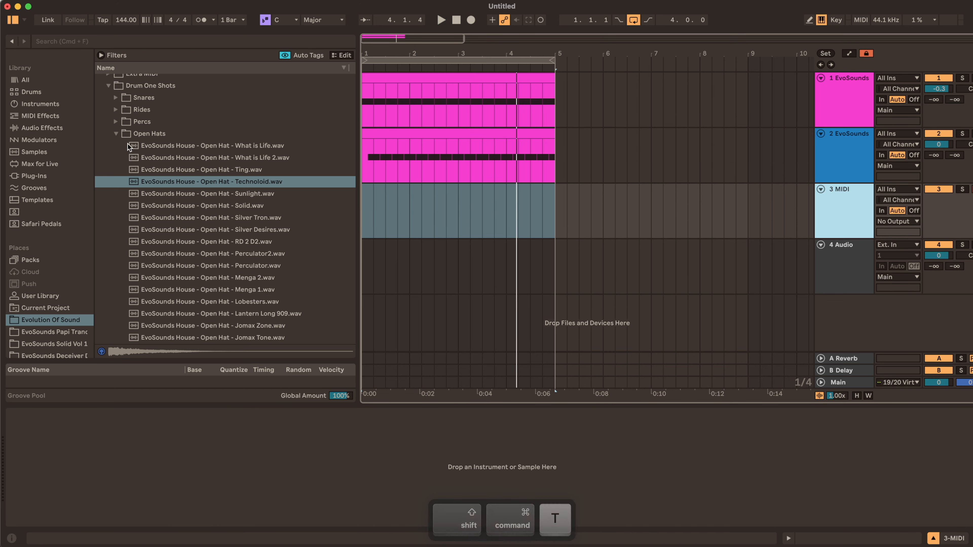
Audition the samples in the Claps folder and load EvoSounds House - Clap - Silver Mikes.wav onto the new MIDI track
click(116, 134)
click(116, 260)
scroll(192, 245, down, 3)
click(192, 241)
key(Down)
key(Down)
scroll(238, 276, down, 3)
key(Down)
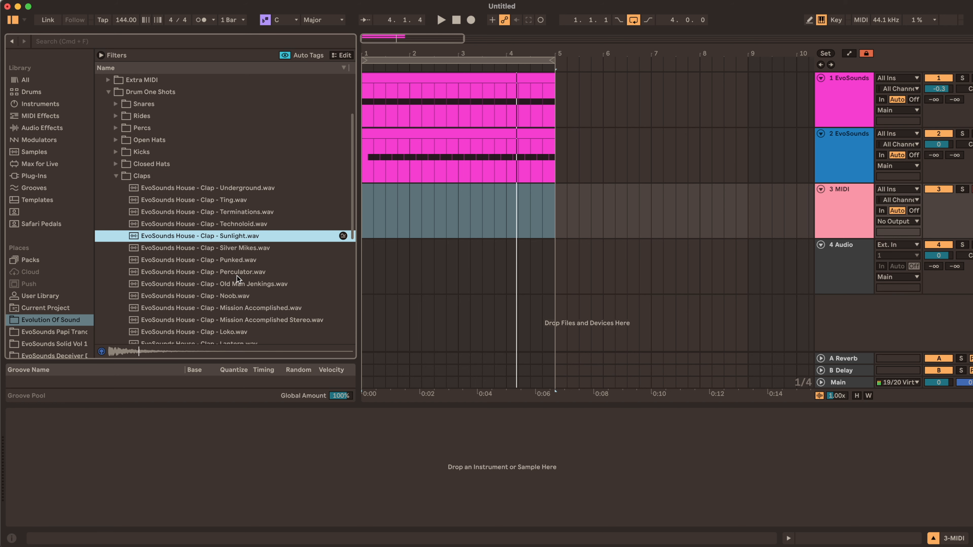
key(Up)
scroll(237, 276, down, 3)
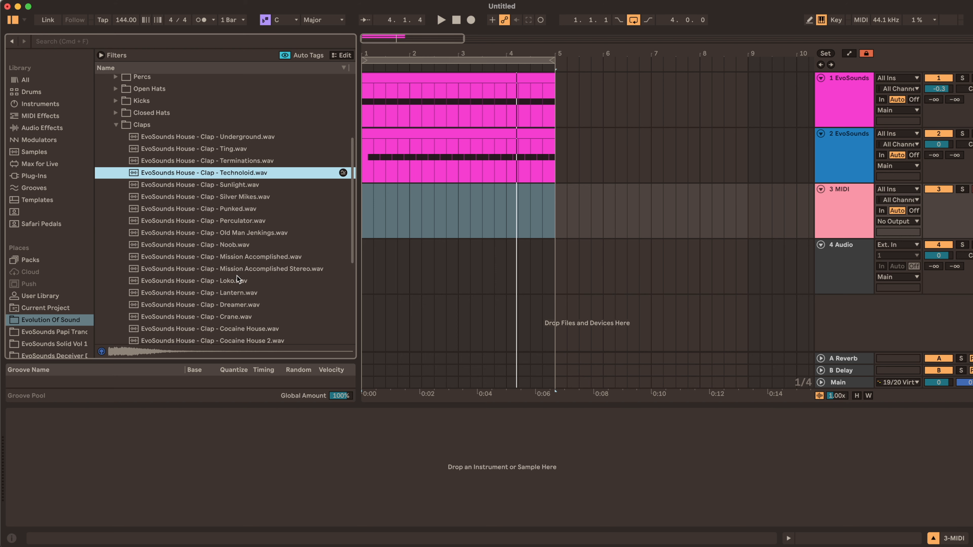
key(Down)
key(Down)
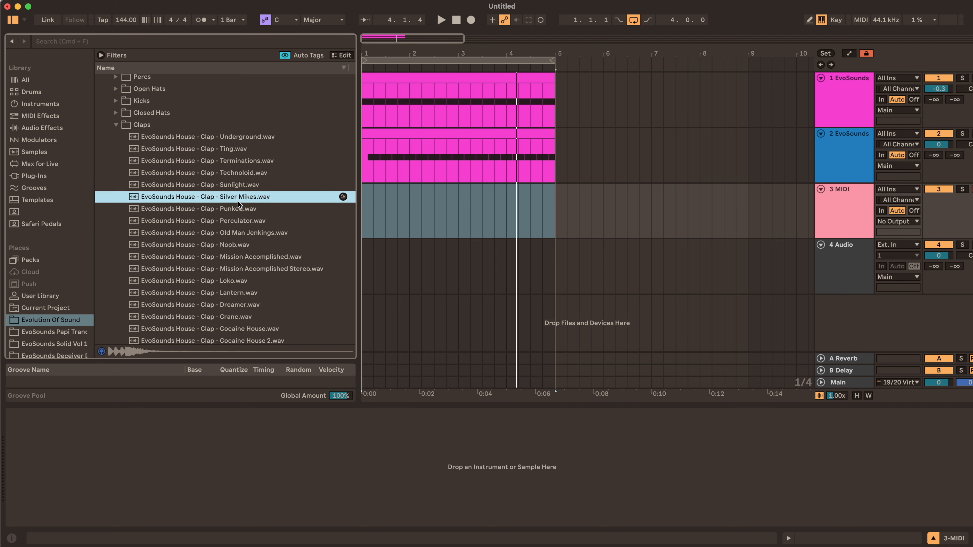
double_click(244, 197)
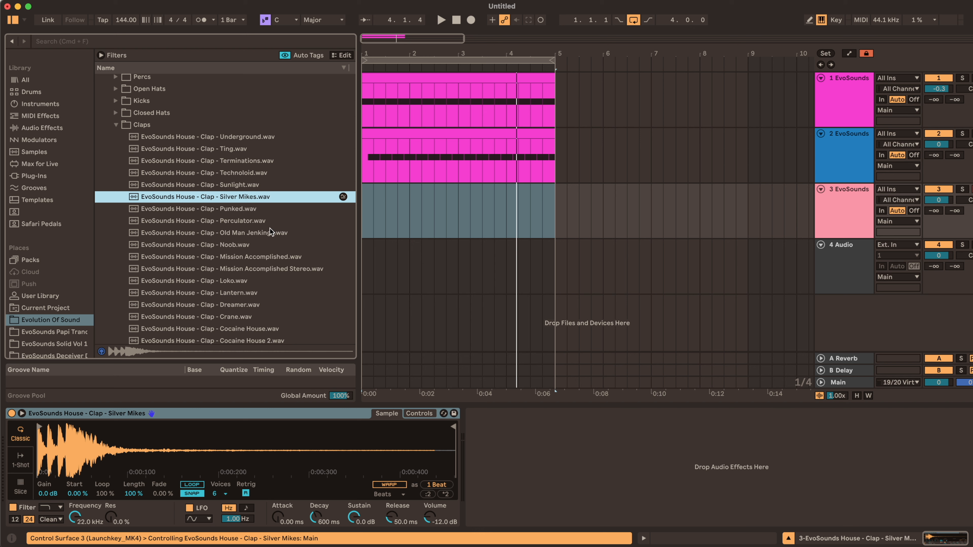
Create an empty four-bar MIDI clip on the clap track spanning bars 1 to 4
scroll(270, 229, down, 3)
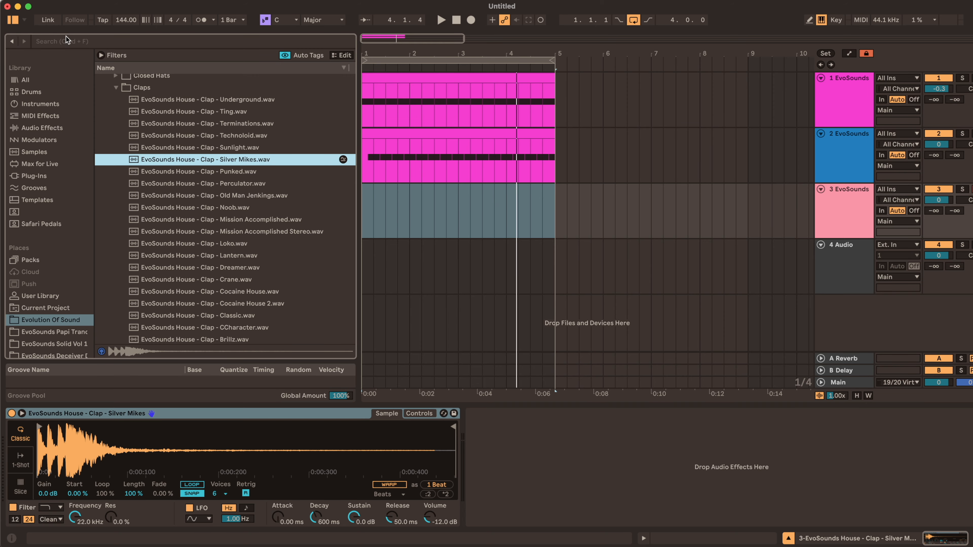
click(537, 215)
drag(537, 216, 403, 217)
key(super+shift+m)
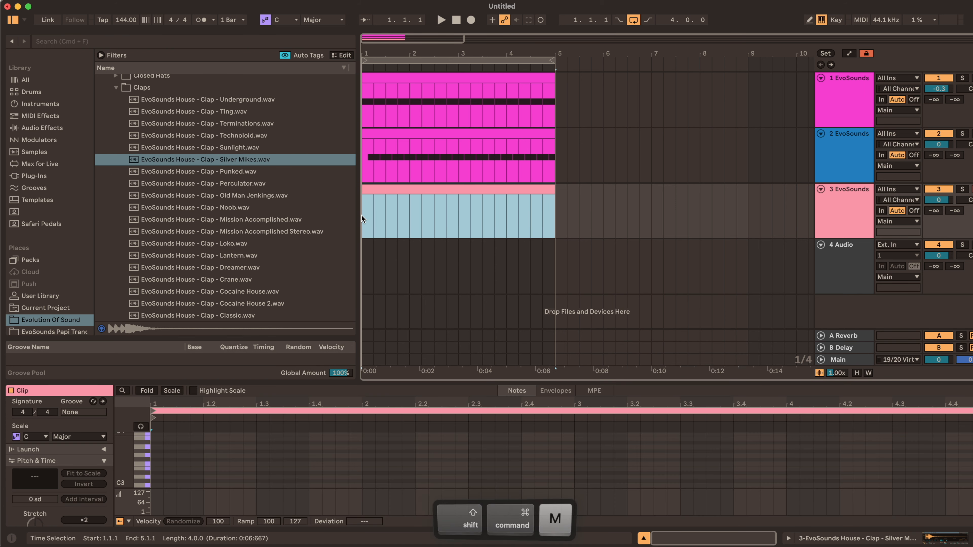
Widen the note grid and add a one-beat C3 note at 1.2 in the clap clip with velocity 89
drag(143, 458, 130, 459)
key(super+2)
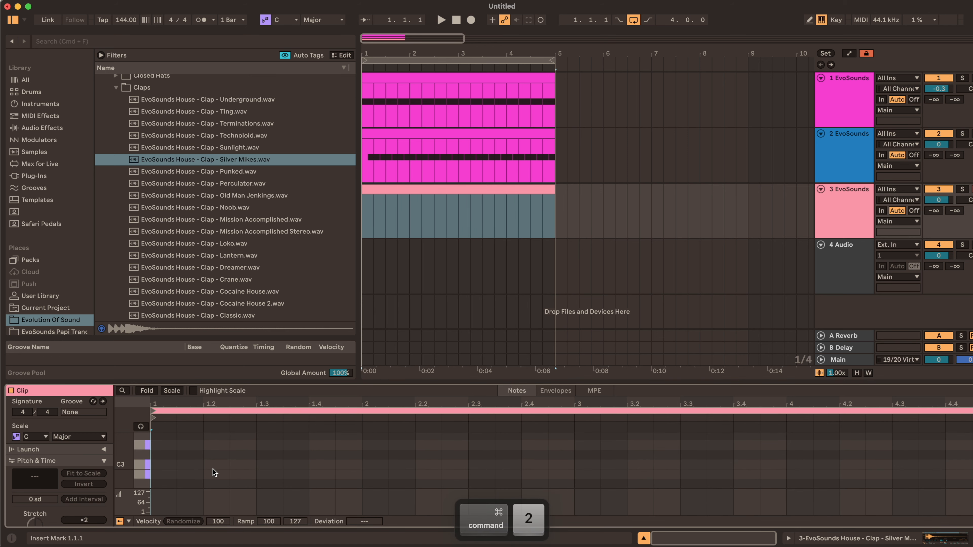
double_click(215, 465)
drag(217, 497, 217, 498)
scroll(208, 456, up, 5)
scroll(208, 456, left, 3)
drag(315, 459, 320, 459)
key(super+z)
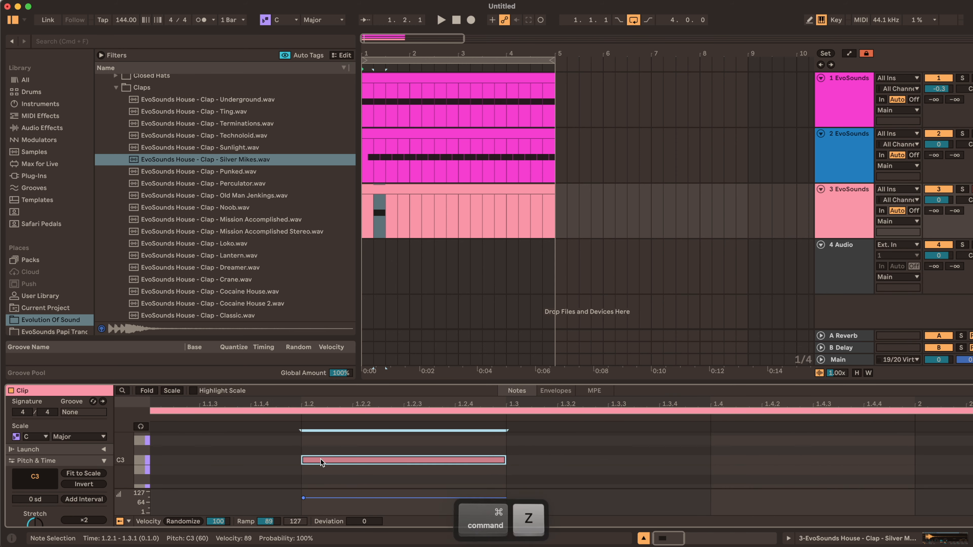
click(319, 445)
scroll(318, 445, down, 5)
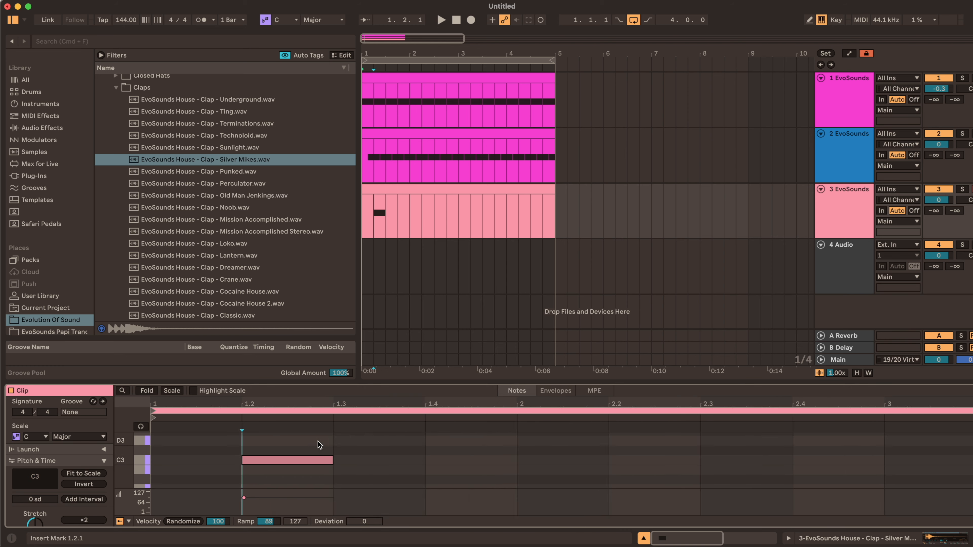
Duplicate the first half bar with its clap note until the four-bar clip is filled, and play the groove
drag(254, 475, 123, 401)
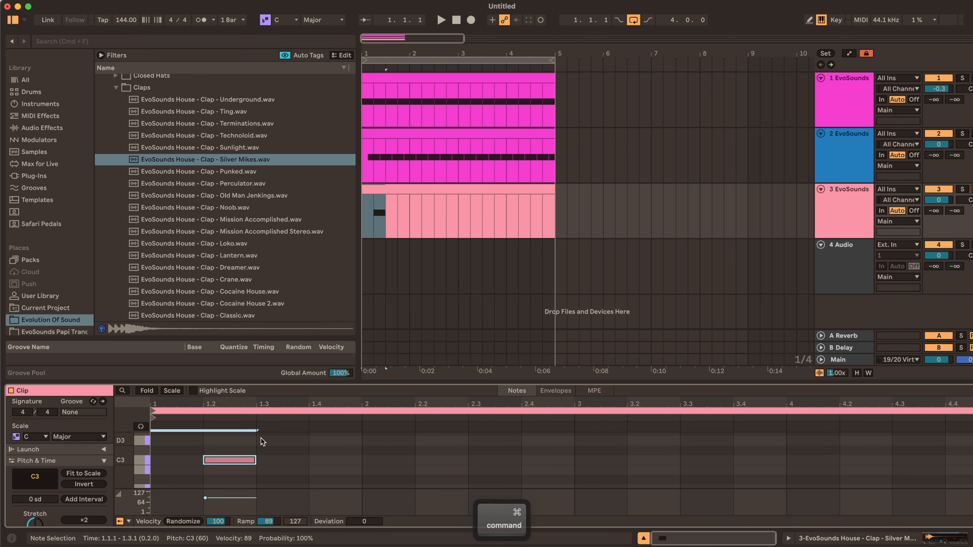
key(super+d)
key(super+d)
key(super+d)
key(super+d)
key(super+d)
key(super+d)
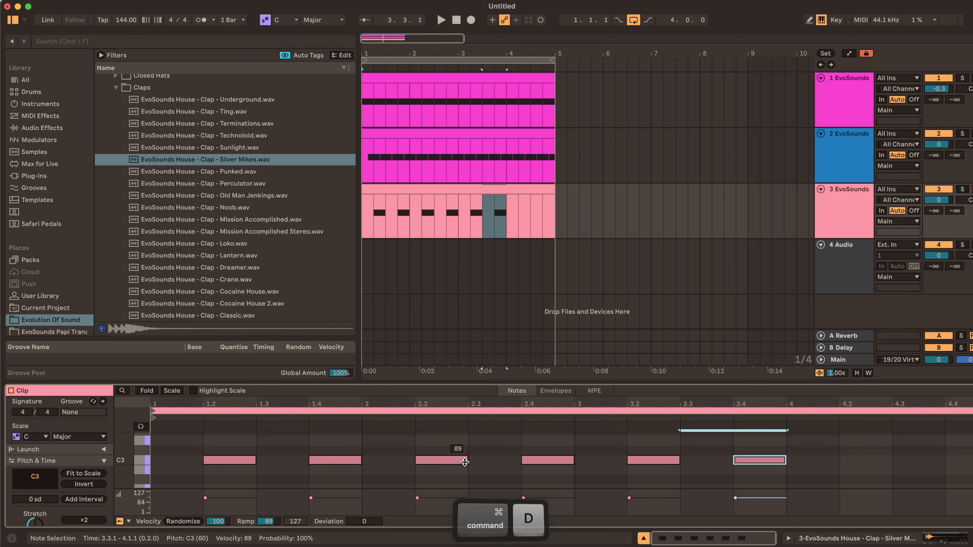
key(super+d)
click(538, 228)
key(space)
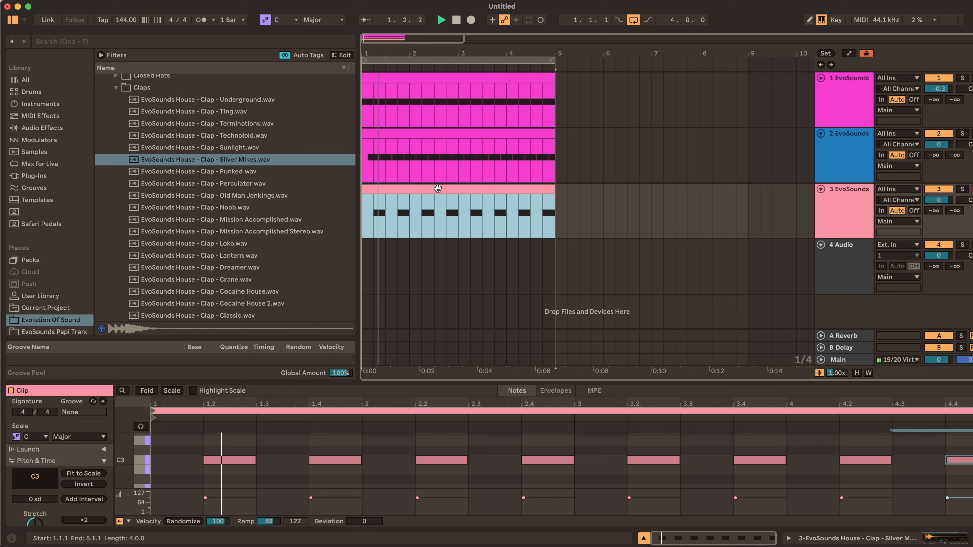
Switch to Session View, lower the kick track's volume to -1.4 dB and play the groove
key(Tab)
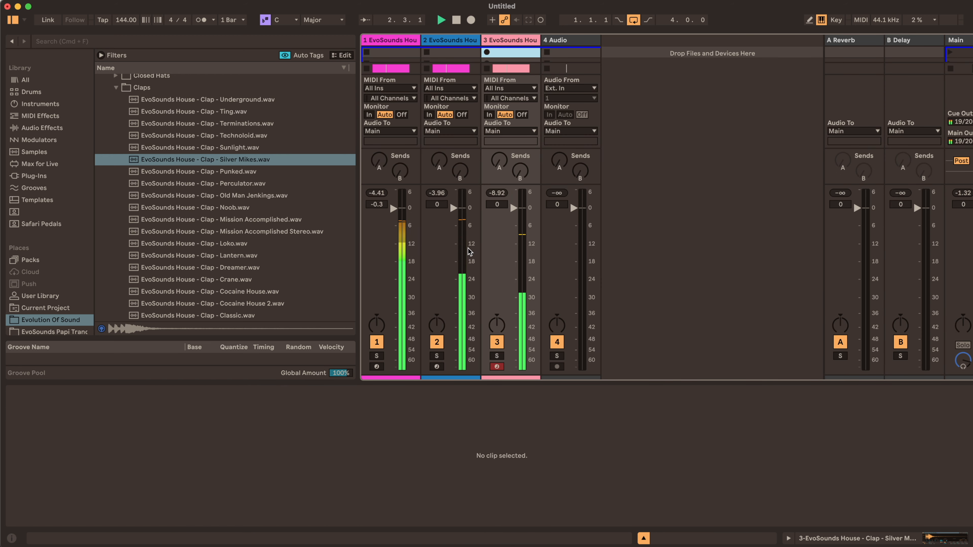
key(space)
drag(394, 209, 395, 212)
key(space)
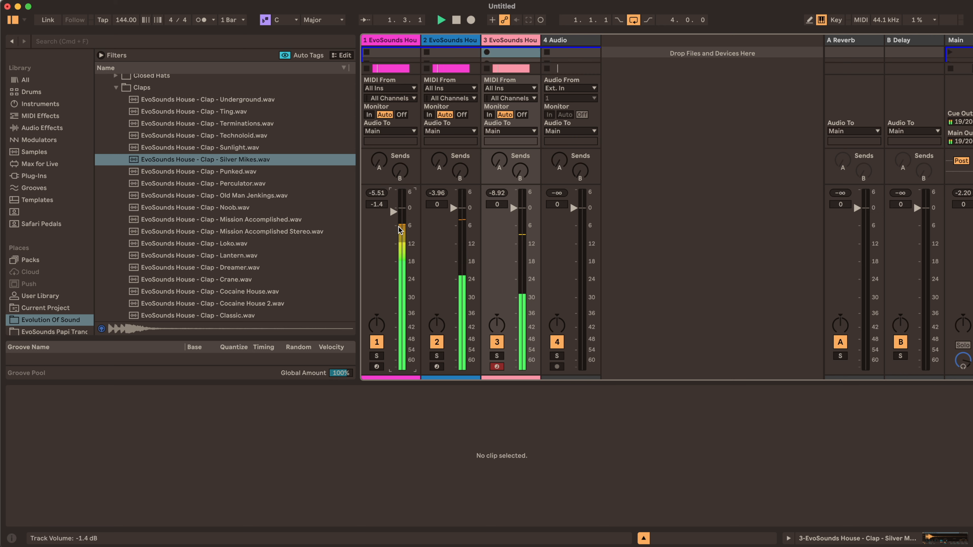
key(space)
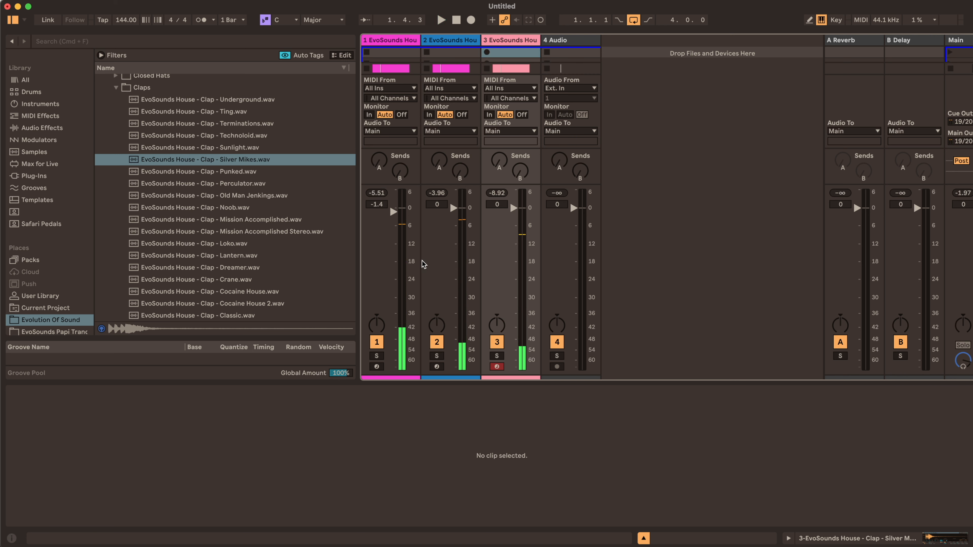
Try the open hat track's volume at -9.8 dB during playback, and undo the change
drag(467, 222, 453, 237)
key(space)
key(space)
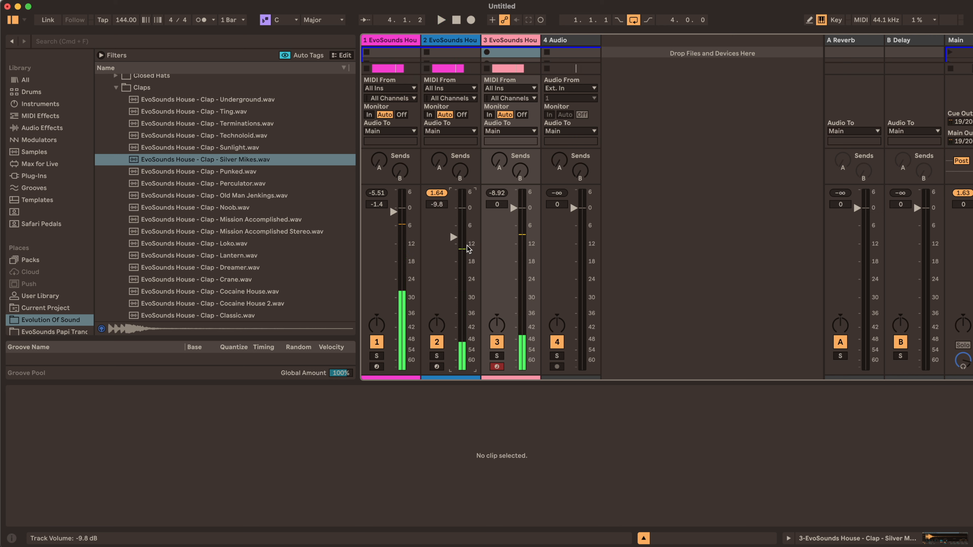
key(super+z)
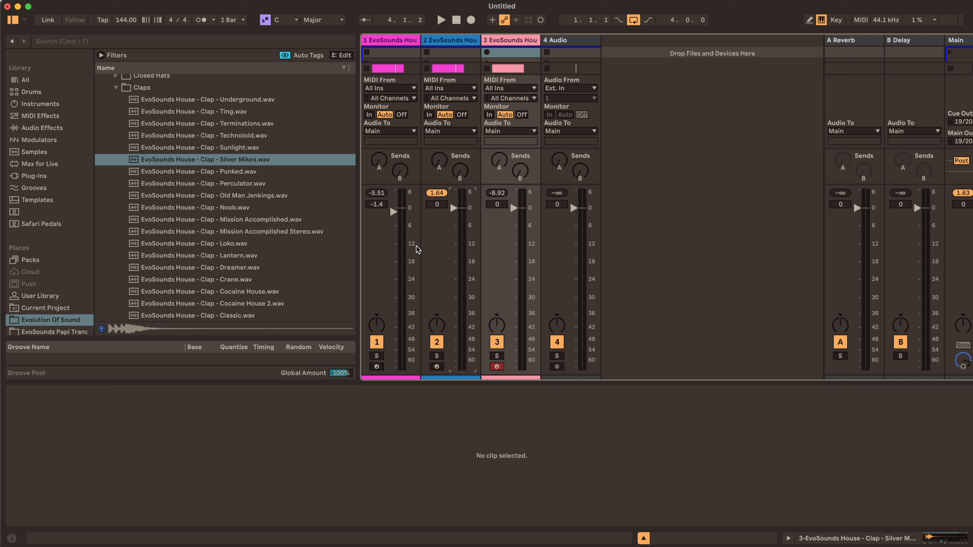
Try the open hat track's volume at -7.5 dB during playback, and reset its fader to the default
drag(453, 207, 453, 230)
key(space)
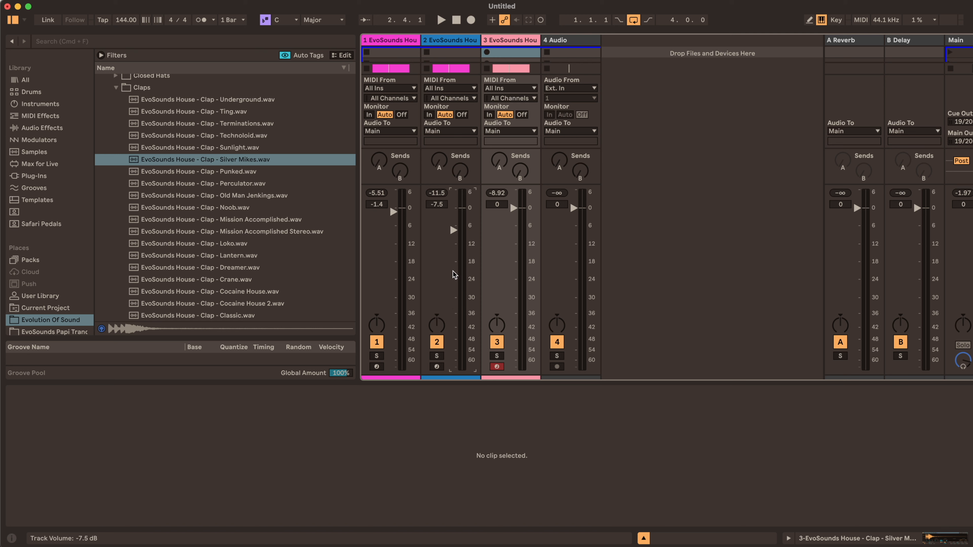
key(space)
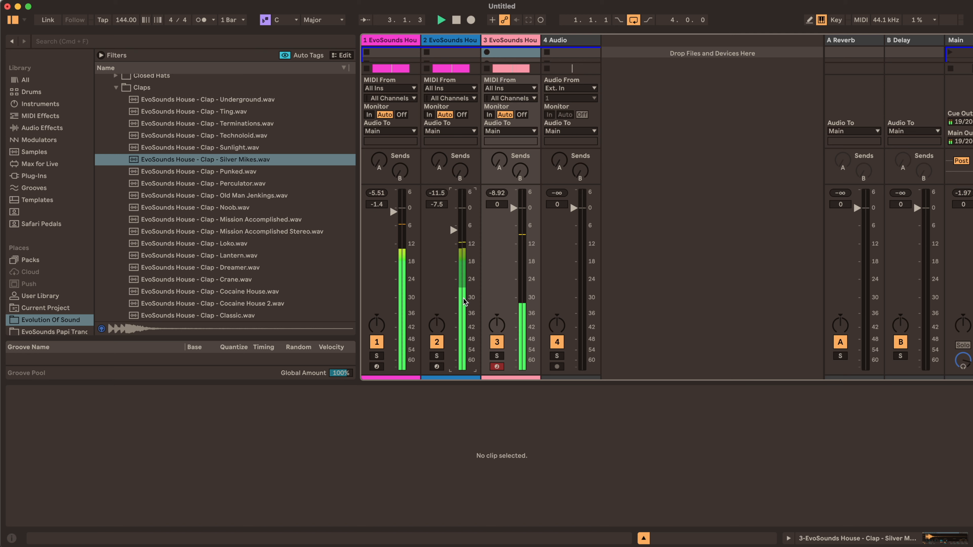
key(space)
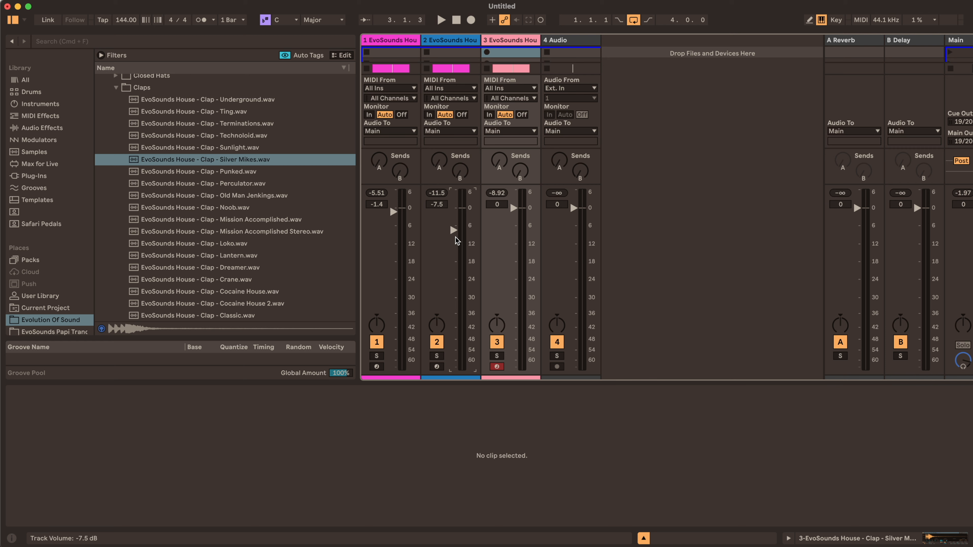
key(BackSpace)
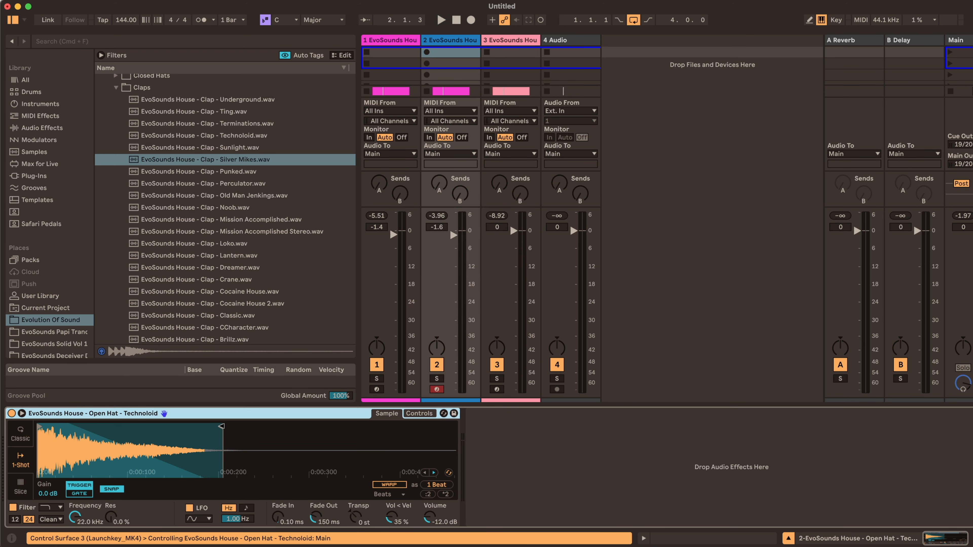
Extend the open hat sample's end to about 220 ms and set its track volume to -3.3 dB during playback
mouse_move(221, 427)
mouse_down()
mouse_move(270, 429)
mouse_move(236, 430)
mouse_up()
key(space)
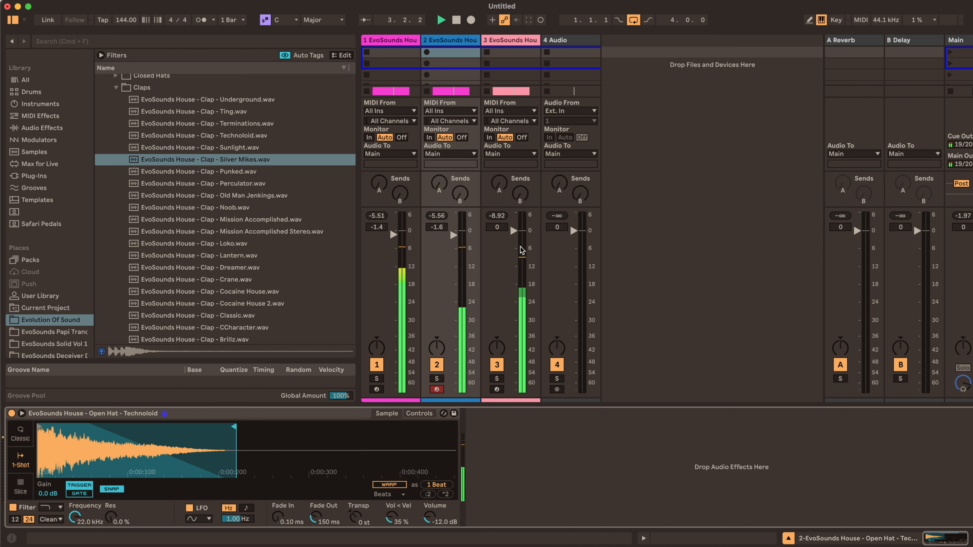
drag(454, 235, 453, 238)
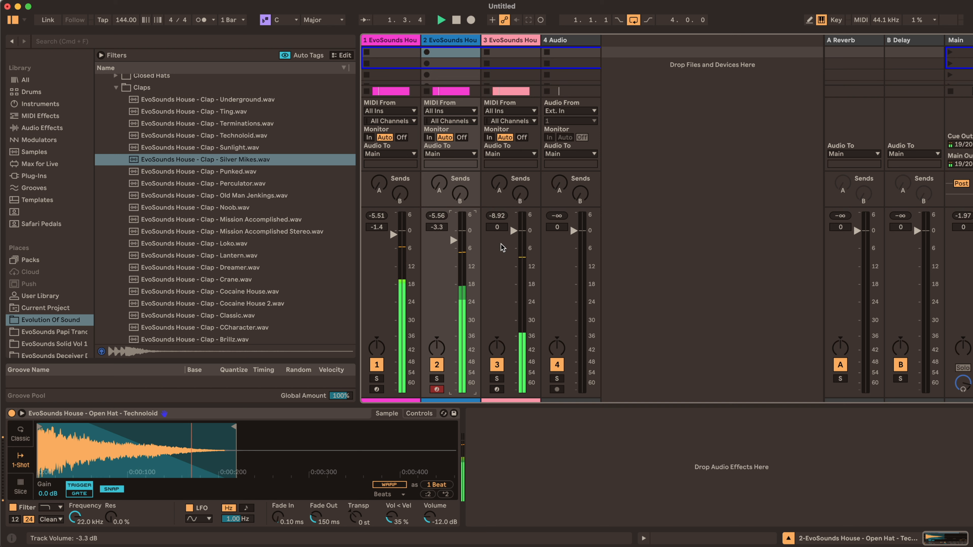
Set the Silver Mikes clap to 1-Shot mode with its end trimmed to about 207 ms and a 118 ms fade-out
click(519, 49)
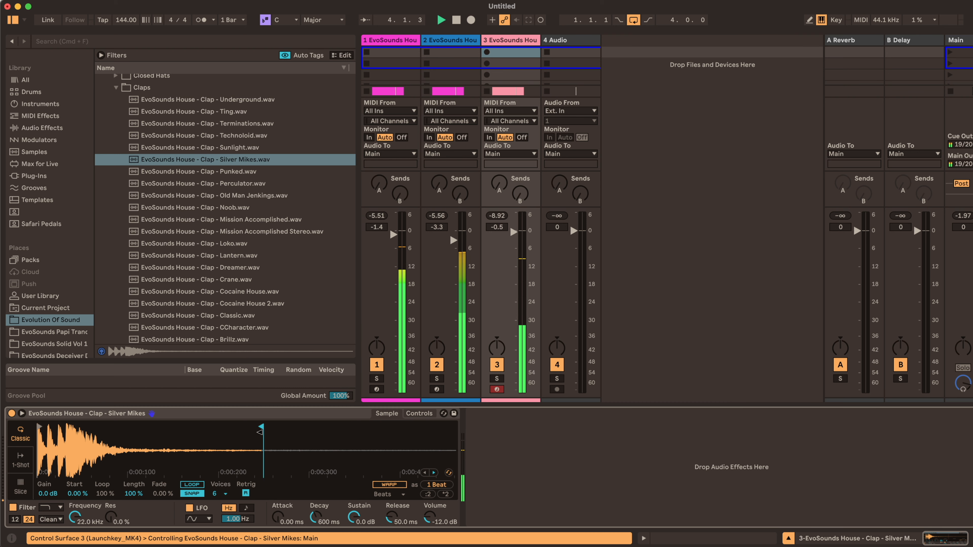
click(20, 460)
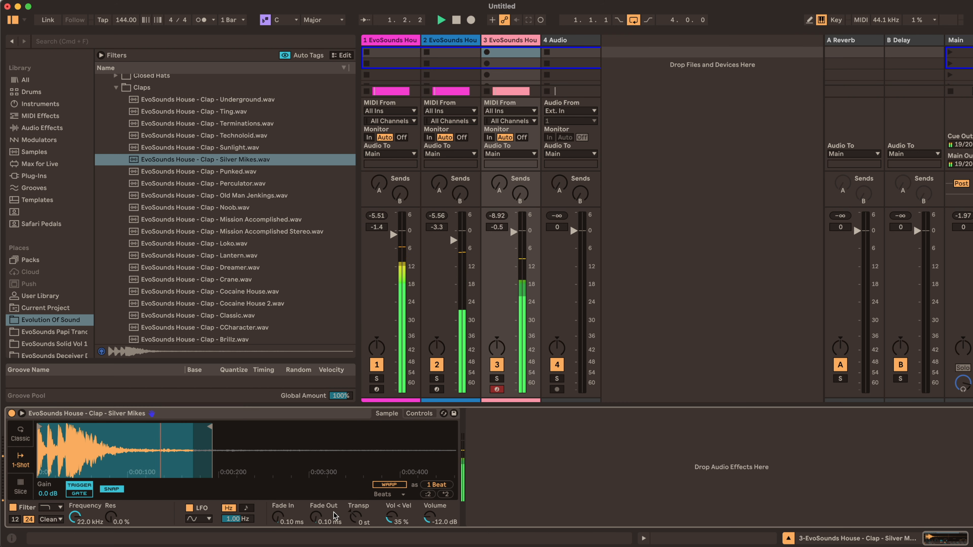
drag(316, 517, 316, 486)
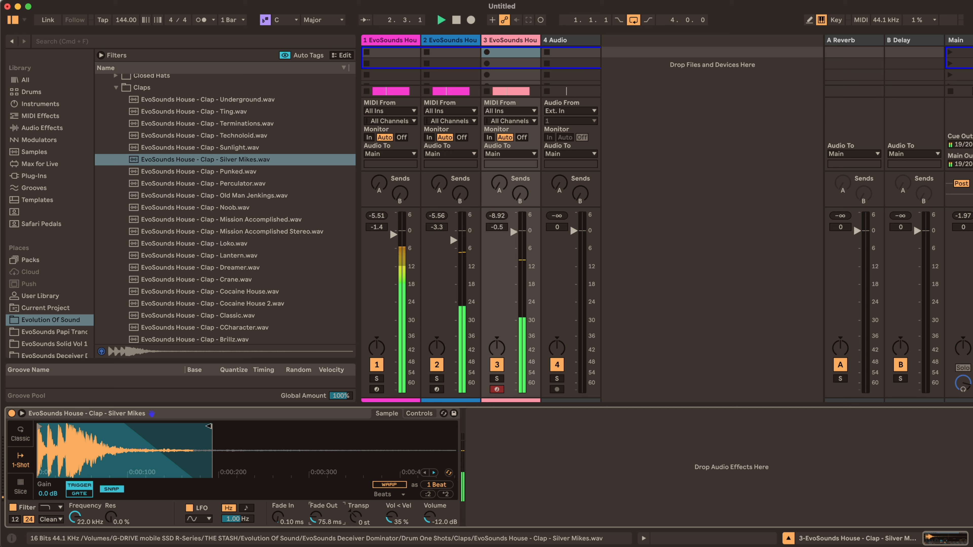
drag(209, 426, 223, 426)
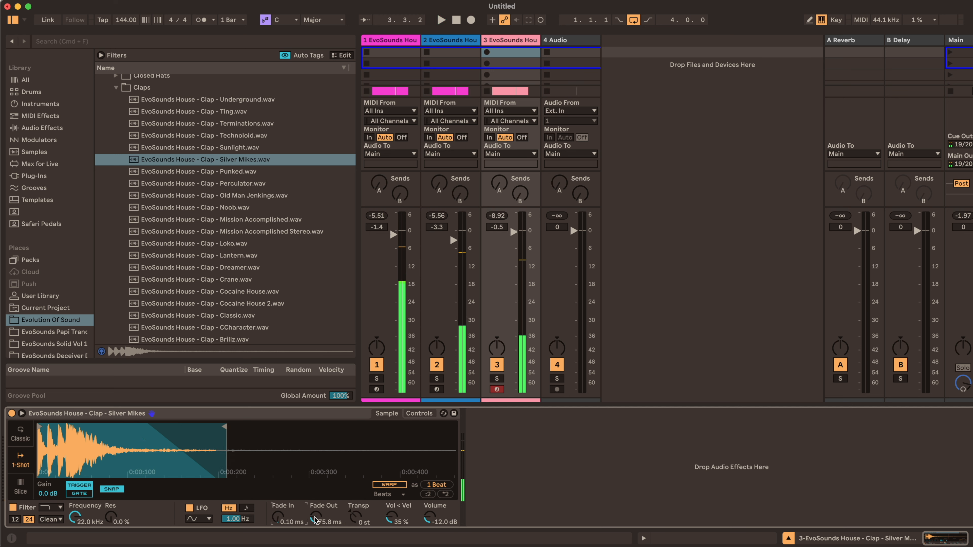
drag(315, 521, 315, 510)
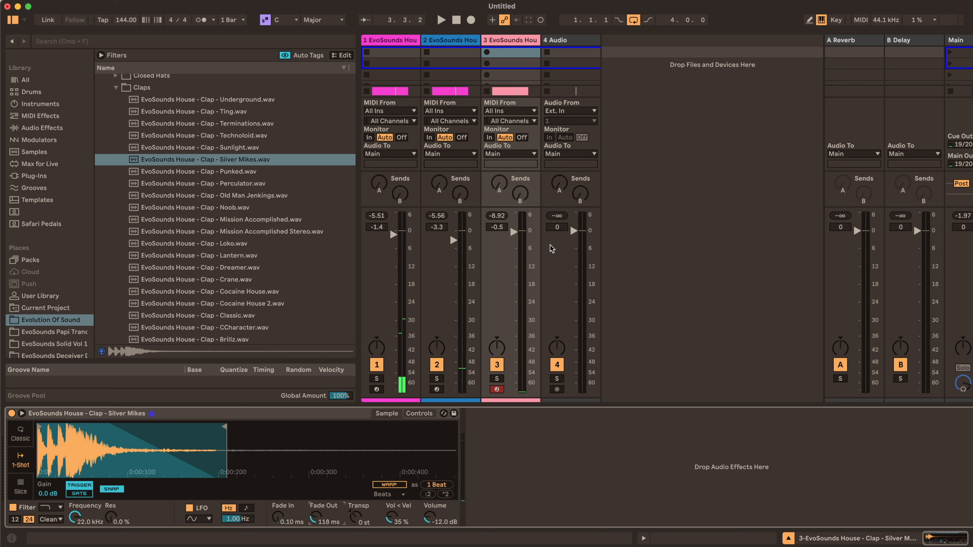
Close the clap samples folder and insert a new MIDI track after the clap track
click(115, 87)
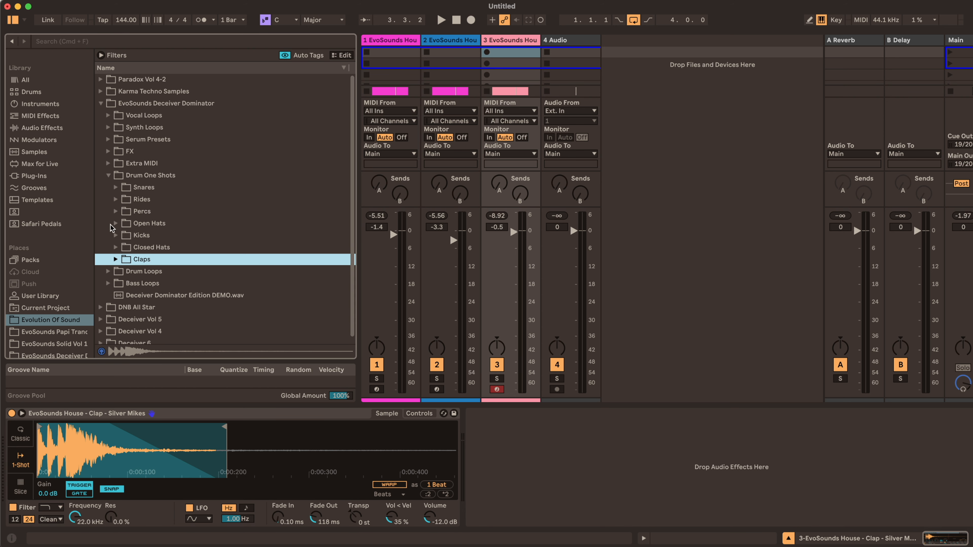
click(516, 41)
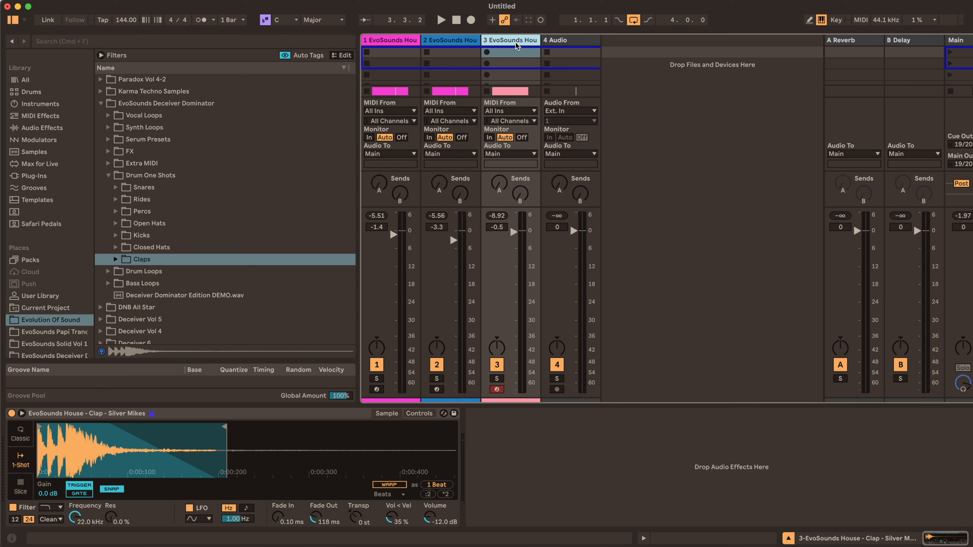
key(super+shift+t)
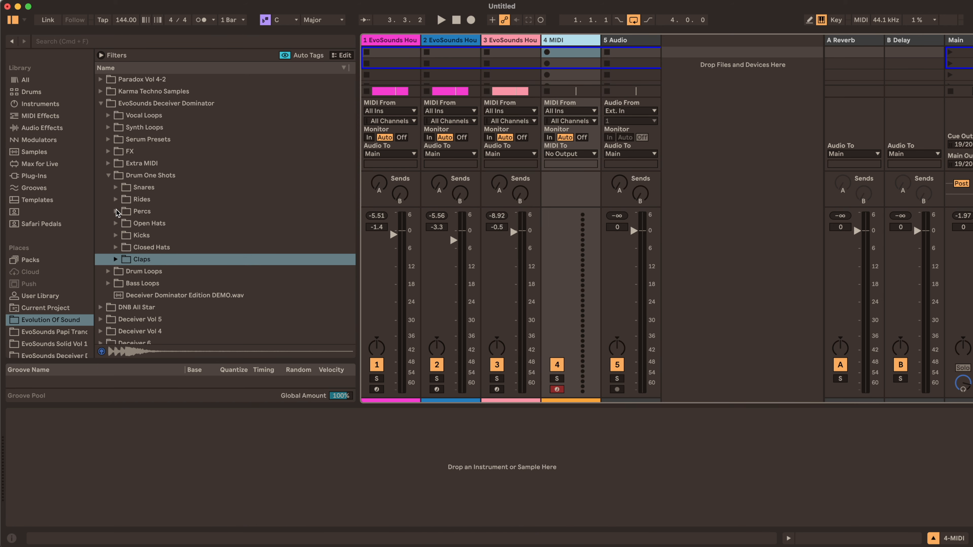
Search the sample library for "shaker" and open the Shakers folder in Deceiver 6's drum one shots
click(145, 41)
text(shaker)
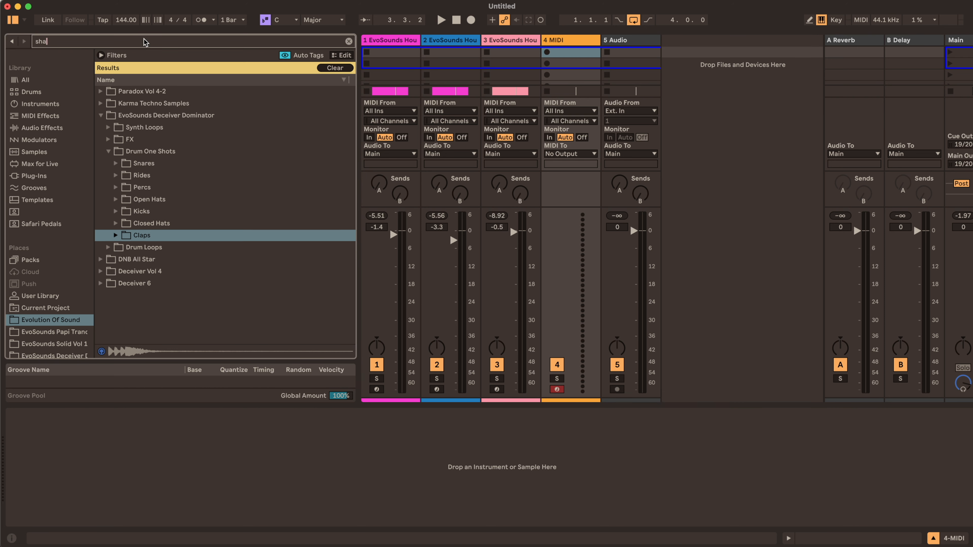
click(134, 125)
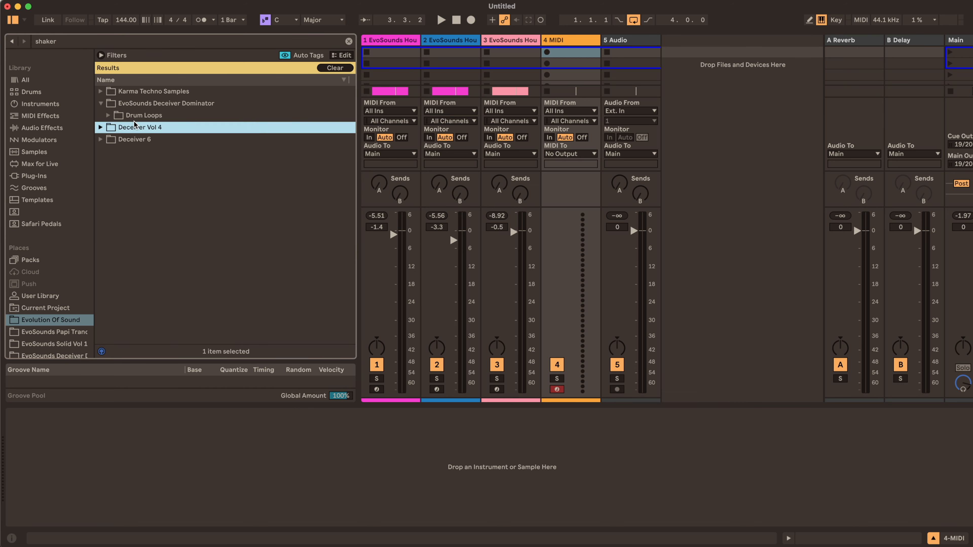
click(134, 125)
key(Down)
key(Down)
key(Down)
key(Down)
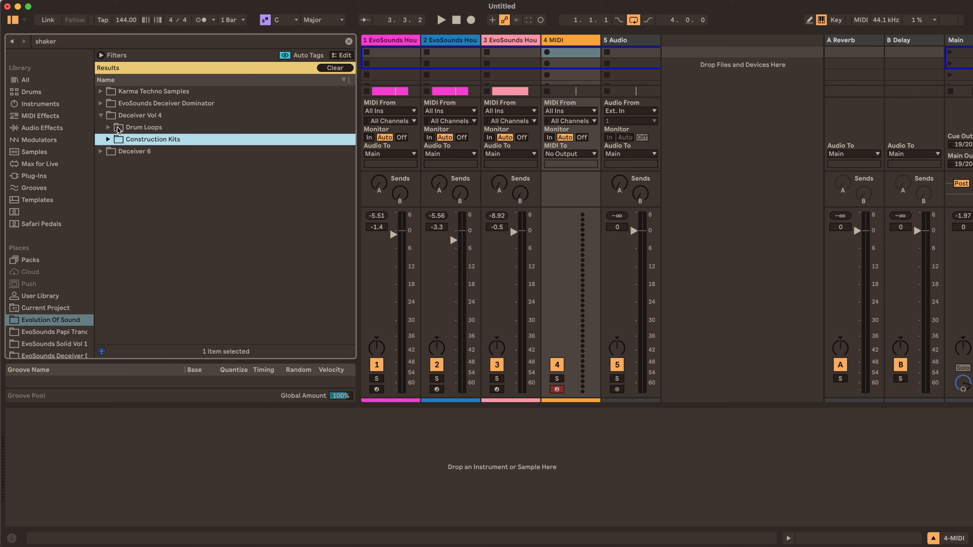
key(Down)
key(Down)
key(Down)
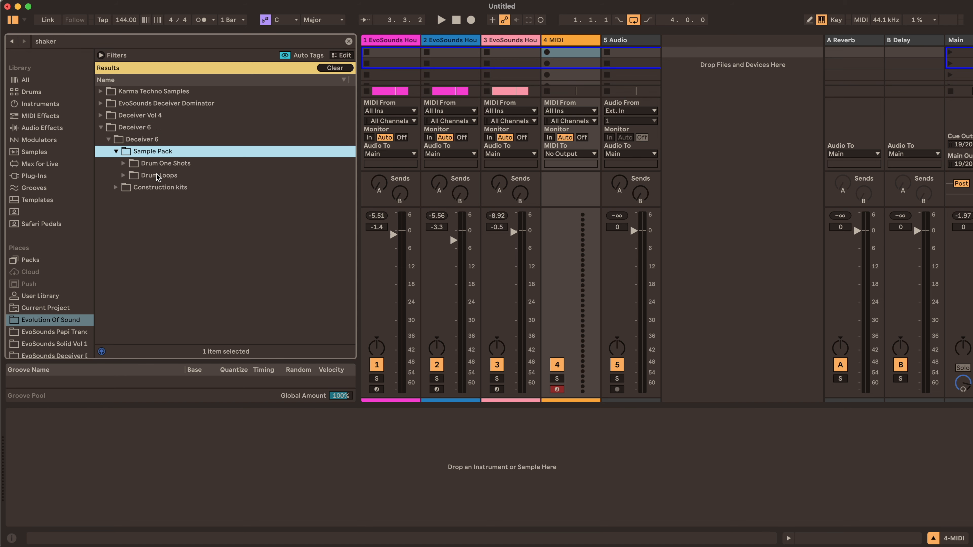
key(Right)
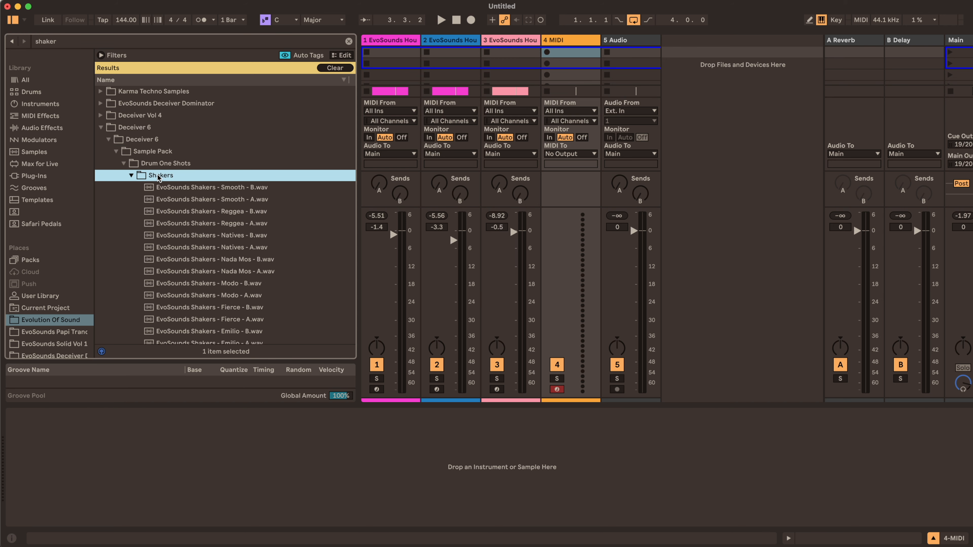
Audition the EvoSounds shaker one shots from Smooth - B through Dusty - A
key(Down)
key(Down)
key(Down)
key(Down)
scroll(311, 245, down, 2)
key(Down)
key(Down)
key(Down)
key(Down)
key(Down)
key(Down)
key(Down)
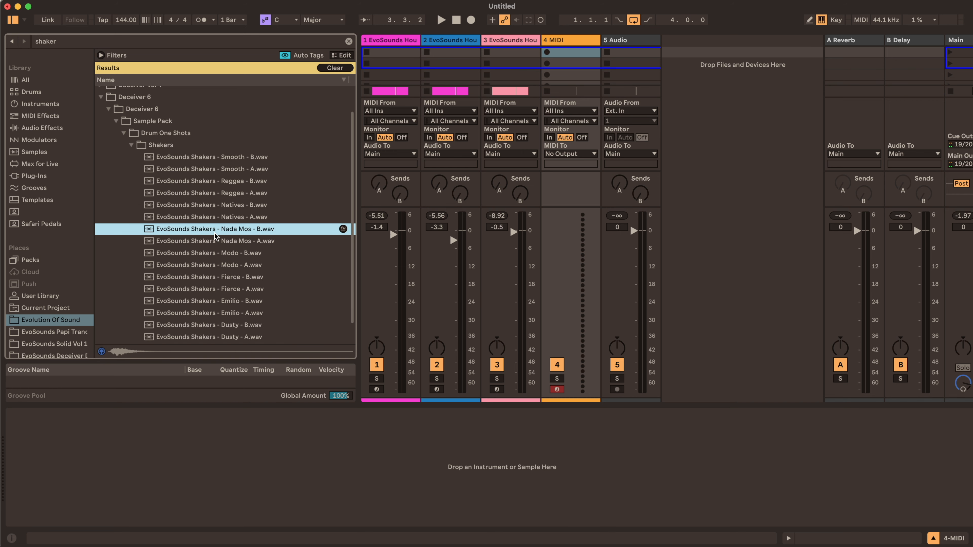
key(Down)
key(Down)
key(Down)
key(Down)
key(Down)
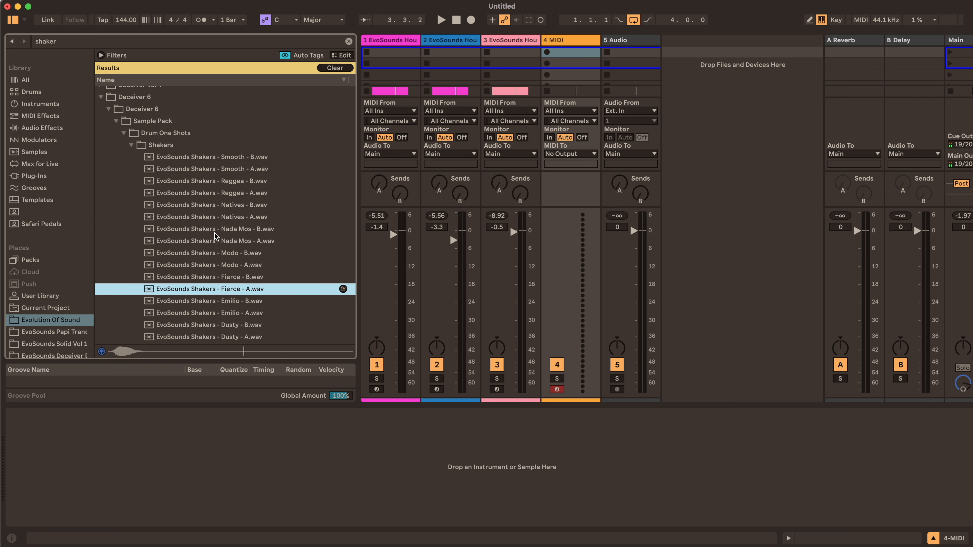
scroll(215, 236, down, 2)
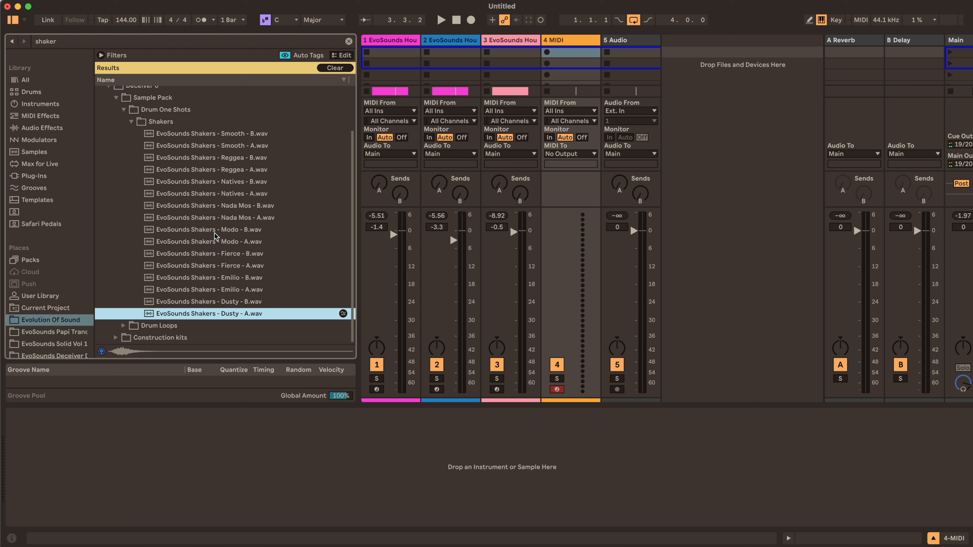
Open the shaker loops in Deceiver Vol 4, audition Swush 126 and Swindled 124, and load Swindled 124 onto the new MIDI track
scroll(270, 311, up, 5)
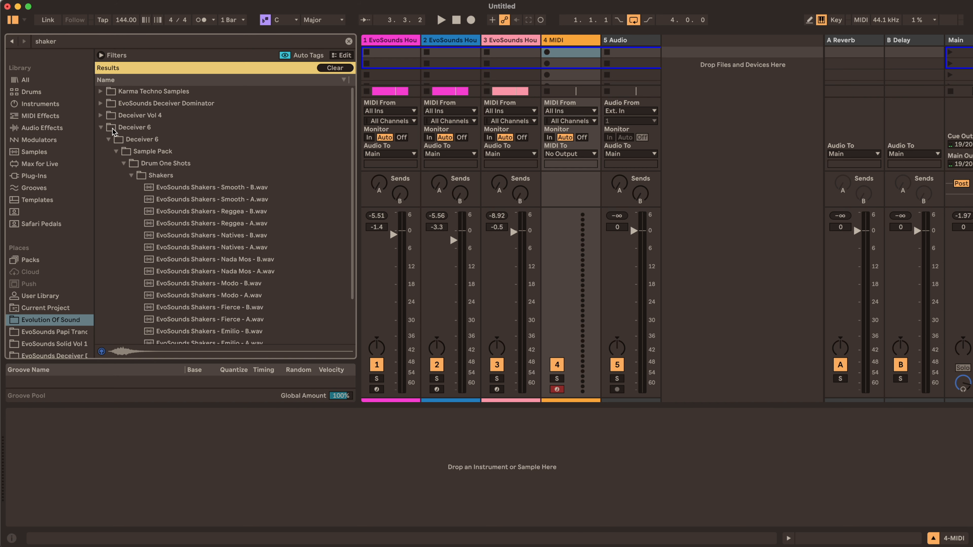
click(101, 127)
click(101, 115)
click(109, 127)
click(116, 140)
click(143, 165)
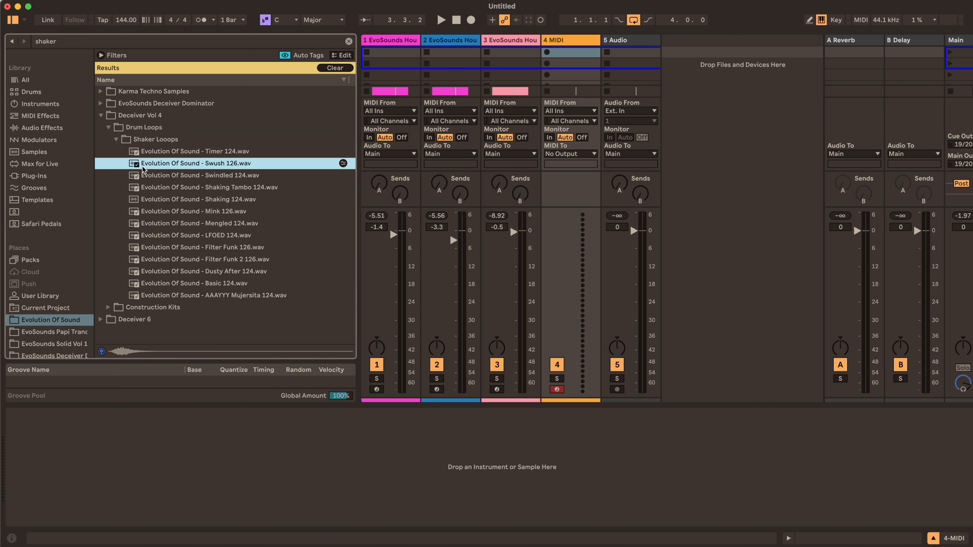
key(Down)
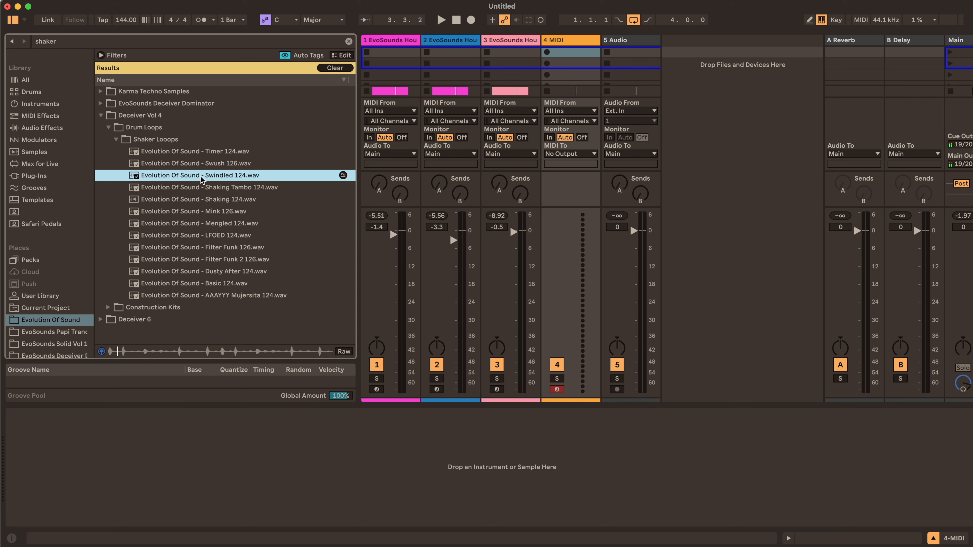
click(556, 43)
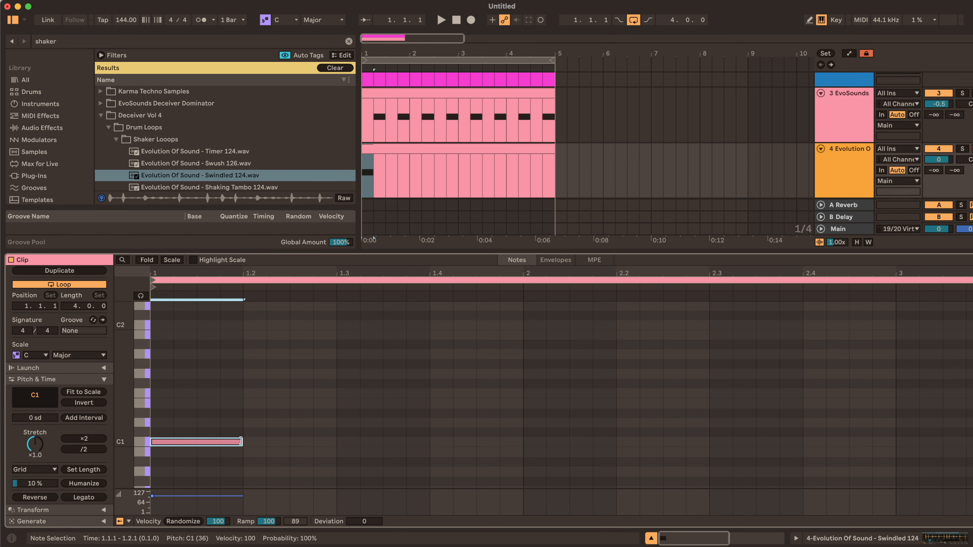
Shorten the C1 note to a sixteenth and fill the shaker clip's first beat with C1, D#1, C#1 and D1 sixteenths
drag(241, 441, 174, 441)
key(super+d)
key(Up)
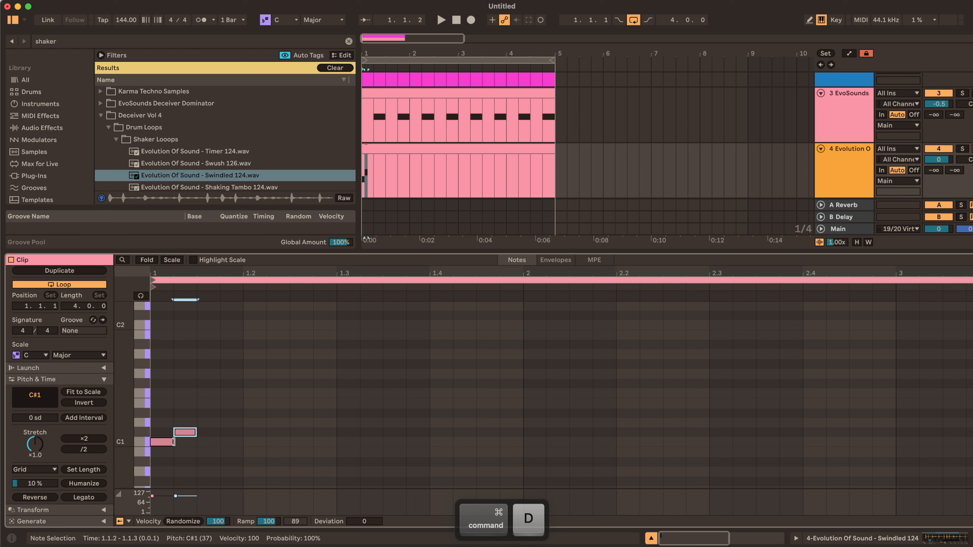
key(super+d)
key(Down)
key(Down)
key(super+d)
key(Up)
Select all the shaker notes and duplicate the one-beat pattern four times, through the first beat of bar 2
key(super+a)
key(space)
key(super+d)
key(super+d)
key(super+d)
key(super+d)
Raise the shaker pattern's first note of beat 2 in bar 1 from the C1 slice to F1
click(162, 442)
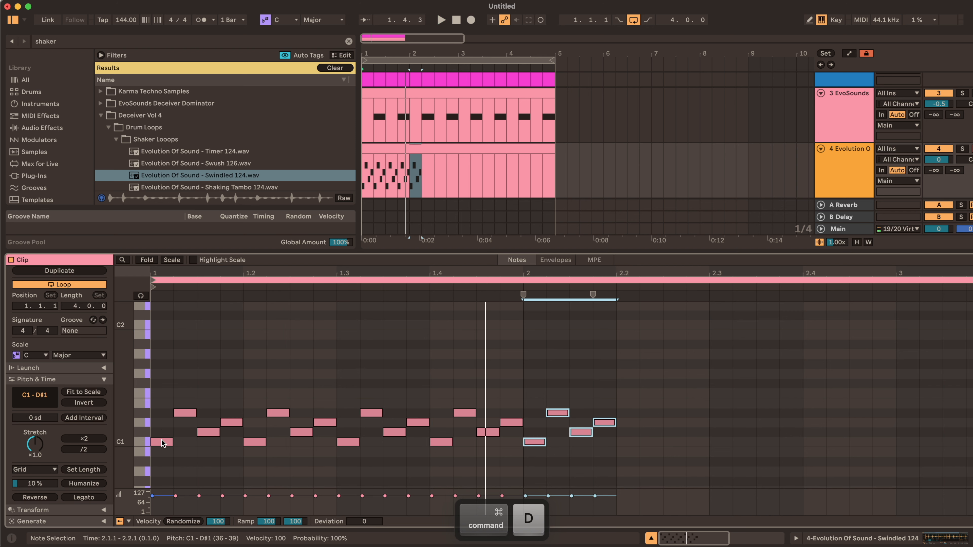
key(space)
click(259, 442)
key(Up)
key(Up)
key(Up)
key(Up)
key(Up)
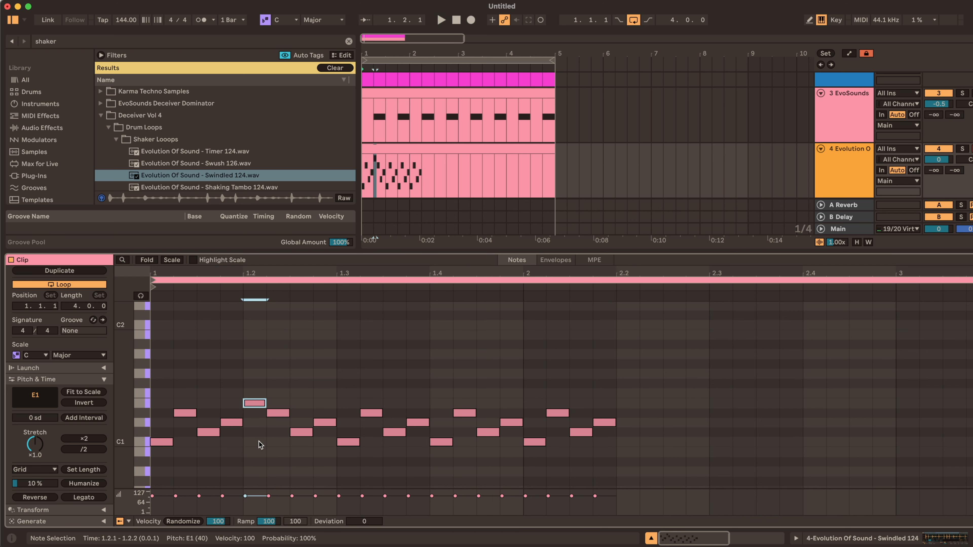
Raise the shaker pattern's first note of beat 3 in bar 1 to E1 during playback
key(space)
click(349, 445)
key(Up)
key(Up)
key(Up)
key(Up)
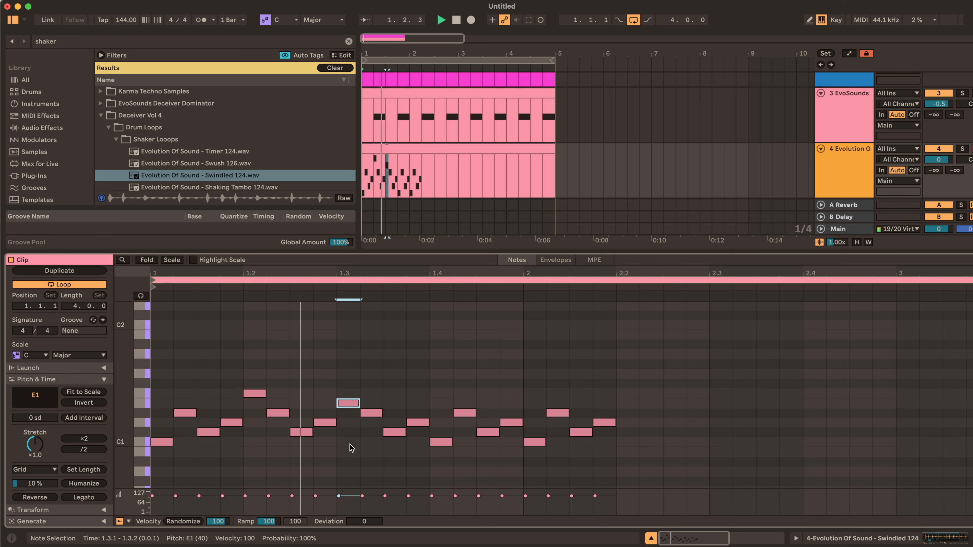
Duplicate the one-bar shaker pattern into bar 2, and the resulting two bars into bars 3 and 4
key(space)
key(super+a)
key(super+d)
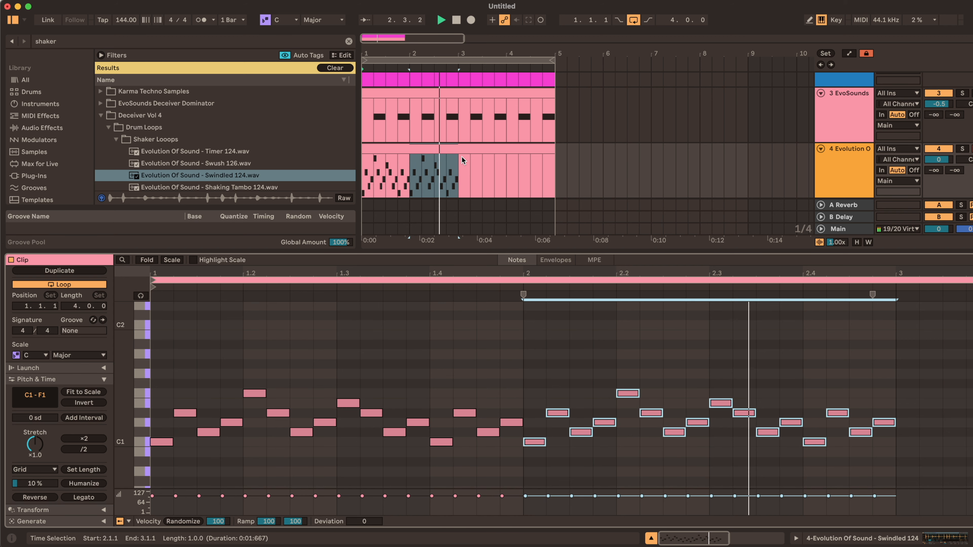
drag(462, 159, 352, 158)
key(super+d)
Set the Swindled 124 shaker sample's fade-out to 157 ms
double_click(866, 178)
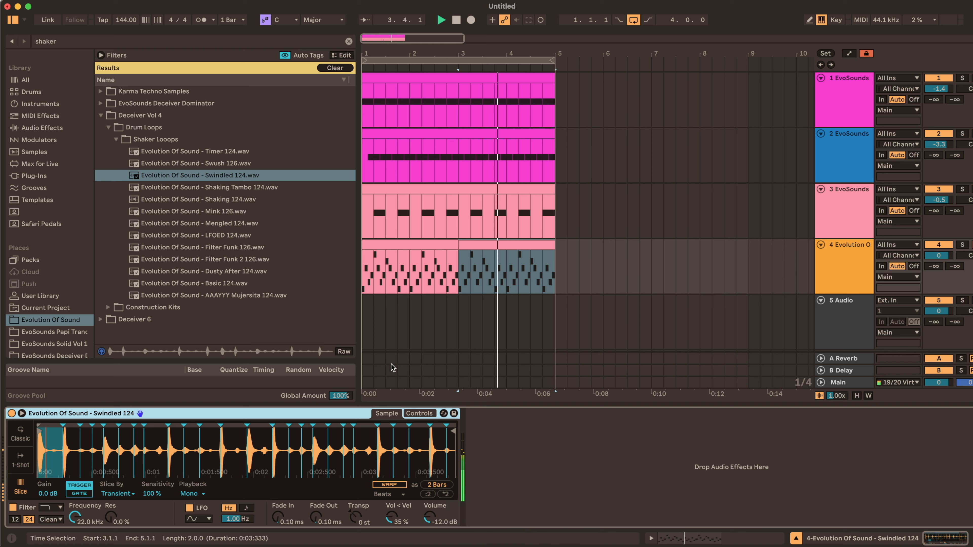
drag(316, 517, 315, 499)
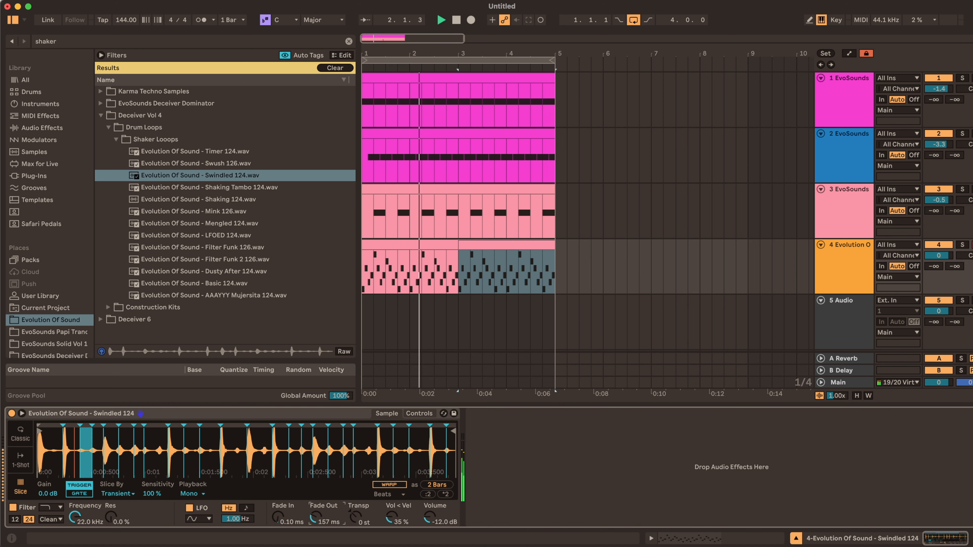
Insert a new MIDI track below the shaker track and name it Snares
click(844, 266)
key(shift+super+t)
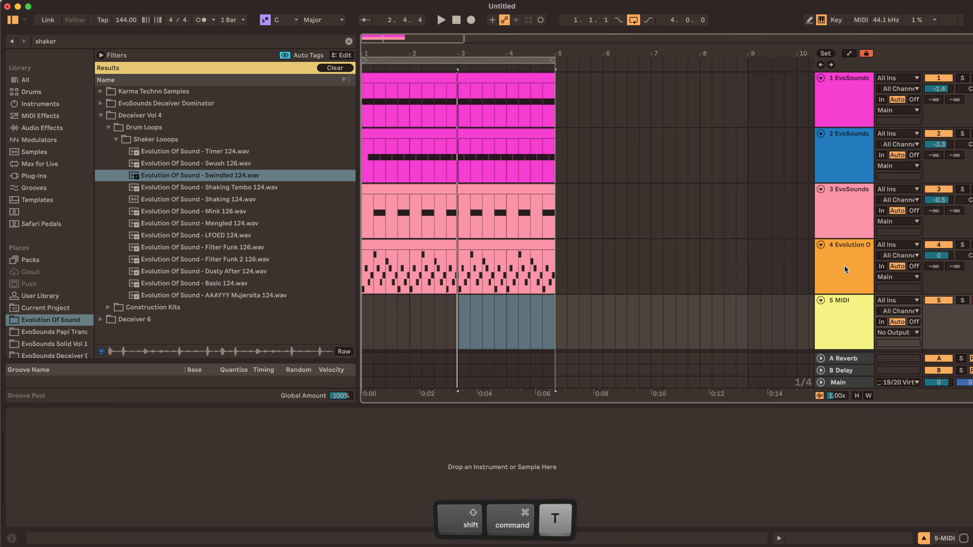
key(super+r)
key(Caps_Lock)
key(BackSpace)
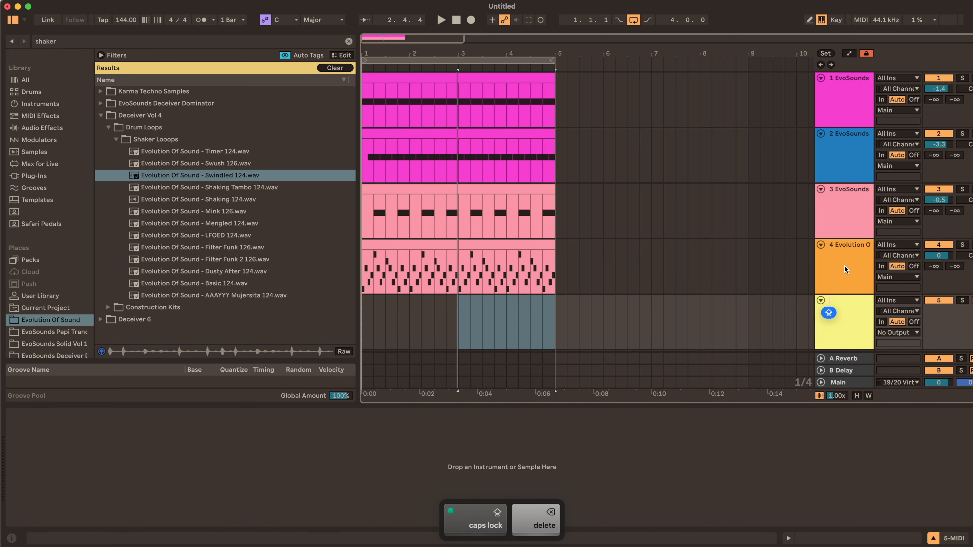
text(S)
key(Caps_Lock)
text(nares)
click(109, 127)
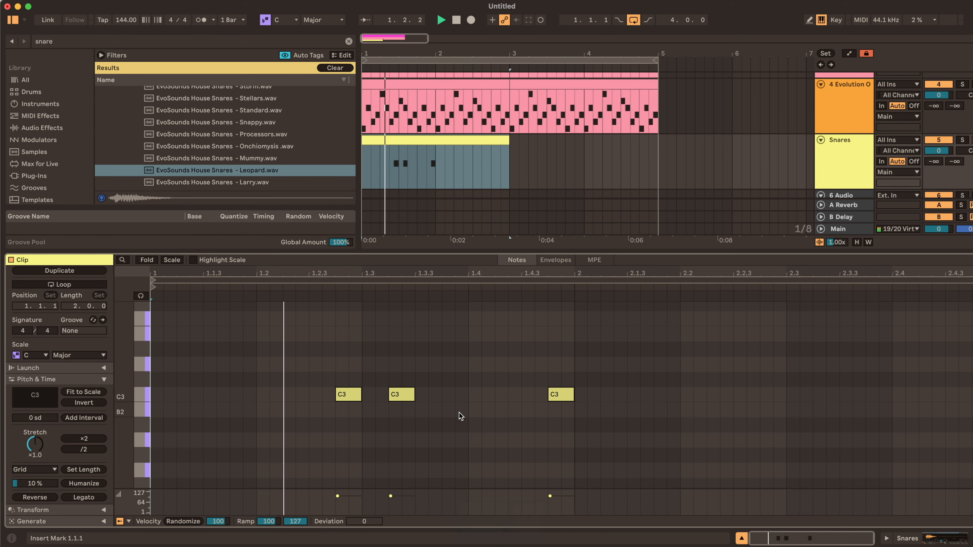
Move the last snare note from 1.4.4 to 2.2.4 and duplicate the two-bar snare clip into bars 3 and 4
click(566, 394)
drag(569, 396, 775, 398)
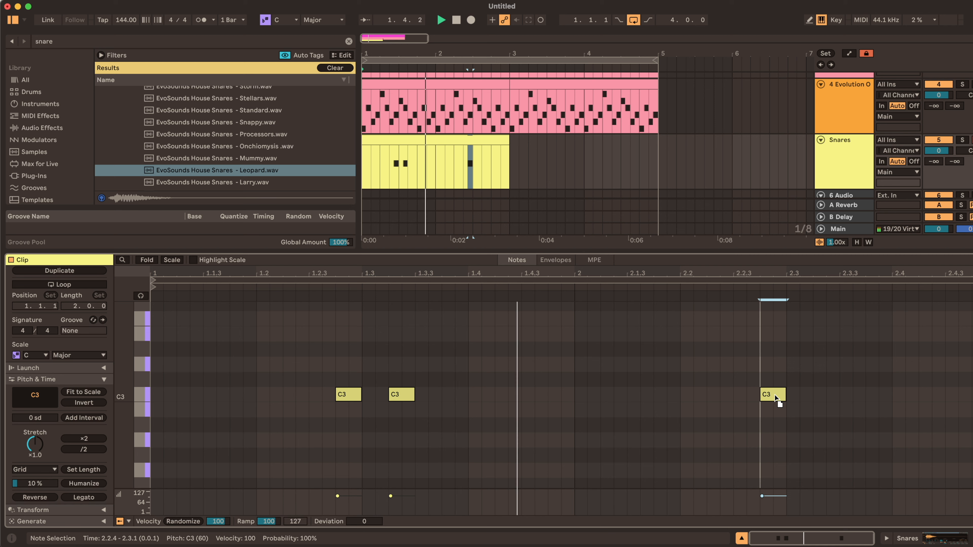
click(465, 142)
key(cmd+d)
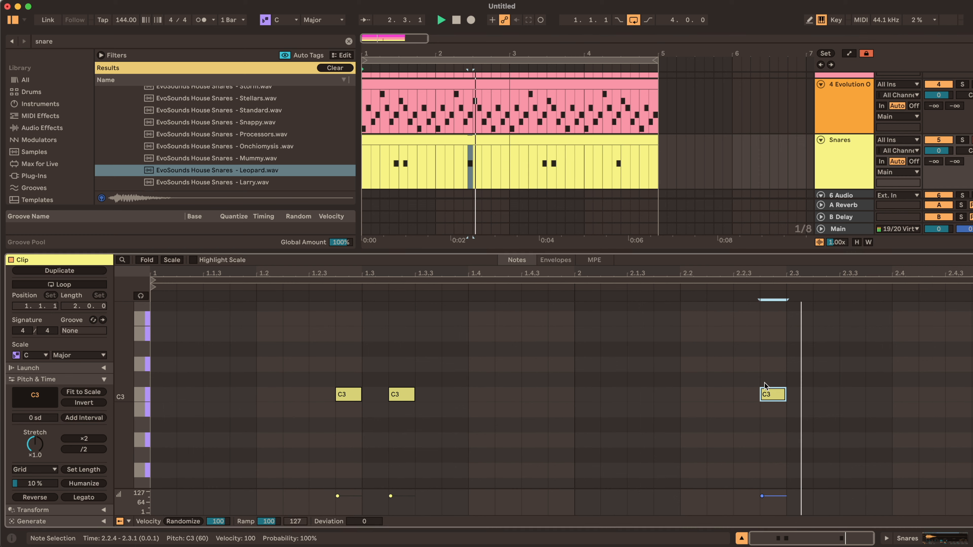
click(446, 144)
key(cmd+d)
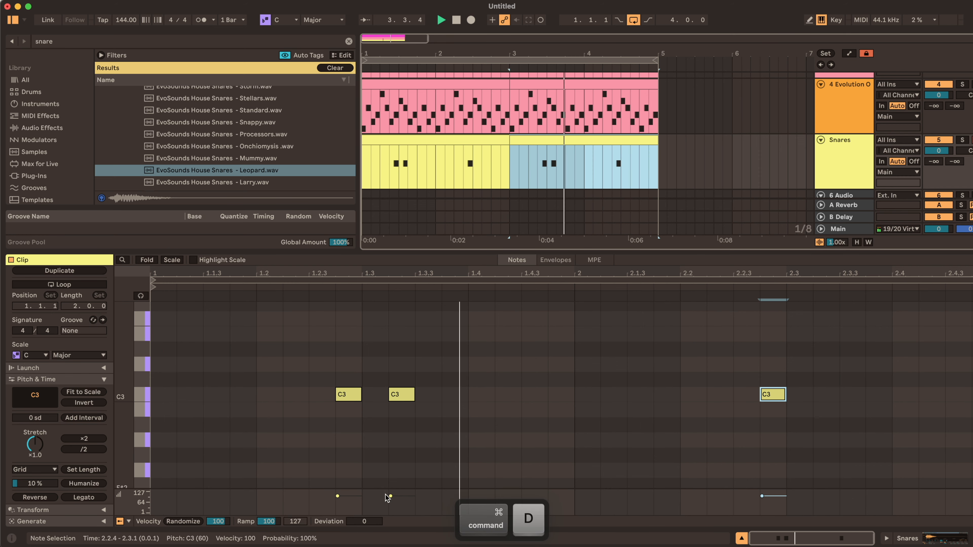
Set the first snare note's velocity to 84 in the two-bar clip
click(431, 139)
drag(338, 497, 339, 499)
key(space)
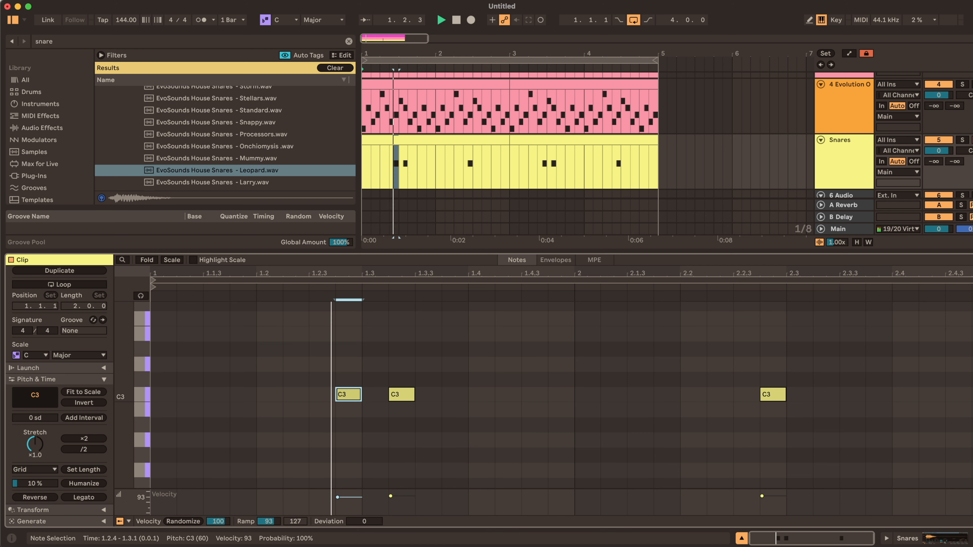
Try the second snare note an octave higher at C4 during playback
click(399, 395)
key(space)
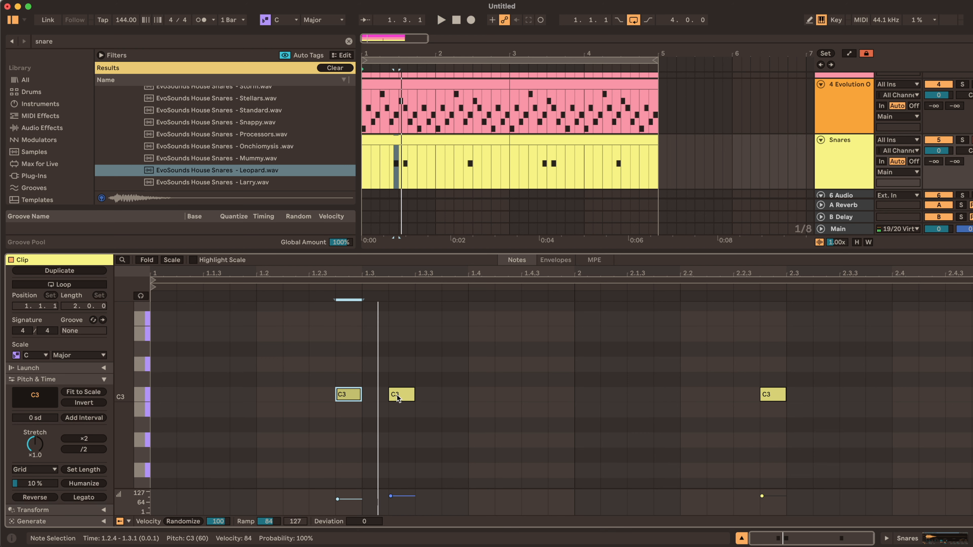
key(shift+Up)
key(space)
scroll(398, 399, down, 2)
scroll(398, 399, up, 3)
key(space)
scroll(387, 405, down, 3)
scroll(387, 406, up, 2)
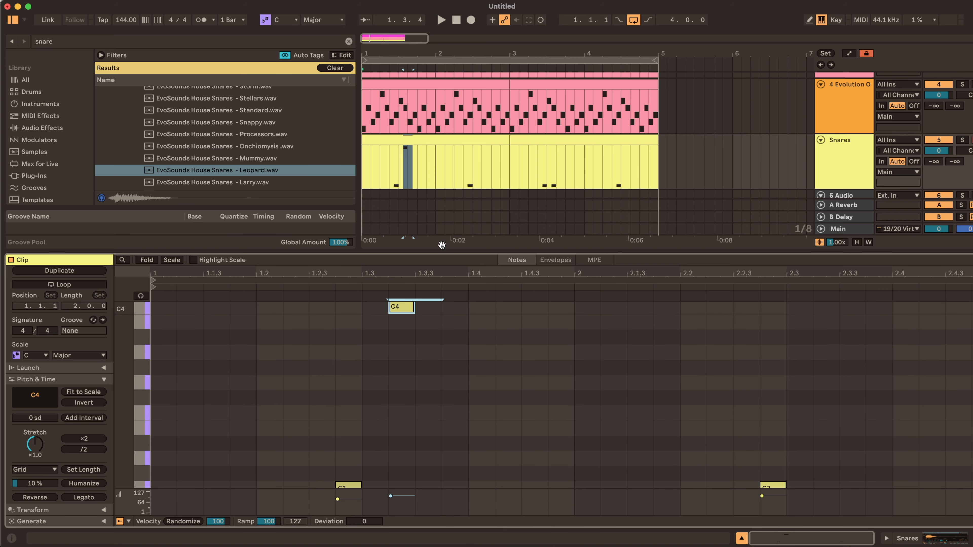
Try the second snare note at E3 during playback, and move it back to C3
key(Down)
key(Down)
key(Down)
key(space)
scroll(408, 390, down, 3)
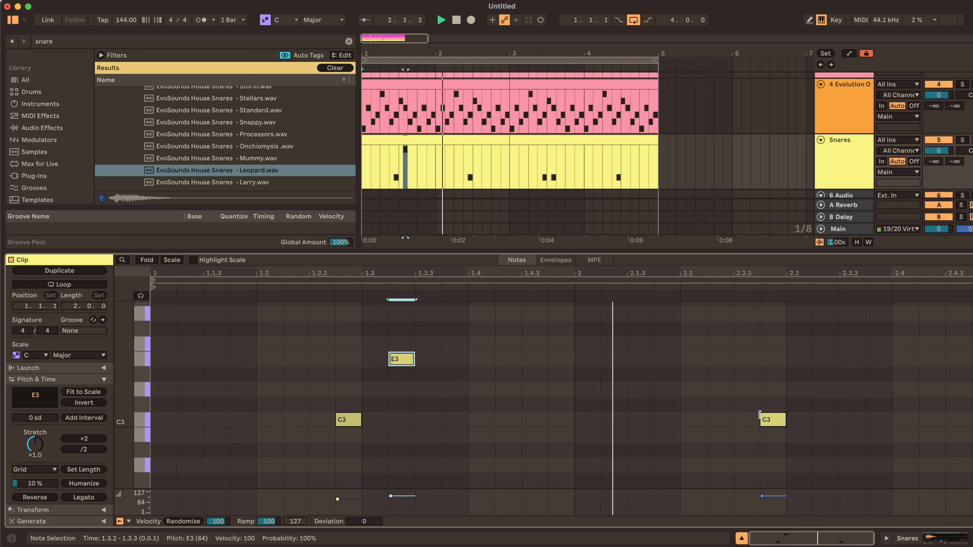
drag(408, 359, 401, 421)
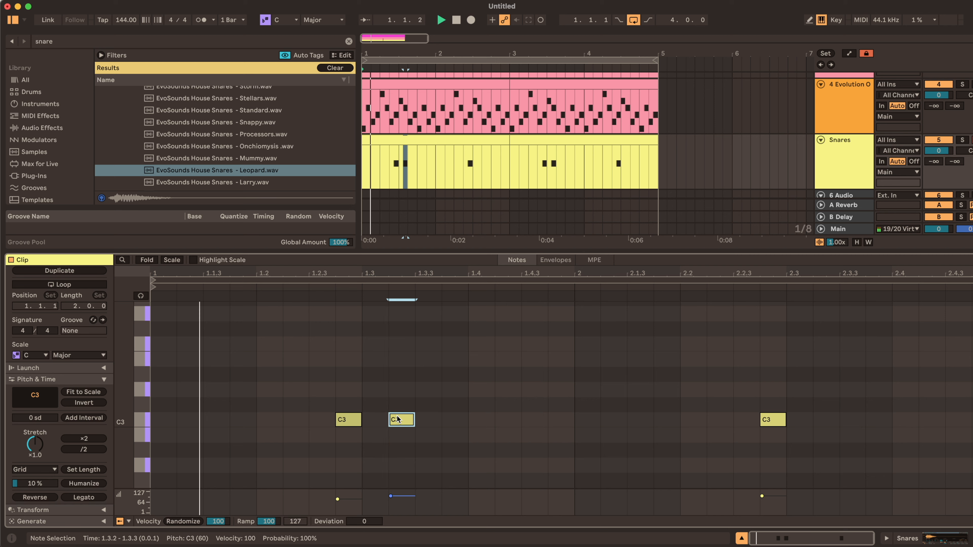
Set the velocity of the snare note at 2.2.4 to 84 and duplicate the two-bar clip over bars 3 and 4
drag(762, 496, 762, 499)
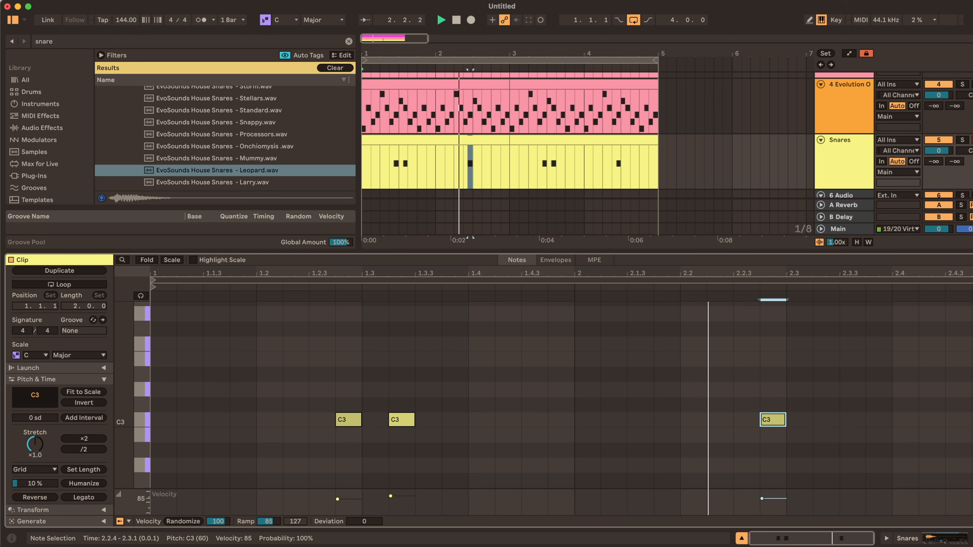
click(471, 141)
key(super+d)
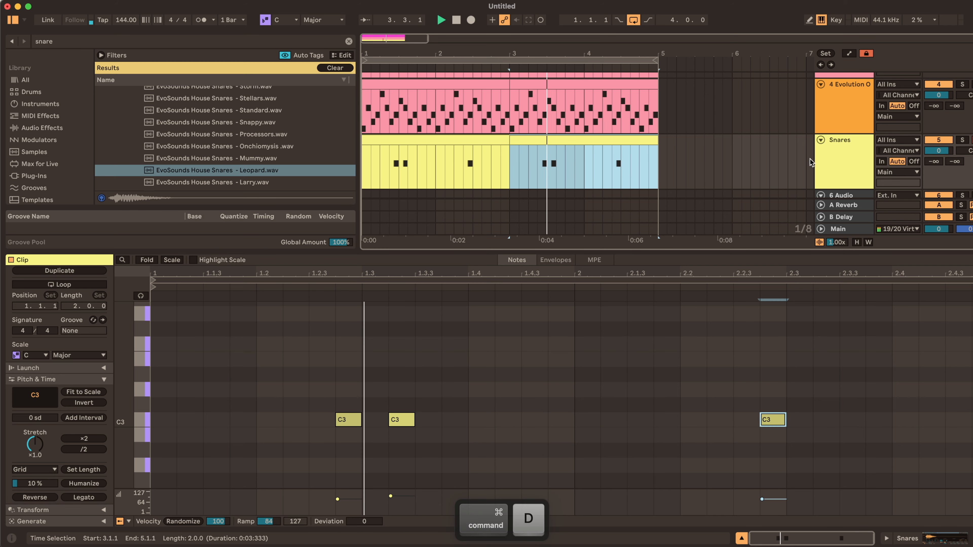
Duplicate the Snares track and audition the Just The Tip, Funk Orgy, Cash Money and Combing snares of the Deceiver 6 pack
click(823, 159)
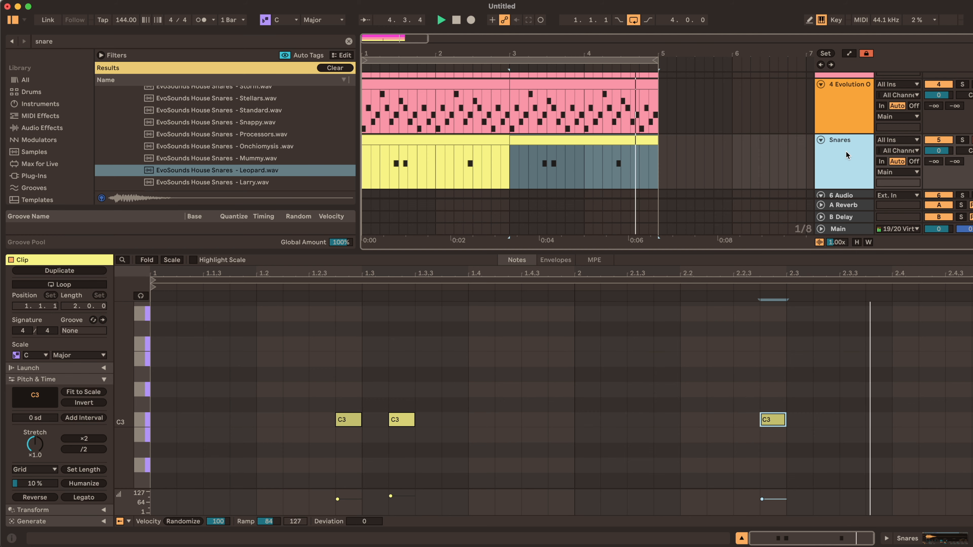
key(super+d)
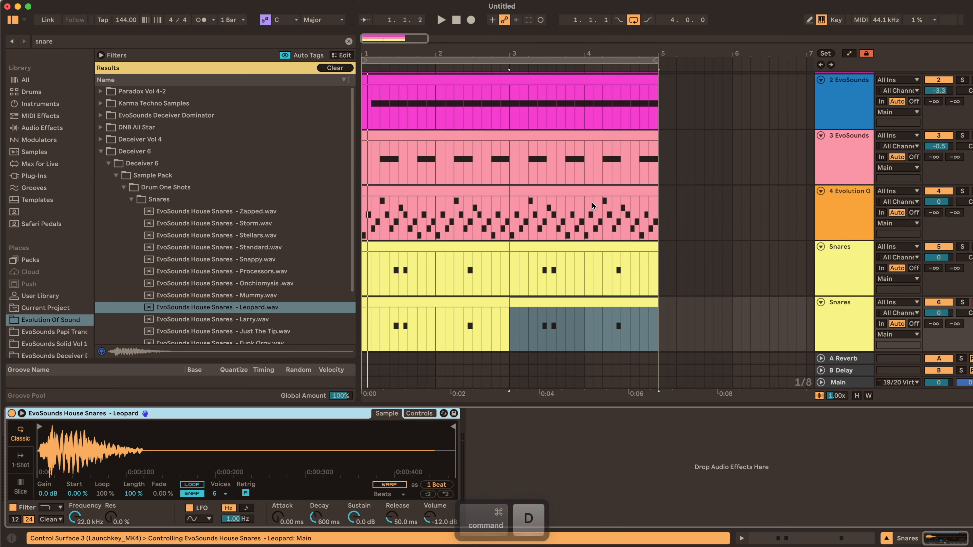
scroll(215, 312, down, 1)
scroll(214, 309, down, 2)
click(223, 303)
click(226, 290)
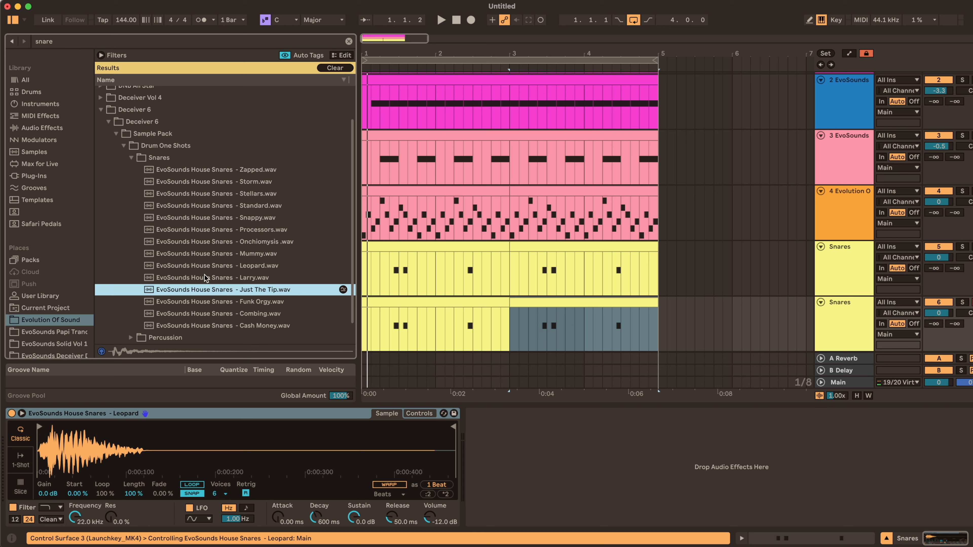
click(204, 302)
click(203, 326)
click(197, 315)
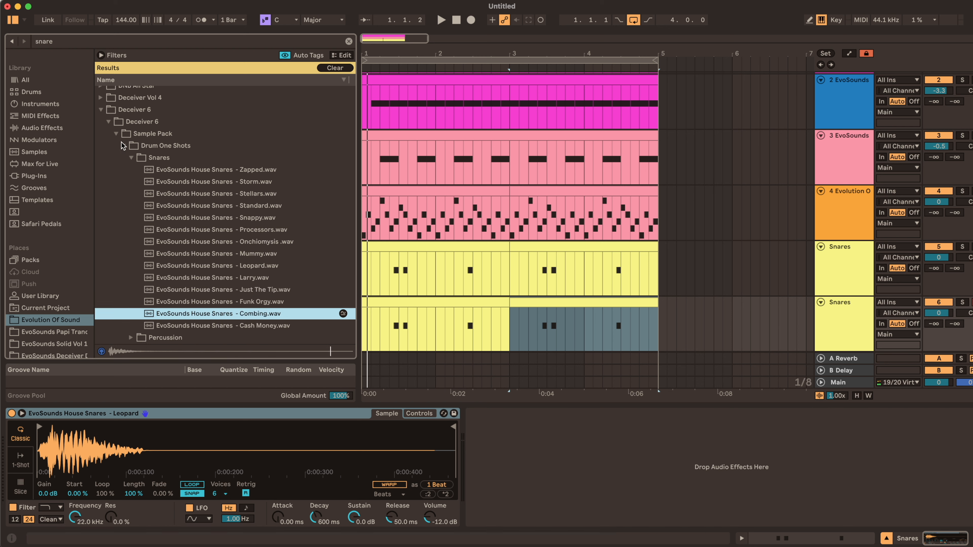
Switch to the Drums > Snares folder of the Deceiver Vol 4 pack and audition Snare 16, Snare 13 and Snare 12
click(108, 122)
click(100, 141)
click(109, 151)
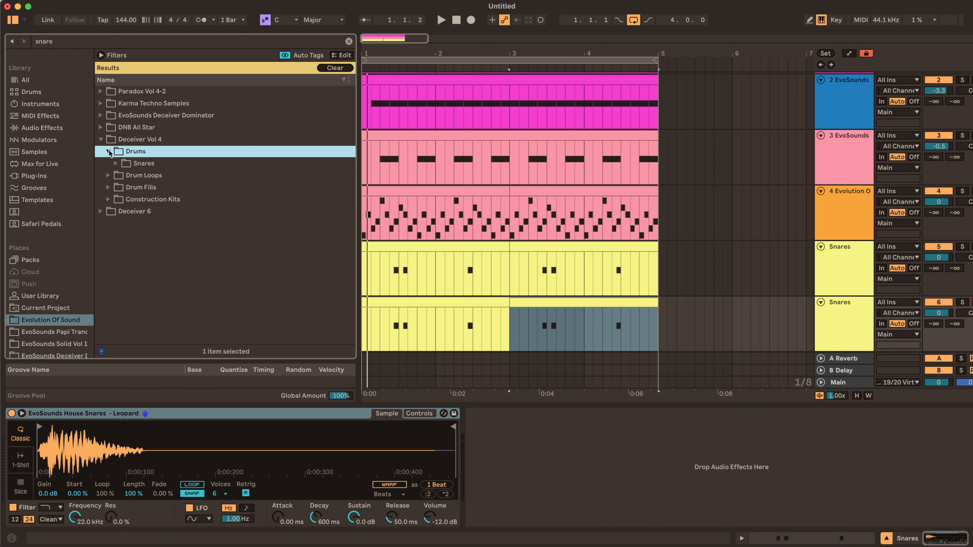
click(115, 164)
click(153, 188)
click(190, 224)
click(191, 235)
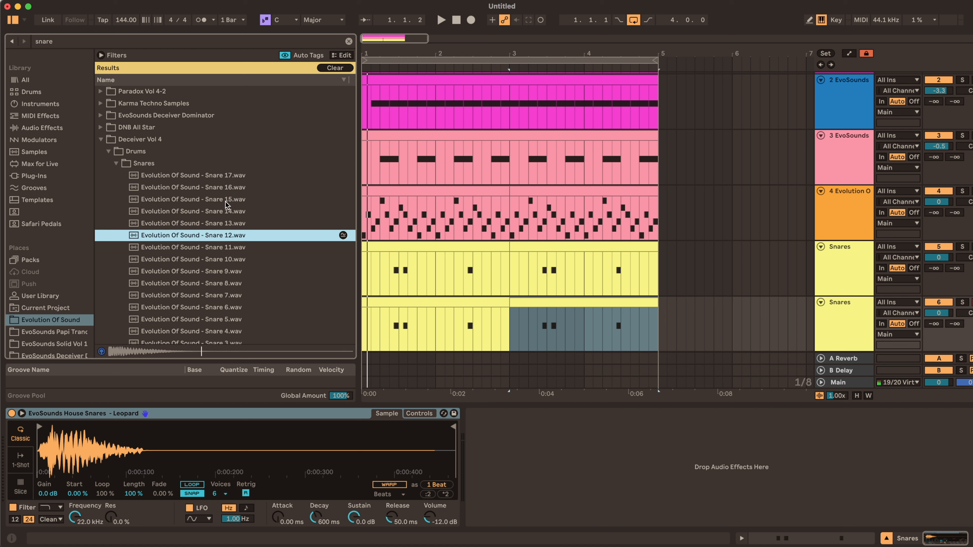
Audition more Deceiver Vol 4 snares between Snare 17 and Snare 2, and load Snare 2.wav into the duplicated Snares track's sampler
click(226, 177)
click(214, 247)
scroll(214, 247, down, 2)
click(225, 234)
click(217, 259)
scroll(217, 259, down, 2)
click(218, 246)
click(220, 254)
click(215, 267)
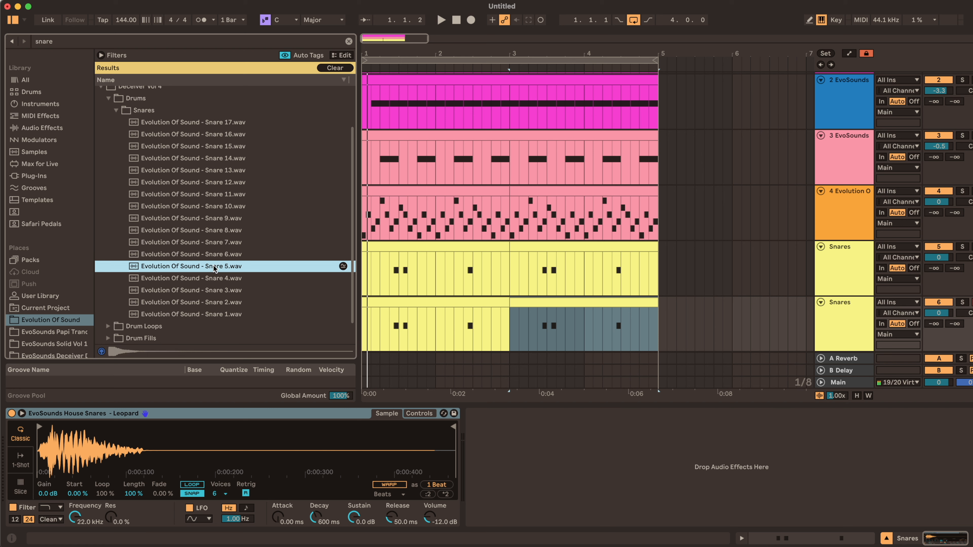
click(205, 290)
click(210, 303)
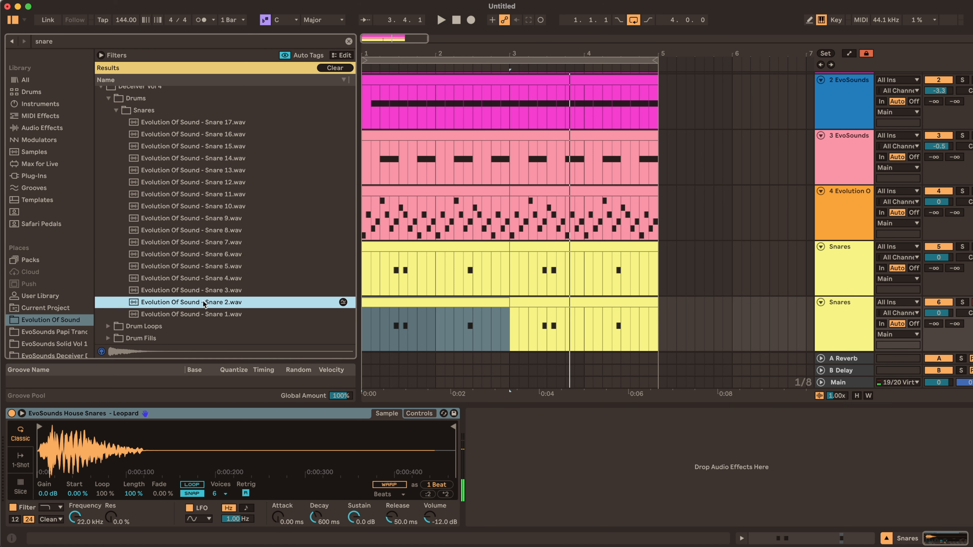
drag(210, 303, 204, 439)
Delete the note at 1.2.4 from the duplicated track's first clip and the note at 1.3.2 from the original Snares track's first clip
double_click(425, 305)
double_click(350, 423)
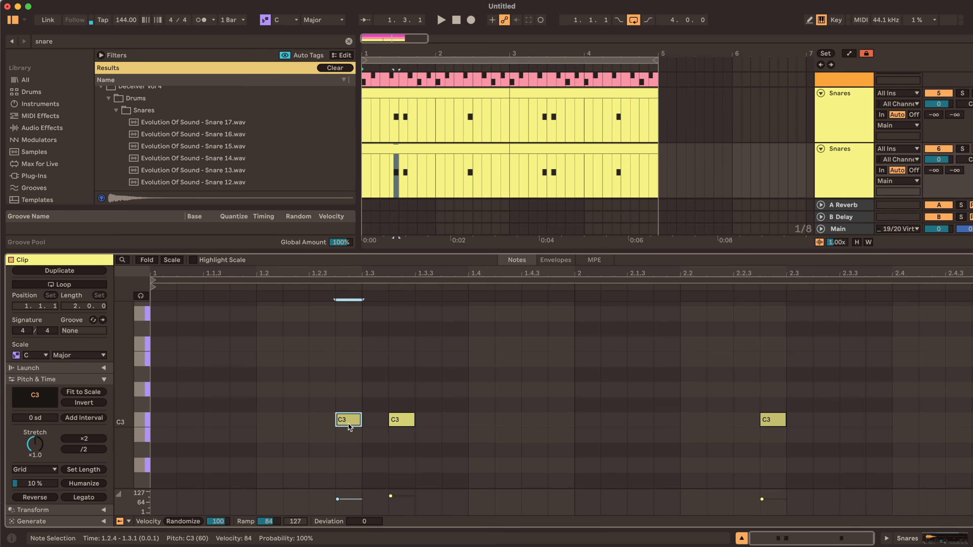
click(428, 93)
double_click(400, 429)
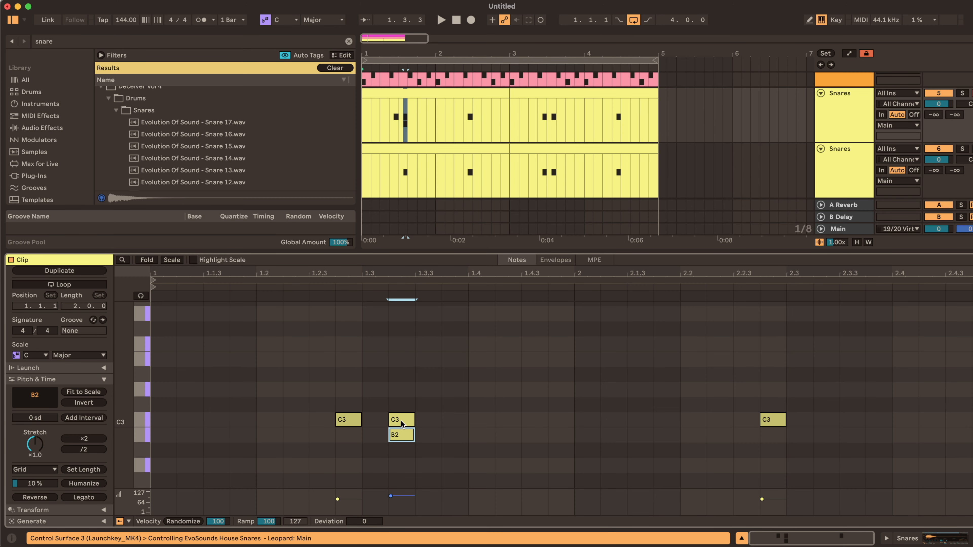
double_click(402, 423)
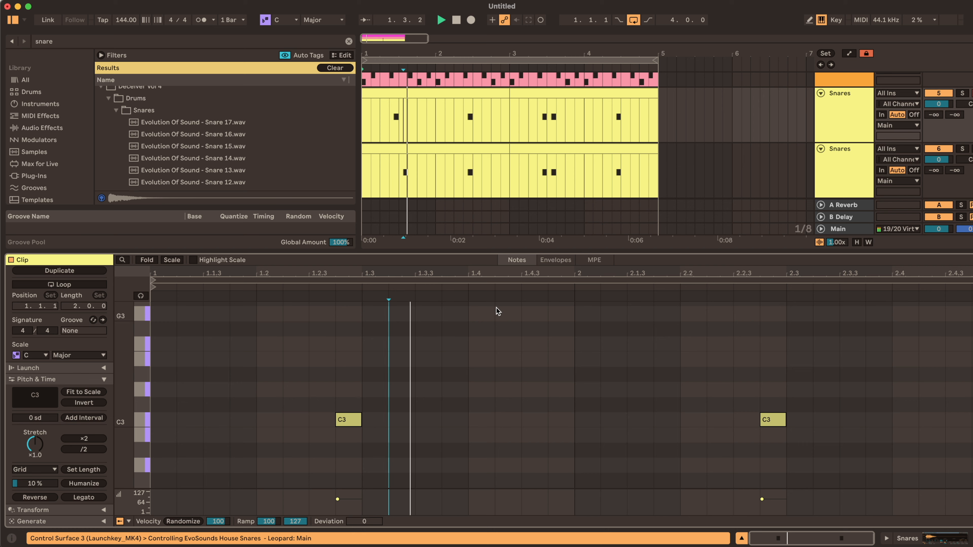
Audition Snare 11 through Snare 14 and load Snare 14.wav into the duplicated Snares track's sampler
click(417, 172)
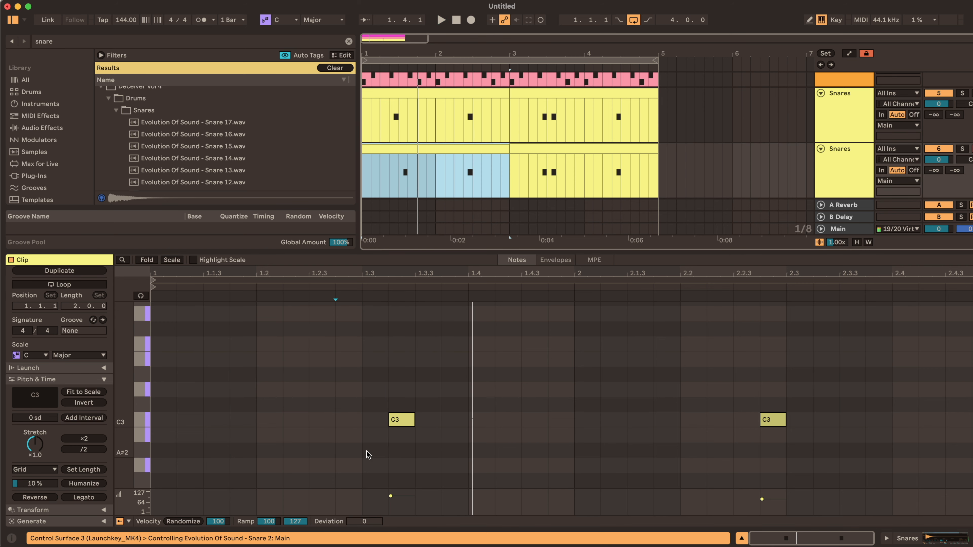
click(398, 421)
scroll(263, 149, down, 3)
click(231, 145)
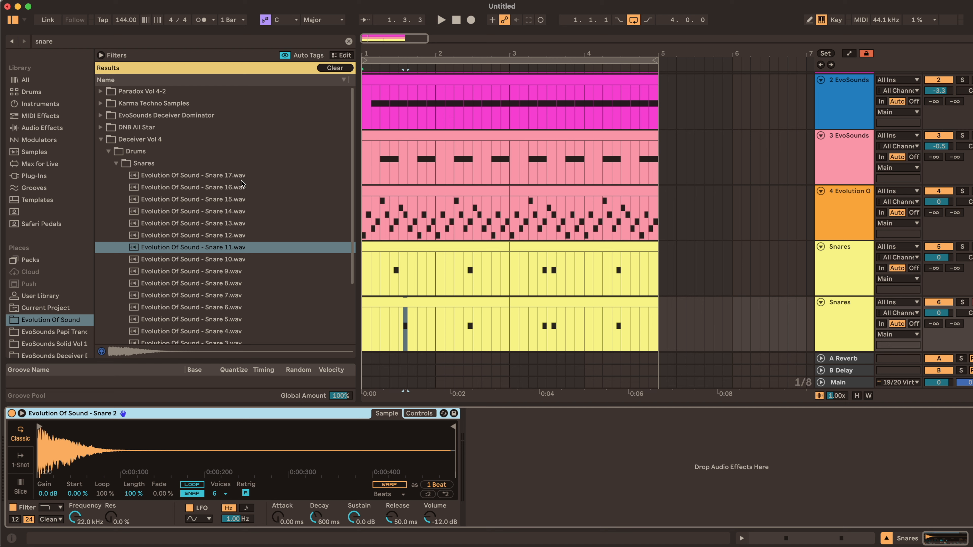
click(198, 237)
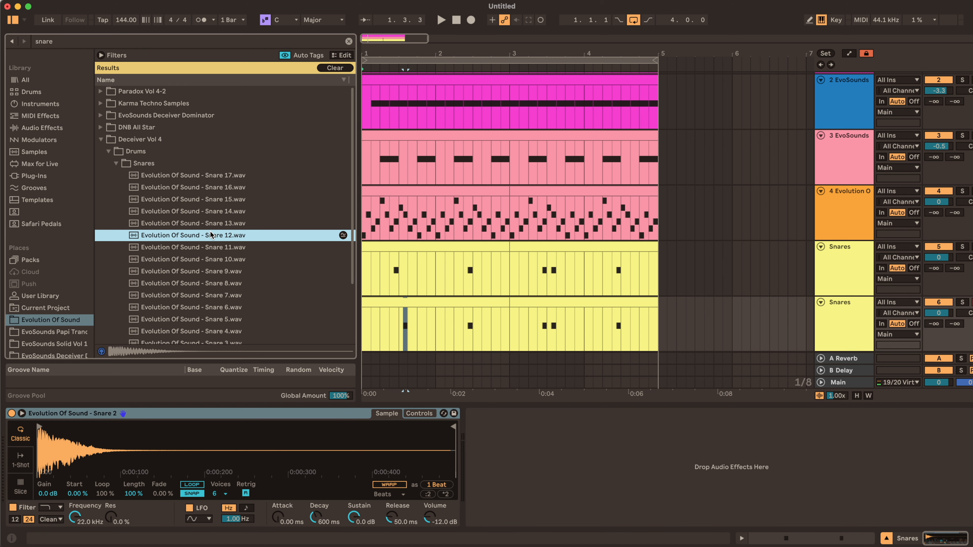
click(197, 225)
click(193, 211)
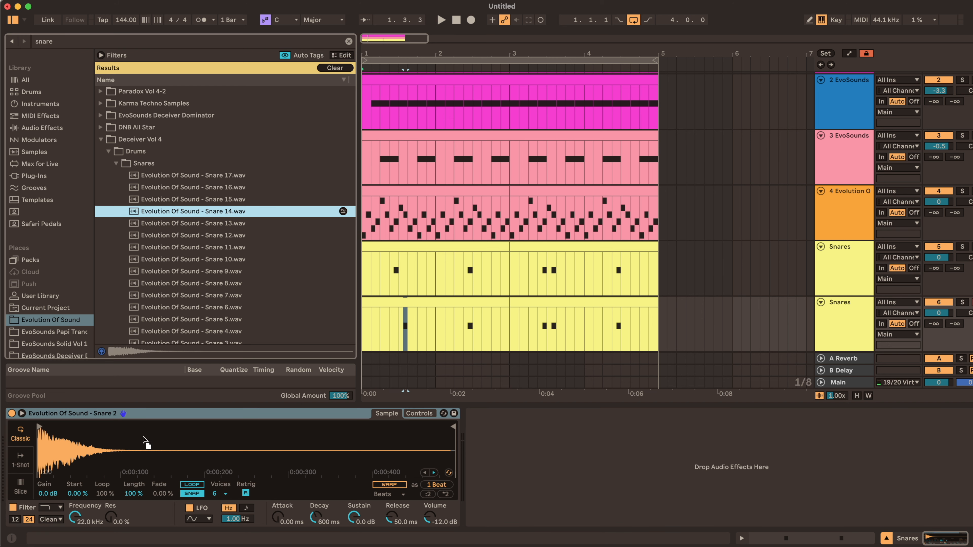
drag(142, 440, 144, 440)
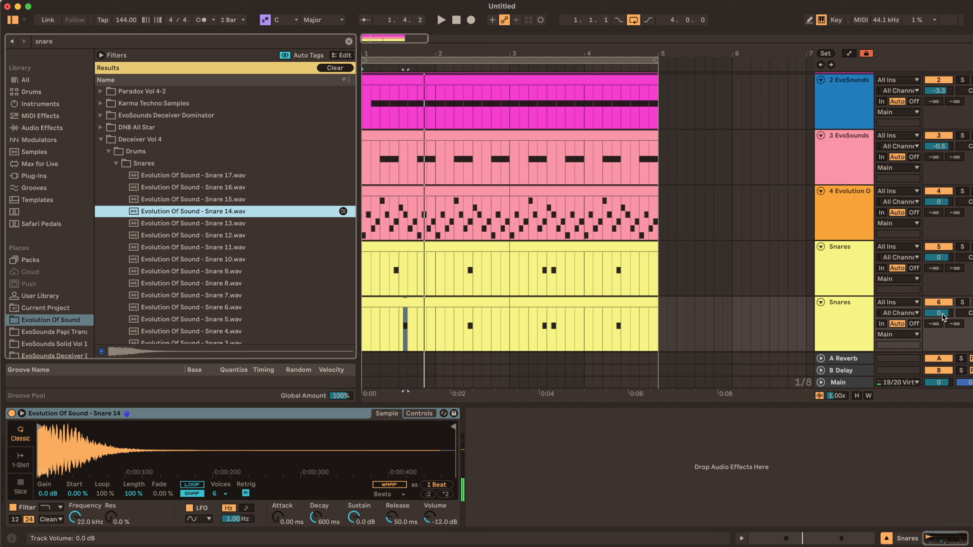
Set the second Snares track's volume to -8.6 dB during playback
key(space)
mouse_move(939, 313)
mouse_down()
mouse_move(939, 338)
mouse_move(938, 310)
mouse_up()
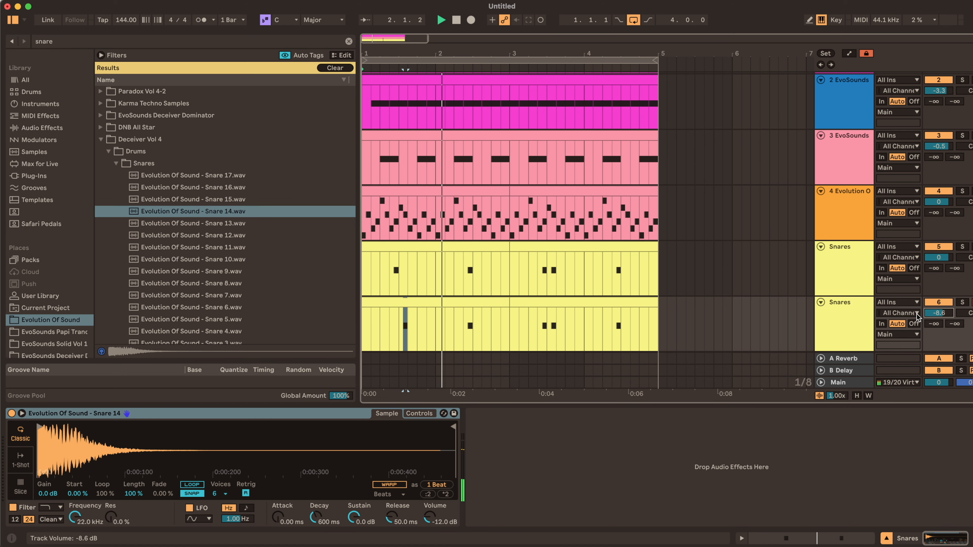
click(460, 300)
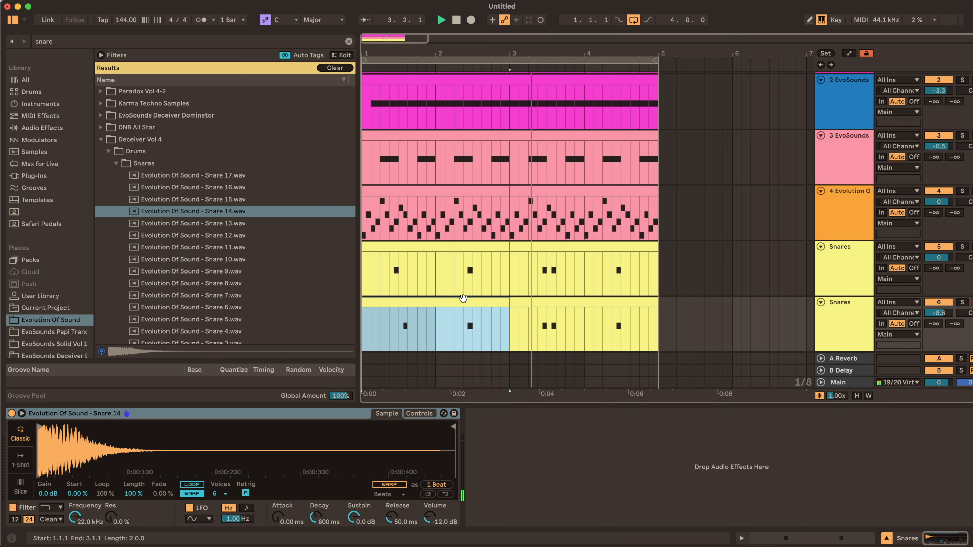
Delete the note at clip position 1.3.2 from the first Snares track's clip in bars 3 and 4
double_click(540, 255)
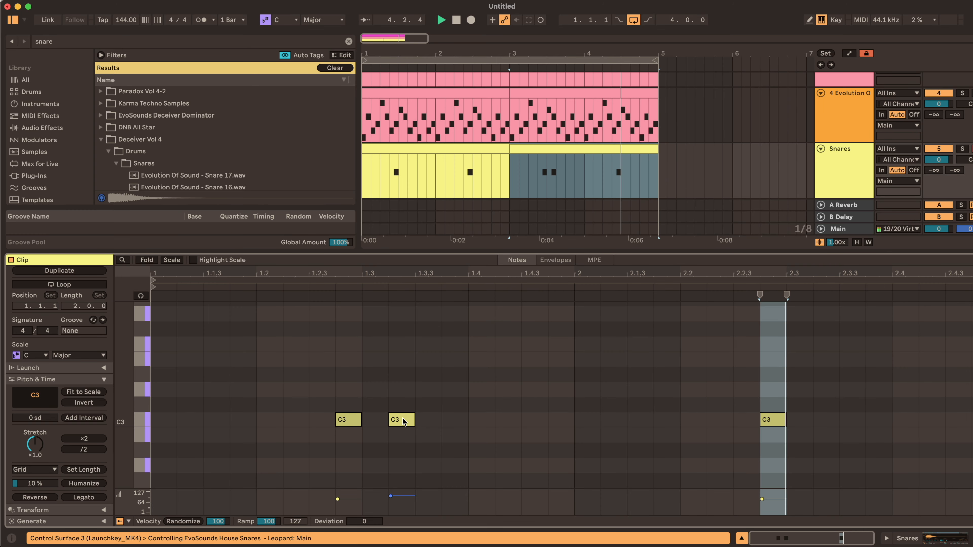
double_click(404, 422)
scroll(515, 98, down, 2)
Move the note at 1.3.2 in the second Snares track's first clip down to B2
click(429, 159)
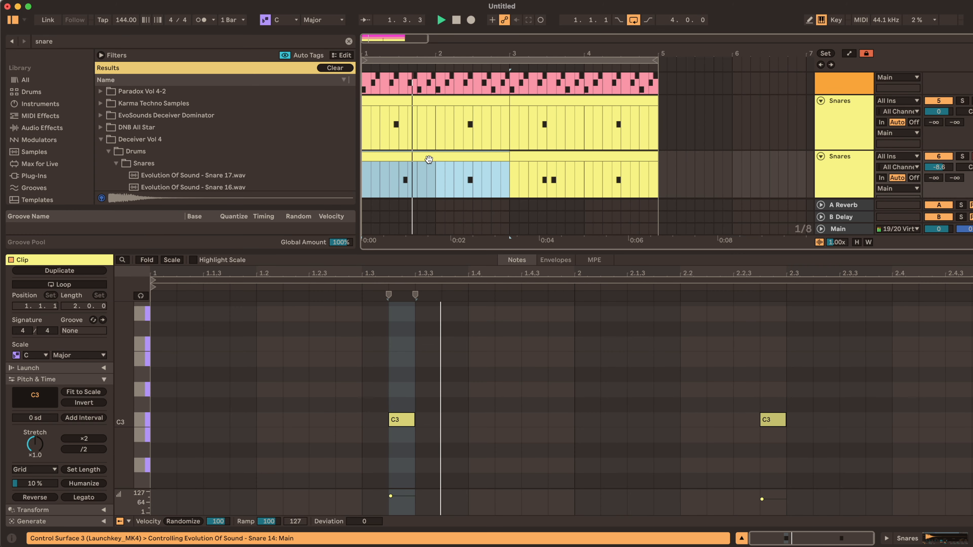
click(405, 424)
drag(405, 425, 405, 432)
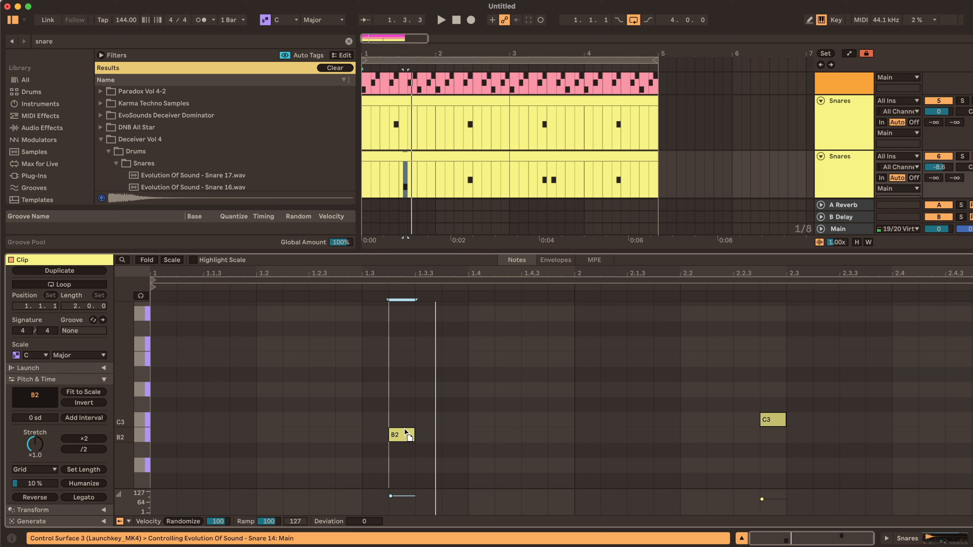
Delete the note at 2.2.4 from the second Snares track's first clip and duplicate the clip over bars 3 and 4
drag(771, 420, 772, 434)
key(Delete)
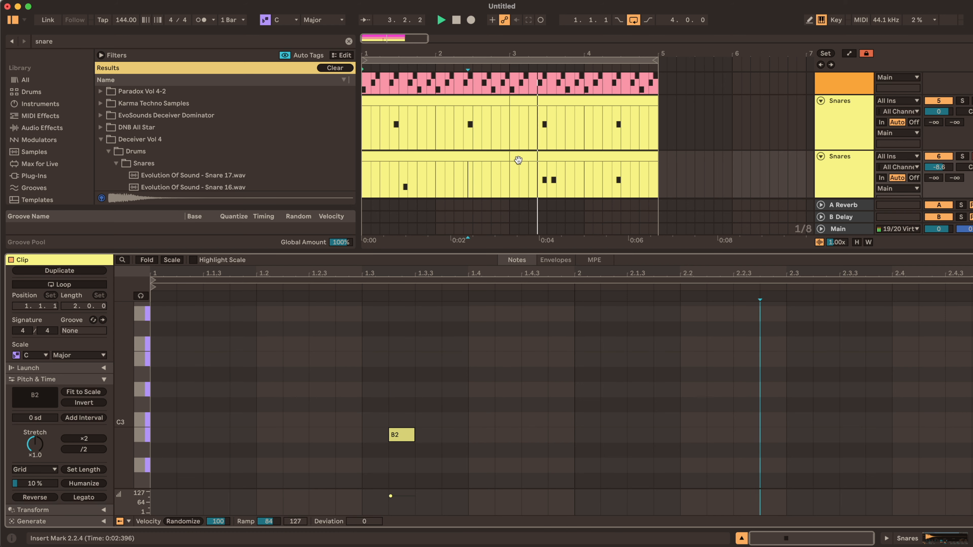
key(super+d)
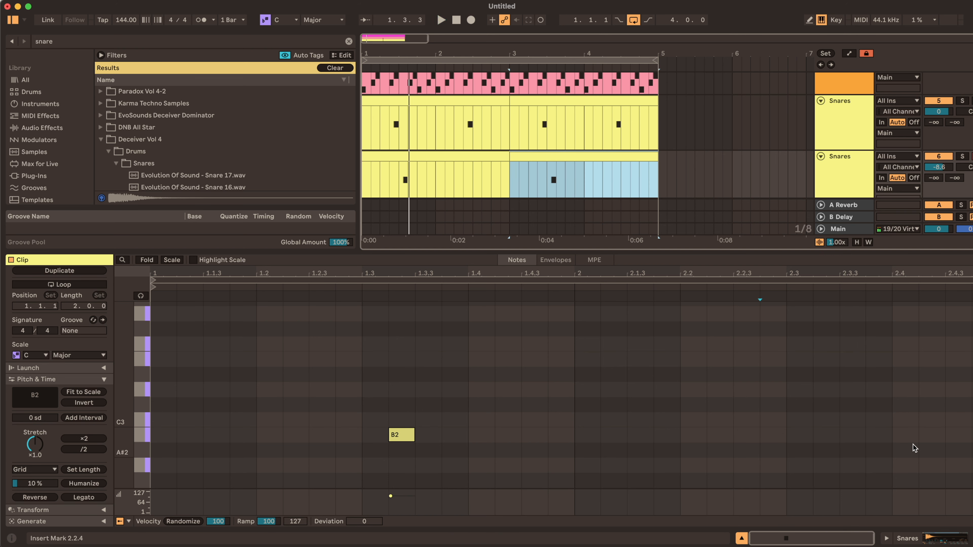
Add B2 notes at 2.3.4, 2.4.2 and 2.4.4 to the duplicated clip, and lower the velocities of the first and last of them
double_click(931, 435)
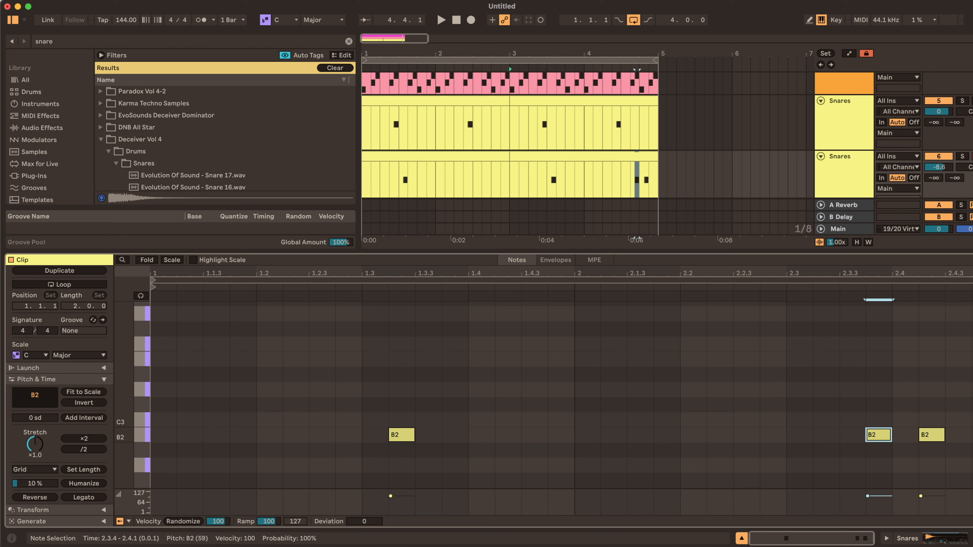
double_click(972, 435)
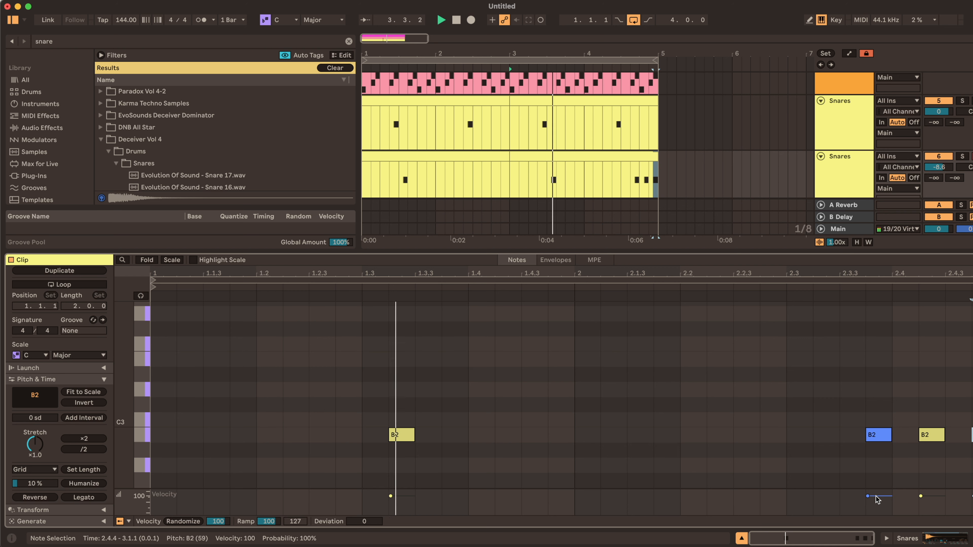
drag(877, 497, 895, 503)
drag(972, 495, 972, 501)
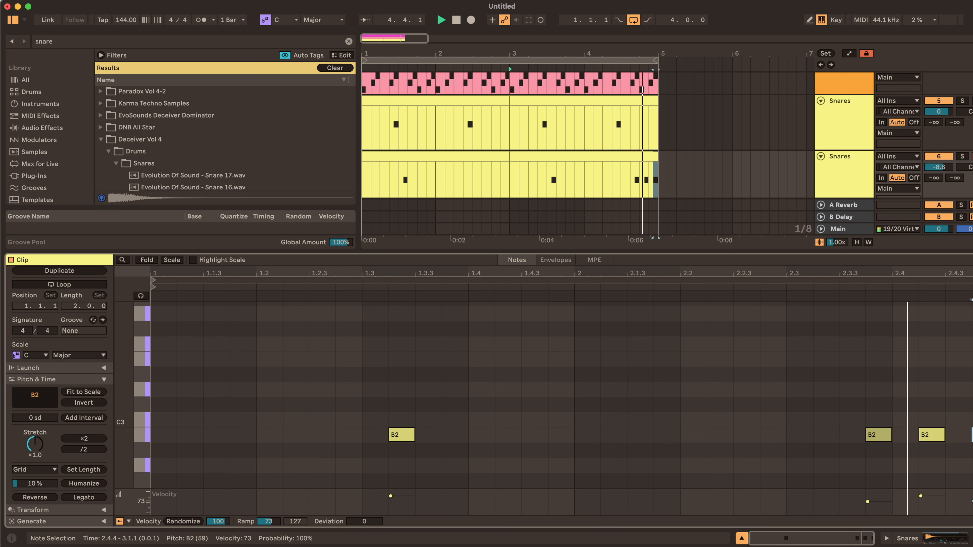
click(629, 170)
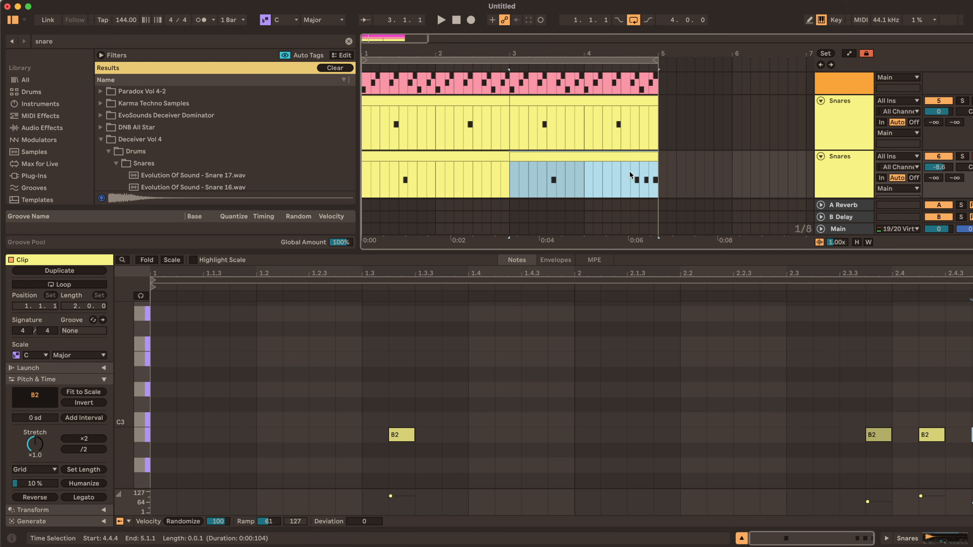
key(space)
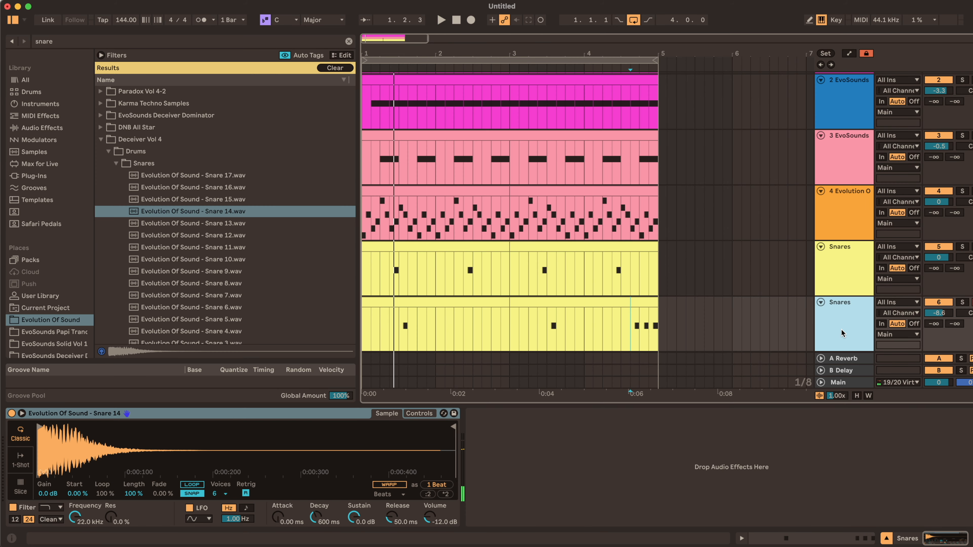
Duplicate the second Snares track
scroll(840, 330, down, 2)
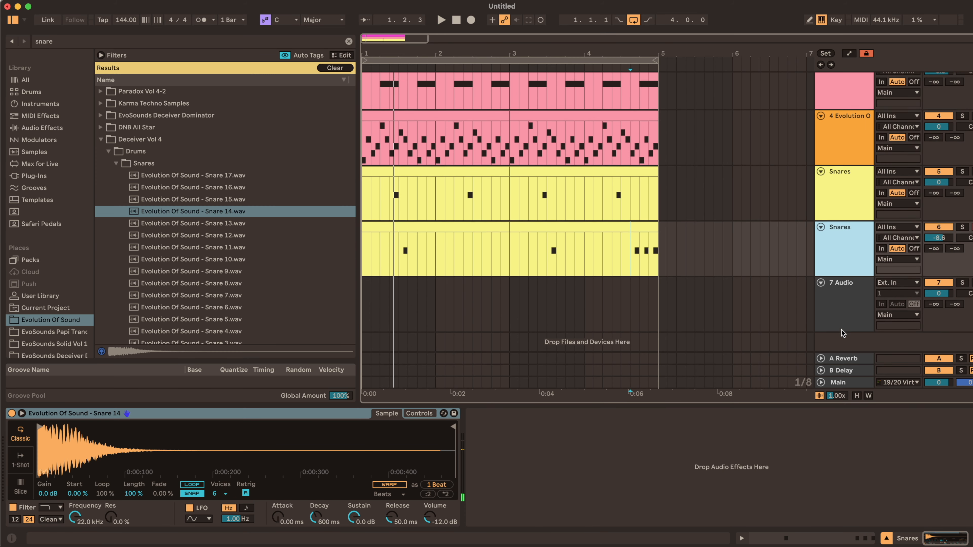
key(super+d)
click(584, 220)
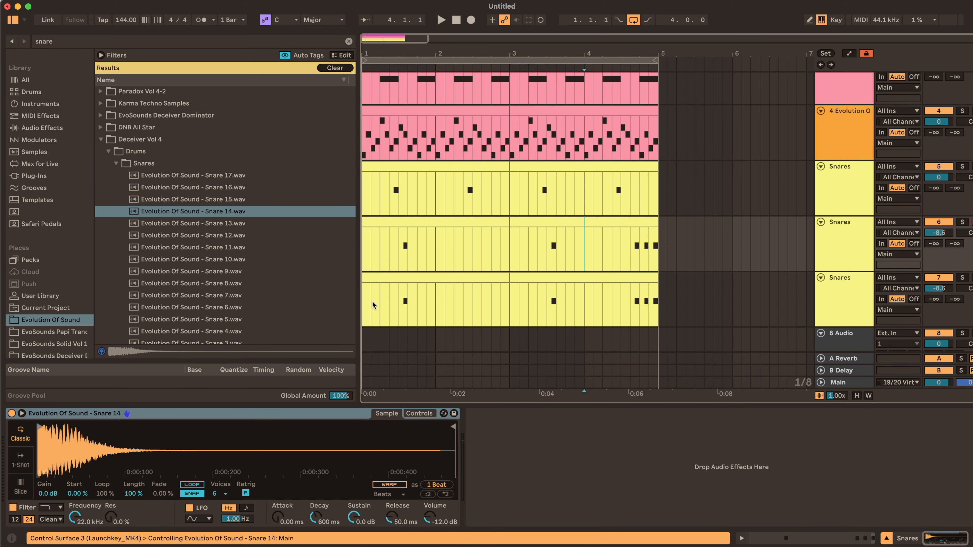
Keep only the 4.3.1 to 5.1.1 fill on the third Snares track, and remove that half bar from the second Snares track
drag(364, 278, 654, 249)
key(Delete)
scroll(654, 253, down, 3)
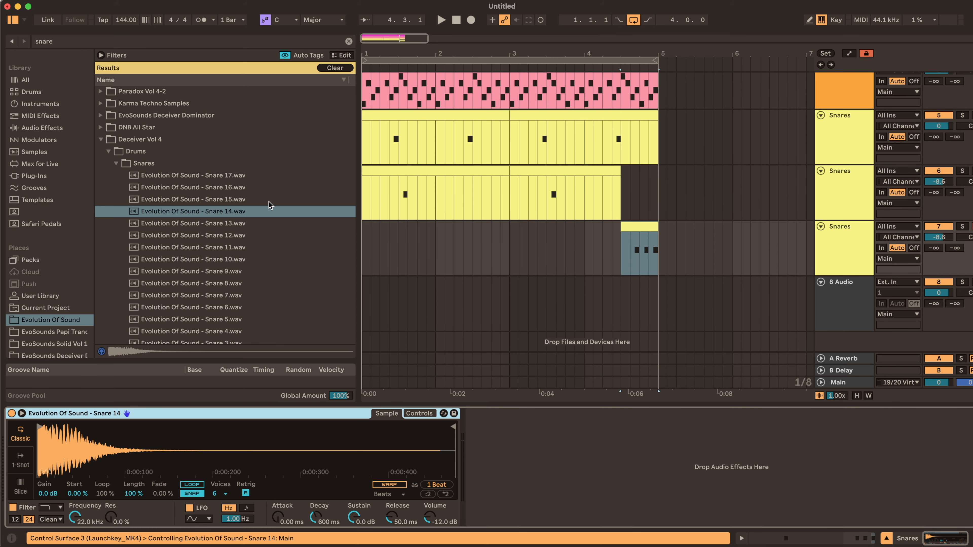
Audition Snare 12, Snare 11 and Snare 10, and load Snare 10.wav into the third Snares track's sampler
click(217, 237)
click(183, 251)
click(181, 261)
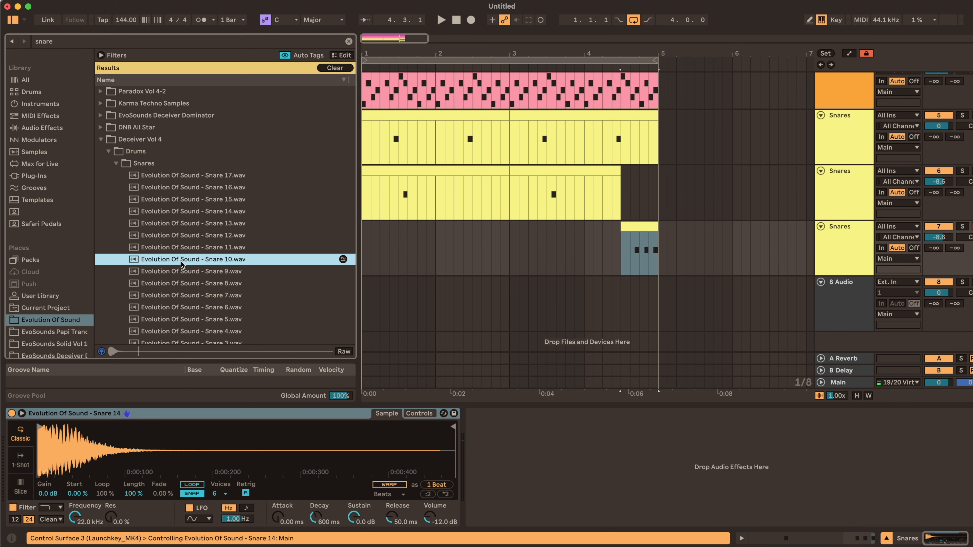
double_click(174, 262)
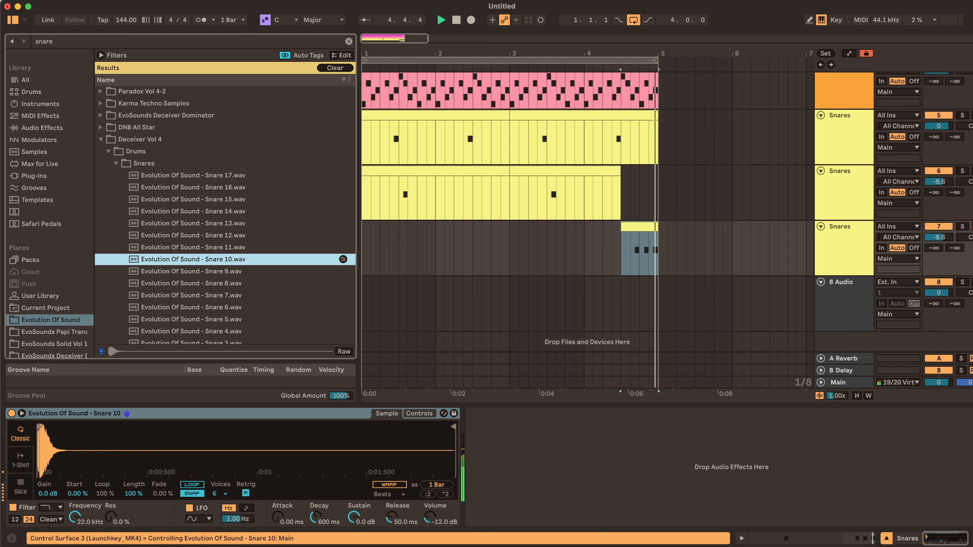
Set the third Snares track's volume to -10.6 dB and select its fill clip
click(938, 238)
scroll(452, 199, down, 4)
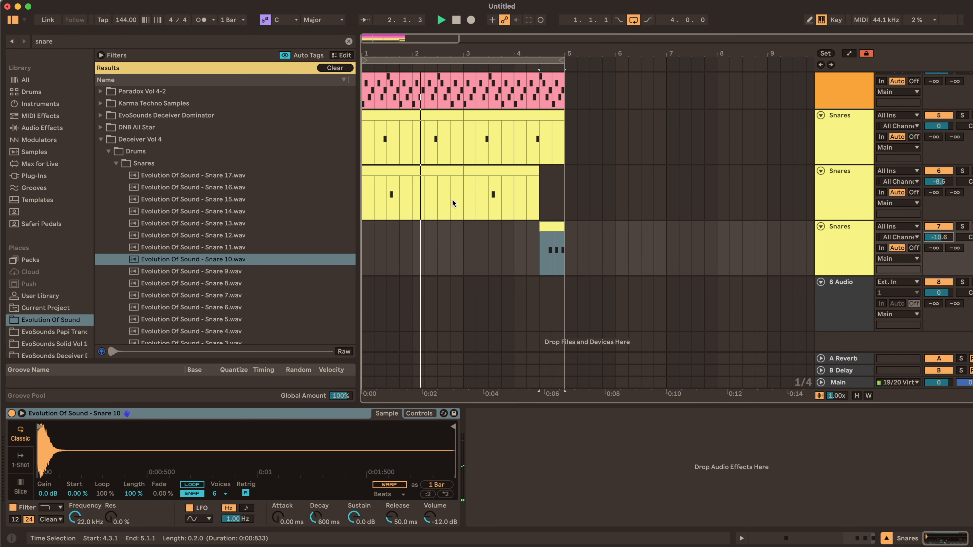
scroll(452, 199, up, 3)
click(591, 229)
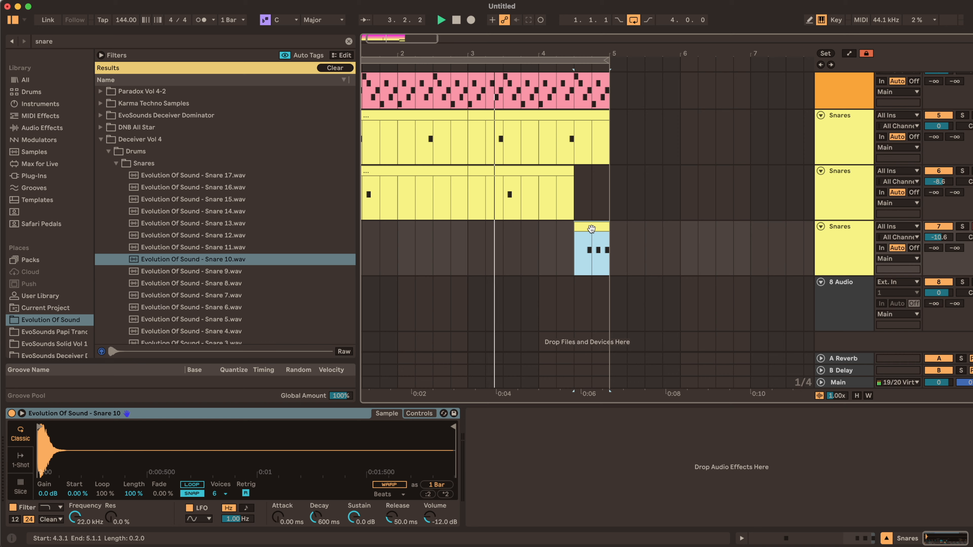
Transpose all notes in the third Snares track's fill clip from B2 up to C3 and play back the fill
scroll(591, 228, left, 2)
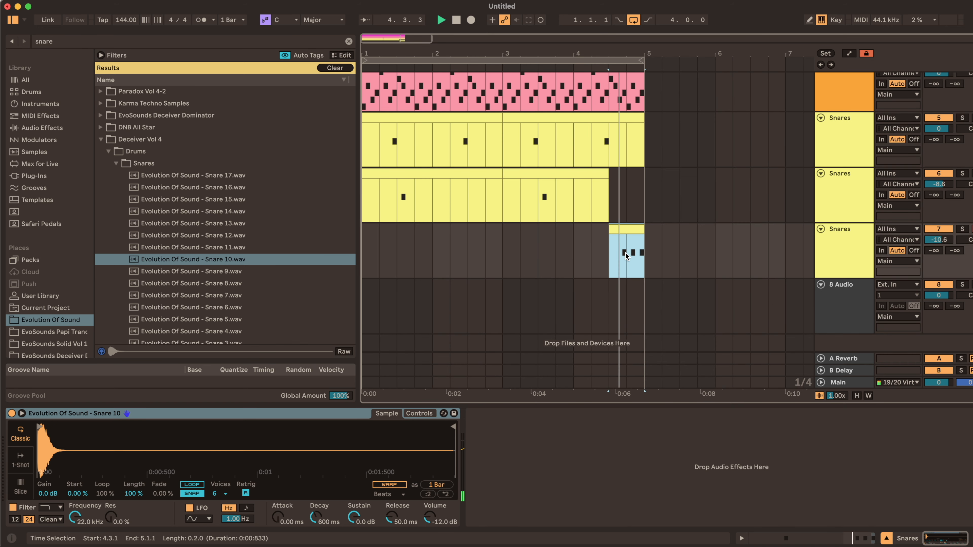
double_click(635, 229)
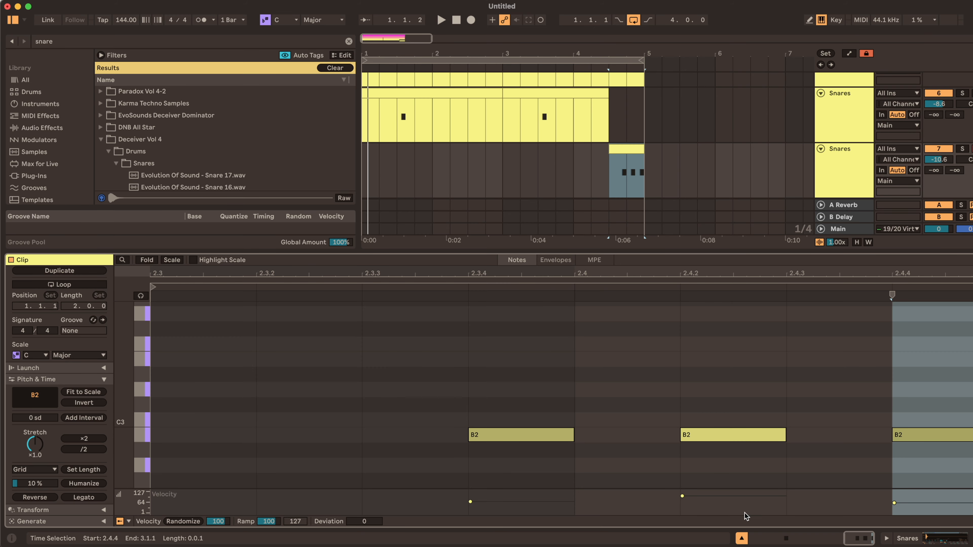
key(super+a)
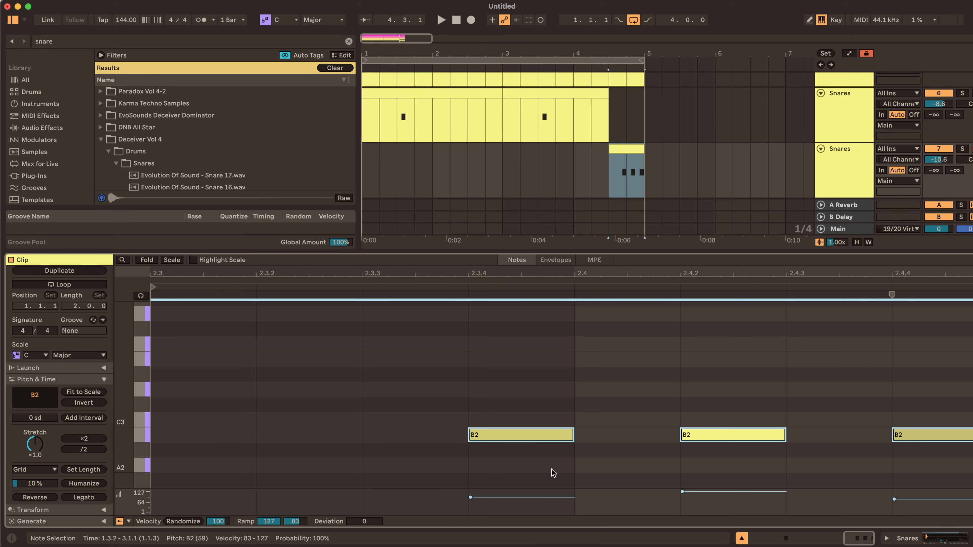
key(super+l)
key(Up)
key(space)
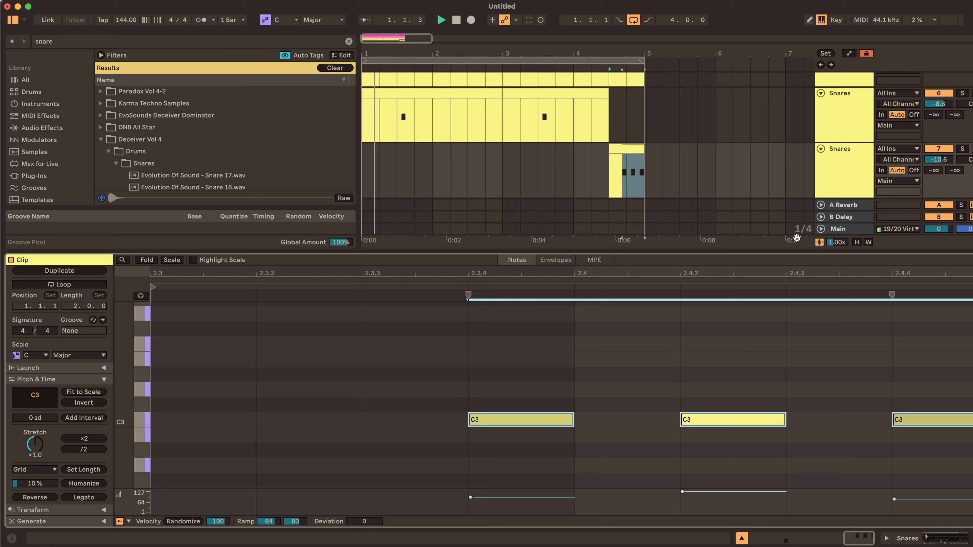
click(592, 174)
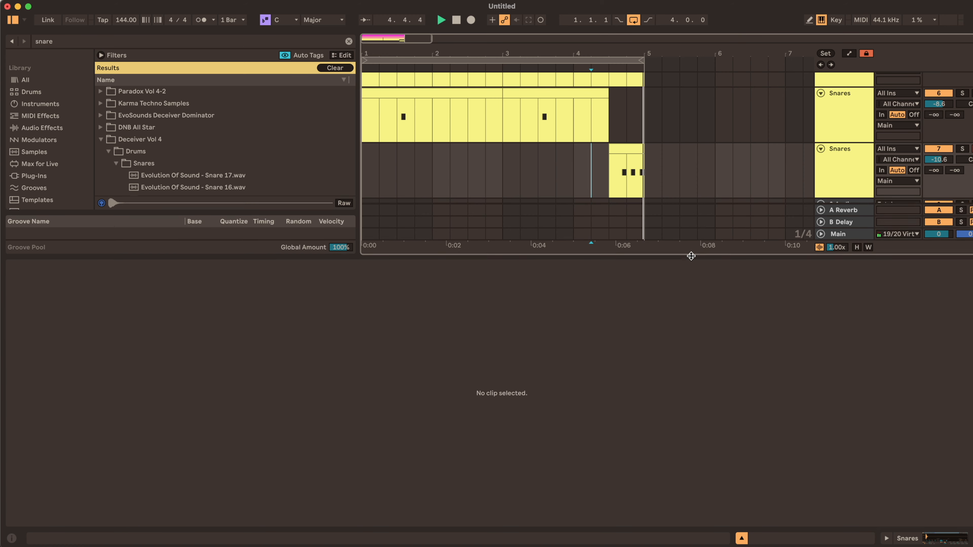
drag(691, 251, 656, 286)
key(space)
Review the devices on the clap, shaker loop, snare and open hat tracks
scroll(834, 263, up, 3)
click(843, 211)
scroll(844, 320, down, 3)
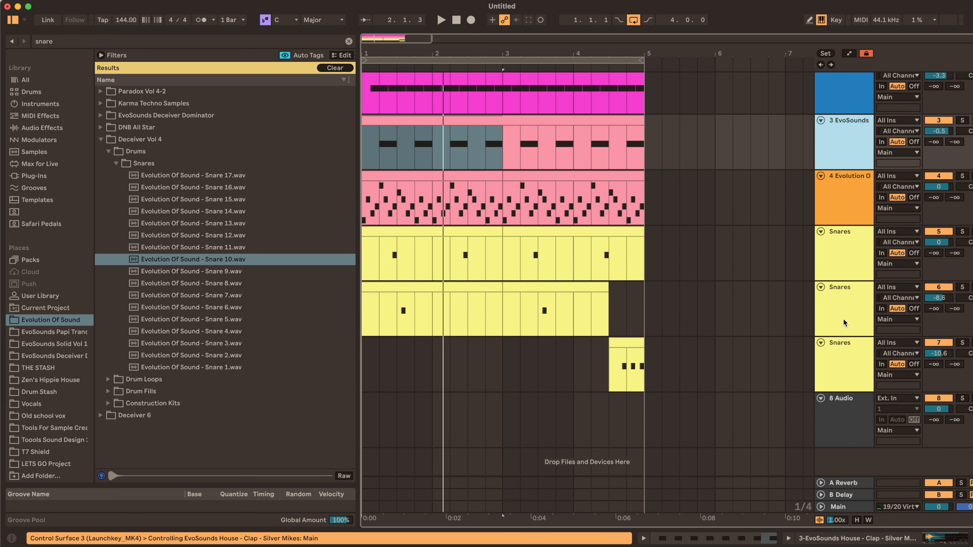
click(836, 376)
click(839, 293)
click(837, 345)
scroll(848, 251, up, 3)
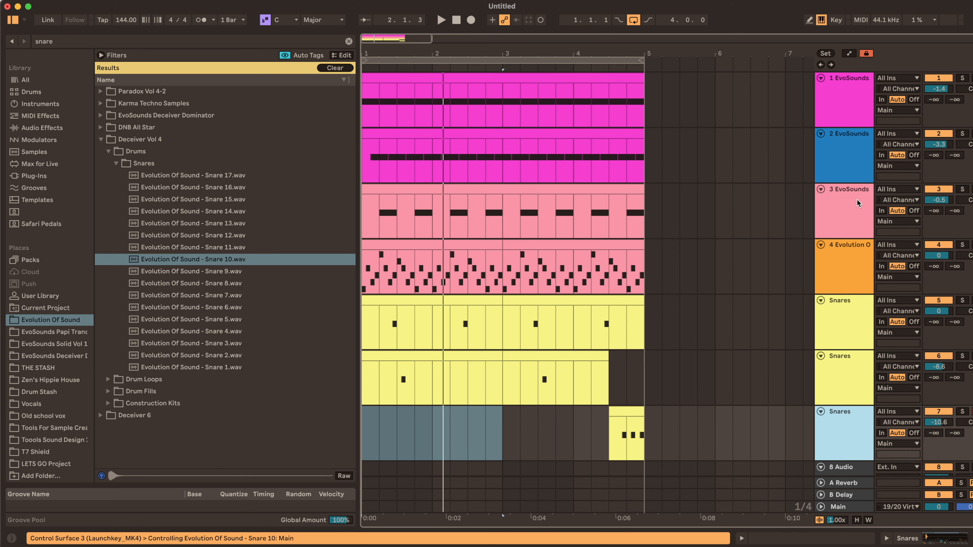
double_click(830, 249)
scroll(840, 225, down, 3)
click(841, 254)
click(843, 187)
click(845, 146)
scroll(845, 146, up, 3)
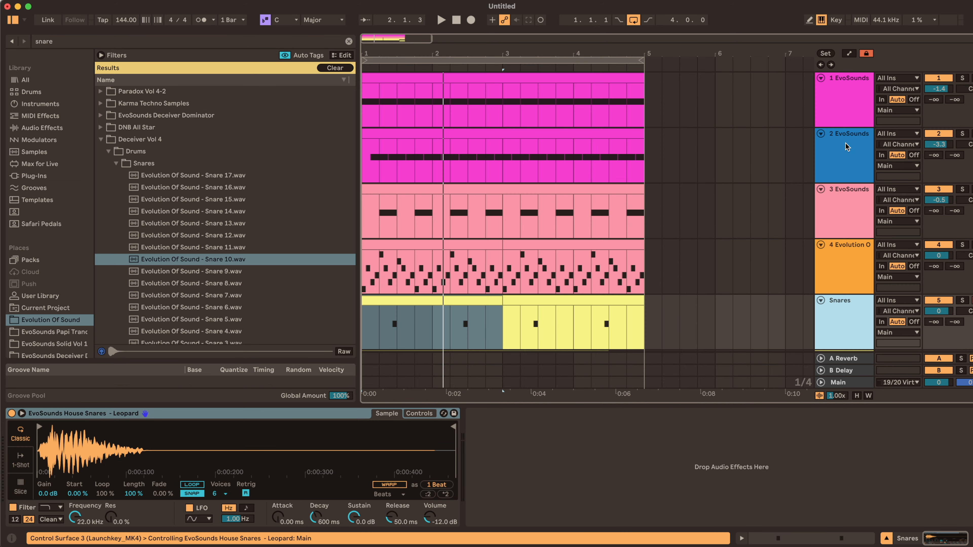
click(845, 142)
scroll(737, 191, down, 3)
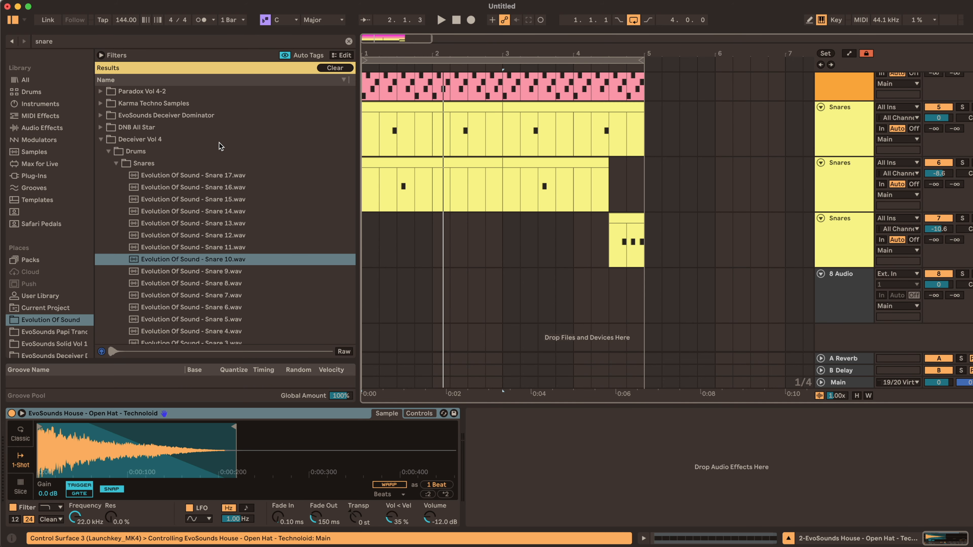
Search the browser for Utility and add it after the sampler on the third Snares track
key(super+f)
text(utility)
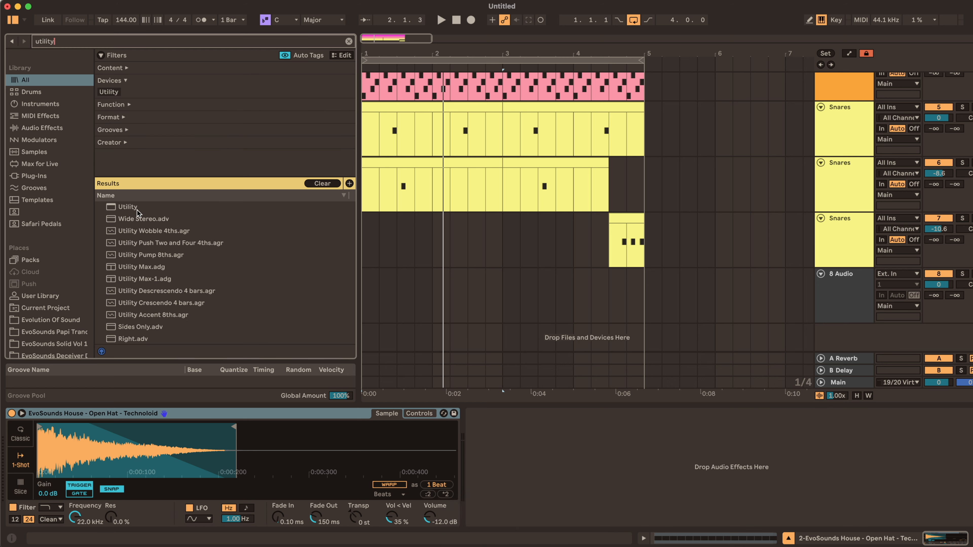
drag(137, 210, 554, 226)
drag(854, 250, 854, 251)
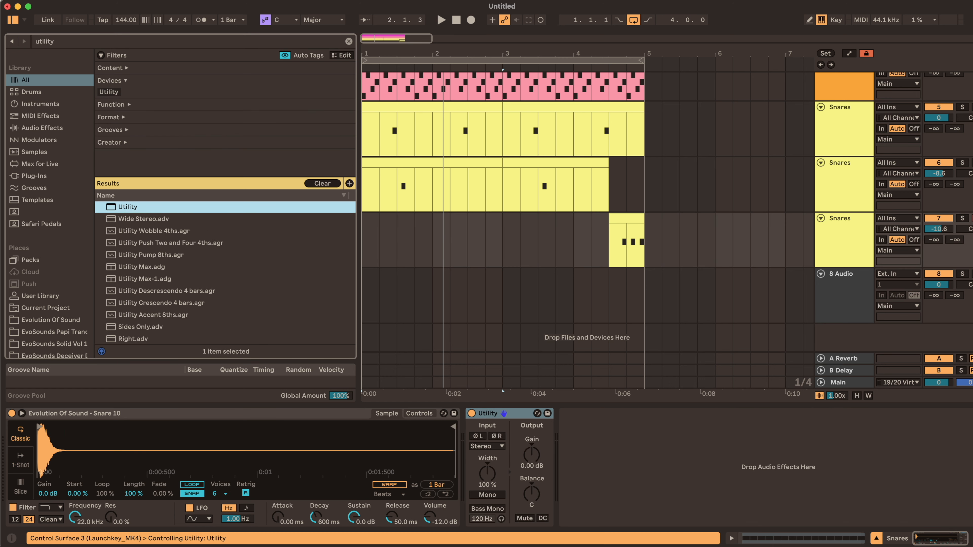
Solo the third Snares track and play its fill
click(610, 240)
key(space)
key(space)
key(space)
key(space)
click(962, 219)
key(space)
Compare the soloed snare fill at 0% and 100% Utility width, and leave the width at 0%
click(496, 472)
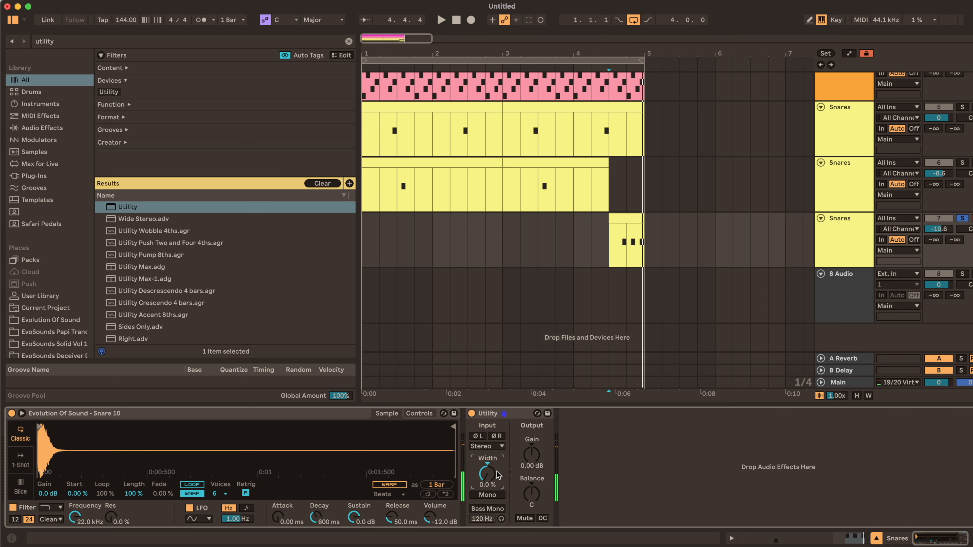
double_click(487, 472)
key(space)
key(space)
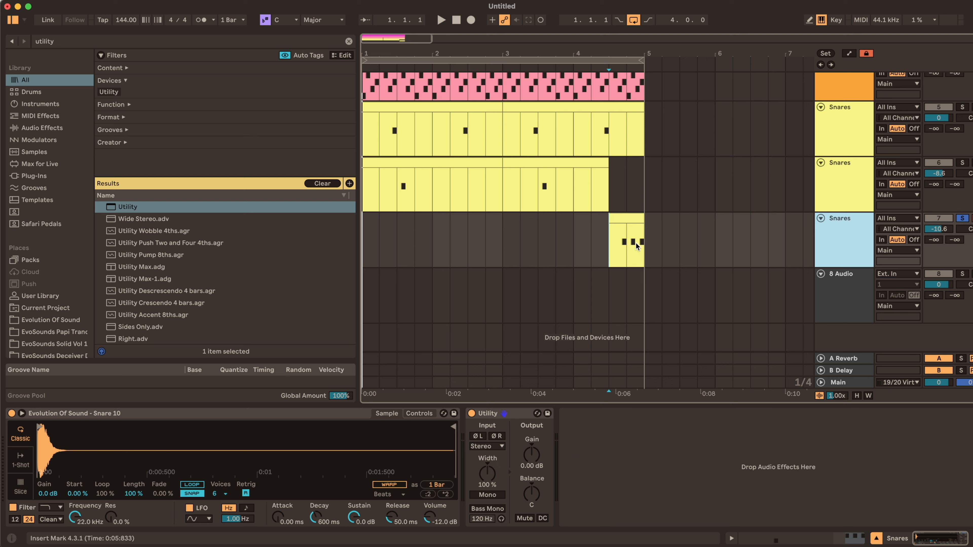
click(623, 220)
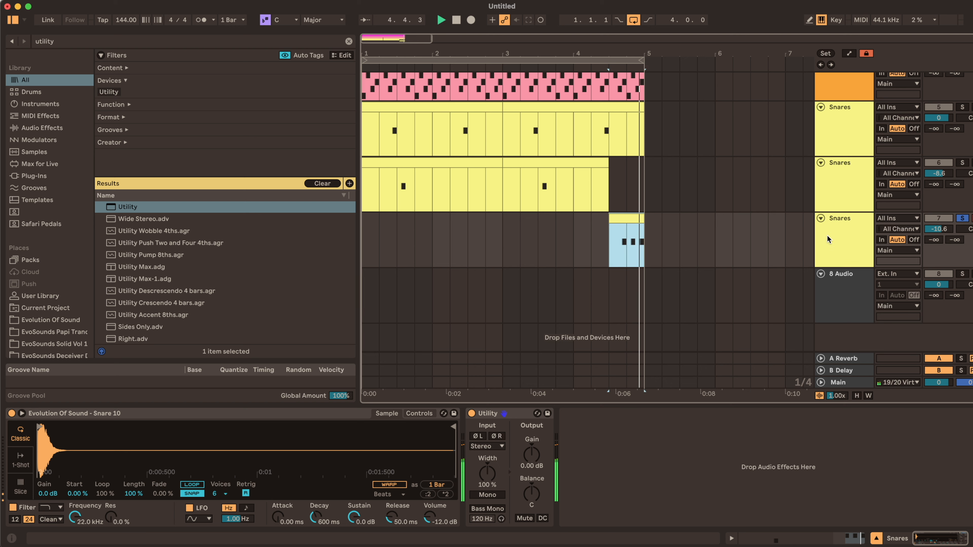
key(space)
click(845, 231)
drag(487, 474, 487, 494)
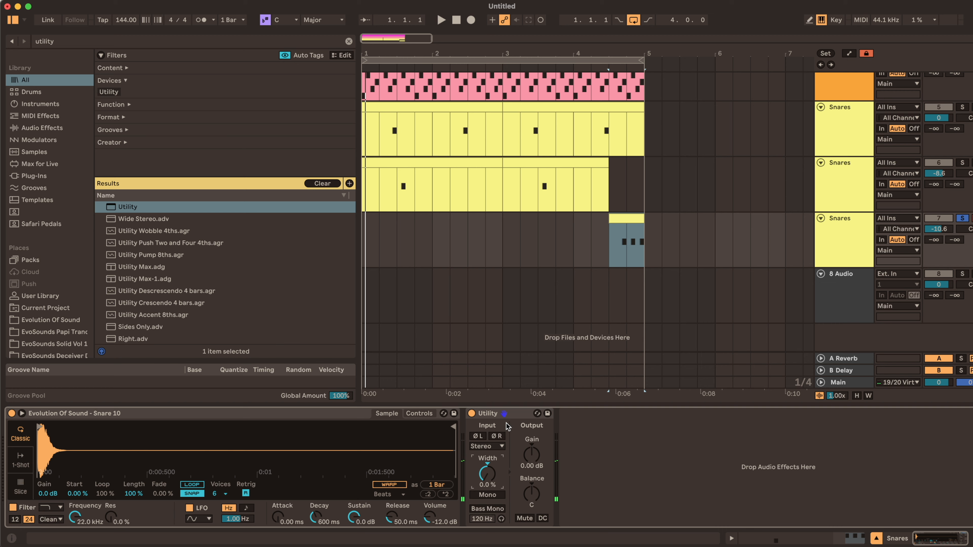
Paste the Utility with 0% width onto the second and first Snares tracks and the sliced shaker loop track
scroll(807, 224, up, 2)
click(805, 226)
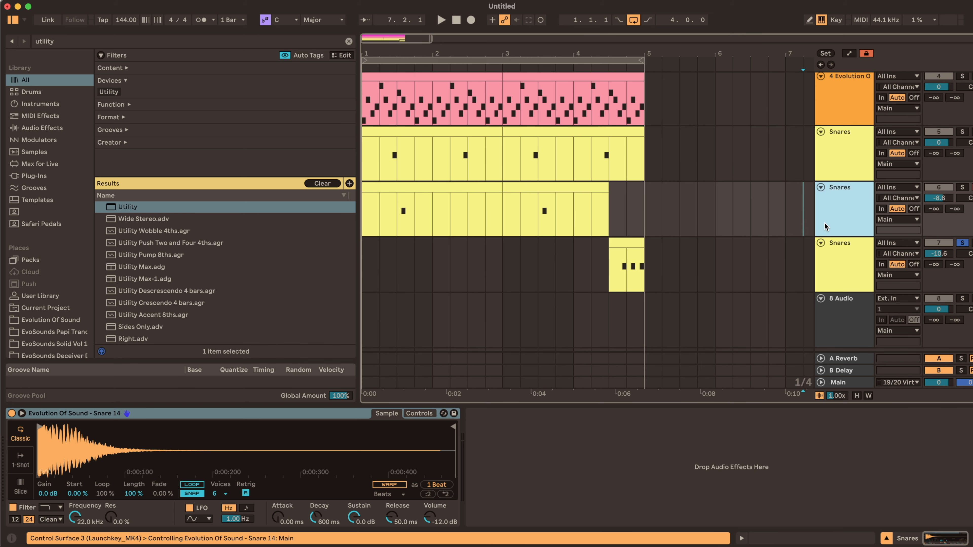
key(super+v)
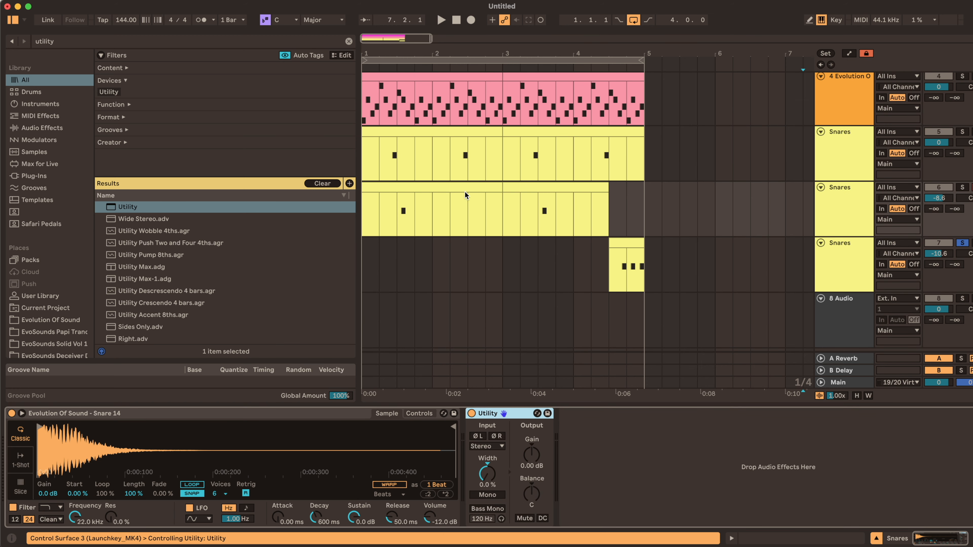
click(818, 156)
key(super+v)
scroll(590, 268, up, 5)
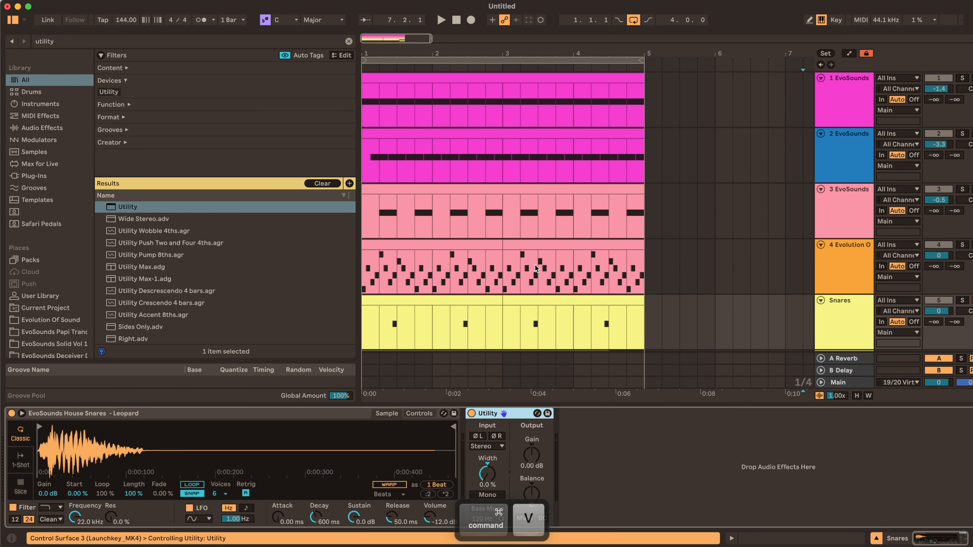
click(822, 269)
click(568, 454)
key(super+v)
Play the shaker loop section from the start, clear the solo and play the full groove
key(space)
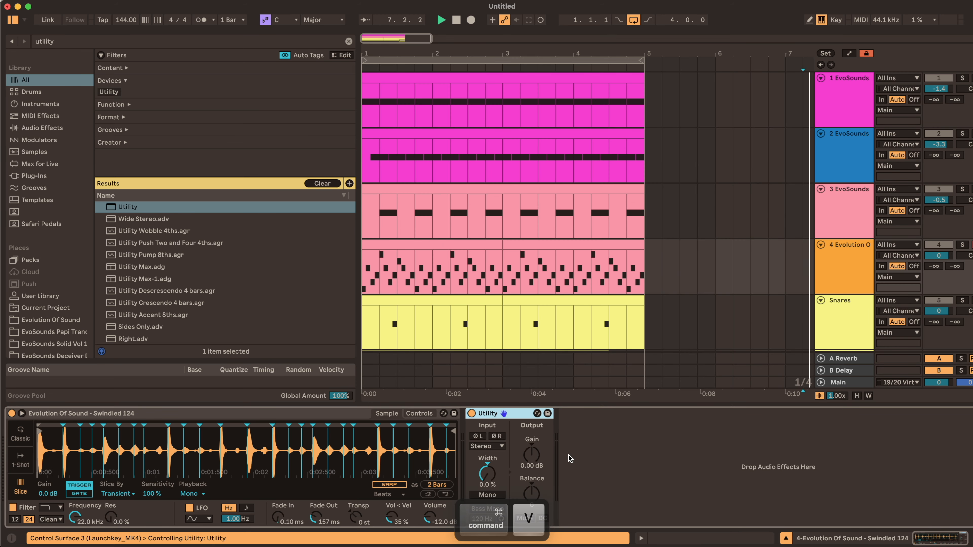
click(446, 246)
key(space)
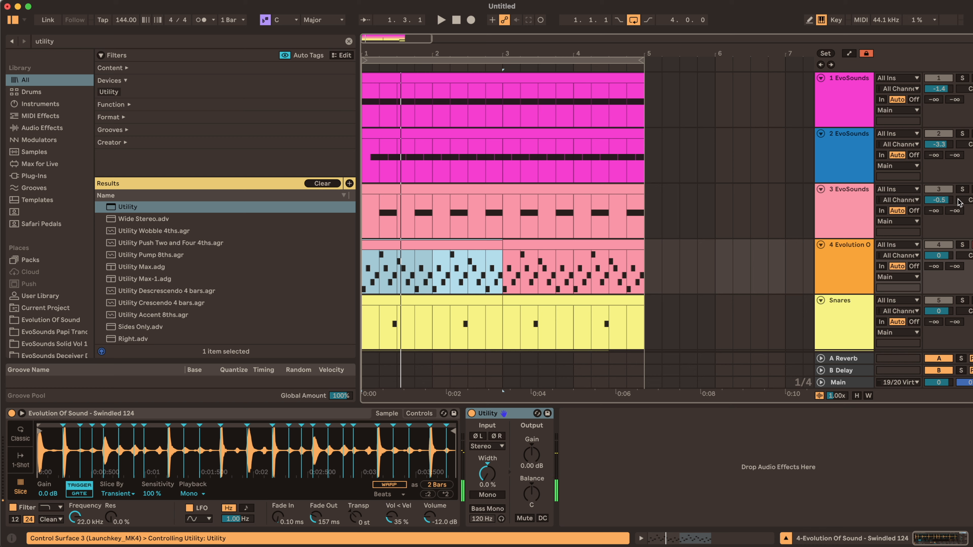
click(962, 190)
click(963, 190)
key(space)
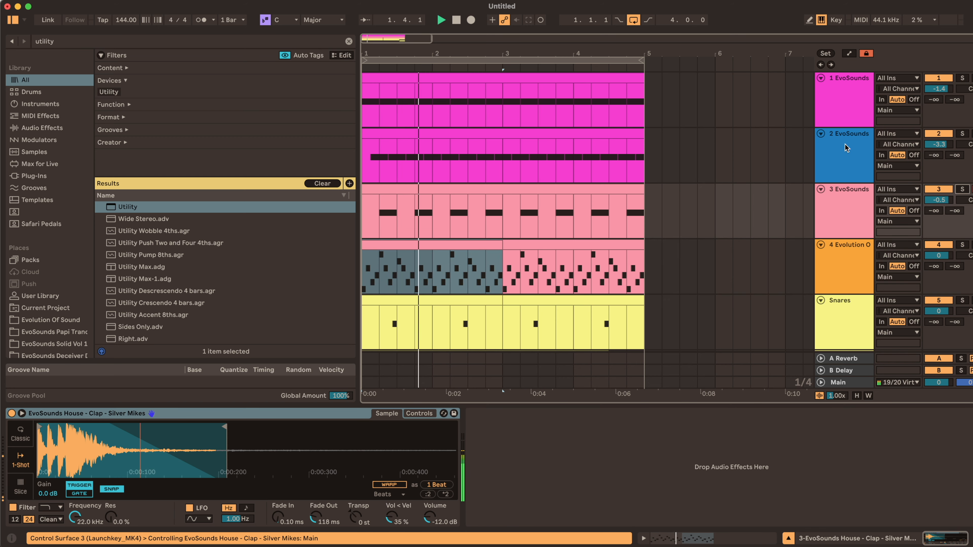
Open the second Snares track's clip for inspection and set that track's volume to -10.7 dB
scroll(846, 154, down, 5)
double_click(407, 256)
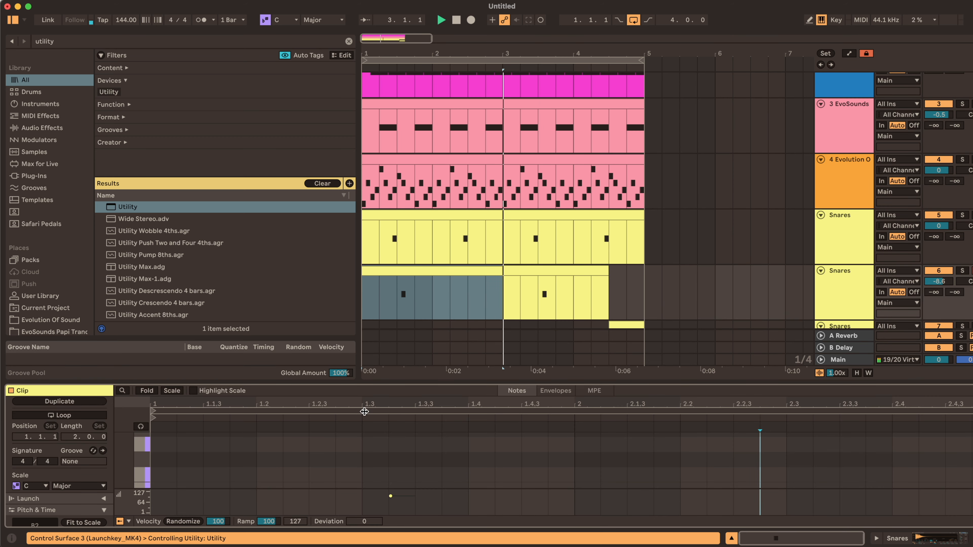
drag(395, 383, 426, 275)
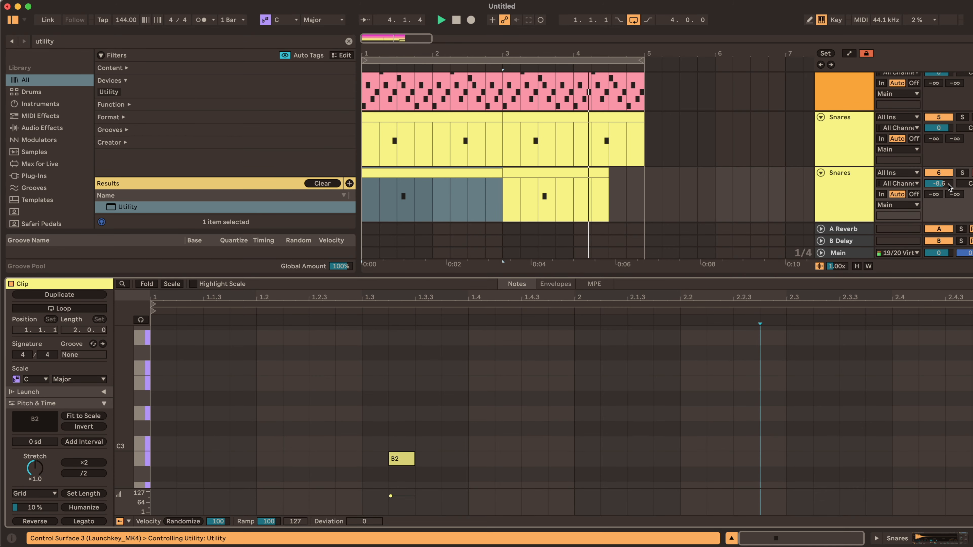
drag(949, 187, 949, 204)
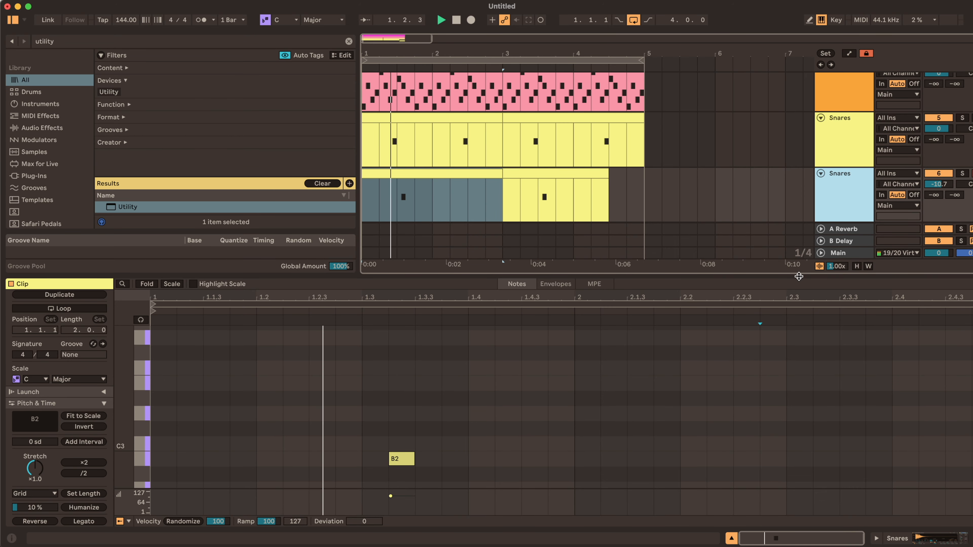
drag(798, 276, 790, 510)
Set the shaker loop track's volume to -2.5 dB and stop playback
scroll(763, 400, up, 3)
mouse_move(938, 256)
mouse_down()
mouse_move(939, 282)
mouse_move(939, 245)
mouse_up()
scroll(502, 360, down, 3)
key(space)
Group the tracks from the open hat through the third Snares track and name the group Drums
click(826, 374)
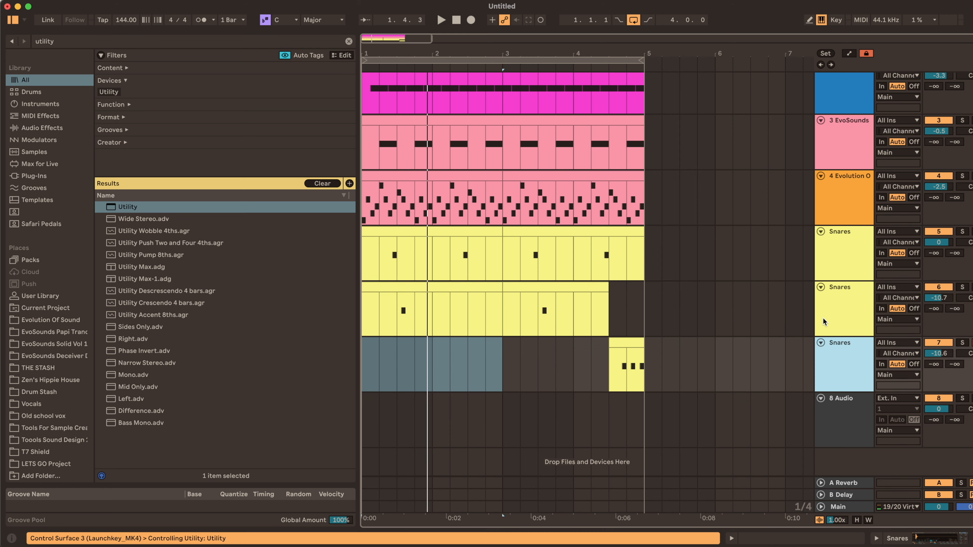
scroll(824, 322, up, 3)
click(848, 152)
click(847, 108)
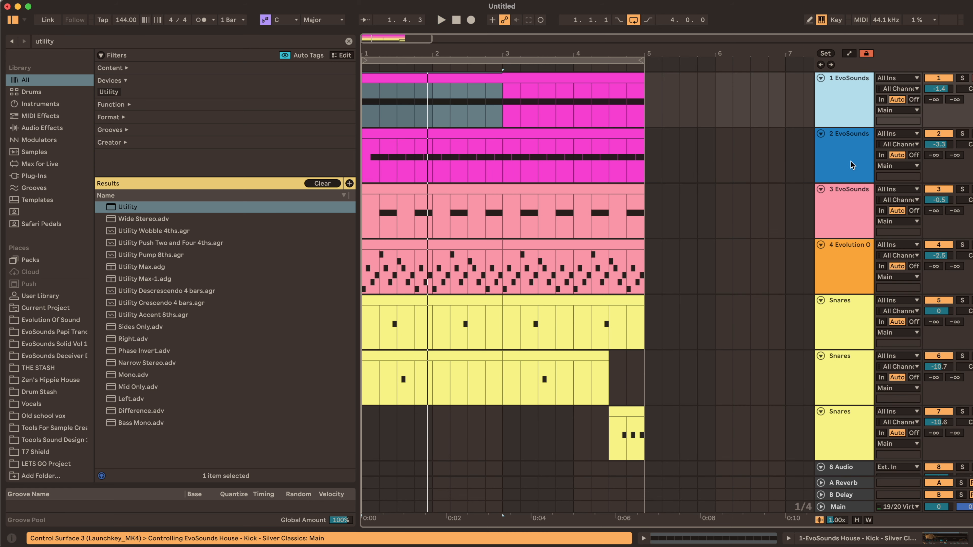
click(850, 163)
scroll(851, 163, down, 4)
shift+click(846, 359)
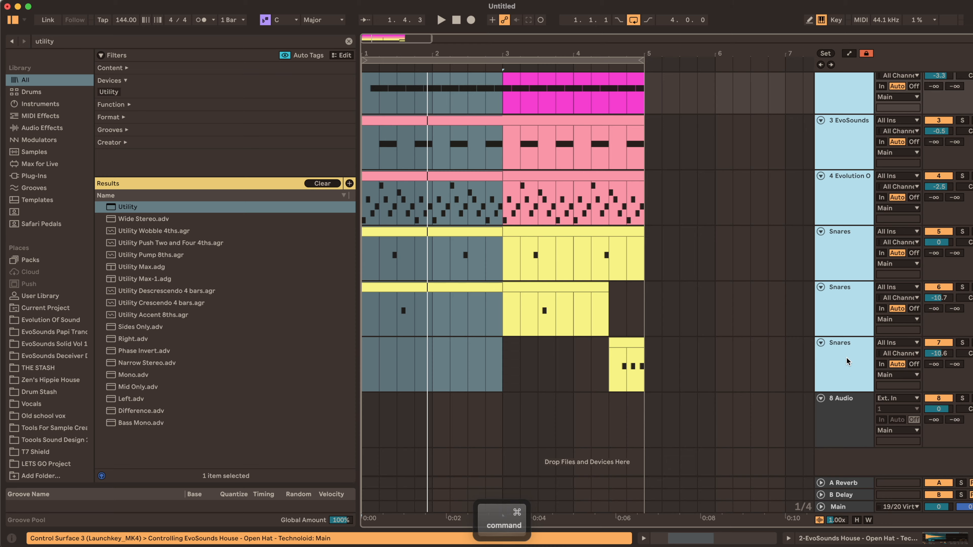
key(super+g)
key(super+r)
text(d)
key(BackSpace)
key(Caps_Lock)
text(D)
Assign the Drums group's color to all its grouped tracks and clips, and collapse the group
ctrl+click(851, 146)
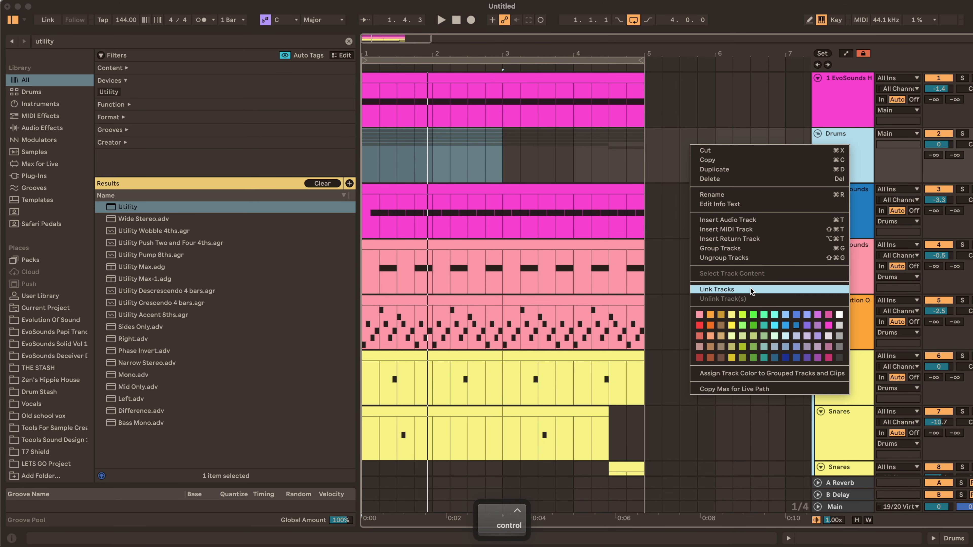
click(737, 377)
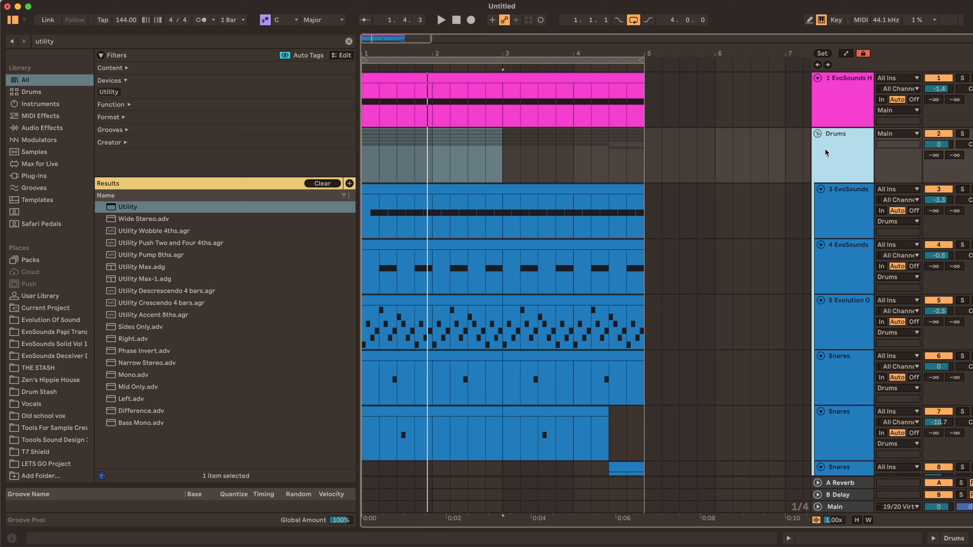
click(818, 134)
Change the kick track's color to dark gray
click(841, 77)
ctrl+click(841, 78)
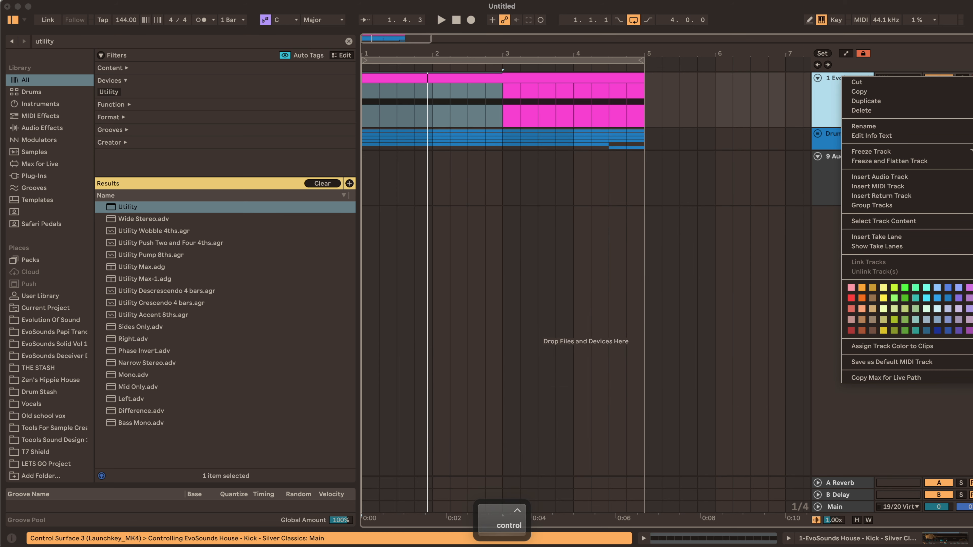
click(893, 346)
click(833, 177)
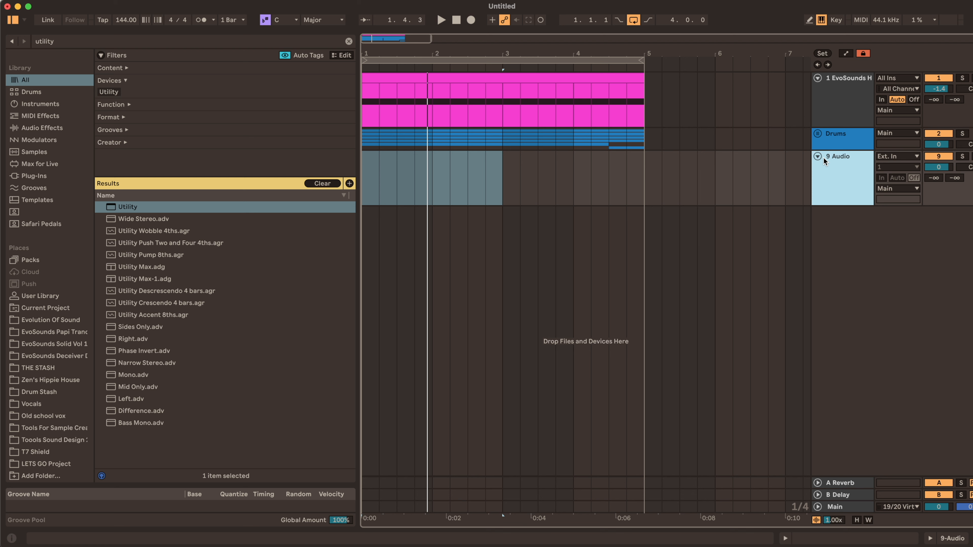
Insert a MIDI track below the Drums group and name it Reese
click(848, 147)
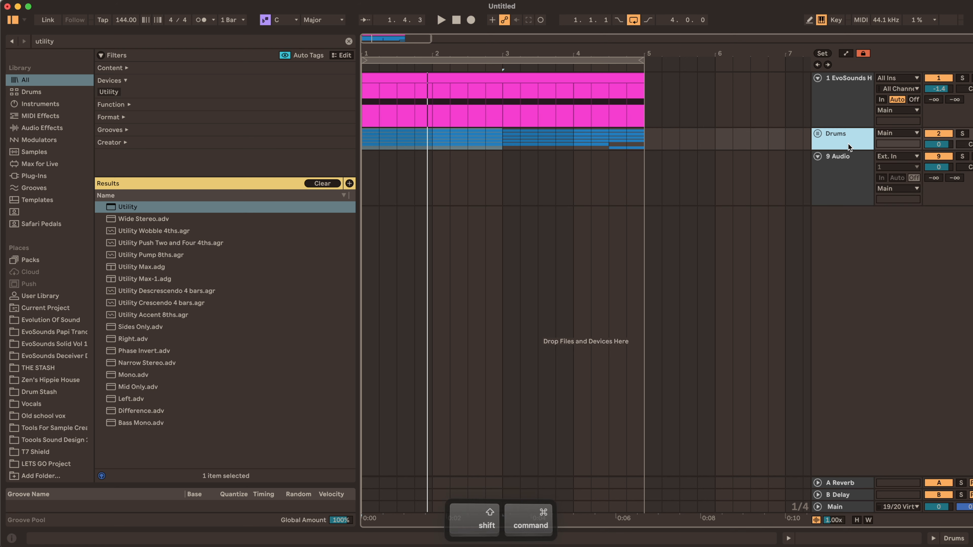
key(super+shift+t)
text(Reese)
key(Return)
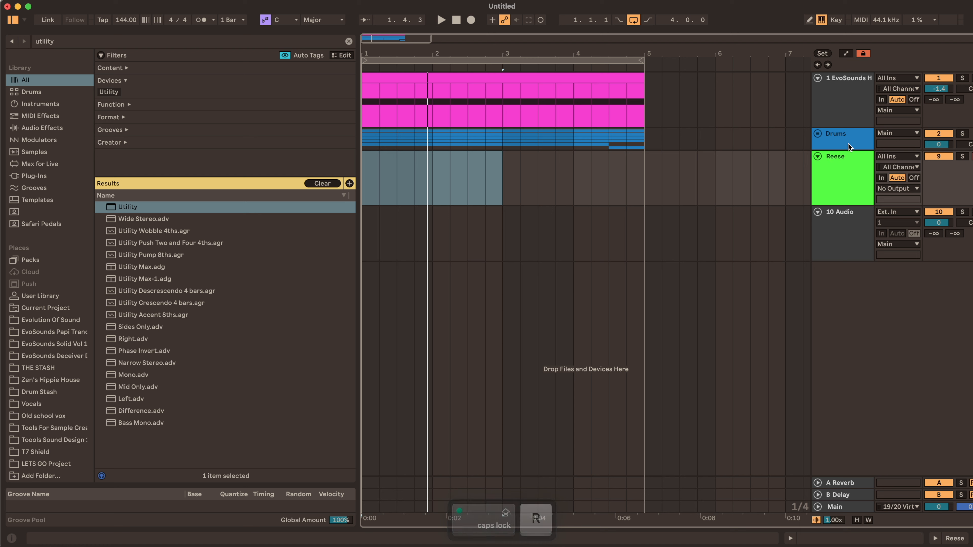
Search the plug-ins for Serum and load it onto the Reese track
click(51, 176)
key(super+f)
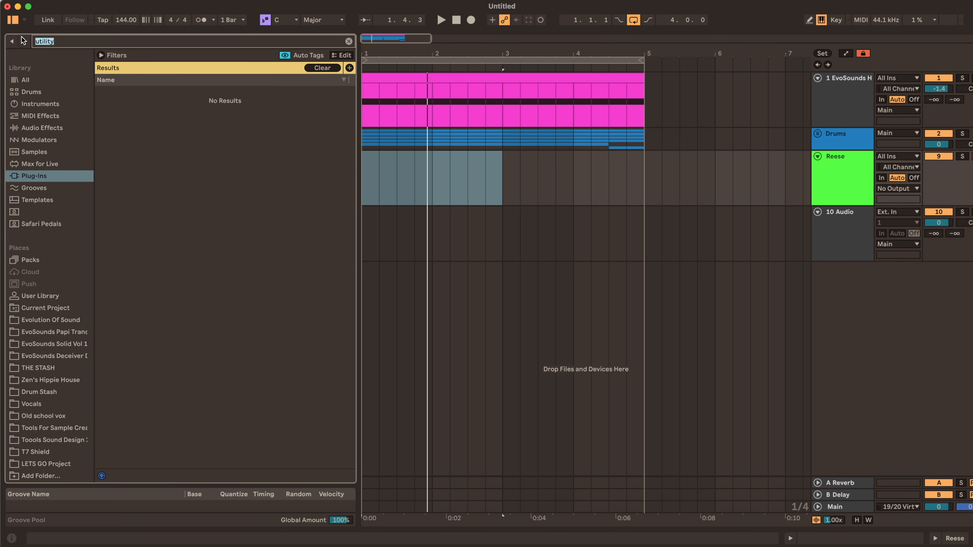
drag(121, 123, 842, 185)
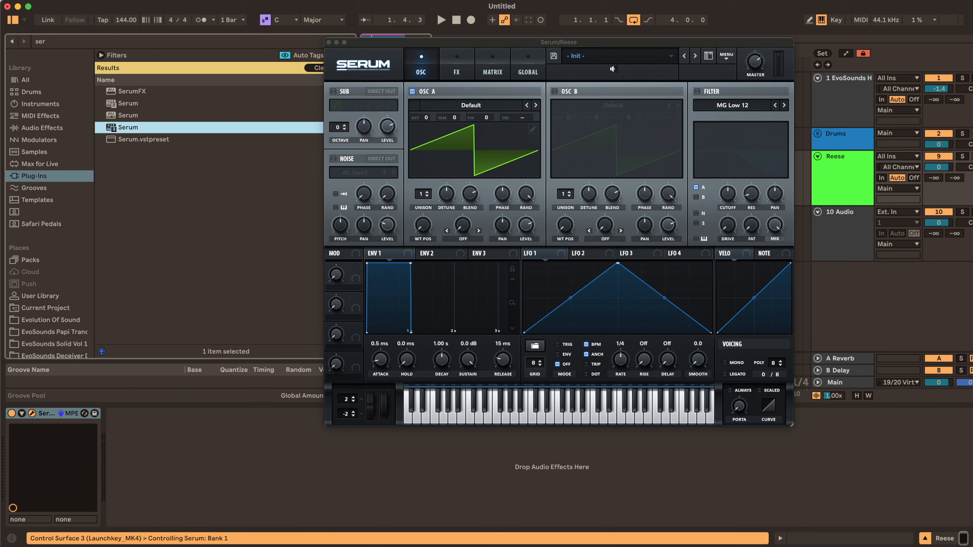
drag(607, 42, 510, 59)
click(517, 72)
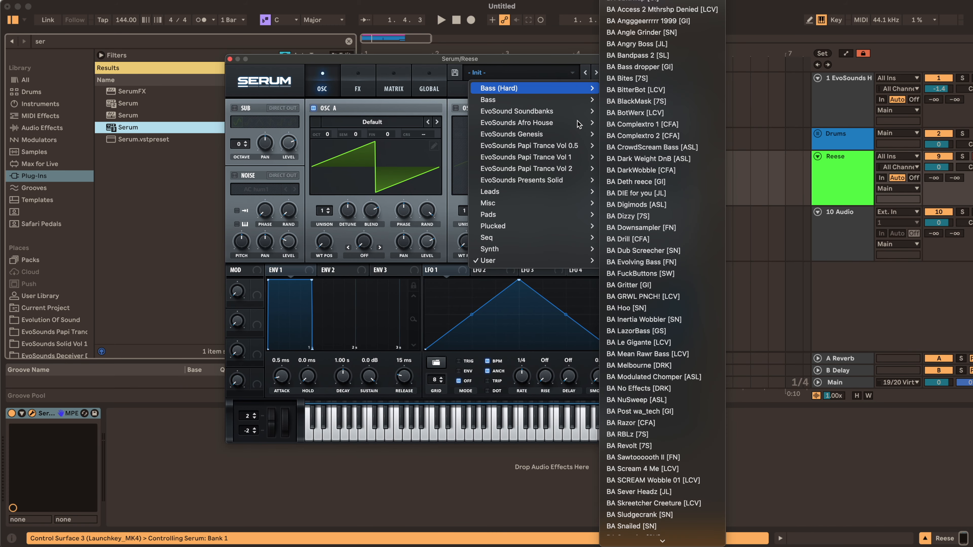
mouse_move(491, 173)
mouse_move(541, 180)
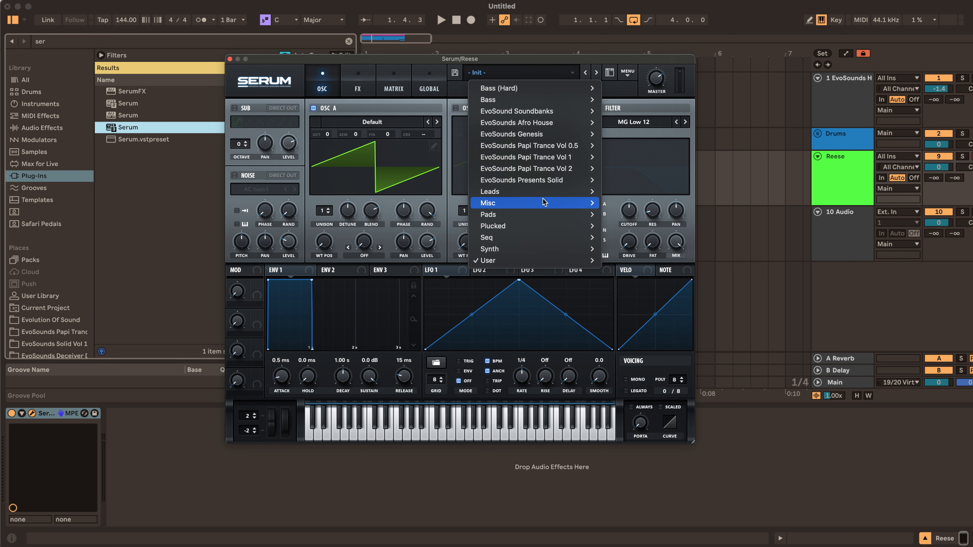
click(377, 223)
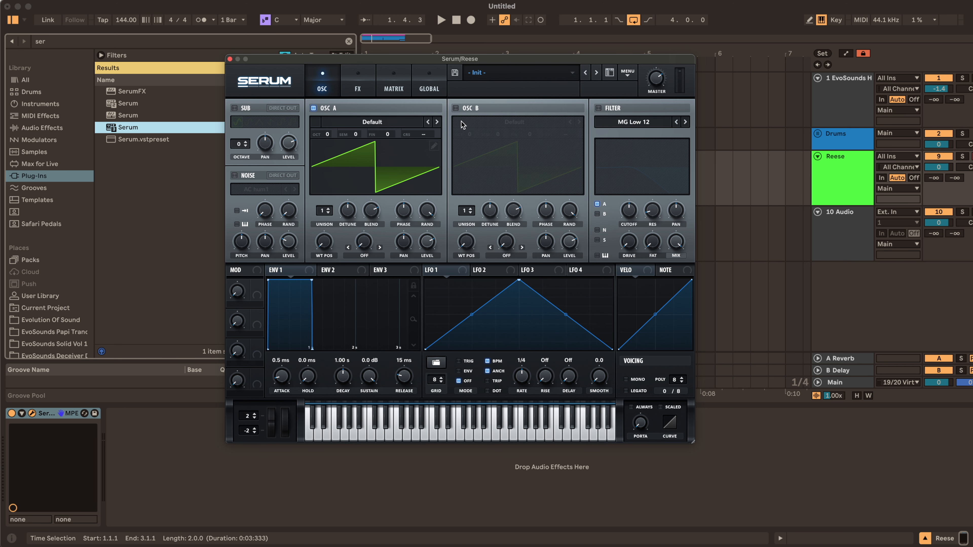
Enable oscillator B with its fine tuning at 20 cents, and set oscillator A's fine tuning to -20 cents
click(455, 108)
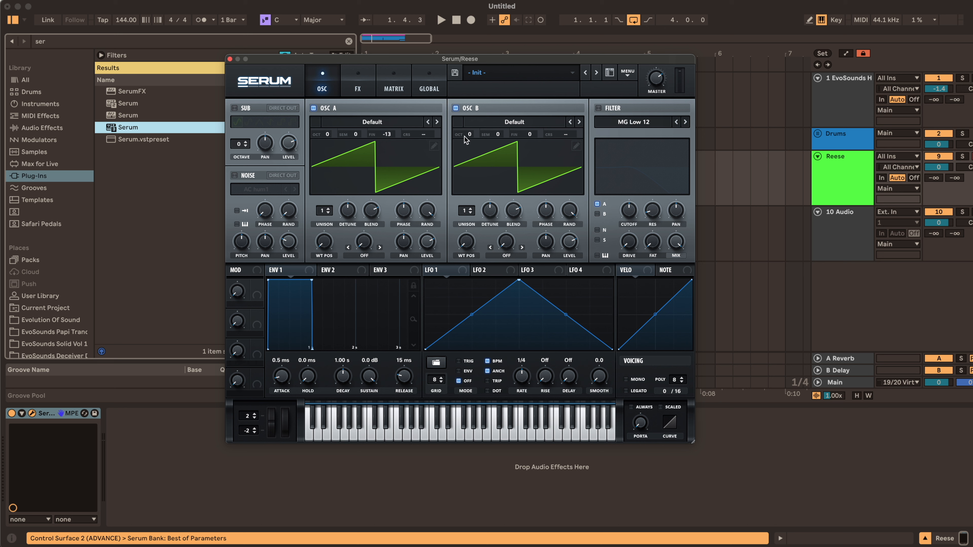
drag(526, 123, 526, 122)
drag(386, 135, 386, 138)
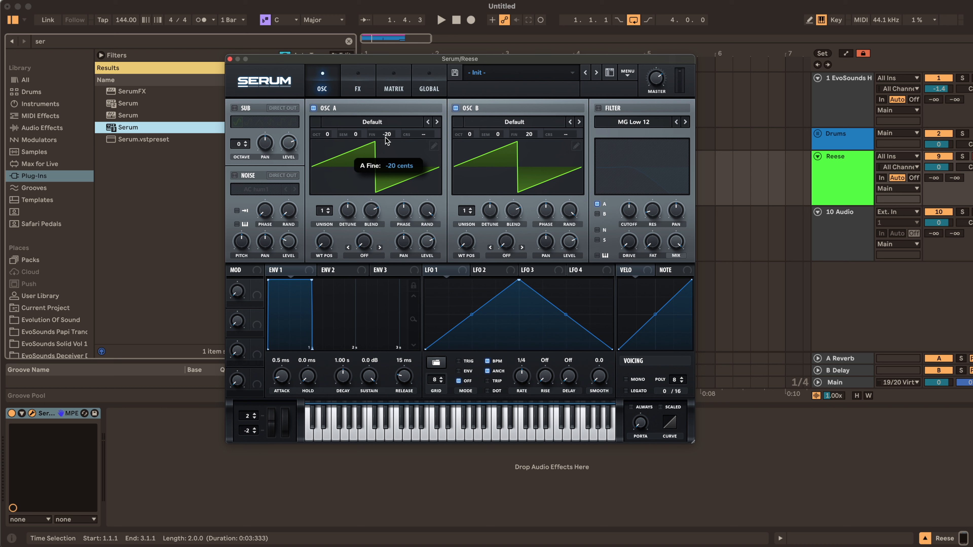
Turn down the phase randomness of oscillators A and B and lower oscillator B's phase
drag(428, 210, 427, 226)
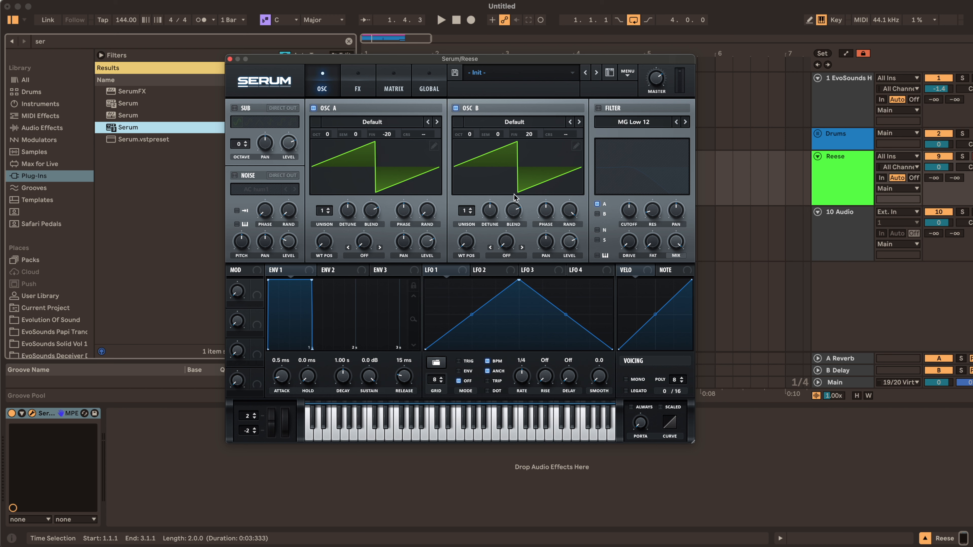
drag(569, 210, 569, 226)
drag(548, 210, 525, 234)
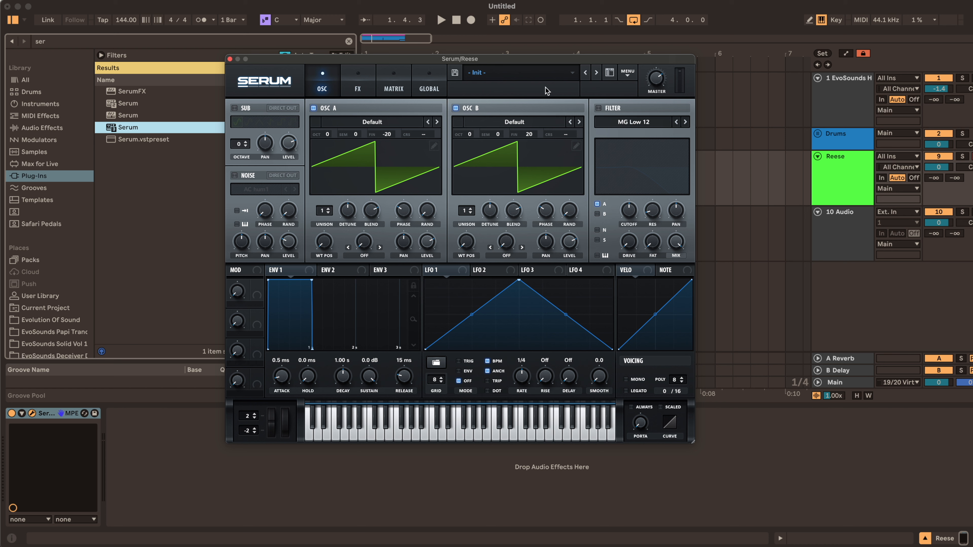
Enable Serum's filter with the MG Low 18 type, lower its cutoff, and close the plug-in window
click(609, 109)
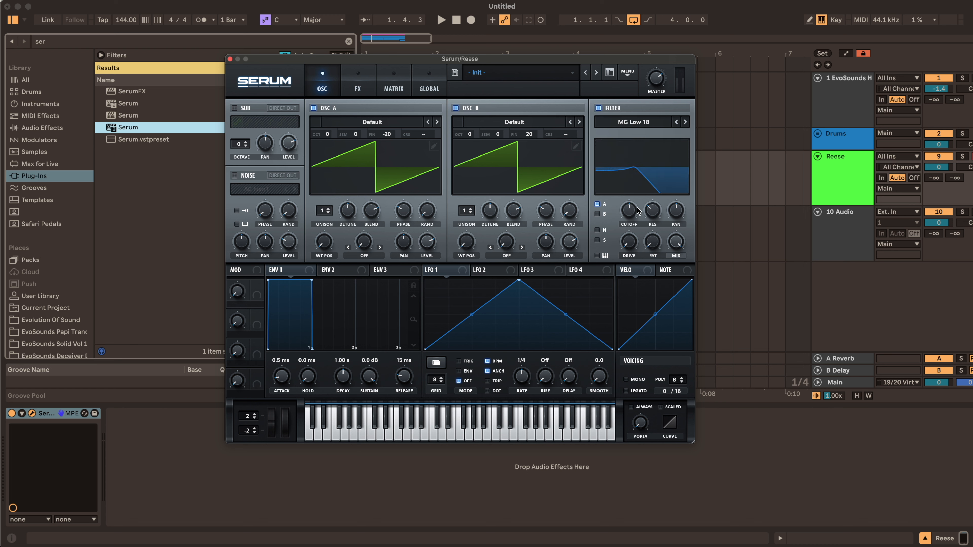
mouse_move(630, 213)
click(230, 59)
Insert an empty four-bar MIDI clip on the Reese track, spanning bars 1 to 4
click(519, 206)
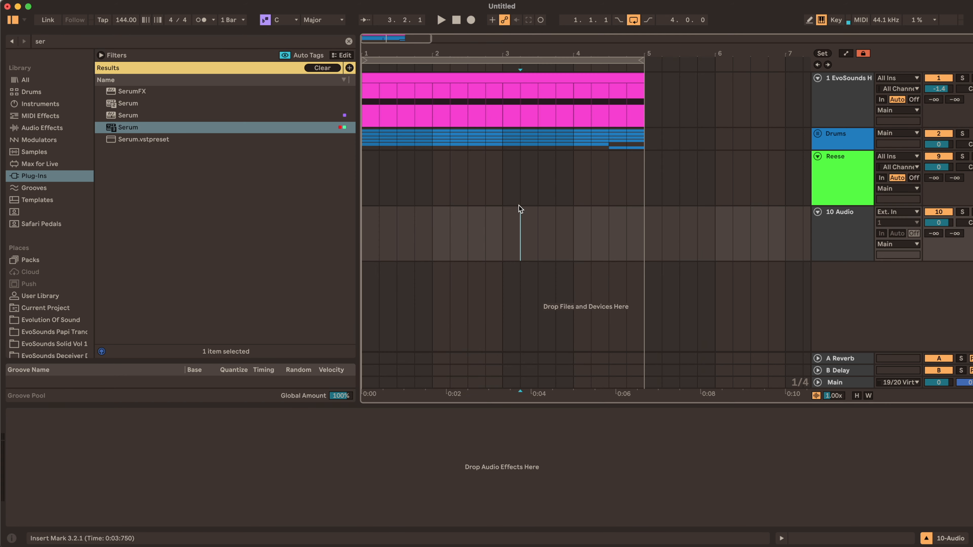
drag(502, 172, 378, 171)
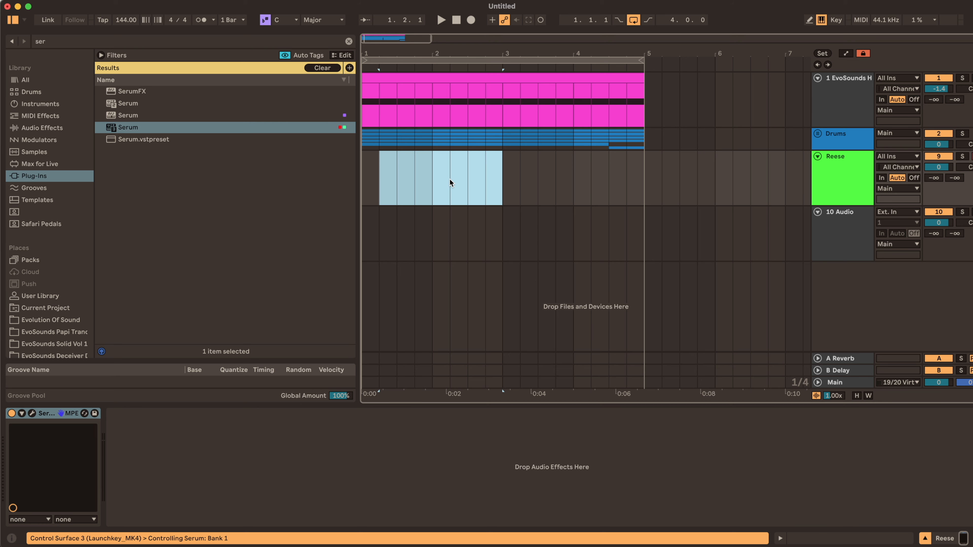
click(499, 175)
drag(499, 175, 627, 166)
key(shift+super+m)
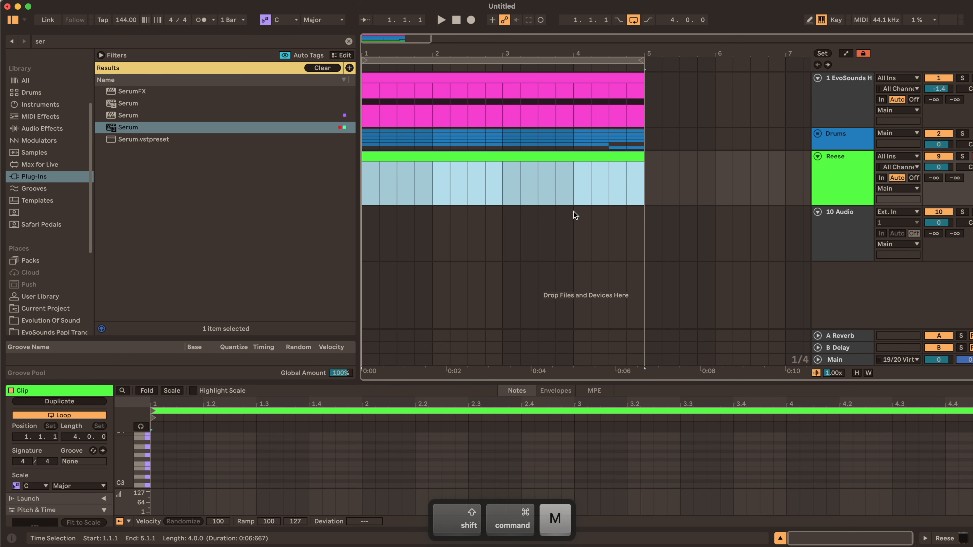
Set the project scale to A Minor with the Reese clip's note editor enlarged
drag(278, 378, 246, 214)
drag(126, 354, 153, 385)
scroll(167, 381, up, 3)
scroll(166, 377, up, 2)
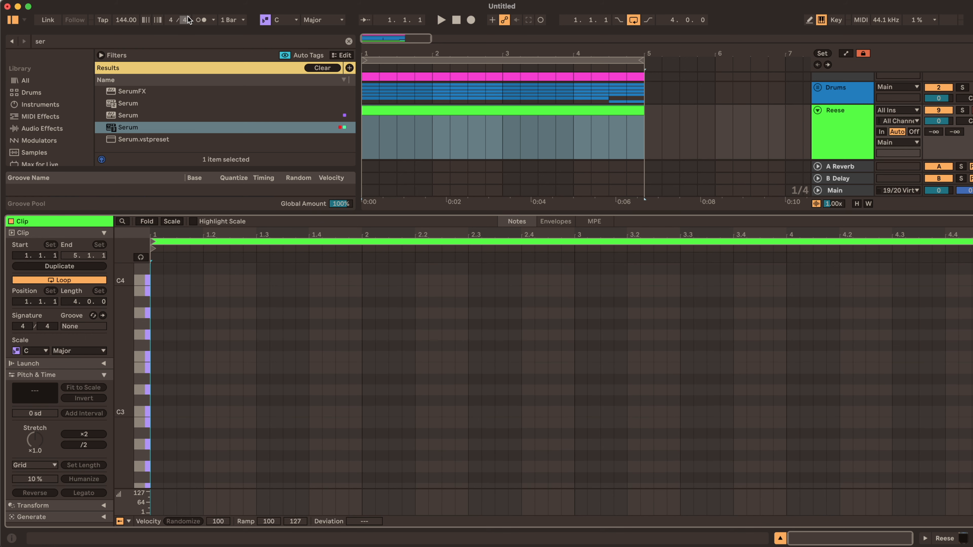
click(274, 19)
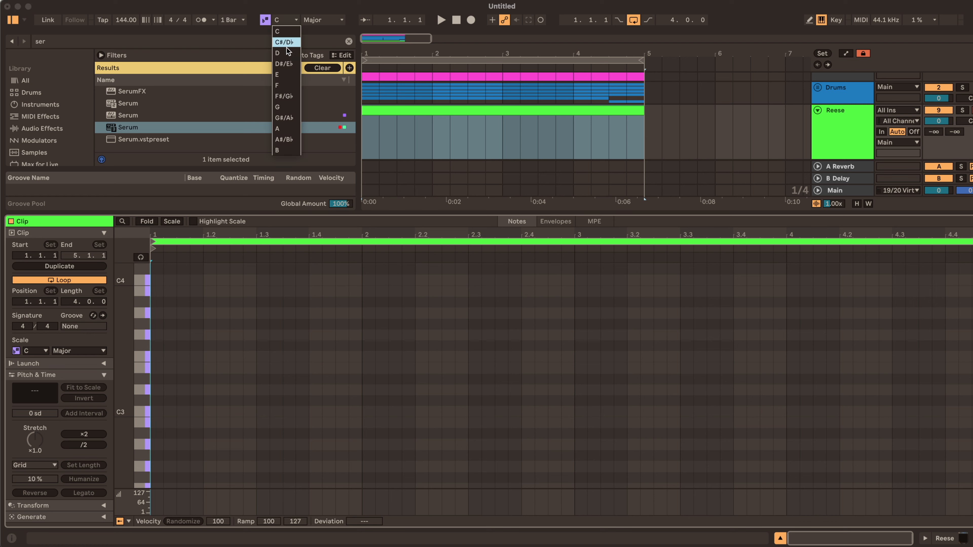
click(283, 128)
click(323, 20)
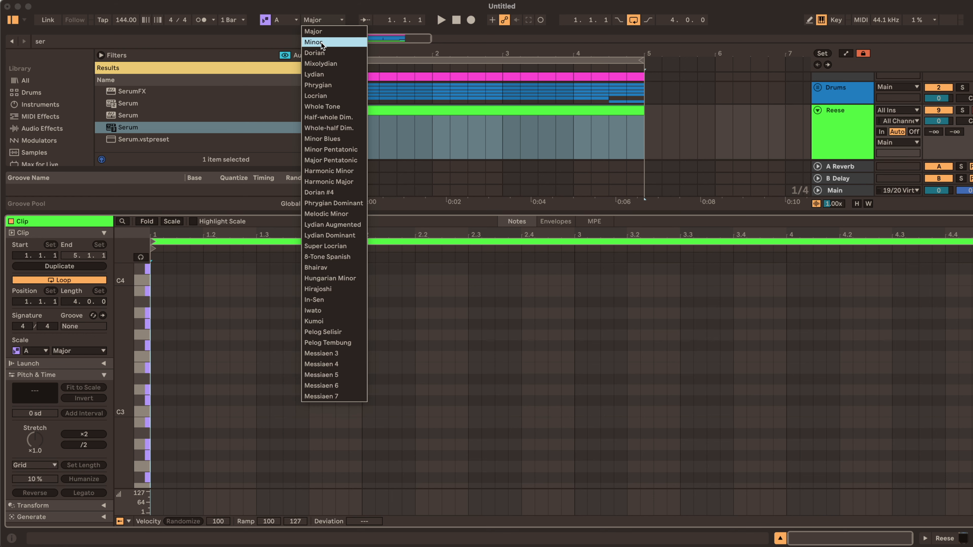
click(322, 41)
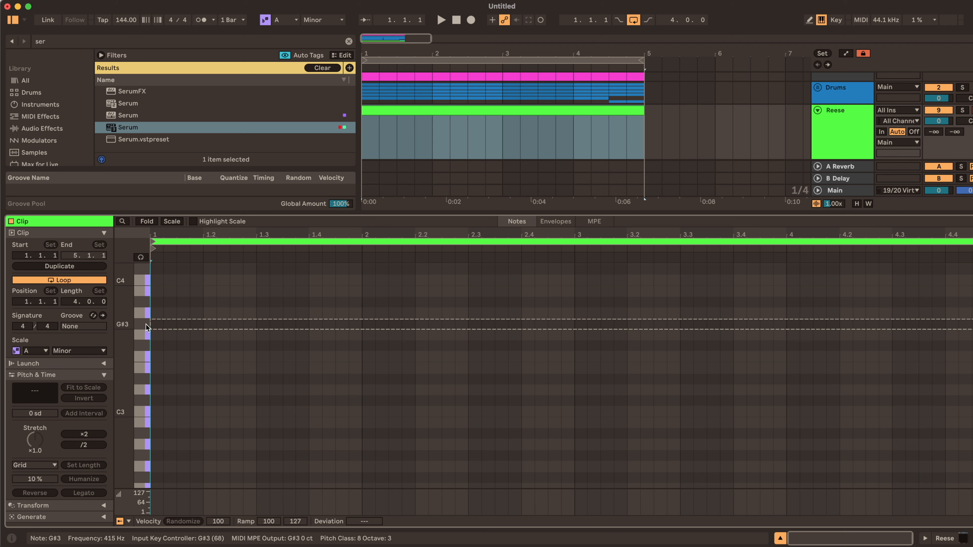
Add an A3 note to the Reese clip, lasting two bars from 1.1.1 to 3.1.1
drag(146, 324, 574, 357)
double_click(156, 348)
scroll(387, 353, up, 2)
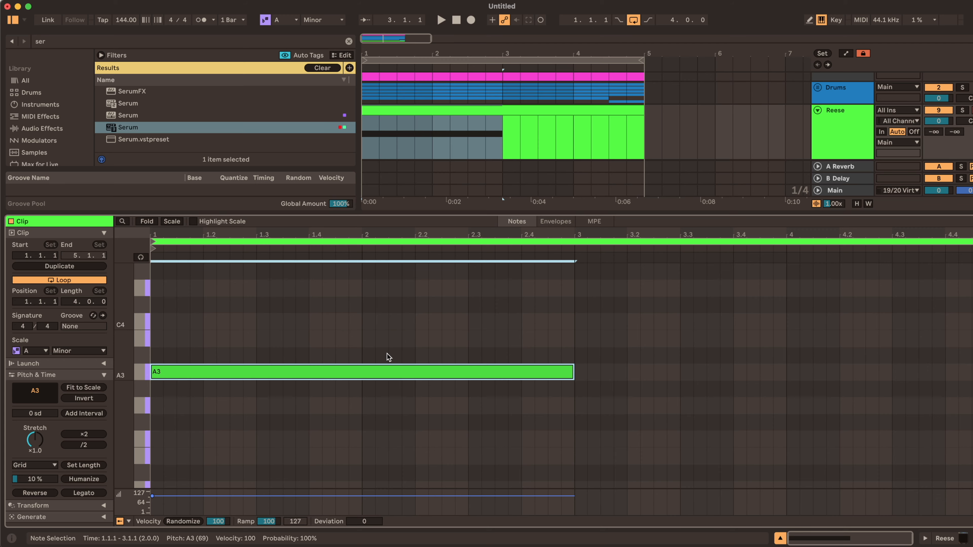
Transpose the two-bar A3 note down three octaves to A0 and play it back briefly
click(414, 361)
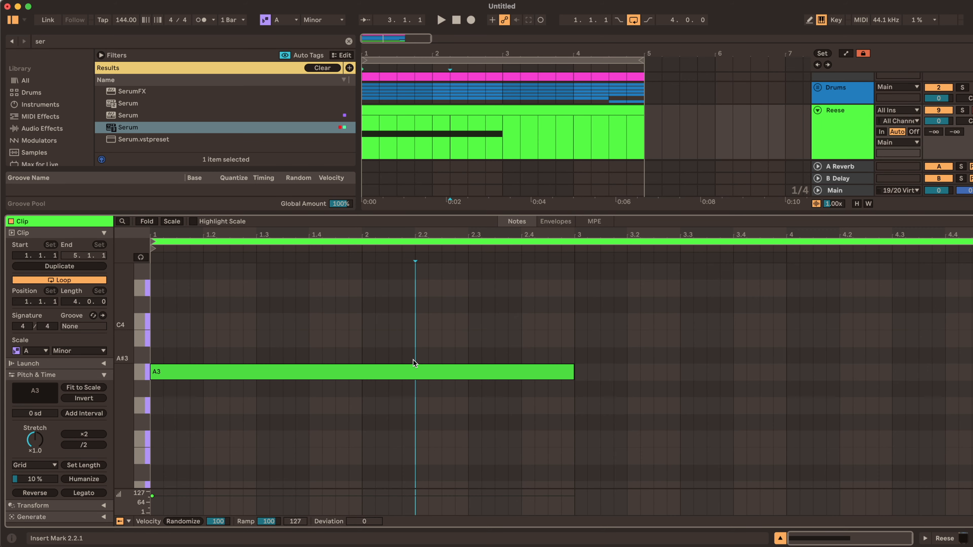
click(396, 373)
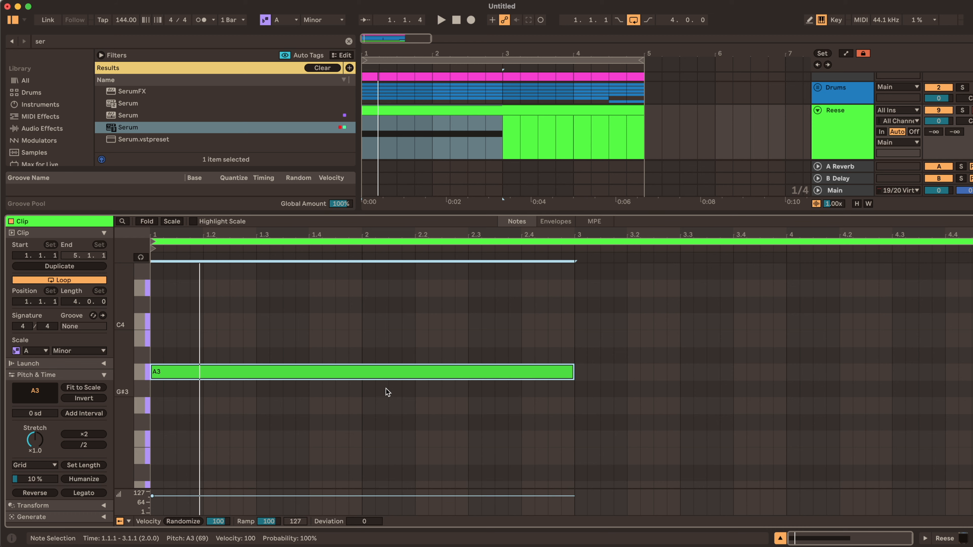
key(shift+Down)
key(shift+Down)
key(shift+Down)
key(space)
key(space)
Reopen Serum on the Reese track, route oscillator B through the filter, and play the result
double_click(837, 123)
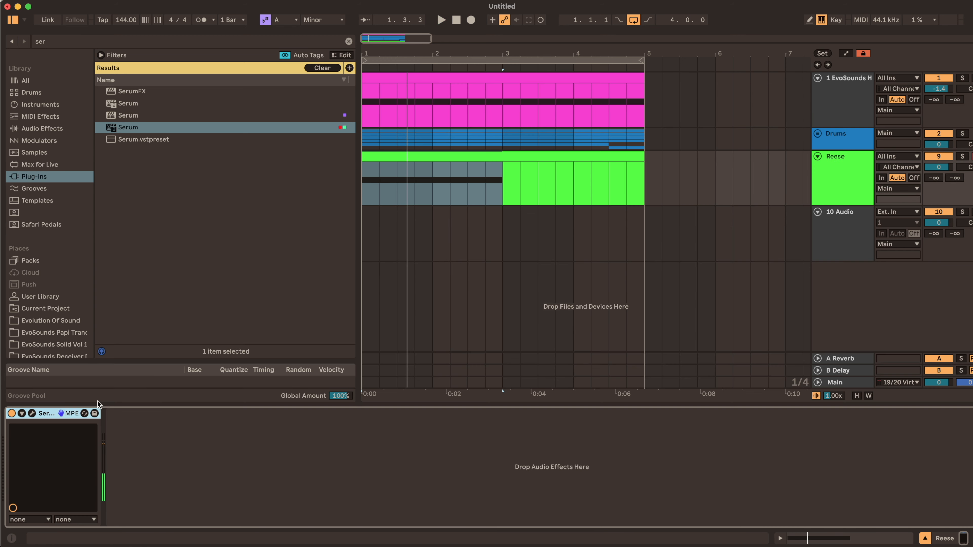
click(33, 414)
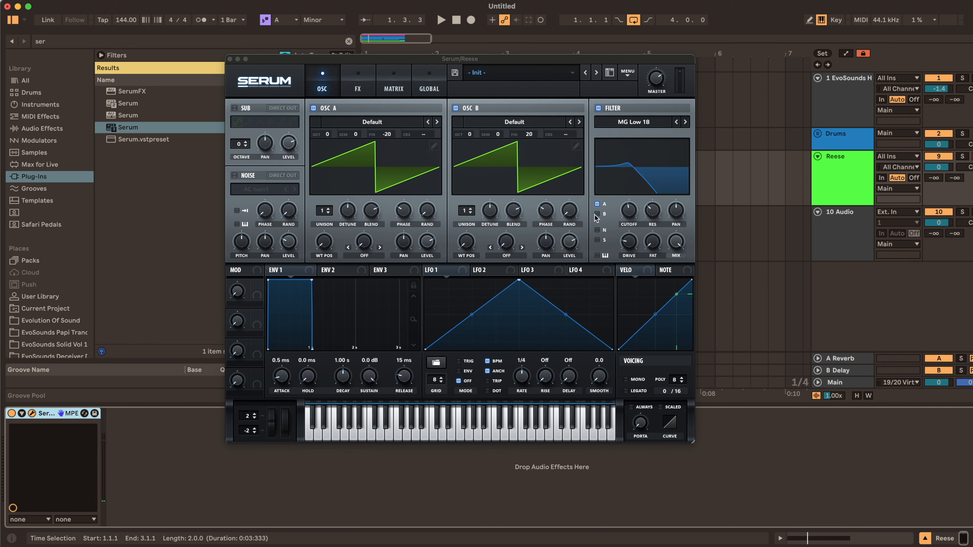
click(602, 218)
click(230, 59)
key(space)
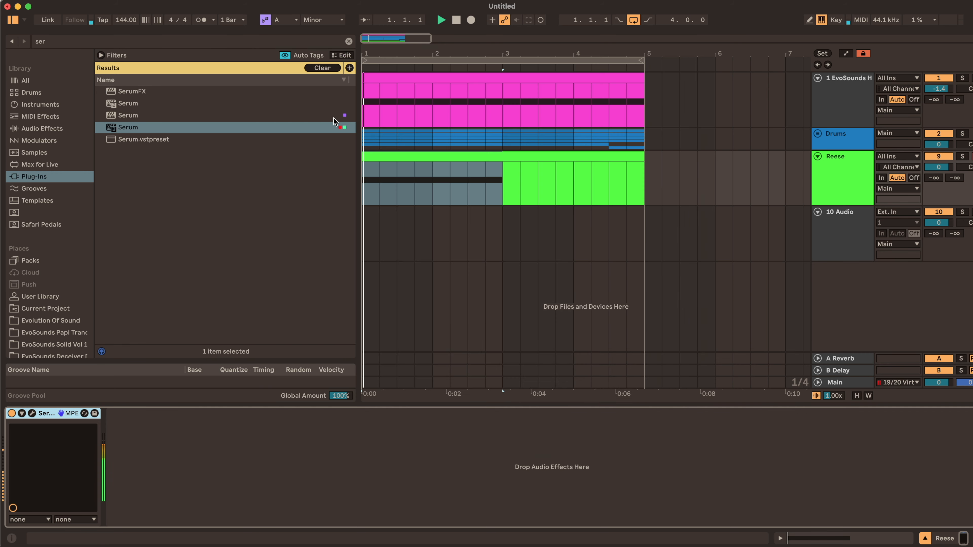
Reopen the Reese clip and audition different pitches for its two-bar note, settling on D0
double_click(391, 155)
click(264, 383)
key(space)
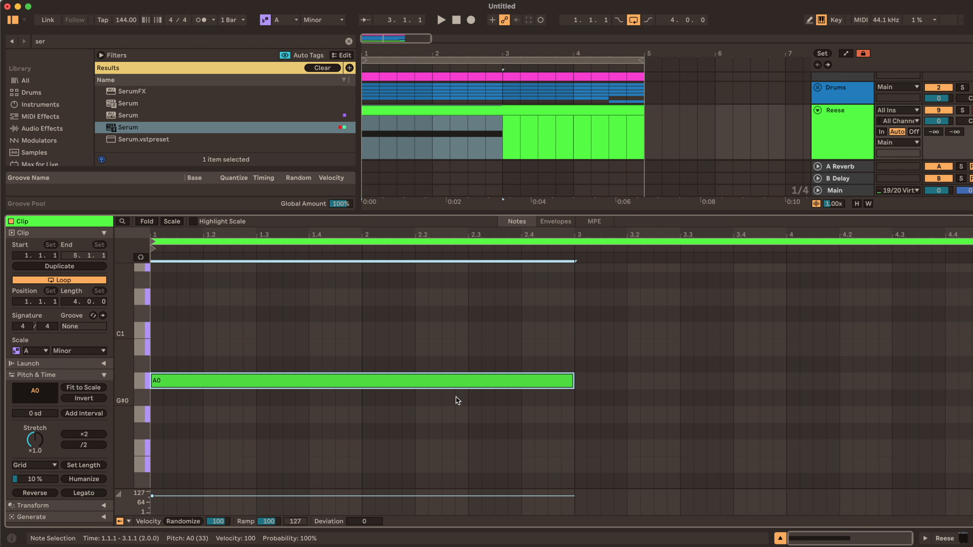
key(Down)
key(Down)
key(Down)
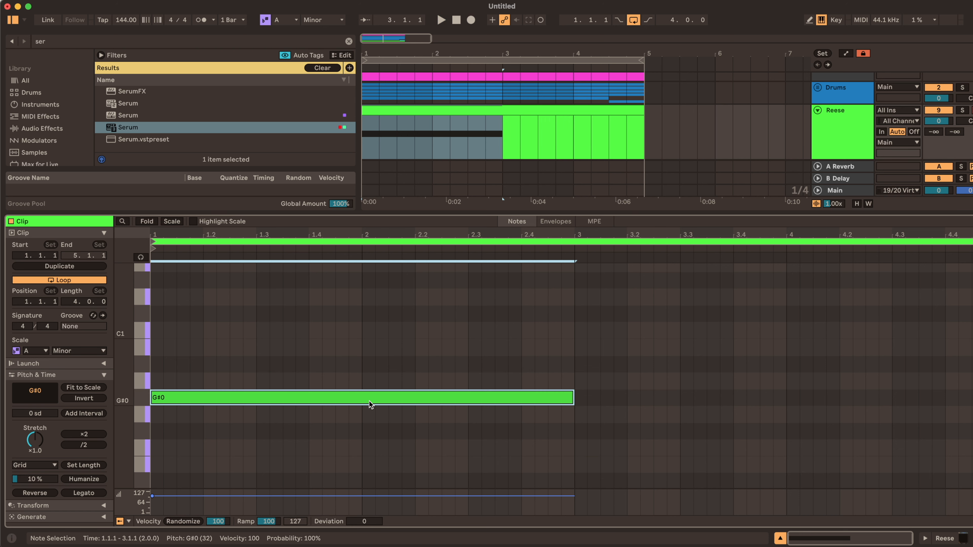
key(Up)
key(Up)
key(Up)
key(Up)
key(Up)
key(Up)
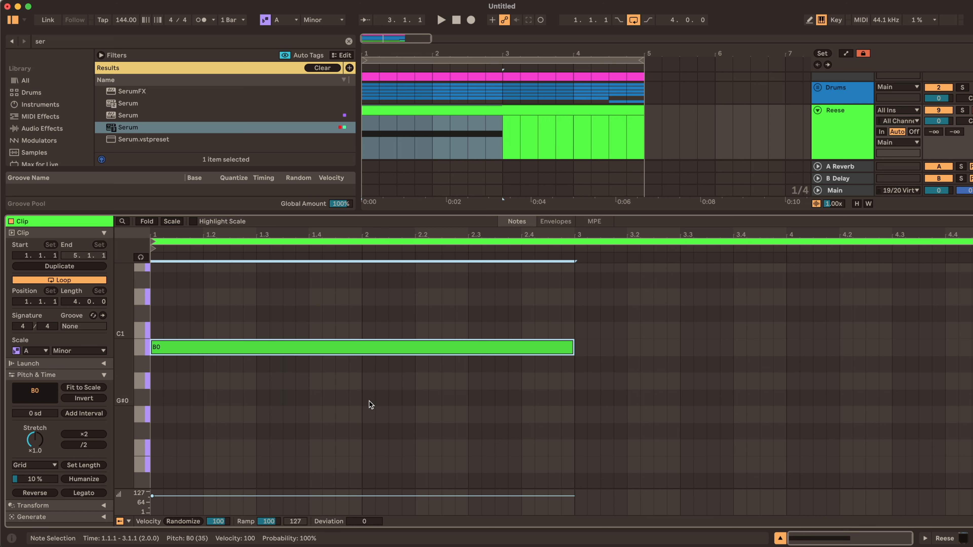
key(Down)
key(Down)
key(Down)
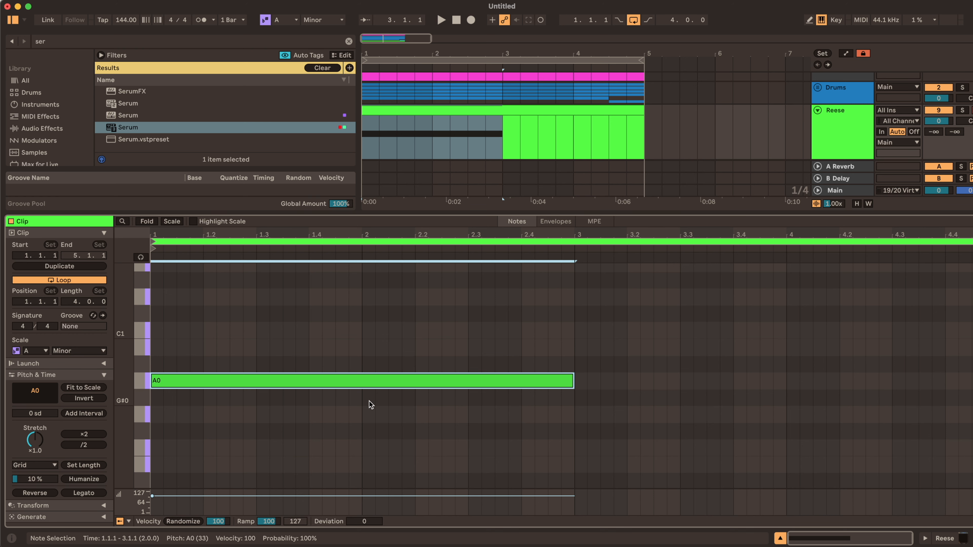
key(Down)
key(Down)
key(Down)
key(Down)
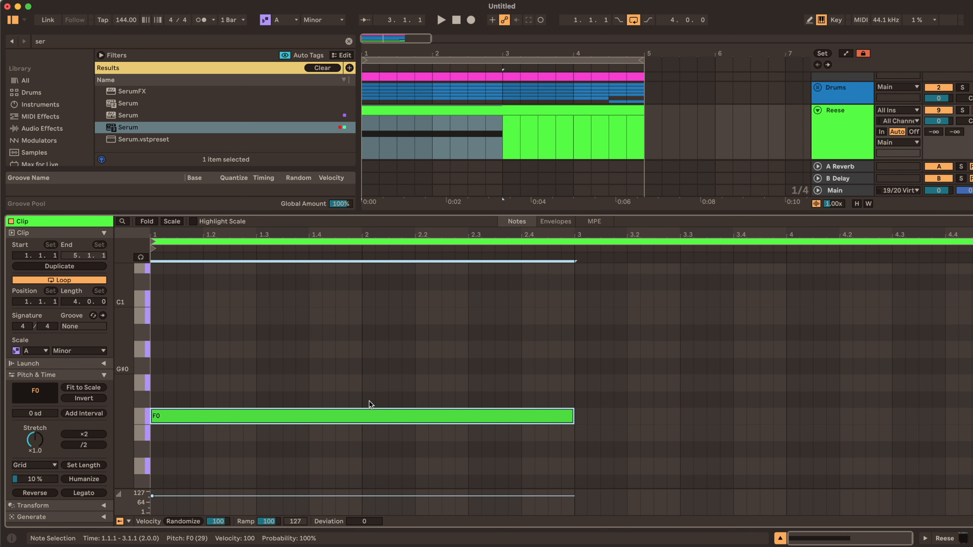
key(Up)
key(Up)
key(Down)
key(Down)
key(Down)
key(Down)
key(Down)
scroll(179, 423, down, 5)
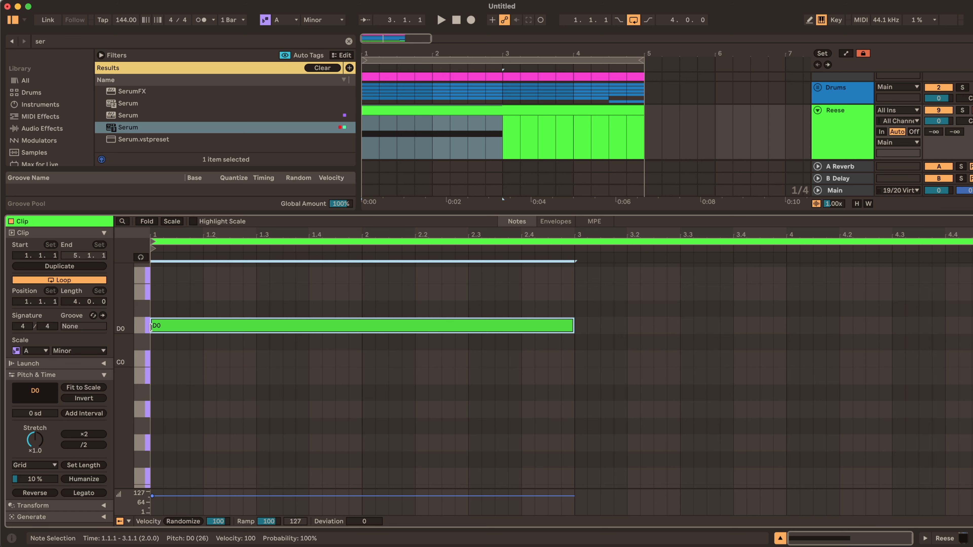
scroll(156, 333, up, 3)
Play the Reese clip and shorten its D0 note by one beat, ending it at 2.4.1
key(space)
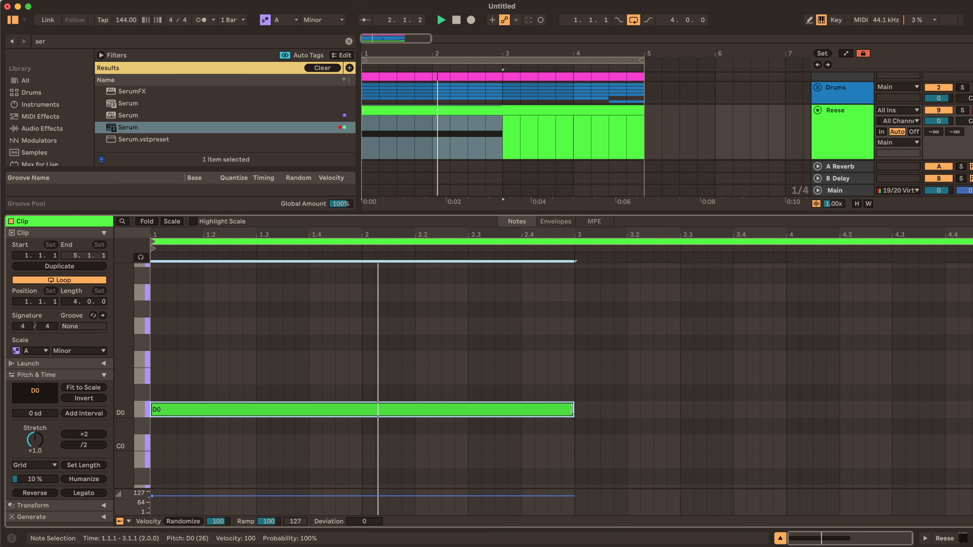
drag(572, 408, 520, 409)
key(space)
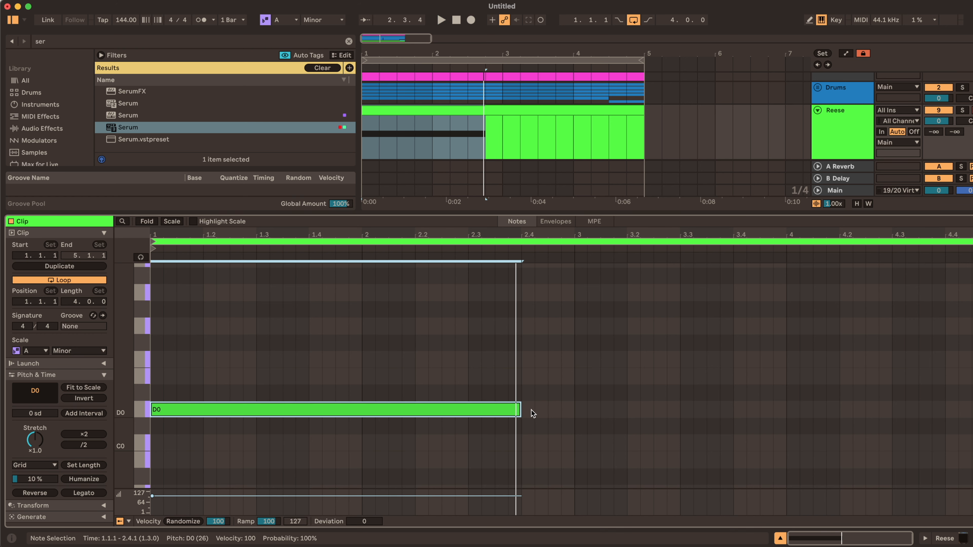
Add a short D0 note from 2.4.1 to 2.4.3 and duplicate it right after, one octave higher at D1
double_click(529, 411)
drag(534, 408, 549, 407)
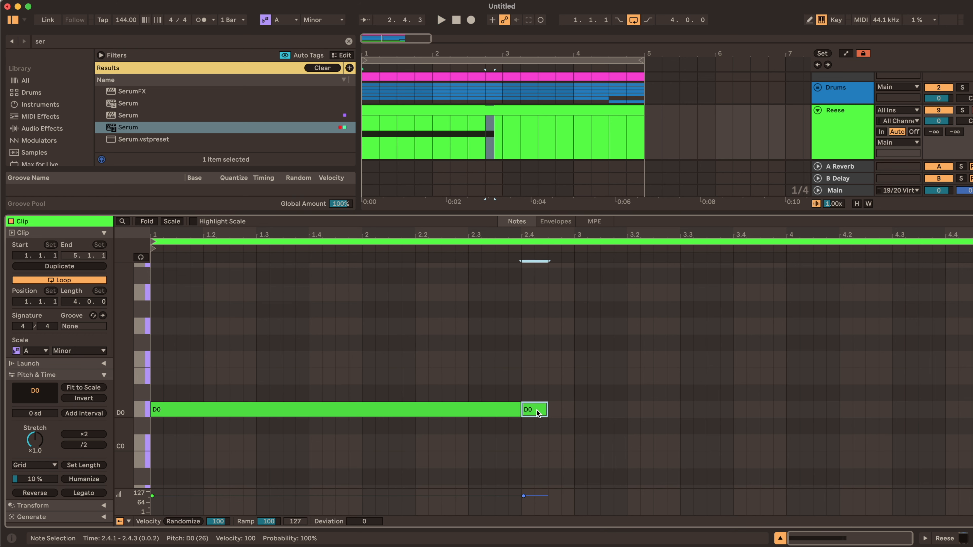
key(super+d)
key(shift+Up)
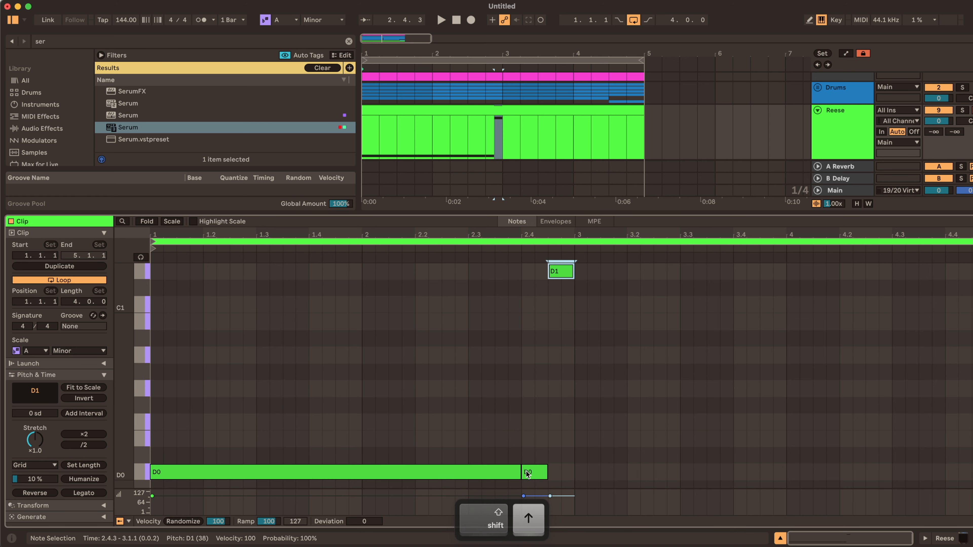
Shorten the long D0 note to end at 2.3.1 and paste a copy of the short D0 and D1 pair there
drag(518, 470, 491, 465)
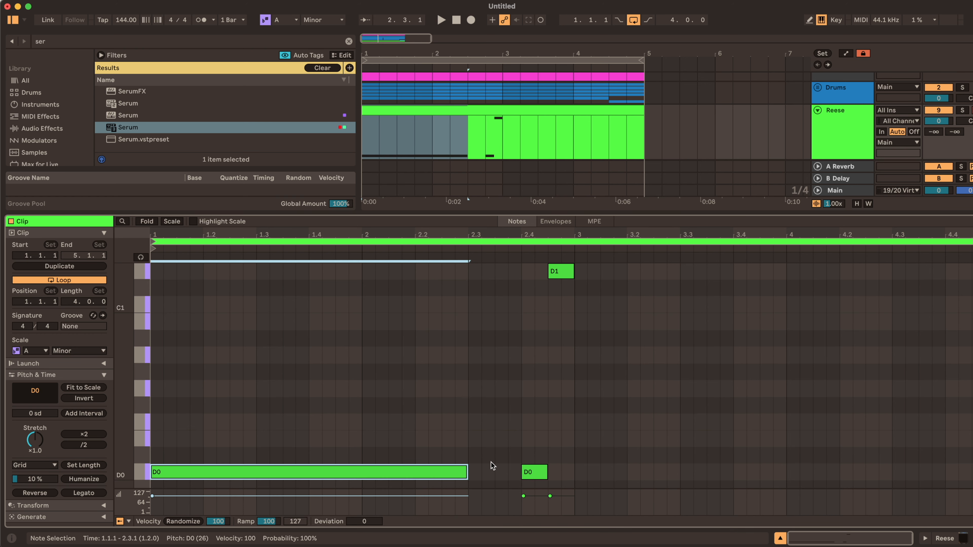
drag(528, 265, 559, 472)
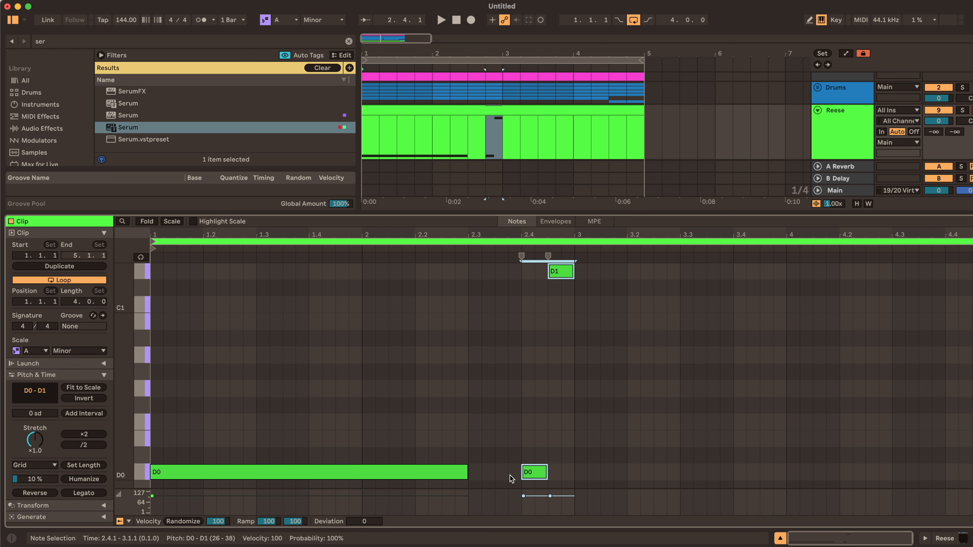
key(super+c)
click(471, 428)
key(super+v)
double_click(473, 422)
key(space)
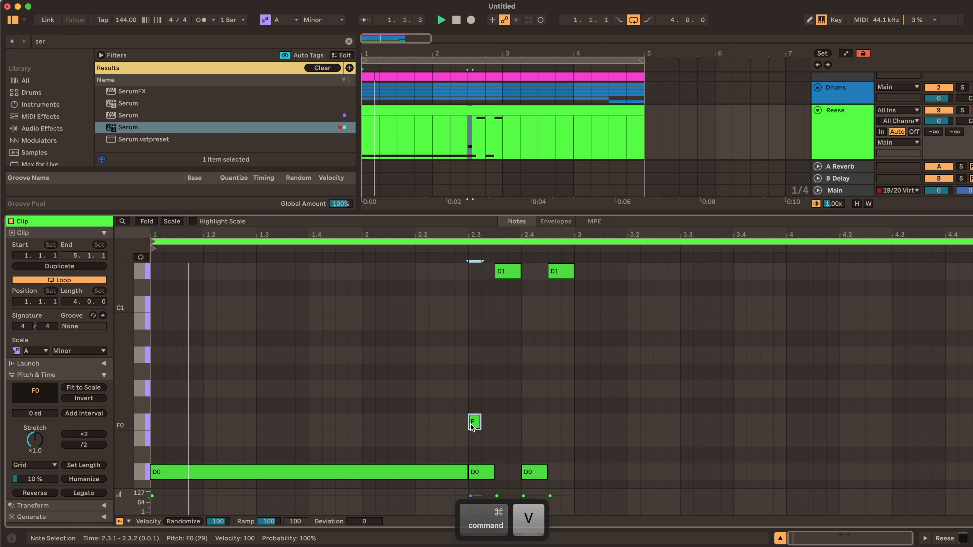
double_click(471, 426)
scroll(475, 470, up, 1)
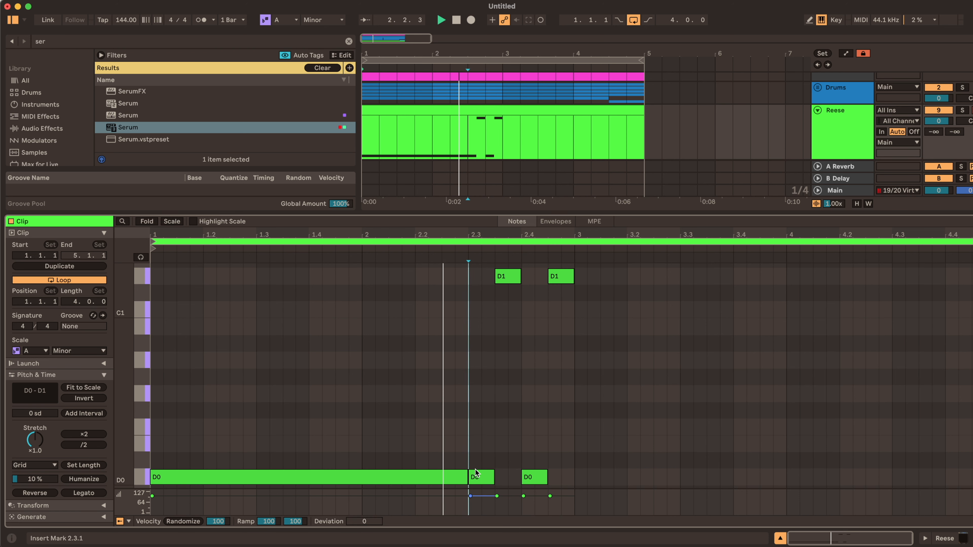
Raise both short D0 and D1 note pairs between 2.3.1 and 3.1.1 to E0 and E1
key(space)
drag(581, 212, 576, 127)
scroll(498, 441, up, 1)
drag(483, 448, 567, 241)
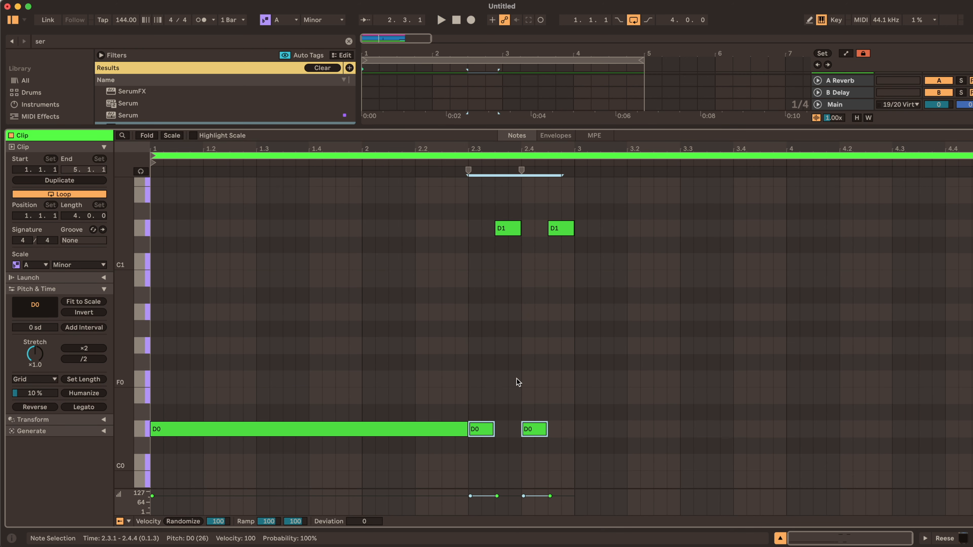
drag(487, 441, 586, 177)
key(Up)
key(Up)
key(space)
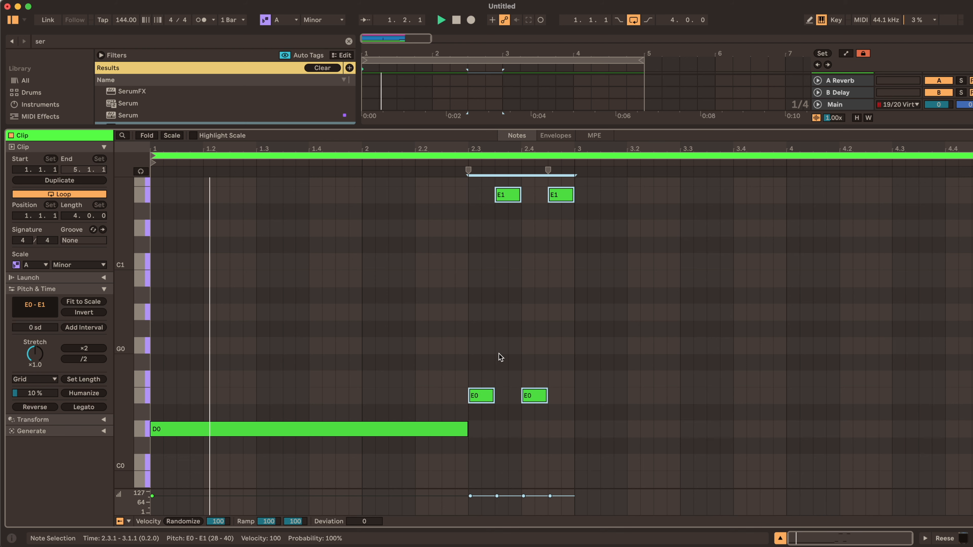
Add an F0 note from 3.1.1 to 4.1.1 and raise the short pair at 2.4.1 to F0 and F1
double_click(580, 378)
drag(584, 378, 785, 378)
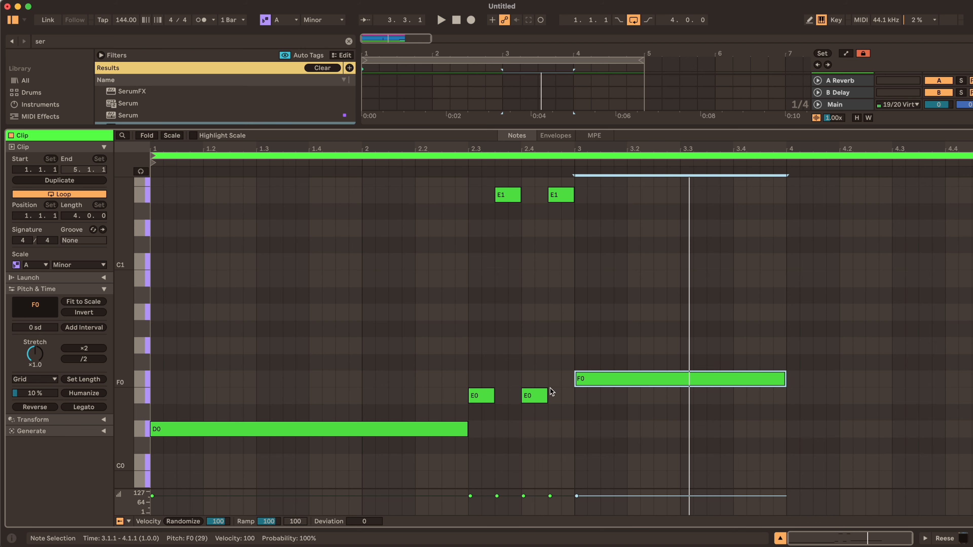
drag(543, 423, 549, 203)
key(Up)
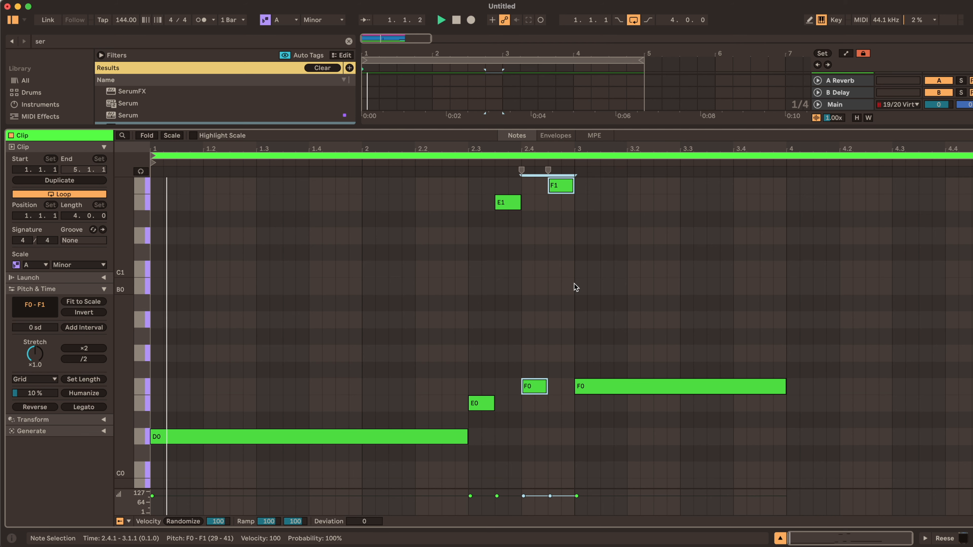
Move the long note at 3.1.1 up to A0 and extend it to 4.4.1
drag(596, 378, 619, 314)
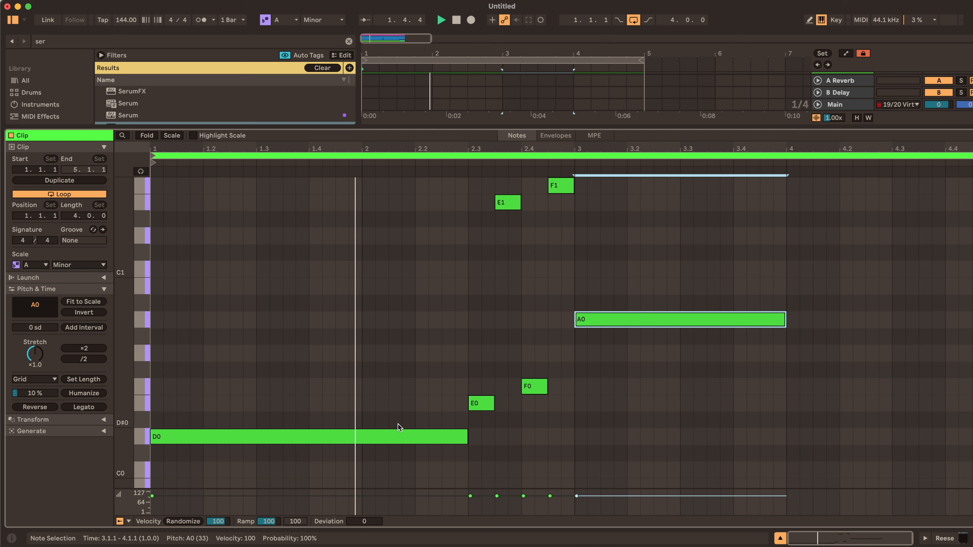
scroll(492, 406, up, 2)
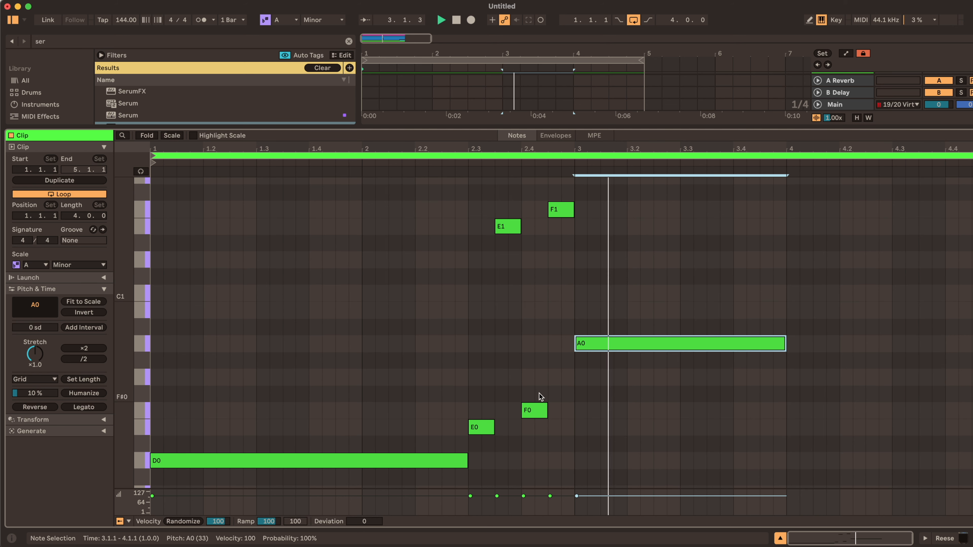
drag(785, 340, 958, 341)
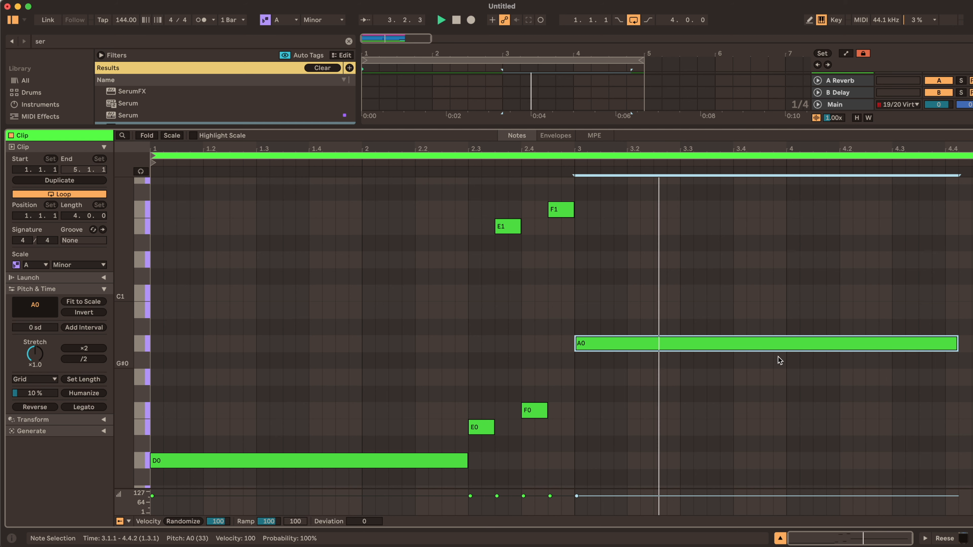
drag(957, 342, 945, 343)
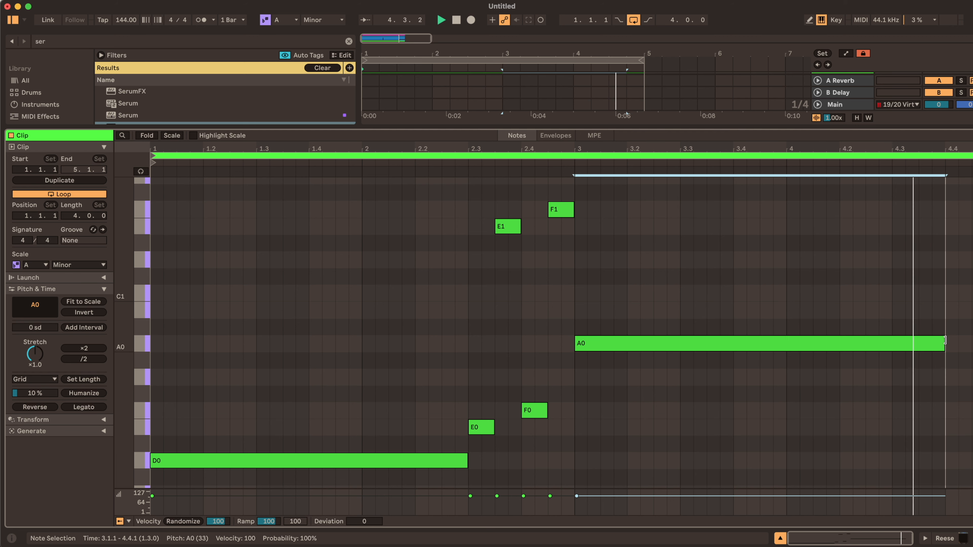
Add an E1 note at 4.4.1, filling the last beat of the Reese clip
key(space)
double_click(950, 294)
drag(950, 294, 950, 227)
drag(621, 125, 613, 253)
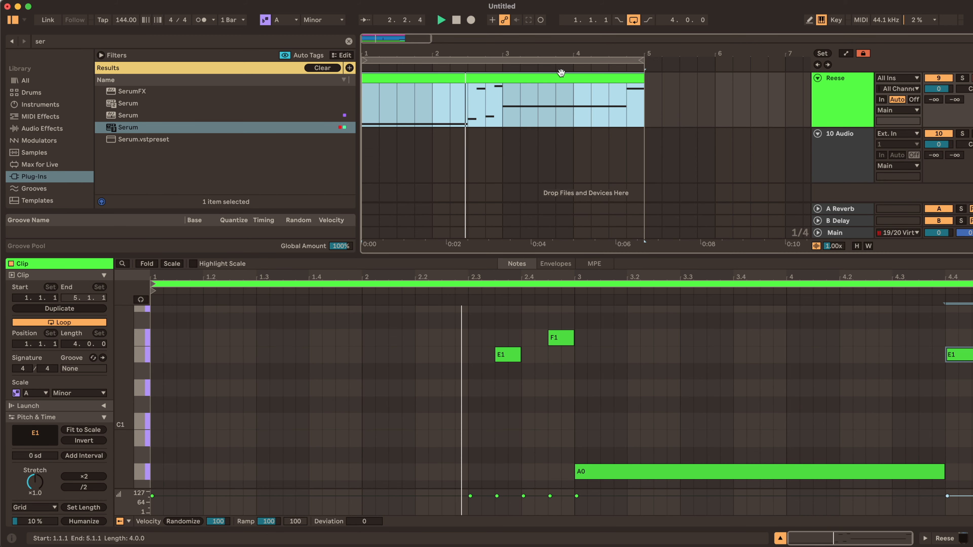
Duplicate the four-bar Reese clip to bar 5 and extend the arrangement loop to 8 bars
scroll(512, 130, down, 3)
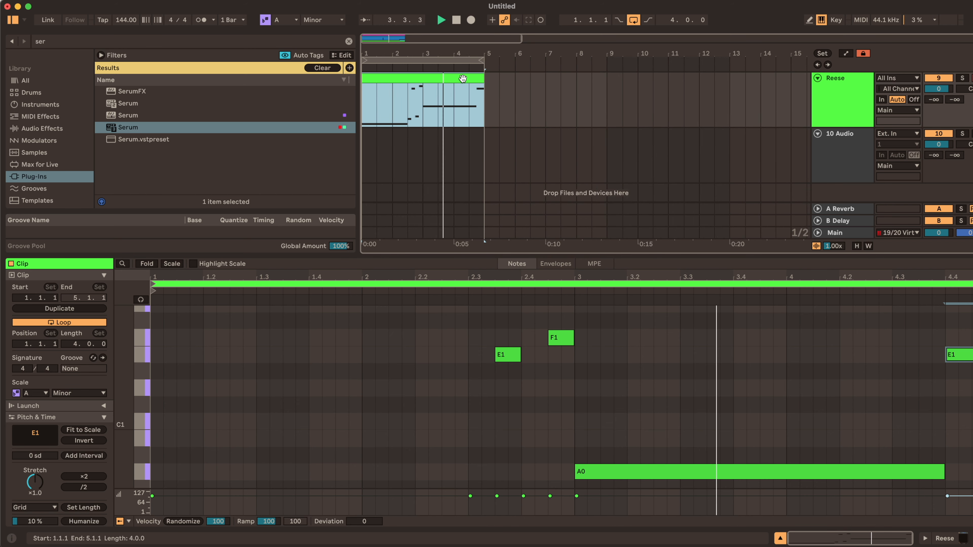
key(cmd+d)
drag(484, 60, 607, 60)
Duplicate the four-bar kick and Drums group clips to bar 5 and play the arrangement
scroll(436, 123, up, 3)
drag(485, 139, 363, 88)
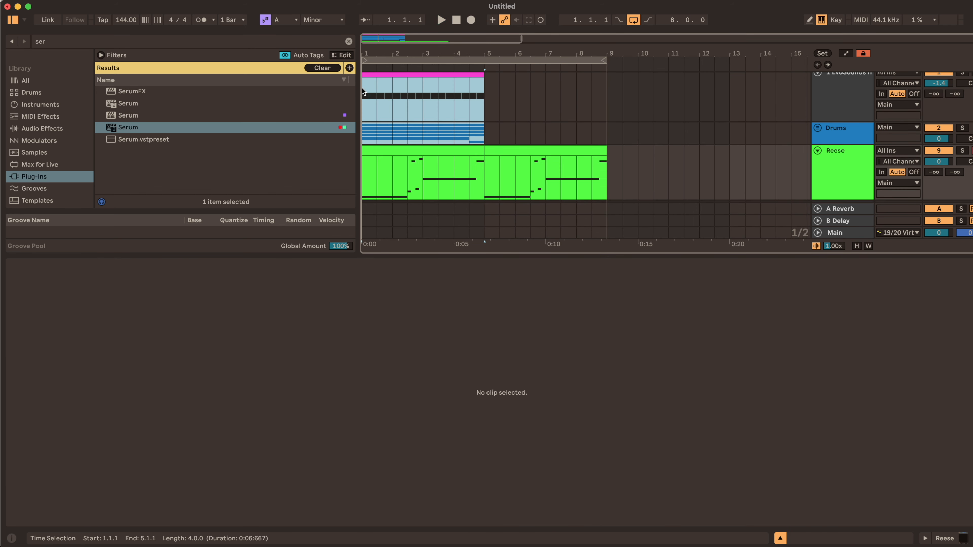
key(super+d)
click(475, 103)
key(space)
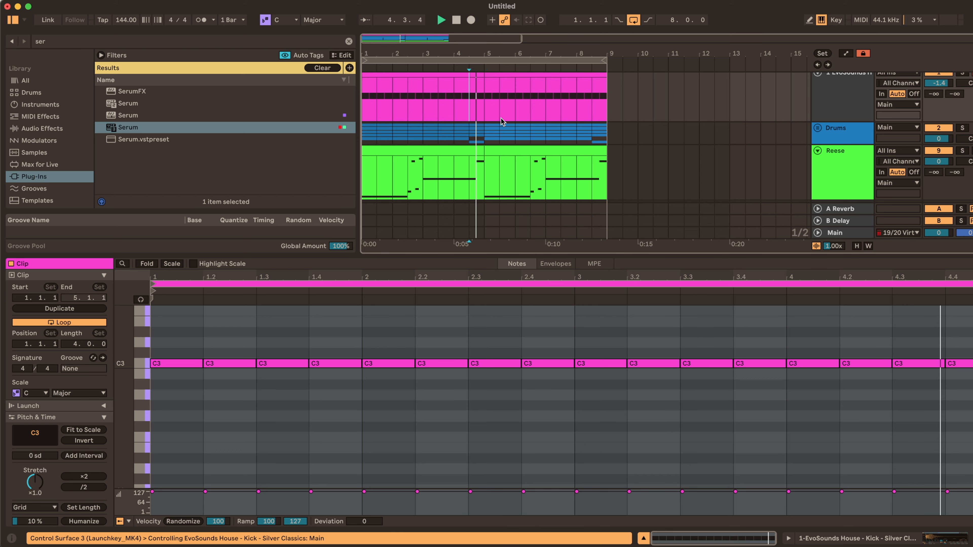
Consolidate the two Reese clips into a single eight-bar clip
click(501, 152)
scroll(399, 330, down, 3)
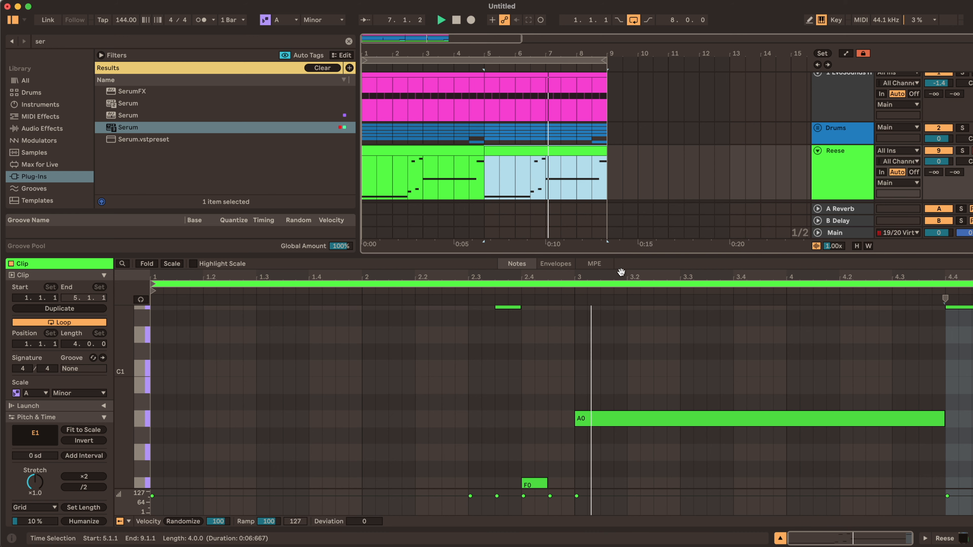
click(421, 165)
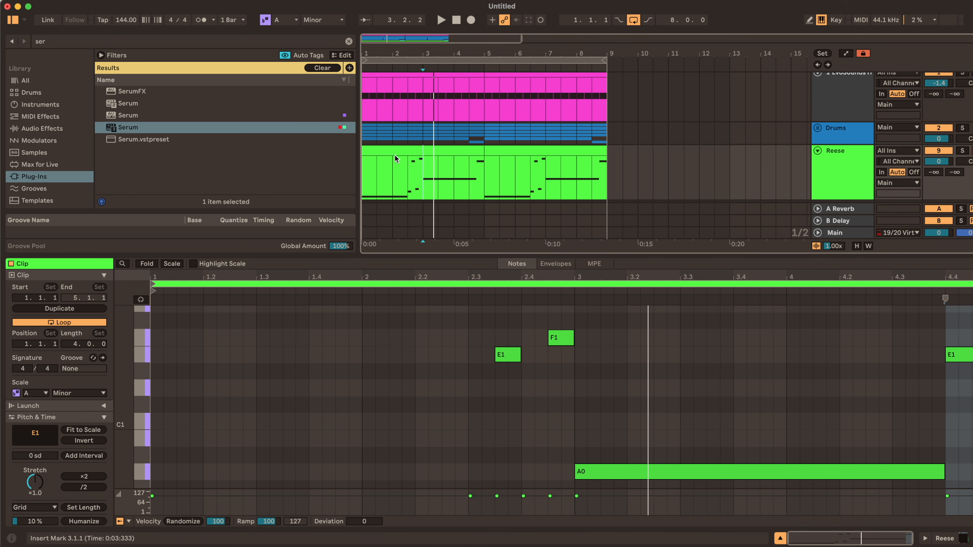
shift+click(508, 153)
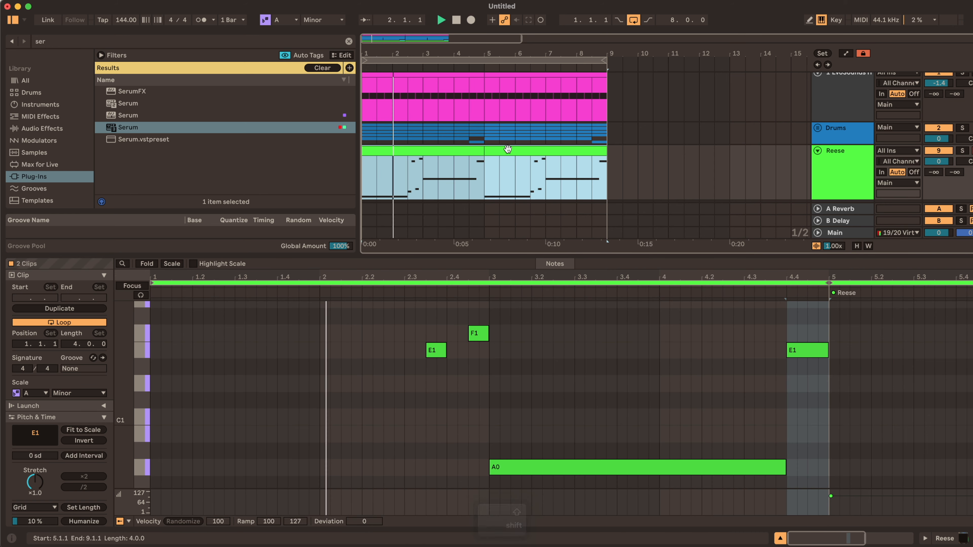
key(ctrl+j)
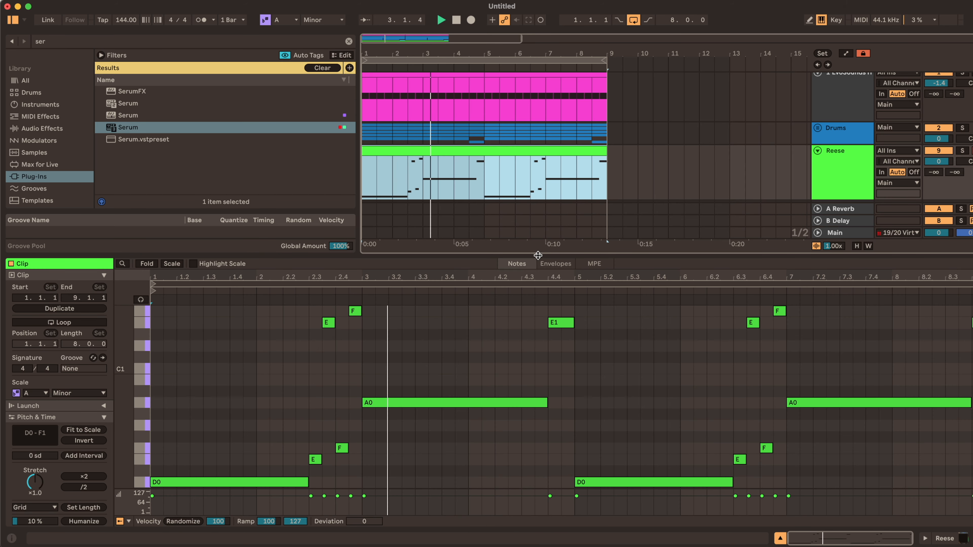
Lower the final short E1 note at 8.4.1 in the consolidated Reese clip to C1
drag(553, 255, 553, 127)
scroll(481, 272, up, 5)
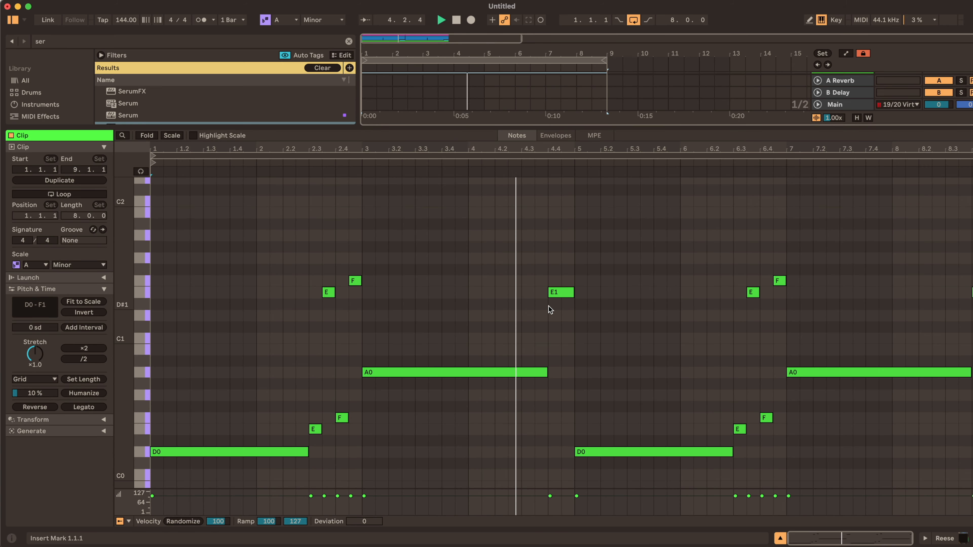
click(649, 452)
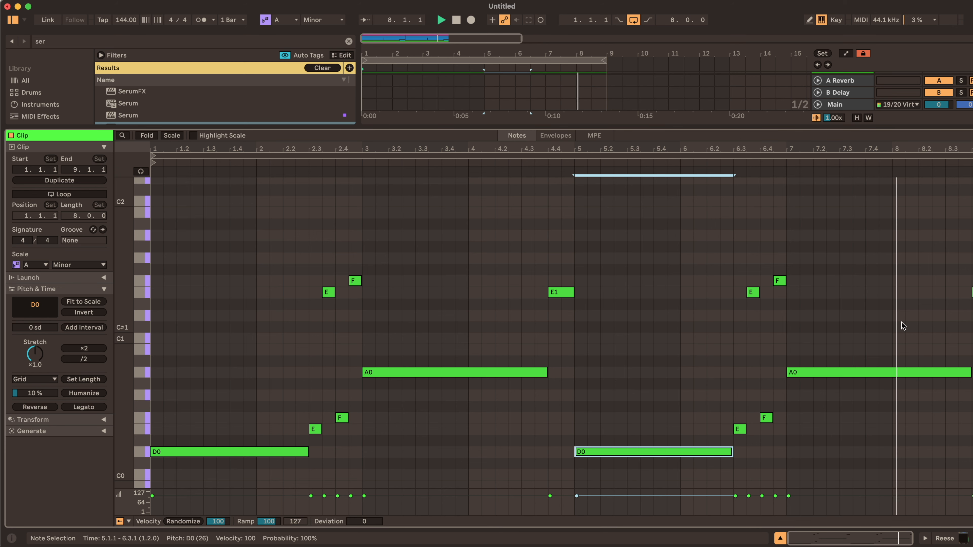
key(space)
click(972, 293)
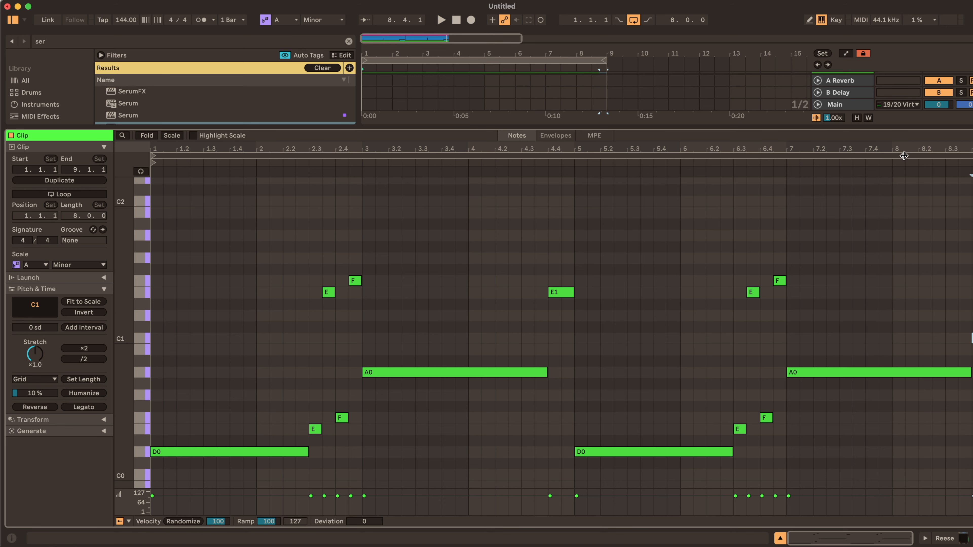
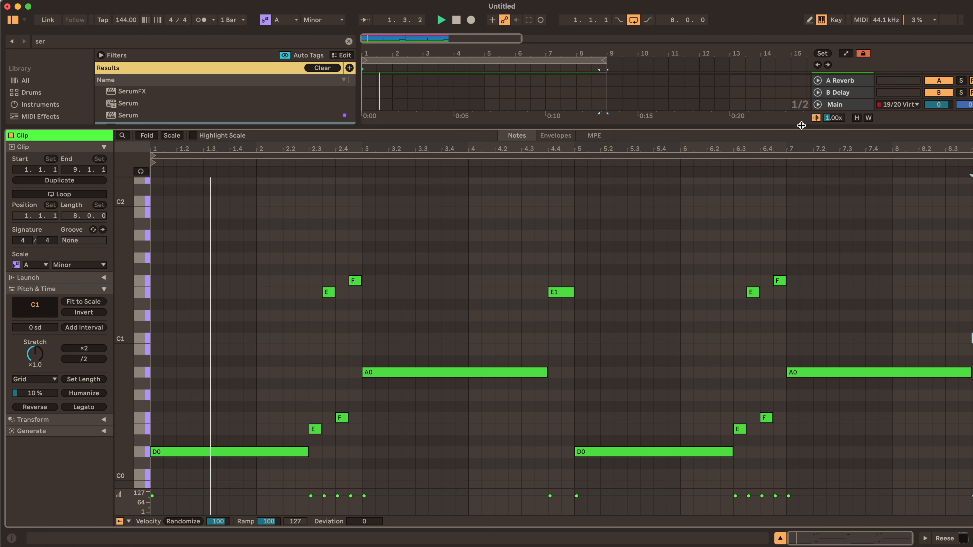
Find the stock Compressor among the audio effects and add it after Serum on the Reese track
drag(802, 125, 763, 343)
double_click(837, 180)
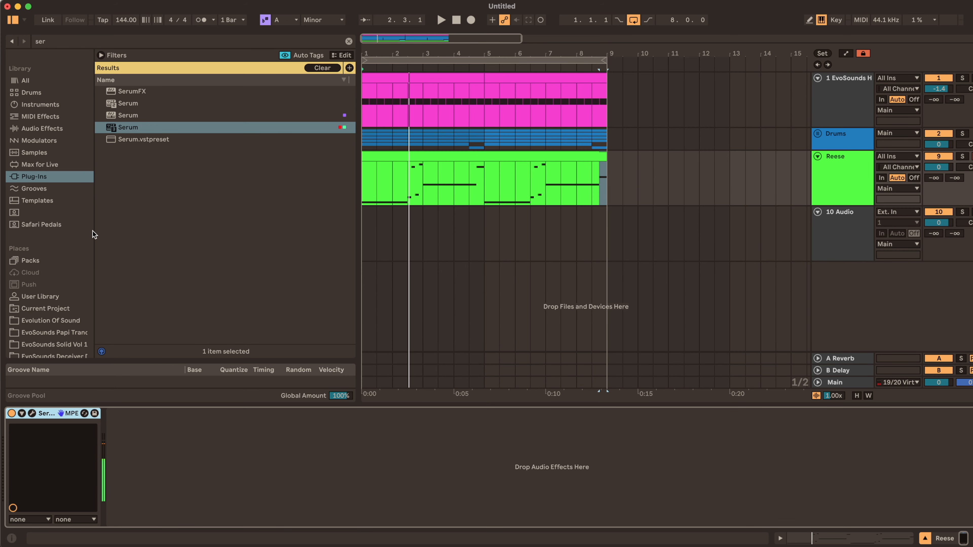
click(36, 127)
click(64, 41)
text(compressor)
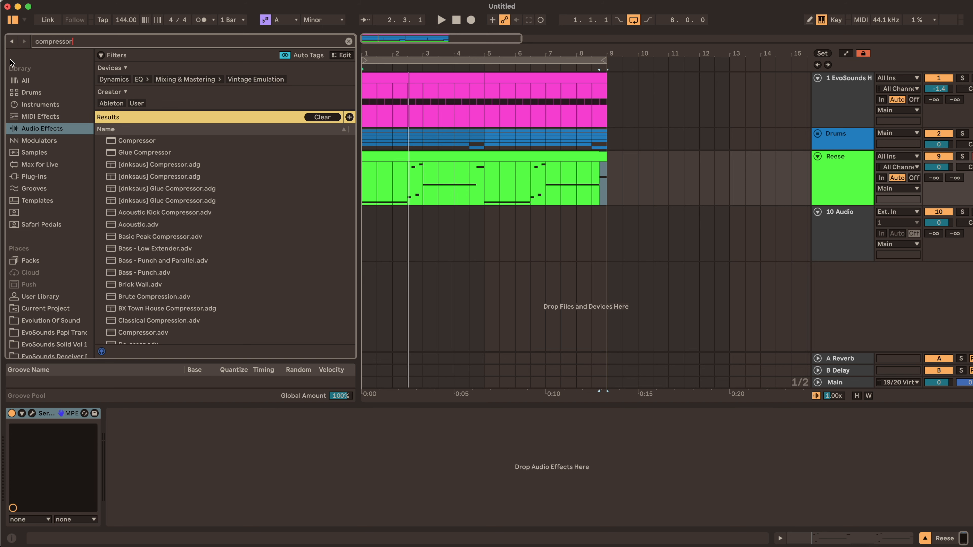
double_click(138, 141)
Enable the Compressor's sidechain and take its input from the 1-EvoSounds kick track
click(122, 413)
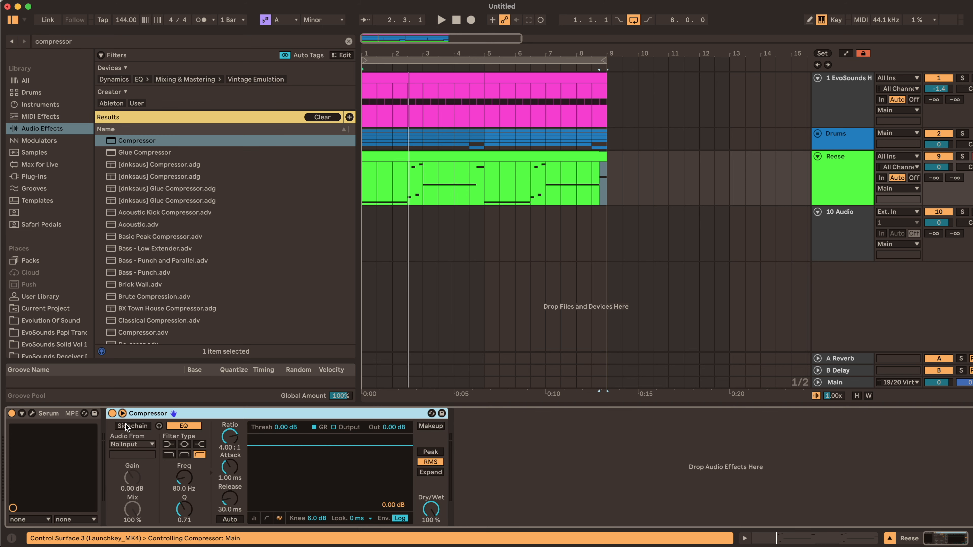
click(133, 444)
click(165, 311)
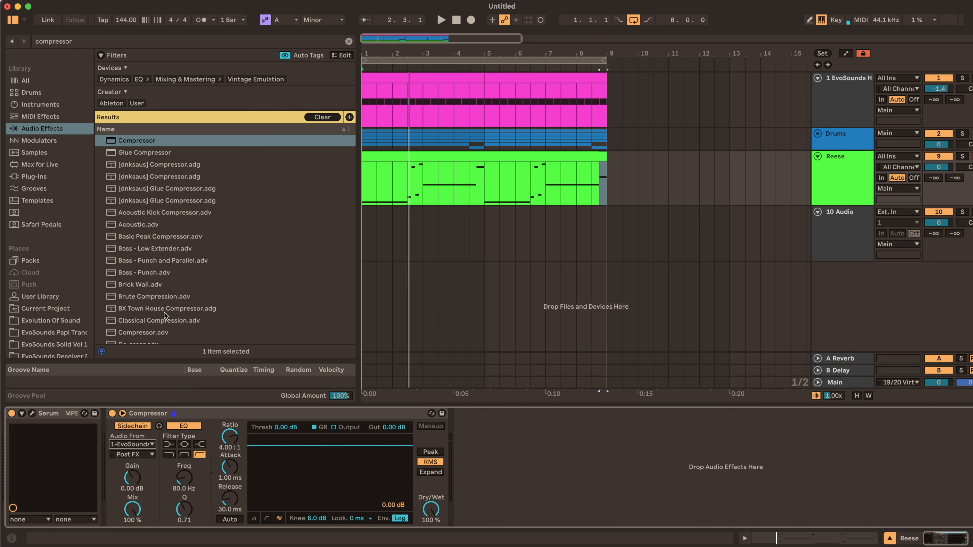
Switch the Compressor to its compact view with Peak detection and lower the threshold to -23.5 dB during playback
click(253, 519)
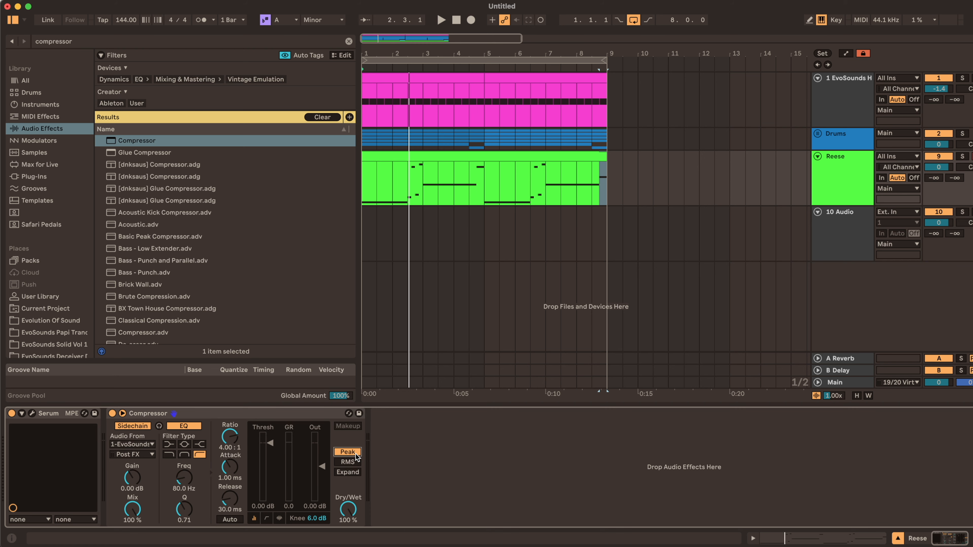
key(Tab)
key(Tab)
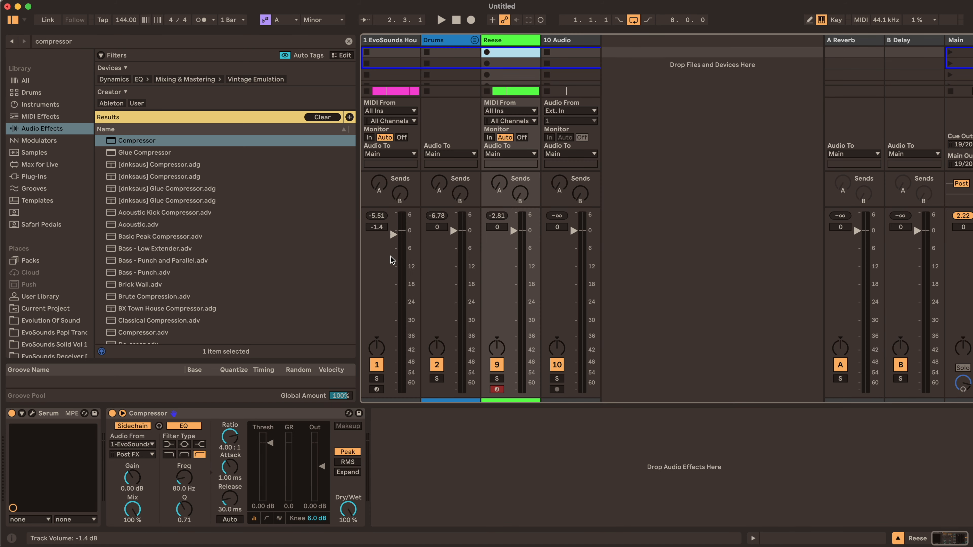
key(space)
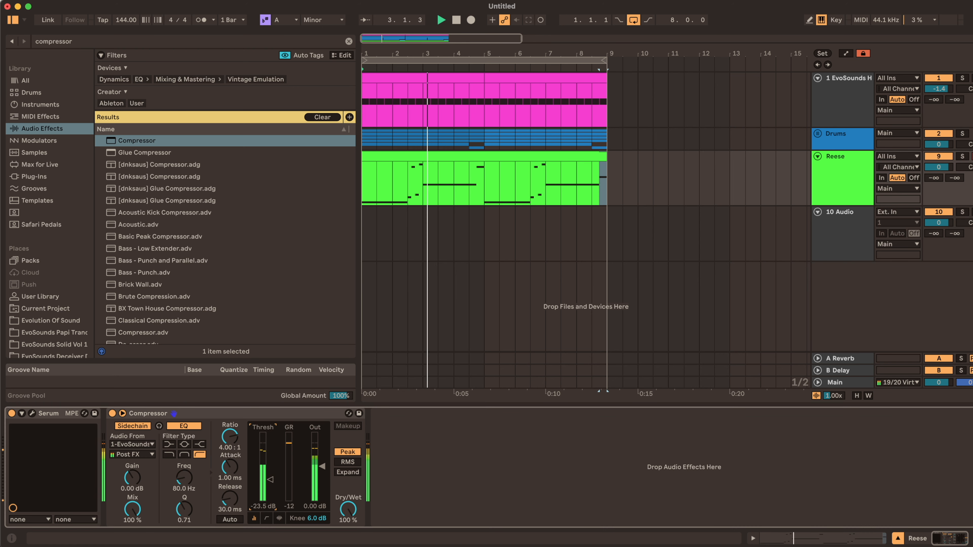
key(space)
Raise the short F0 and F1 pair at 2.4.1 in the Reese clip to G0 and G1 and play it back
click(424, 159)
double_click(424, 159)
key(space)
drag(520, 348, 574, 67)
drag(342, 370, 357, 203)
key(space)
key(Up)
key(Up)
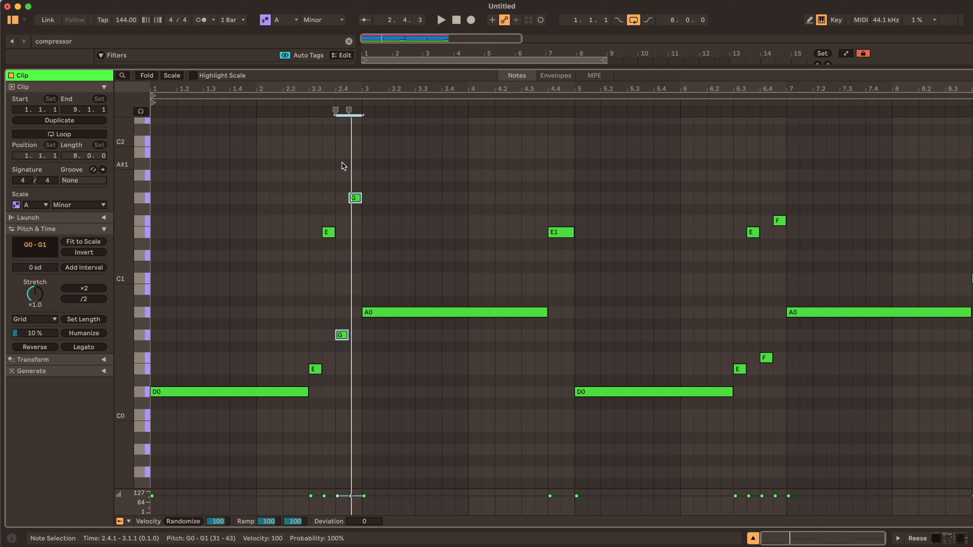
click(317, 100)
key(space)
key(space)
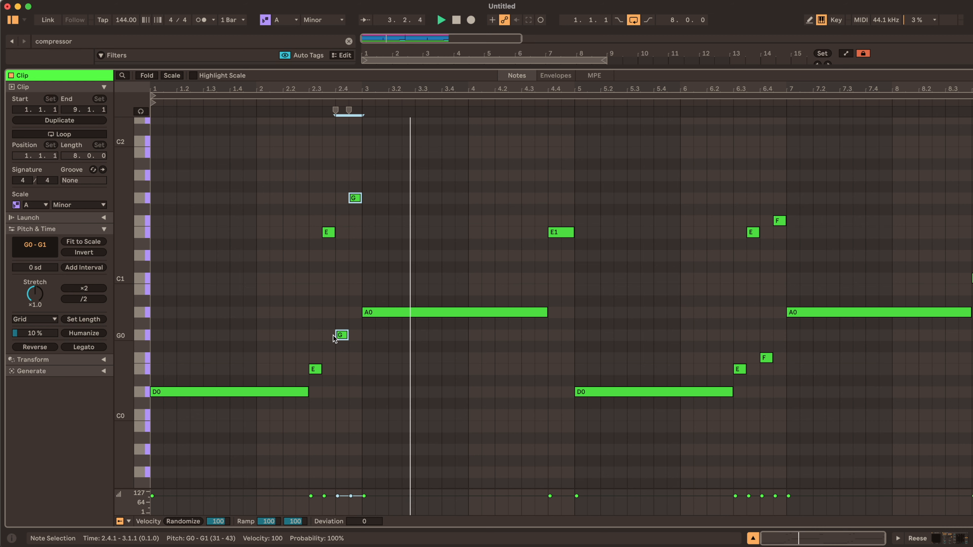
click(561, 232)
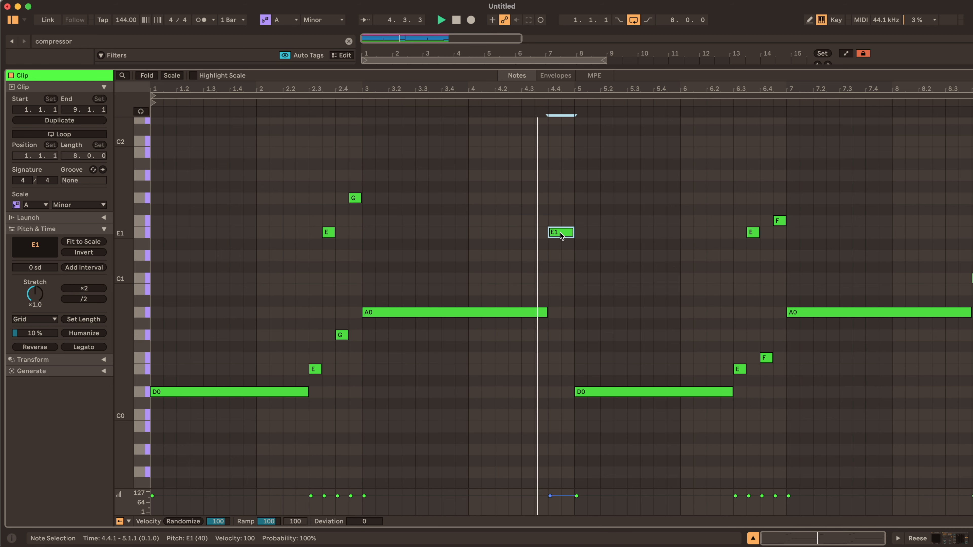
Reopen Serum on the Reese track, enable filter key tracking and readjust the MG Low 18 cutoff
drag(623, 68, 590, 411)
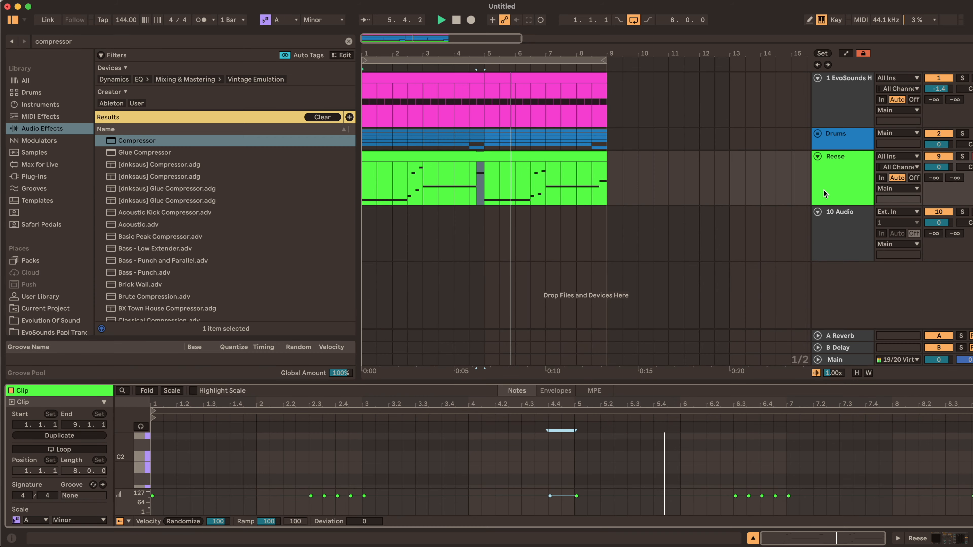
key(shift+Tab)
click(32, 413)
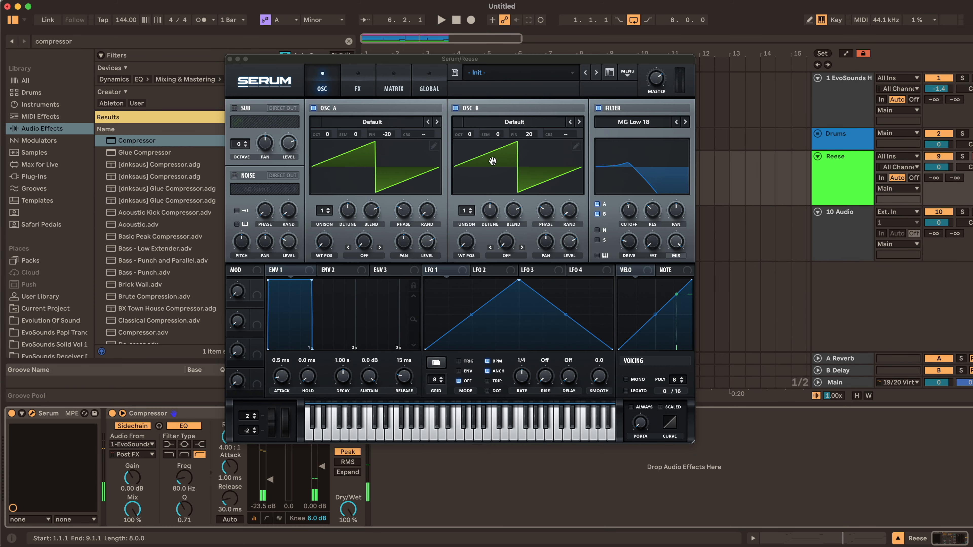
drag(628, 210, 625, 214)
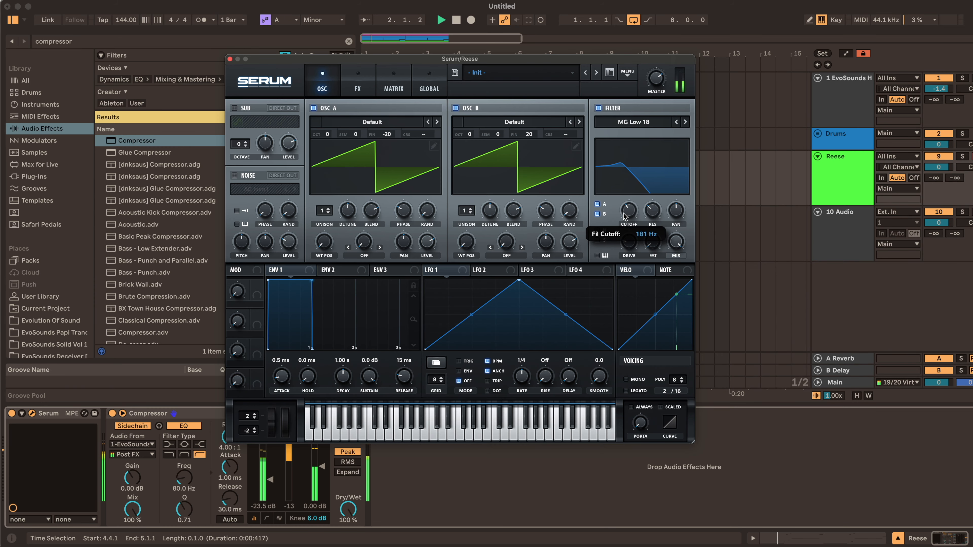
click(597, 255)
key(space)
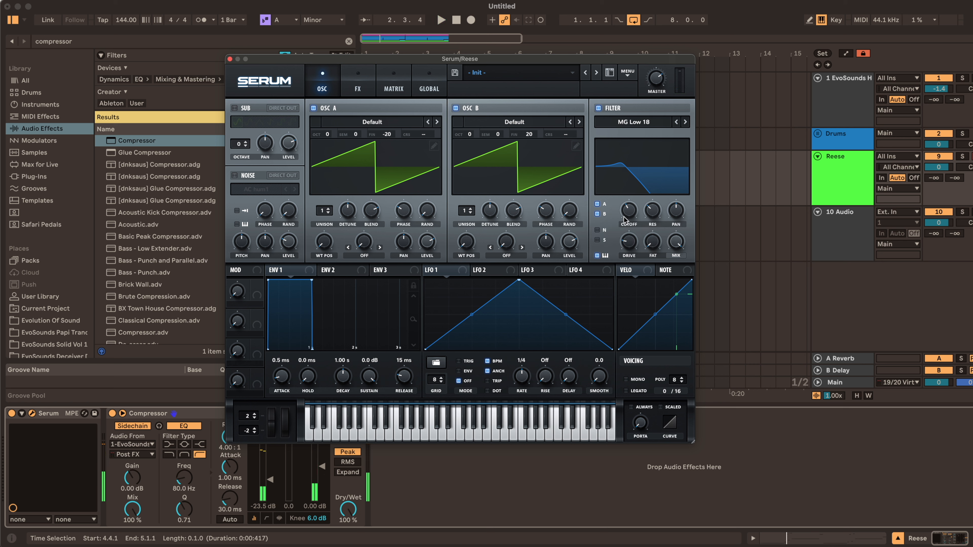
drag(623, 217, 631, 200)
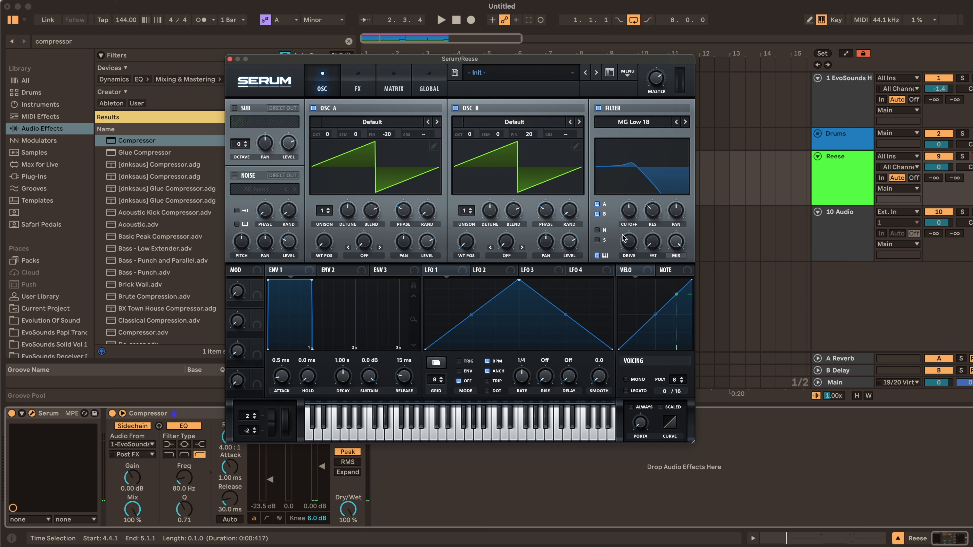
Set Serum's filter cutoff to 946 Hz and enable its EQ effect with a peak-shaped upper band that gently cuts the mids
mouse_move(629, 217)
mouse_down()
mouse_move(612, 218)
mouse_move(617, 210)
mouse_move(626, 240)
mouse_move(625, 216)
mouse_up()
key(space)
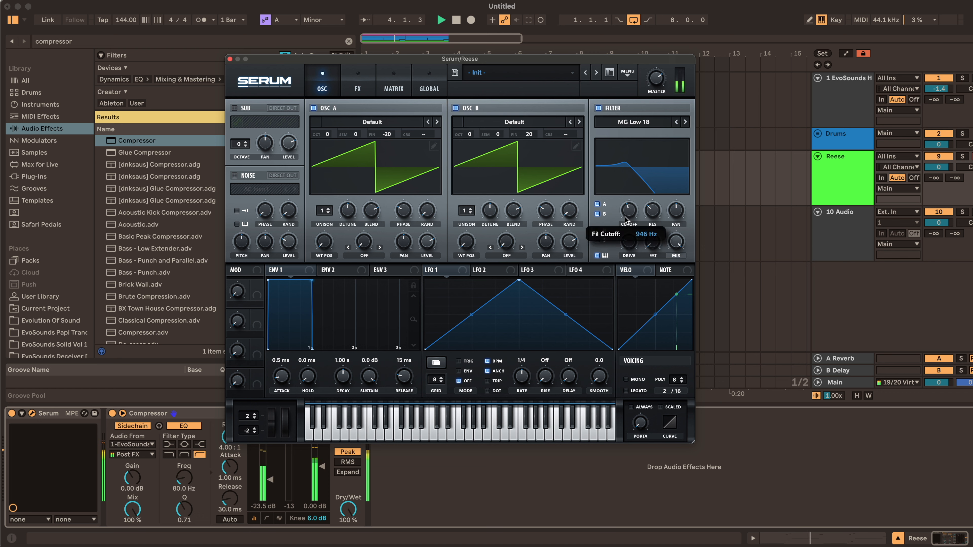
click(358, 82)
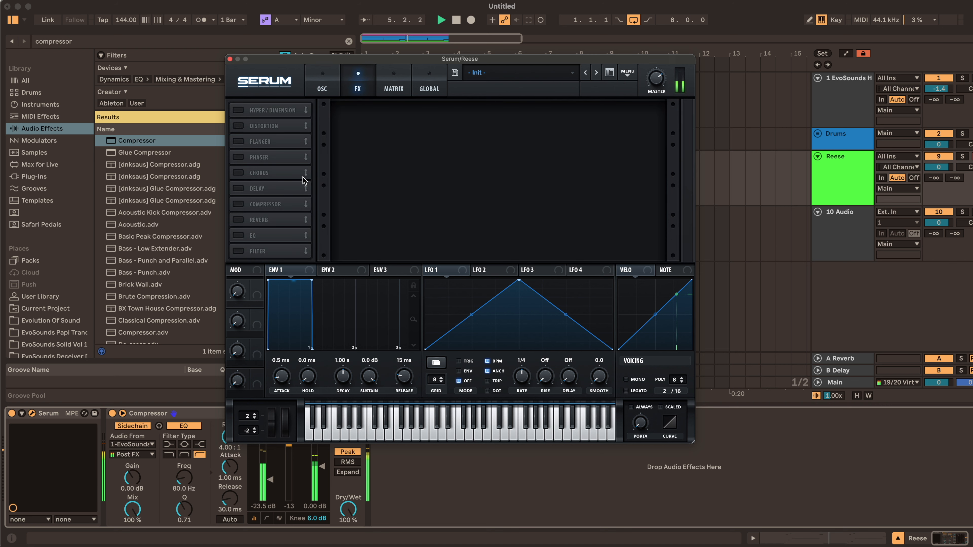
click(238, 235)
click(527, 118)
drag(611, 118, 561, 130)
drag(556, 118, 595, 147)
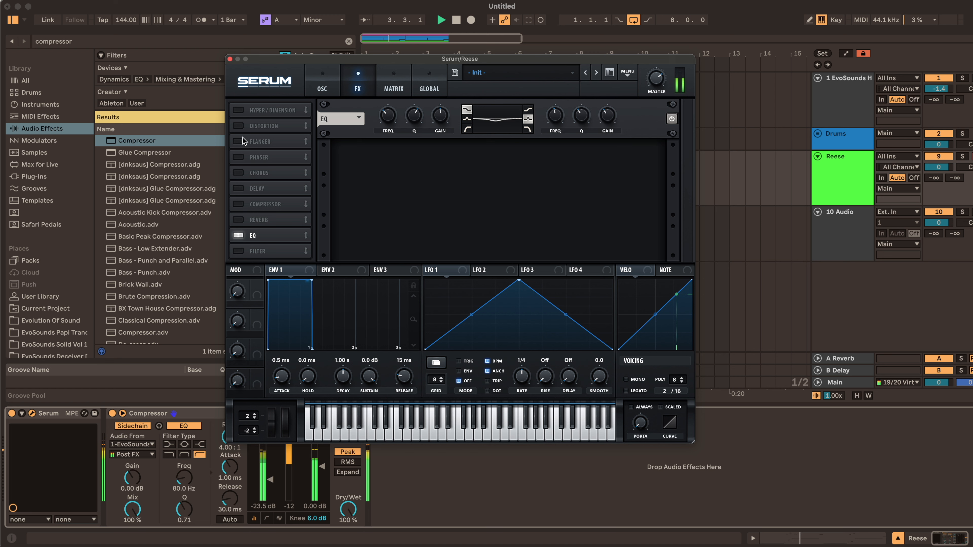
Enable Serum's Distortion effect, choose the SoftClip type and raise its drive
click(238, 126)
click(399, 119)
click(398, 146)
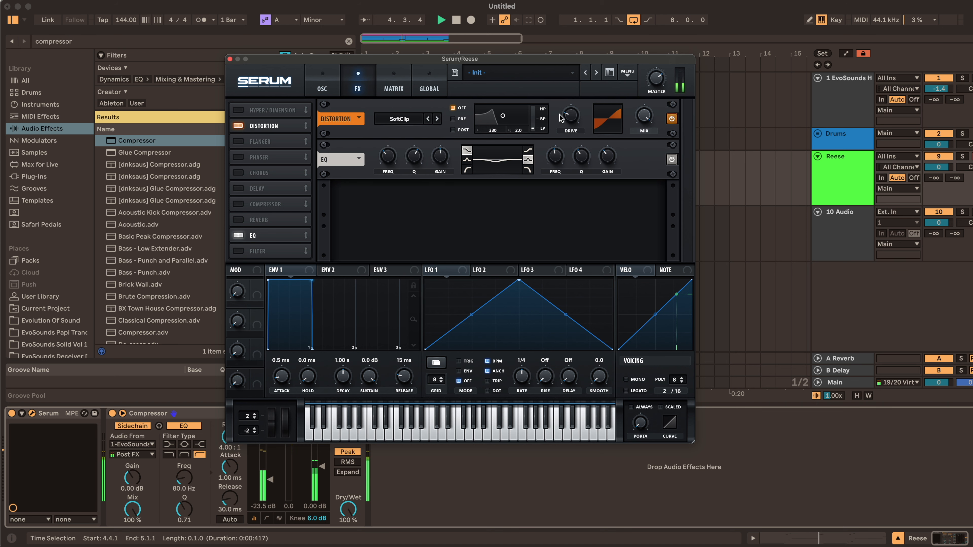
drag(586, 49, 588, 62)
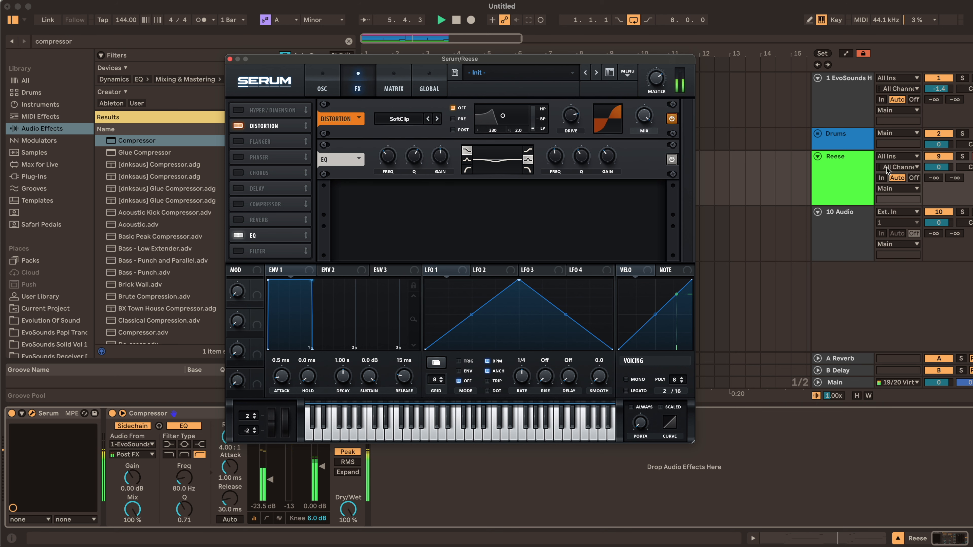
Close Serum and raise the Reese track's volume to 0.7 dB in the Session View mixer
click(230, 59)
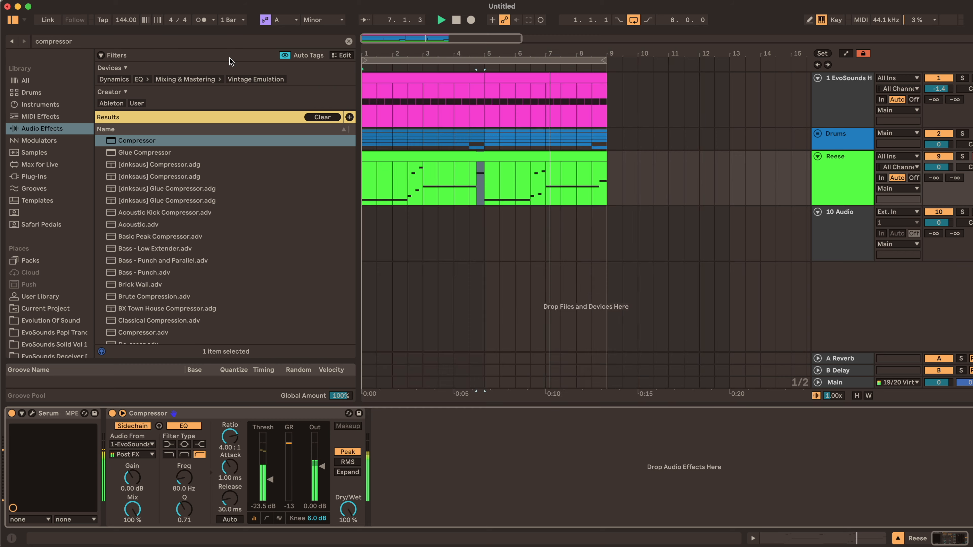
key(Tab)
drag(514, 231, 514, 229)
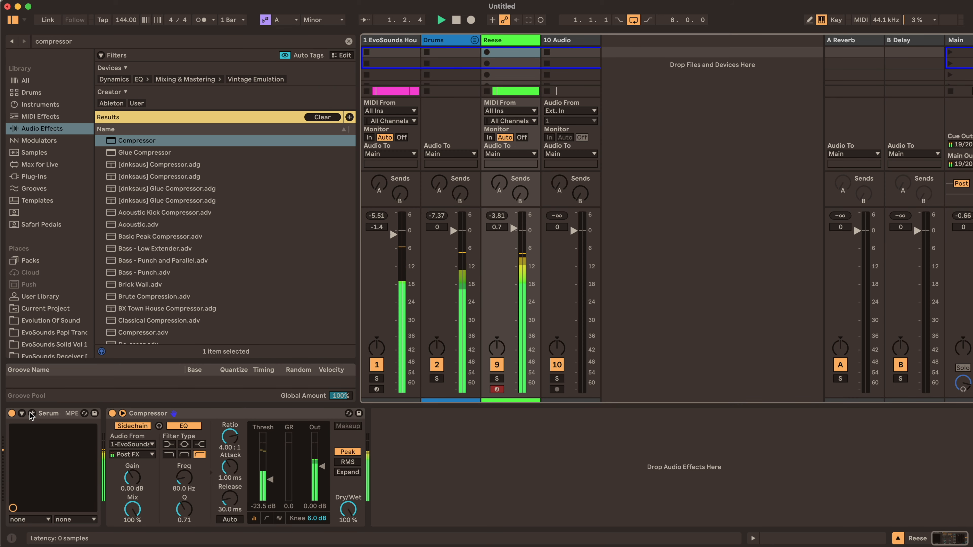
Reopen Serum on the Reese track, readjust the filter cutoff, check the effects rack and close the plug-in
click(33, 413)
drag(623, 216, 623, 215)
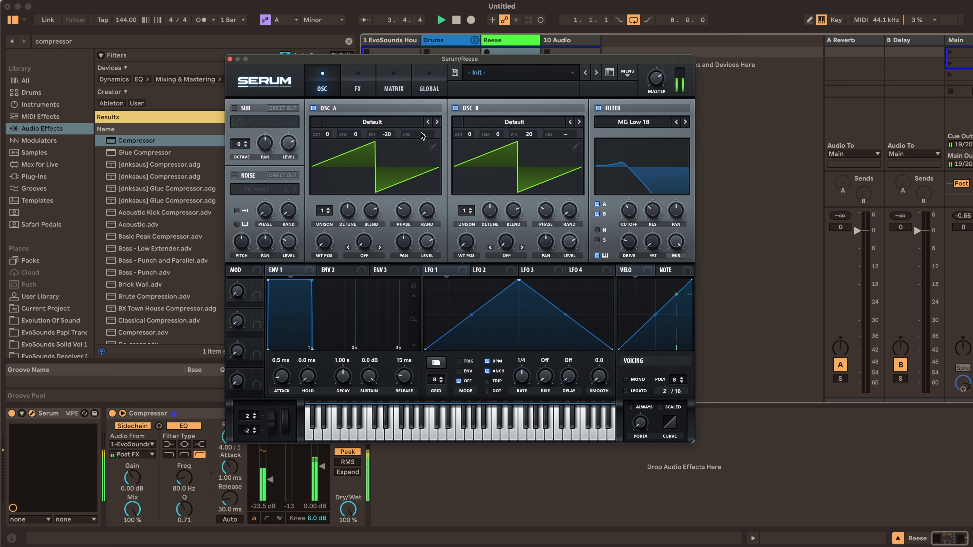
click(357, 89)
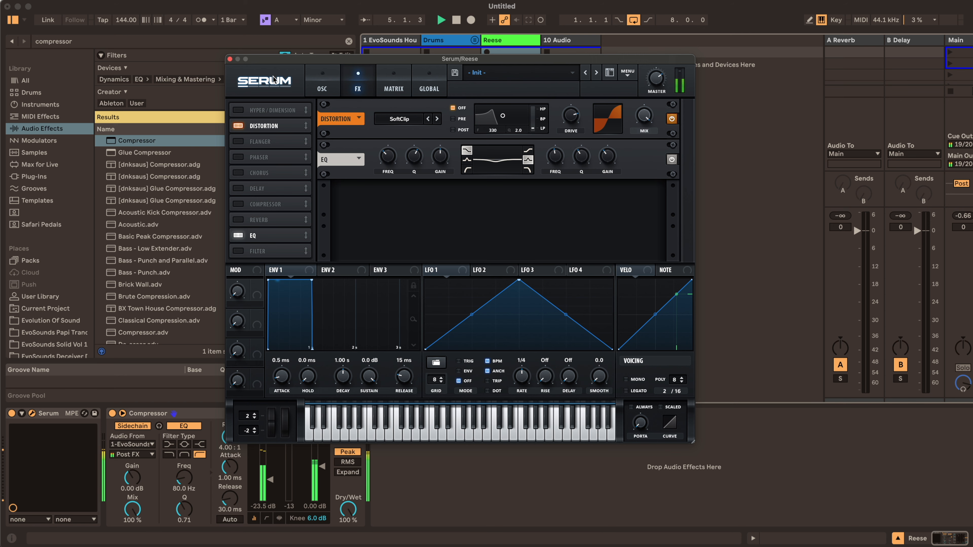
click(229, 58)
Set the Reese Compressor's sidechain EQ frequency to 132 Hz and its threshold to -30.5 dB during playback
drag(187, 484, 202, 481)
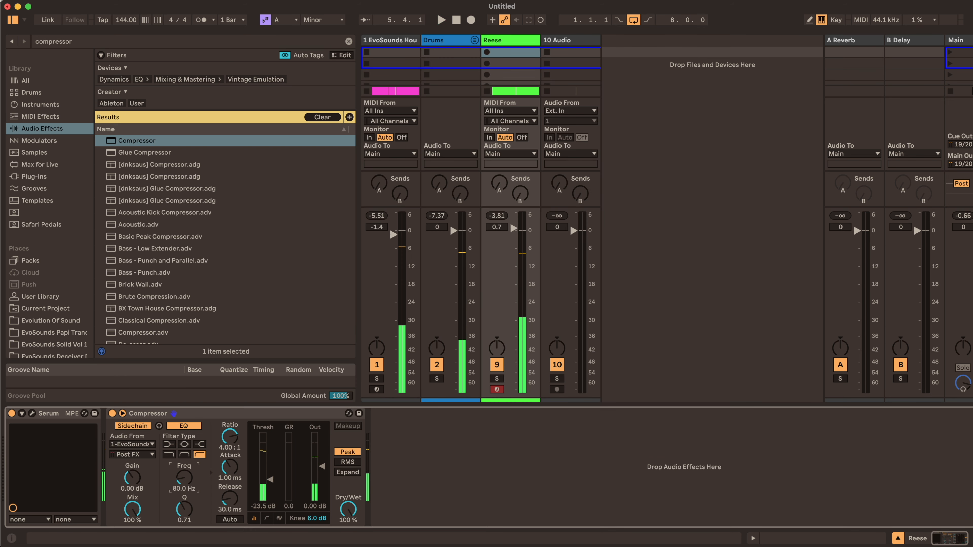
key(space)
drag(271, 480, 271, 485)
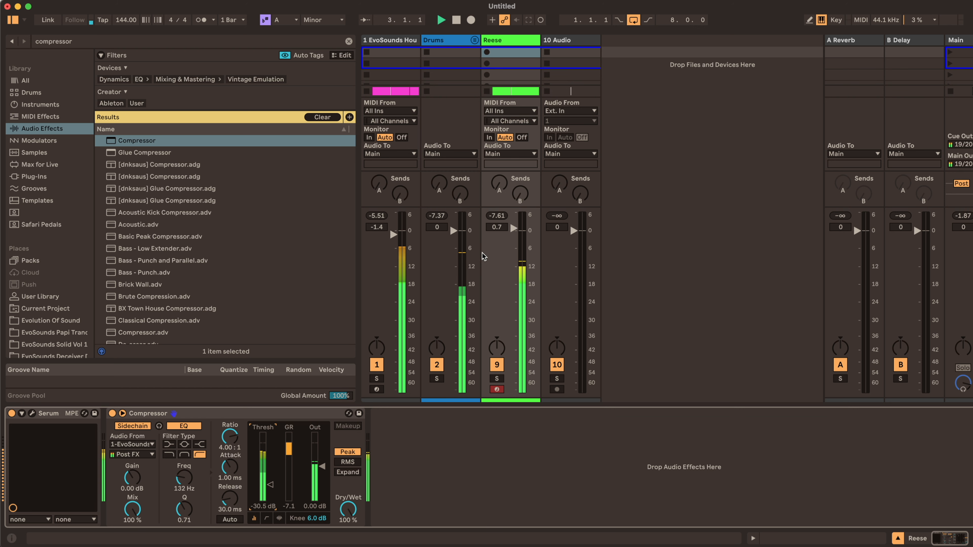
key(space)
Select the Drums group track, briefly unfolding and refolding it, to bring up its empty device chain
click(473, 53)
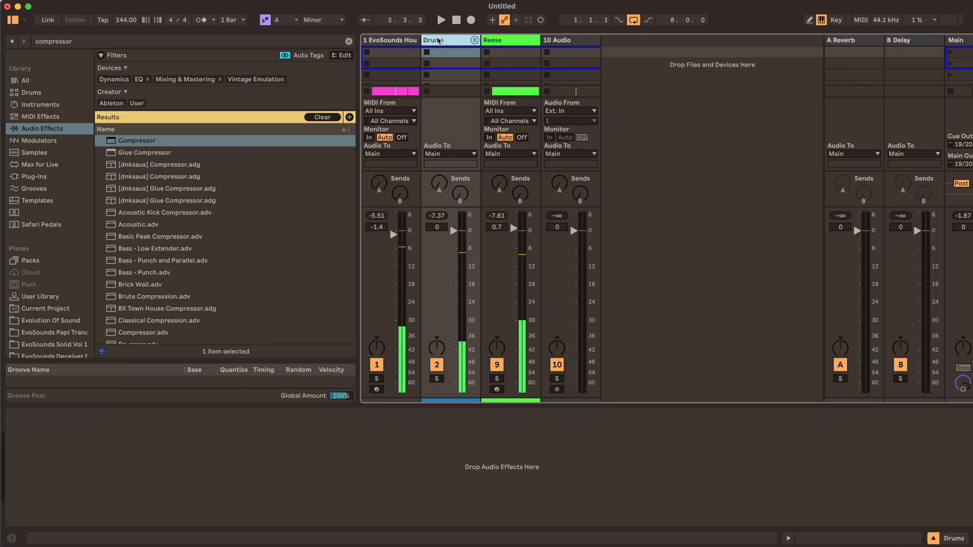
click(474, 39)
click(474, 40)
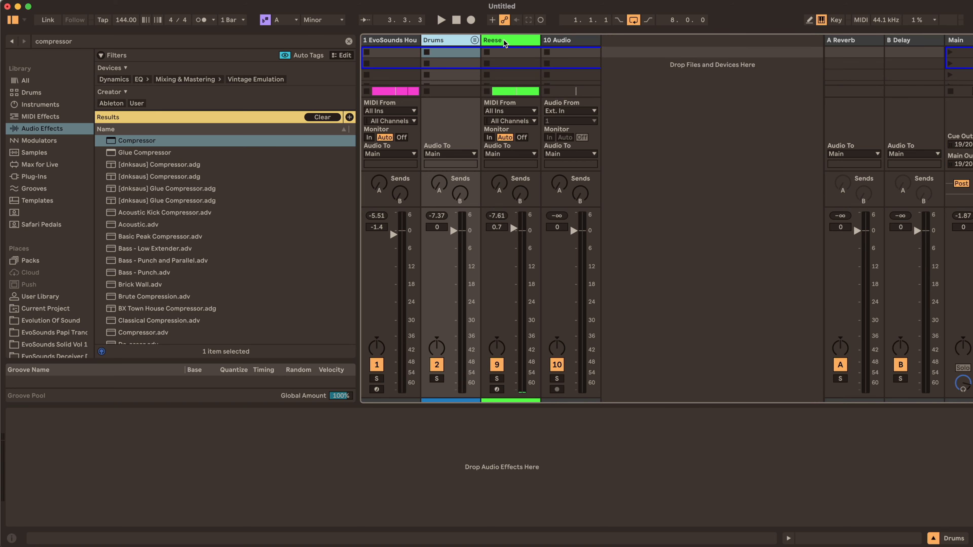
click(480, 41)
click(459, 41)
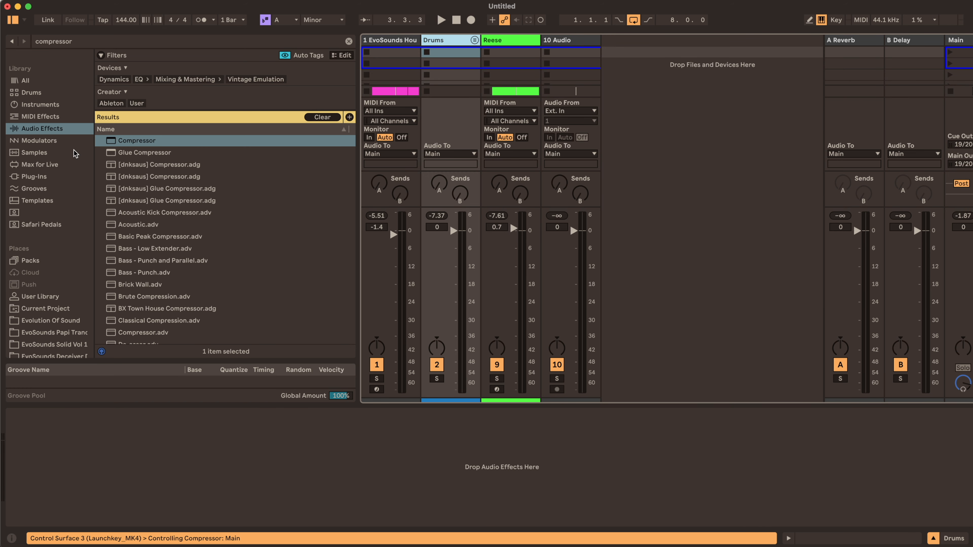
Search the audio effects for "drum bu" and load Drum Buss onto the Drums group
click(45, 133)
scroll(175, 154, down, 3)
scroll(174, 154, up, 3)
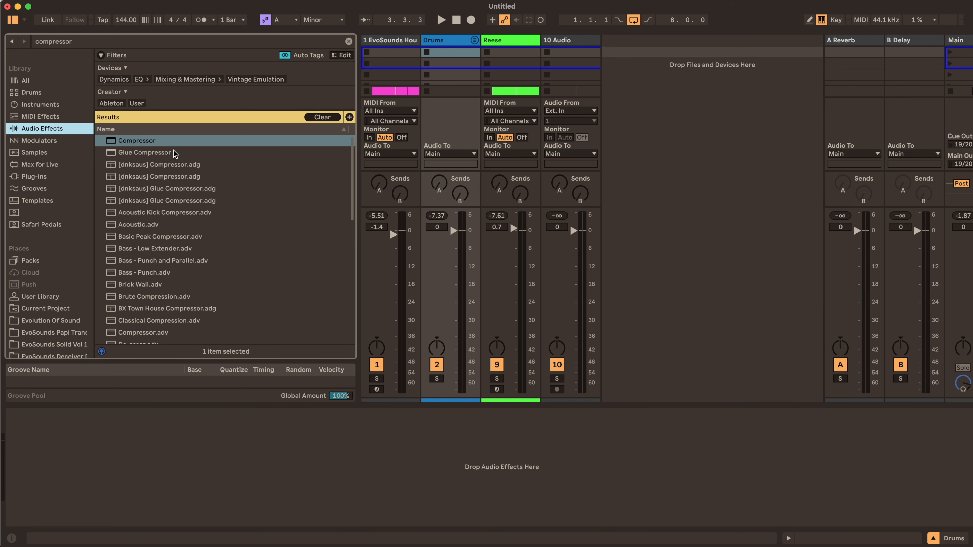
click(348, 42)
text(drum bu)
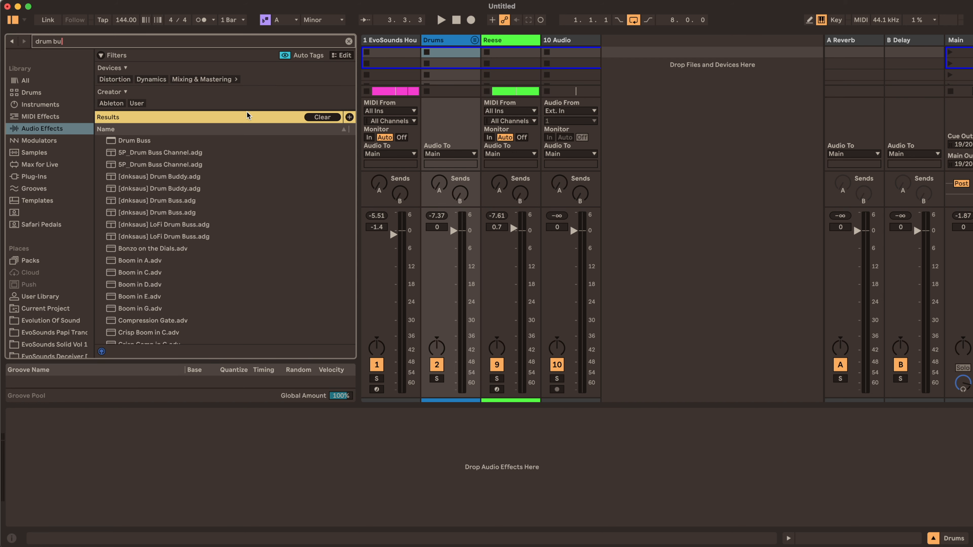
click(137, 130)
click(135, 141)
double_click(133, 141)
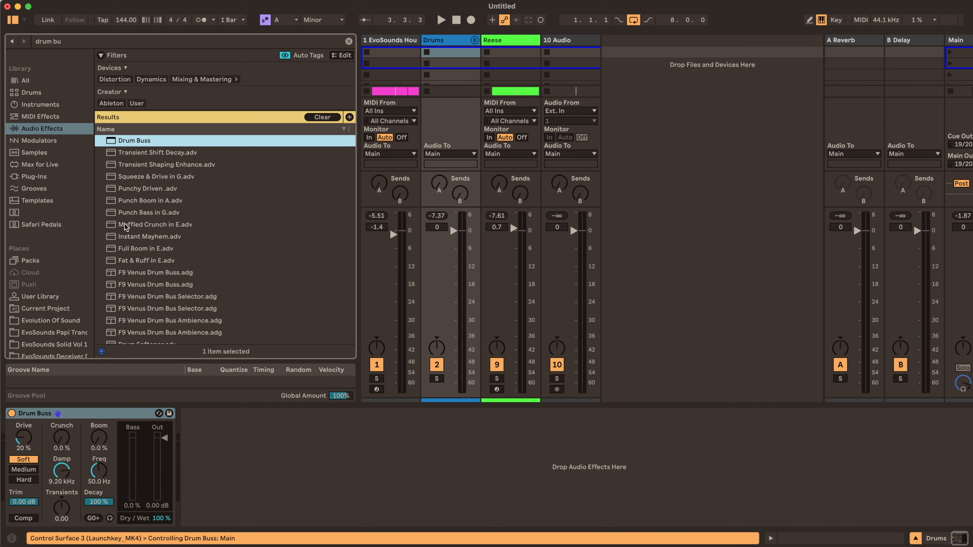
Set Drum Buss to 79 % drive, 4.0 % crunch, 20.0 kHz damping and -4.92 dB output while listening to the loop
key(space)
key(space)
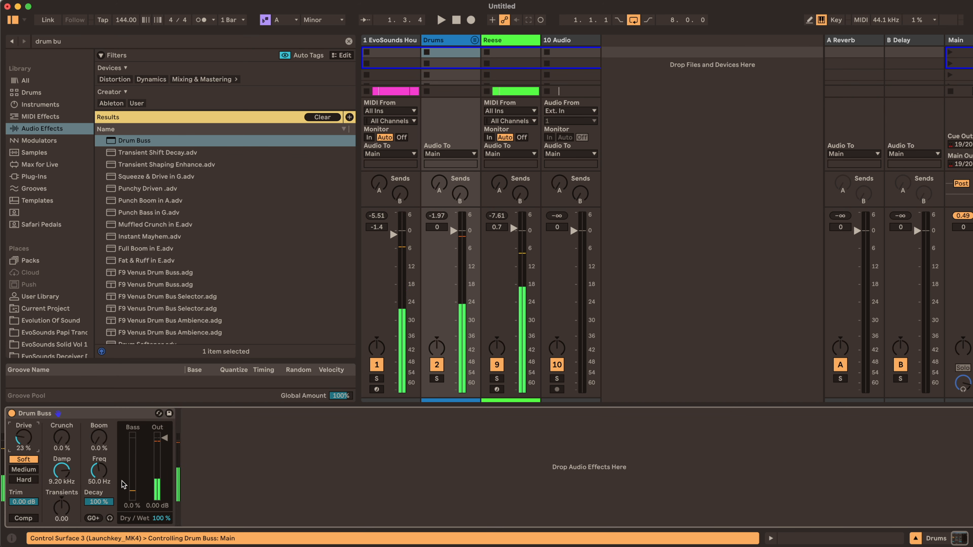
drag(158, 440, 166, 448)
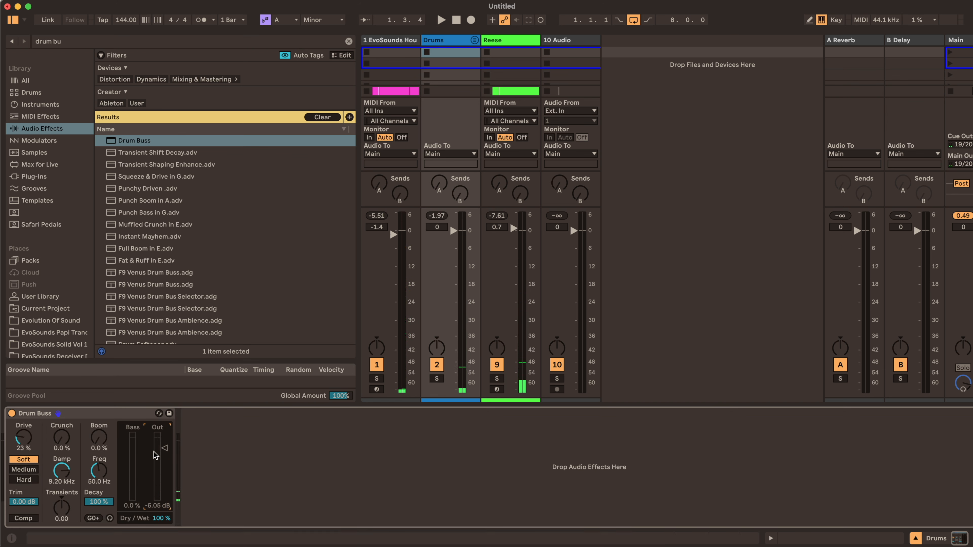
key(space)
drag(62, 438, 62, 377)
drag(61, 475, 62, 495)
drag(24, 437, 24, 402)
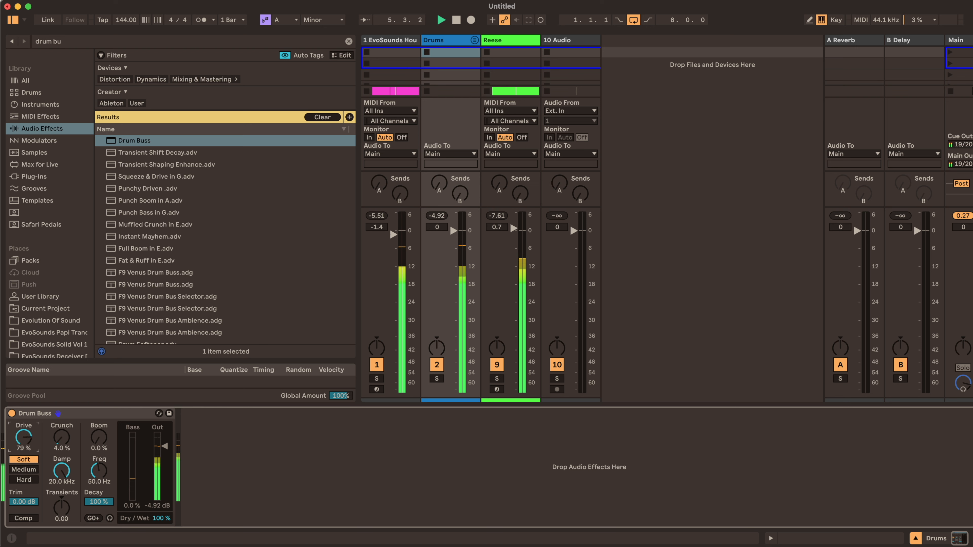
Bypass Drum Buss and load the TAUPETAPE plug-in after it on the Drums group
click(12, 413)
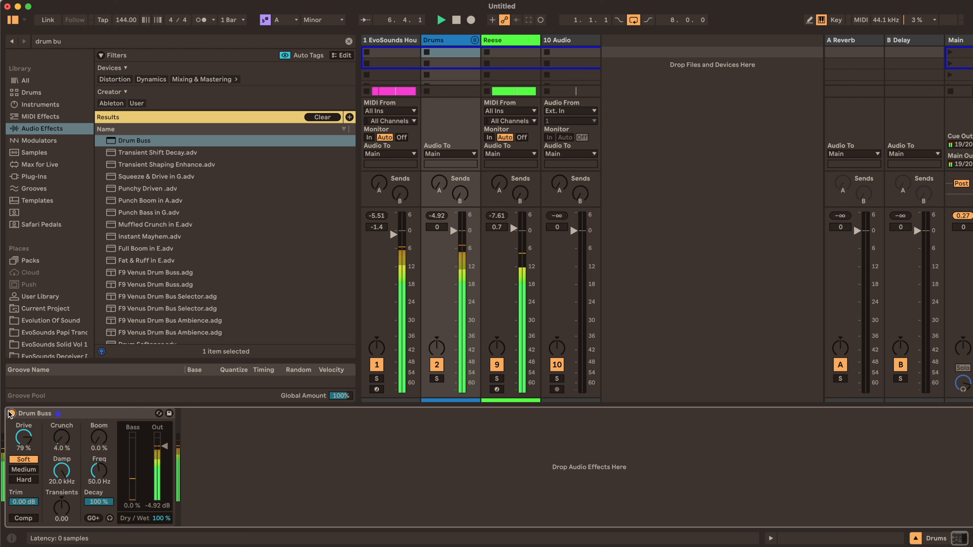
key(space)
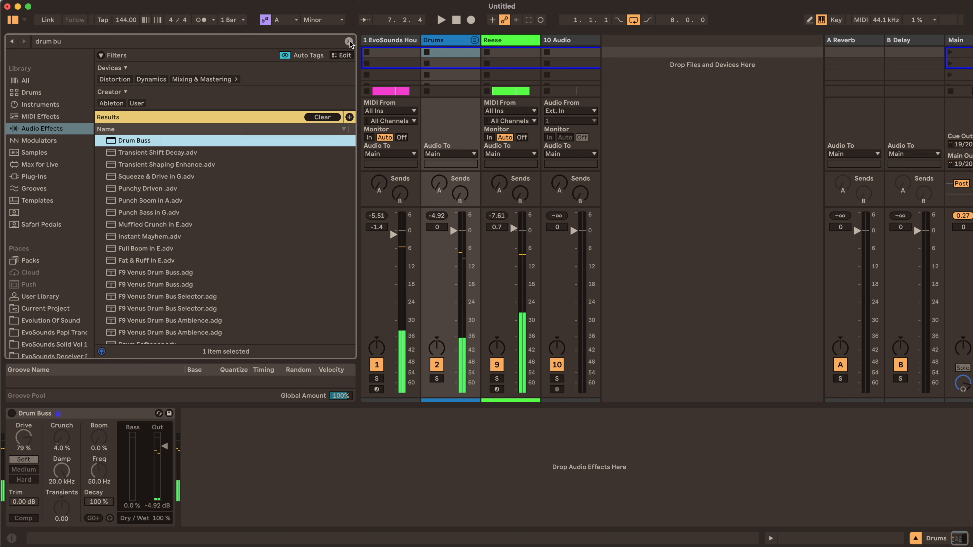
click(349, 41)
text(taupe)
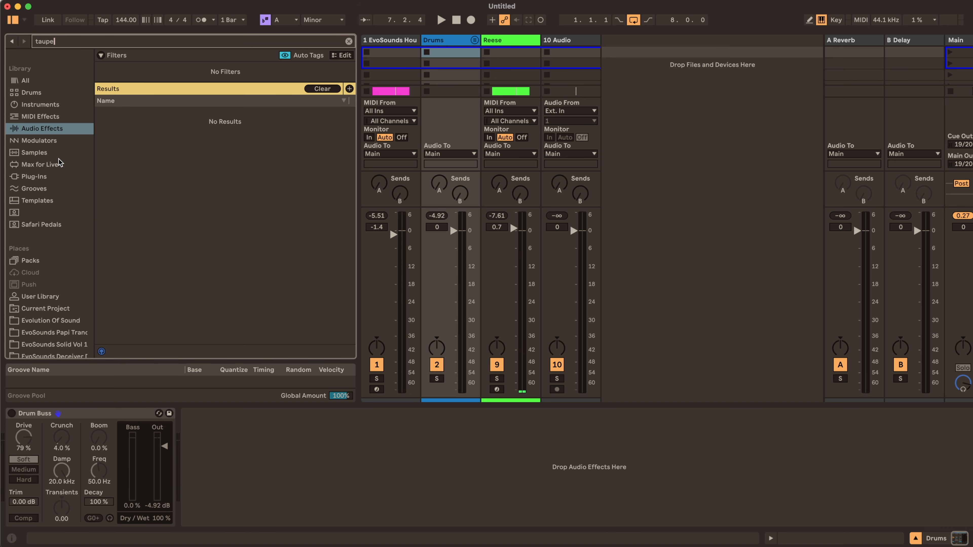
click(35, 179)
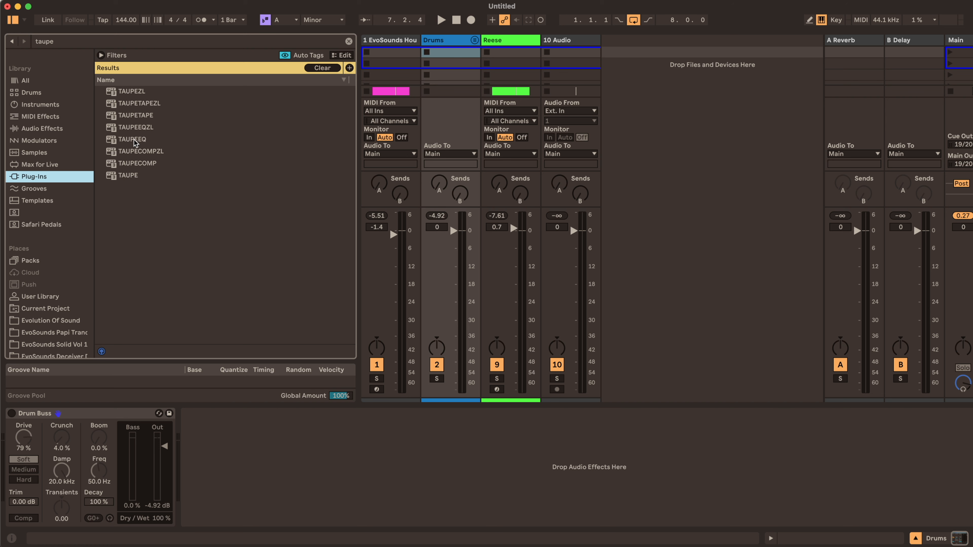
double_click(132, 116)
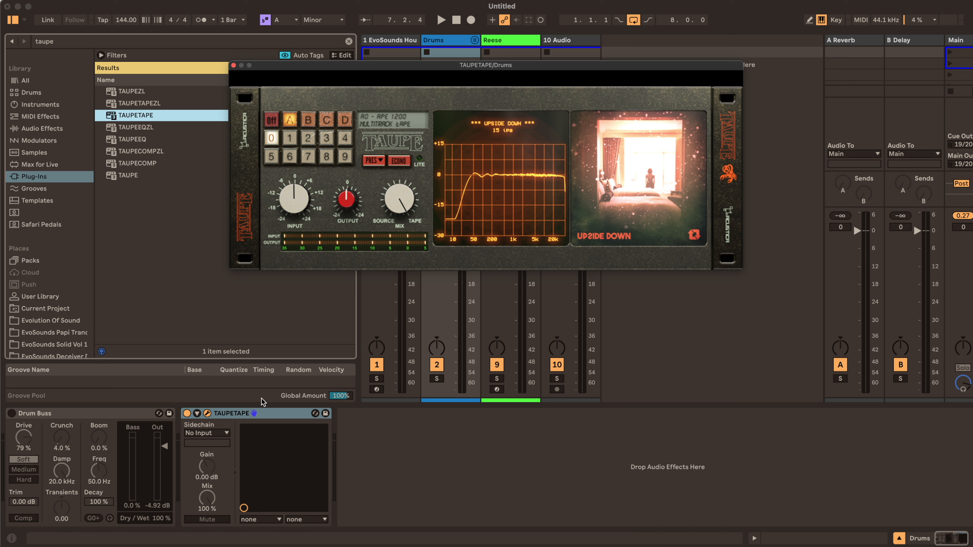
Solo the Drums group and insert a Utility audio effect between Drum Buss and TAUPETAPE
click(436, 379)
click(349, 41)
text(utility)
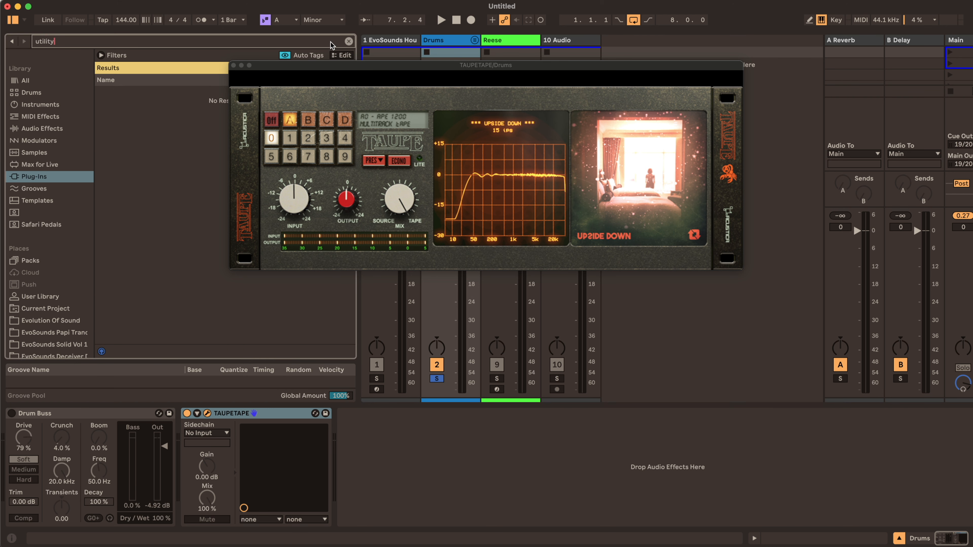
click(51, 132)
drag(127, 140, 192, 473)
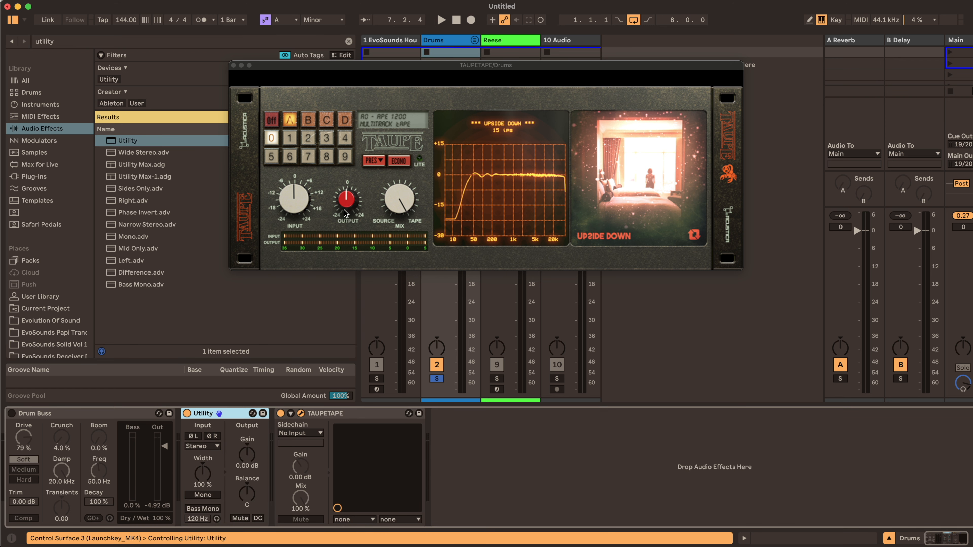
Audition TAUPETAPE programs A3 and A7 during playback with the input turned up, and settle on stereo tape A8
key(space)
click(327, 138)
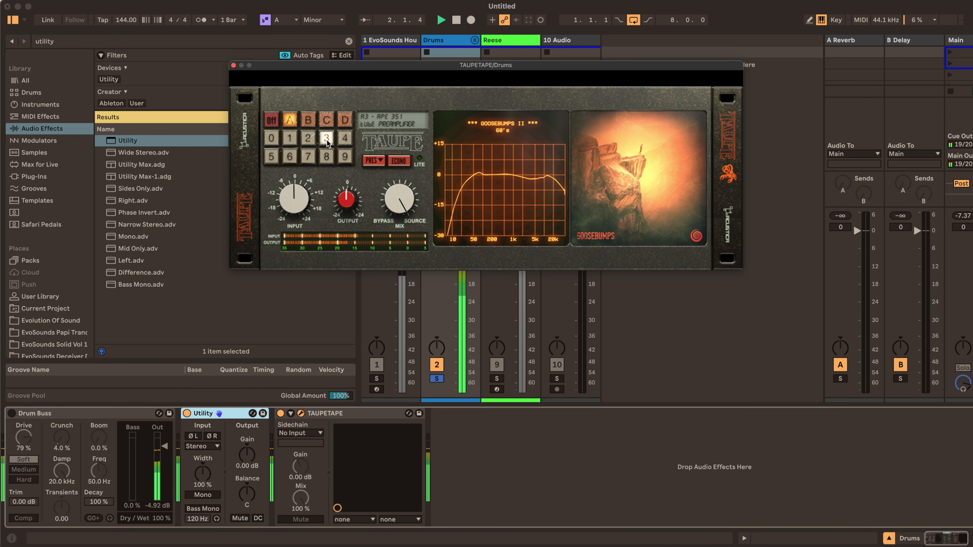
click(313, 159)
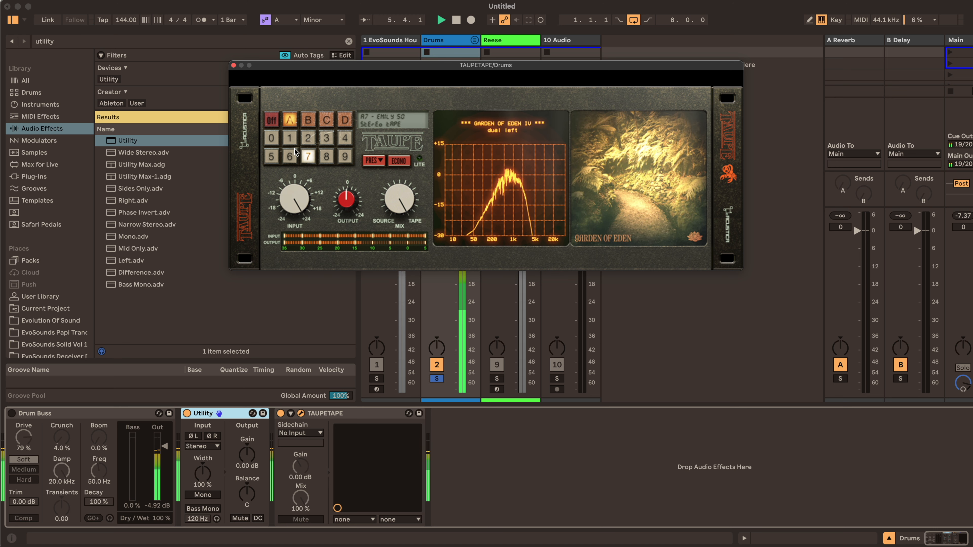
click(326, 156)
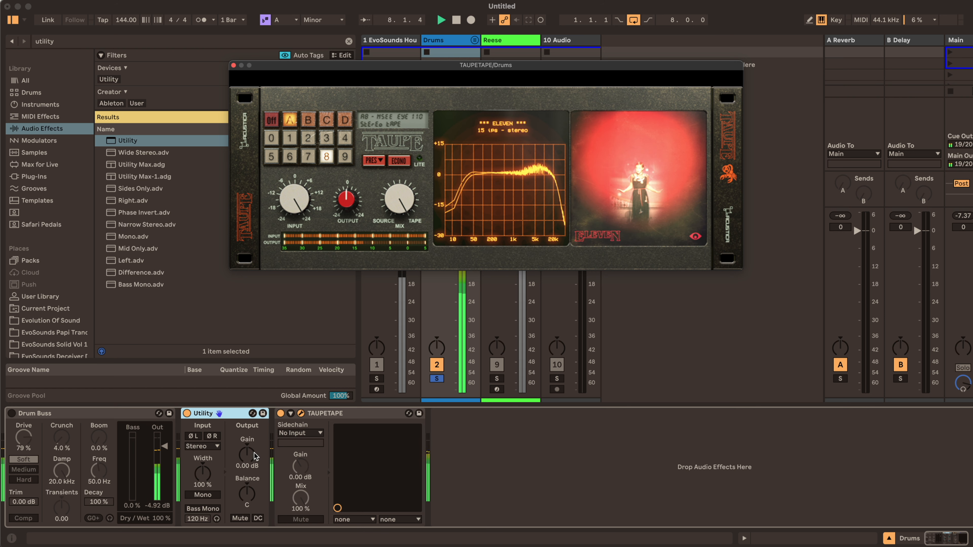
Raise the Utility gain to 14.4 dB and turn down TAUPETAPE's output to compensate
drag(256, 455, 255, 430)
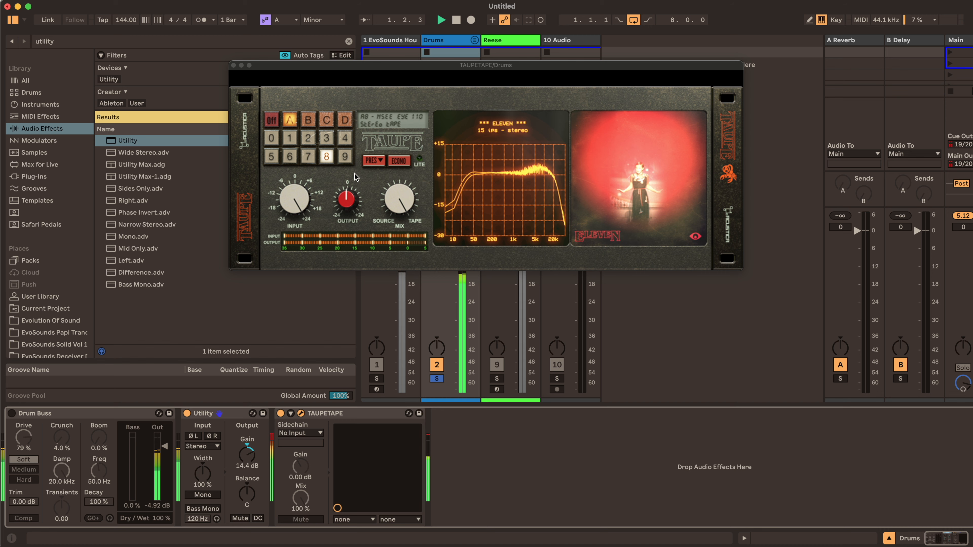
drag(343, 197, 338, 208)
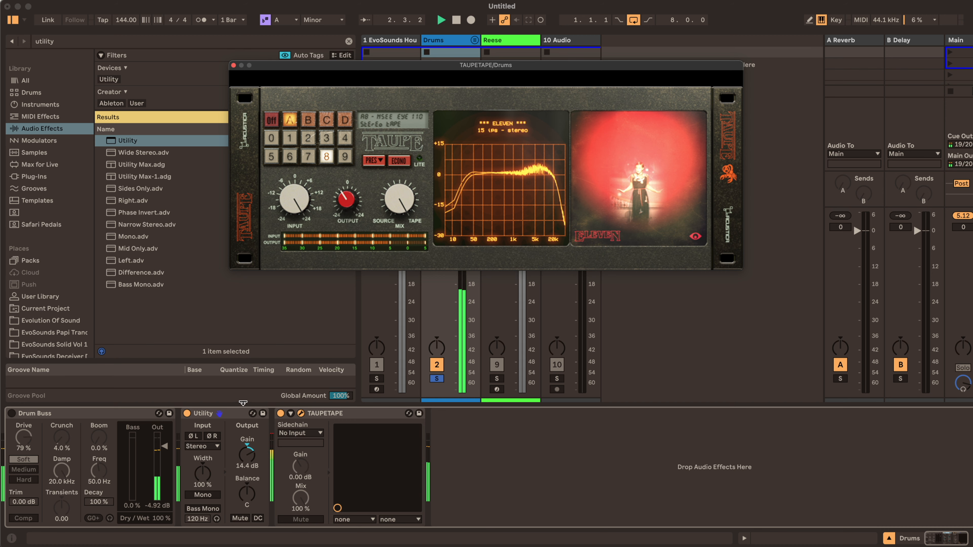
Move the TAUPETAPE window off the mixer, unsolo the Drums group and unfold its tracks
drag(332, 74, 652, 88)
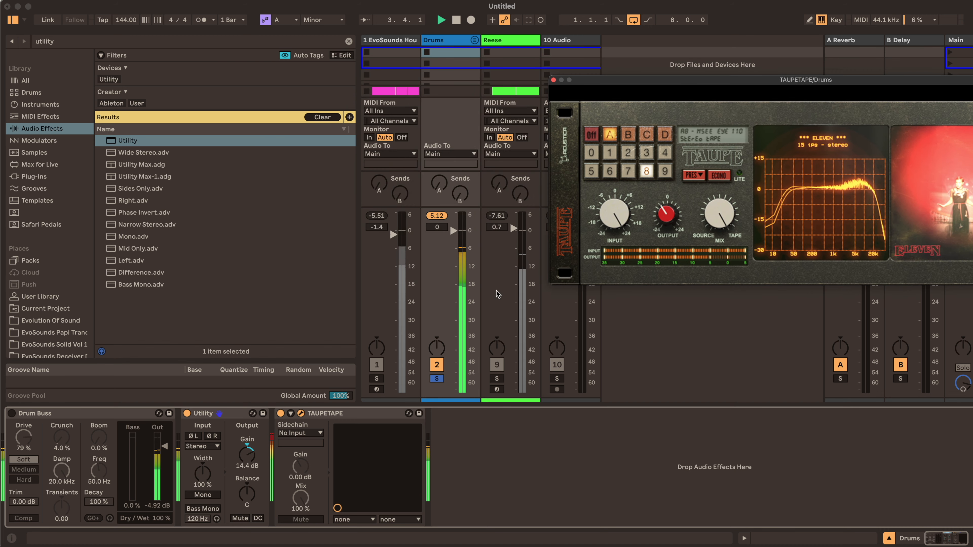
click(437, 378)
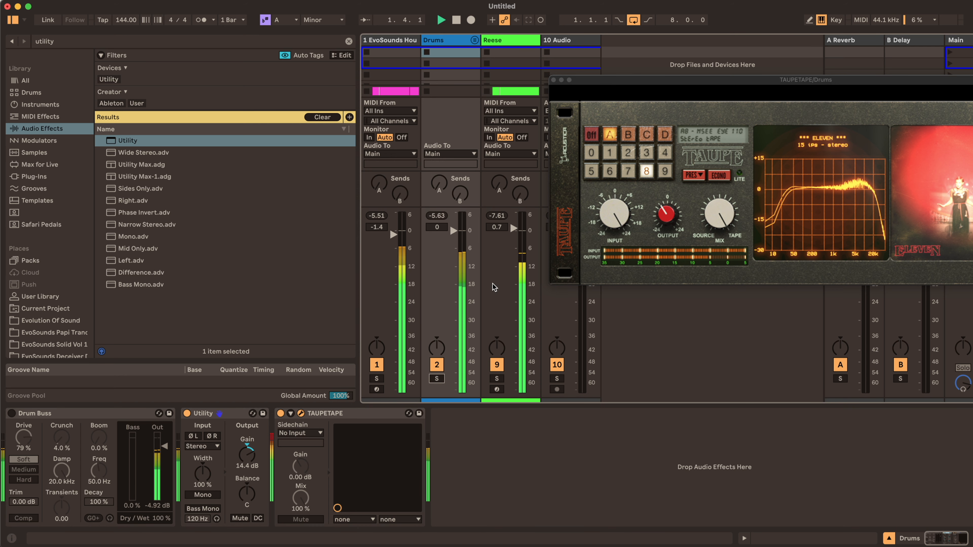
click(475, 40)
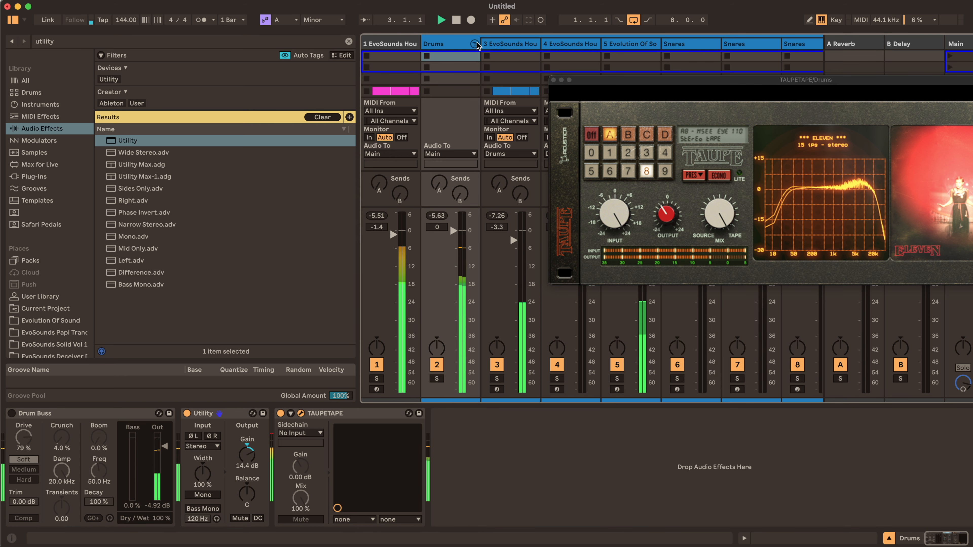
Move the TAUPETAPE window aside, briefly solo the Evolution Of Sound track and lower its volume to -12.3 dB
drag(582, 83, 518, 390)
scroll(593, 296, right, 5)
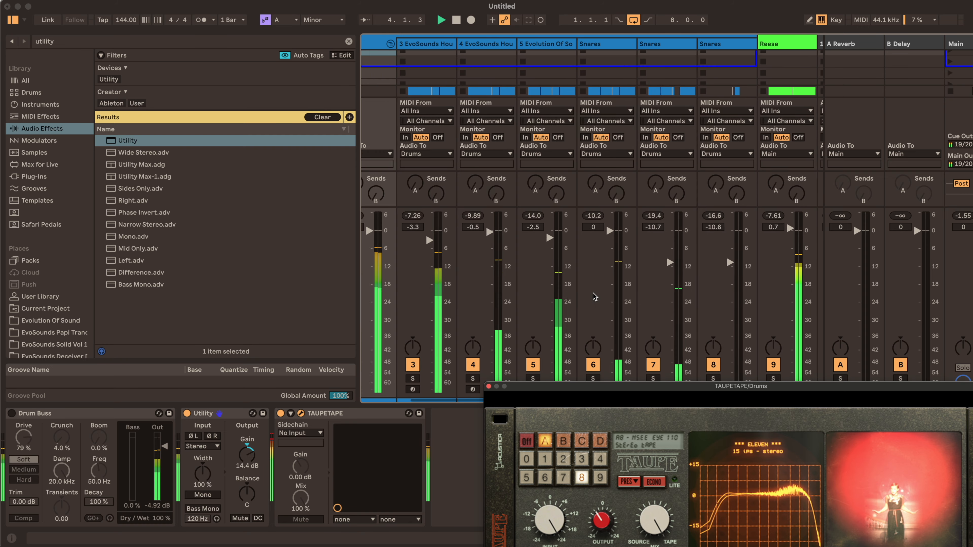
scroll(613, 276, left, 1)
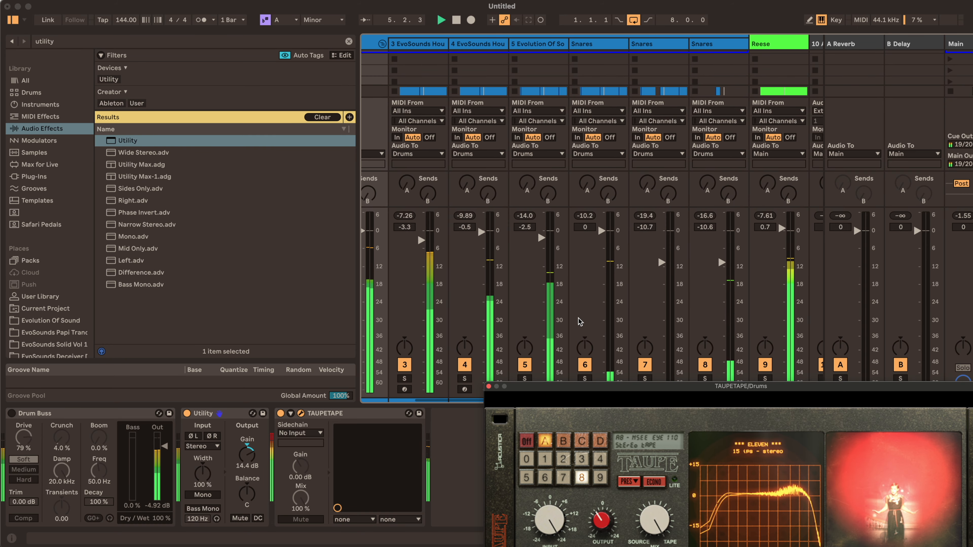
click(525, 379)
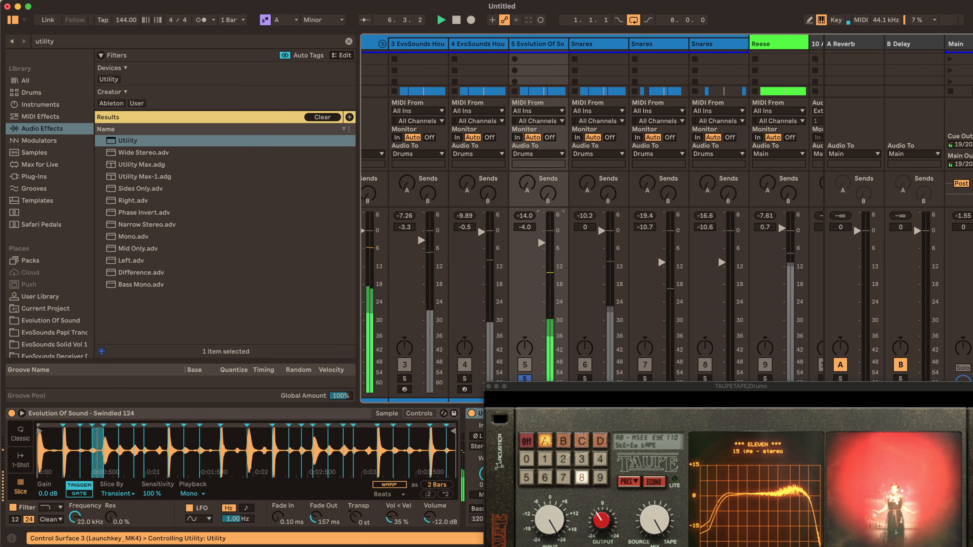
drag(541, 260, 541, 268)
click(525, 378)
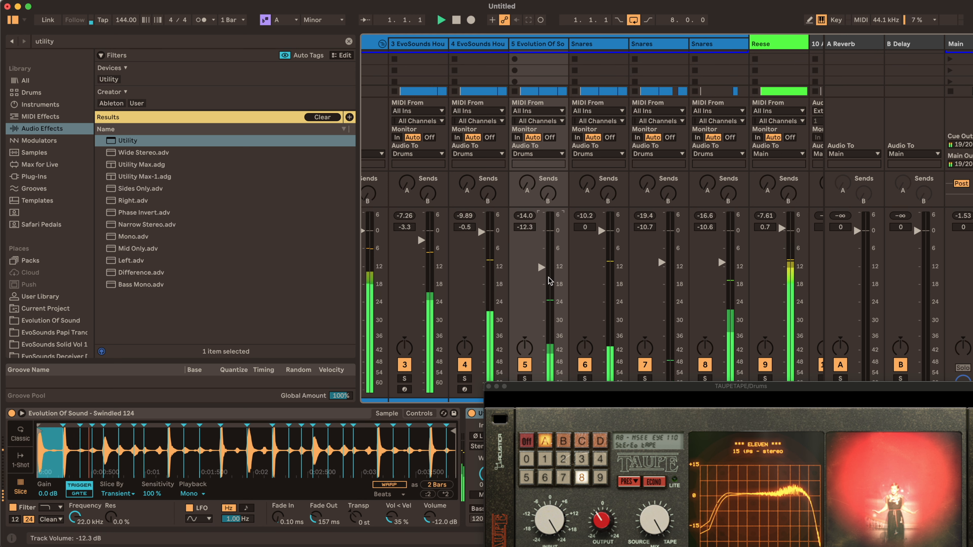
key(space)
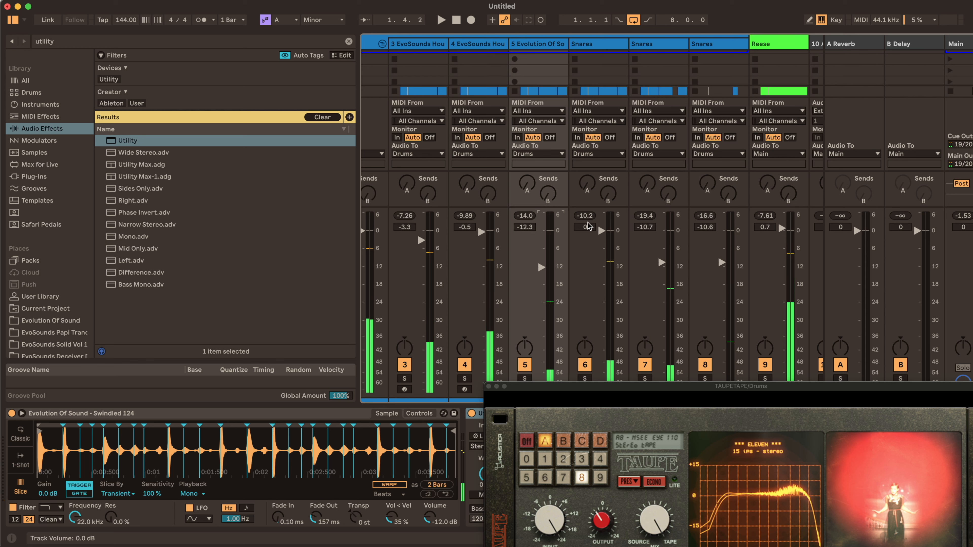
Close the TAUPETAPE window and add an EQ Eight after the Utility on the first Snares track
click(614, 44)
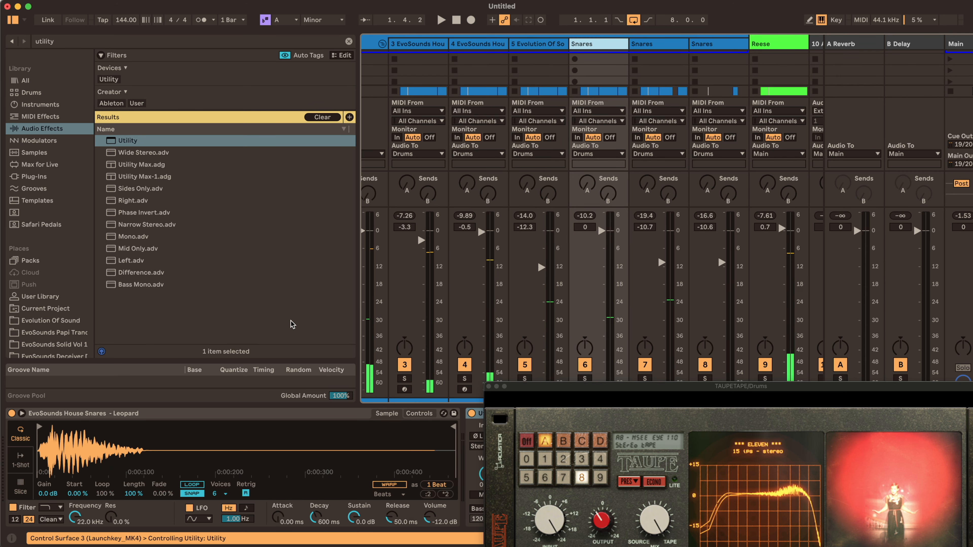
click(489, 386)
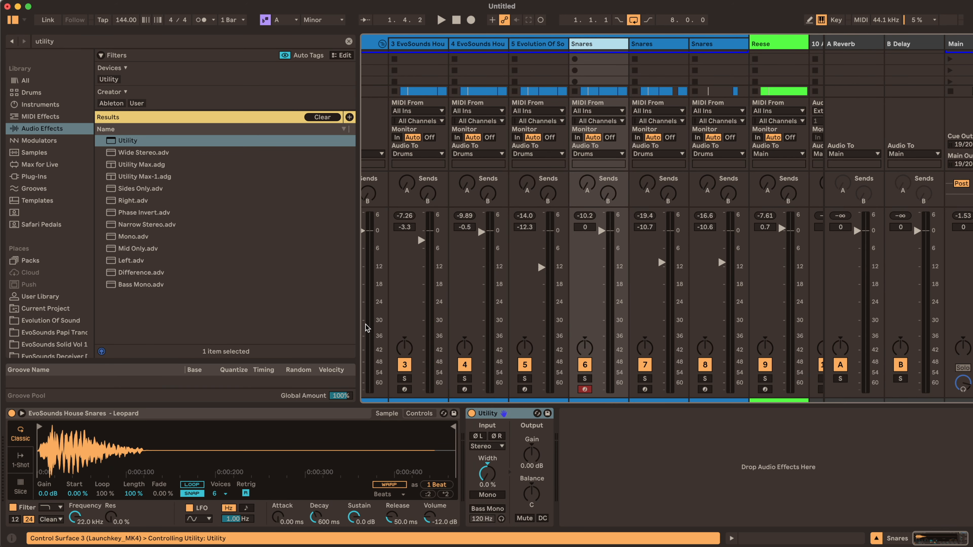
click(349, 41)
scroll(134, 268, down, 6)
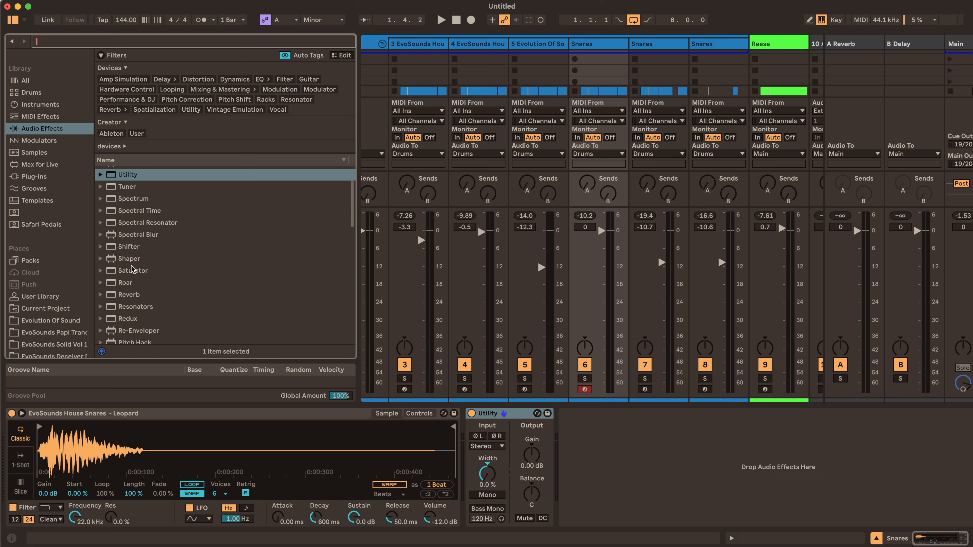
scroll(144, 281, down, 18)
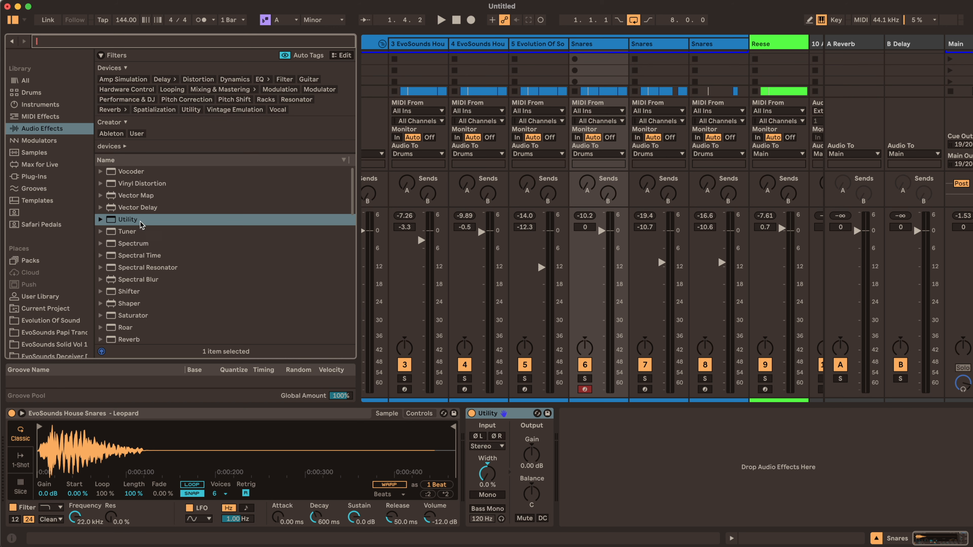
scroll(183, 317, down, 1)
double_click(131, 290)
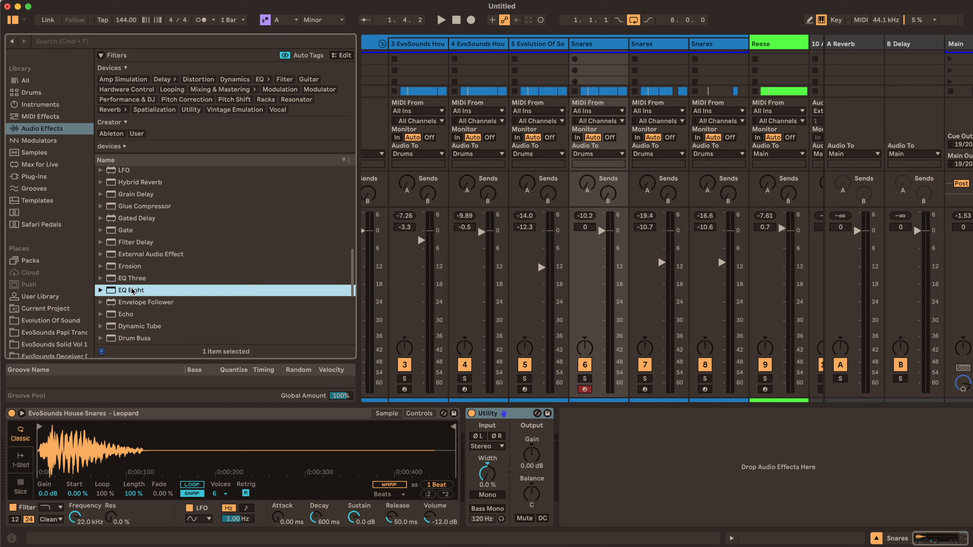
Raise the EQ Eight low-cut on the first Snares track to about 337 Hz and play the loop
click(644, 510)
click(644, 444)
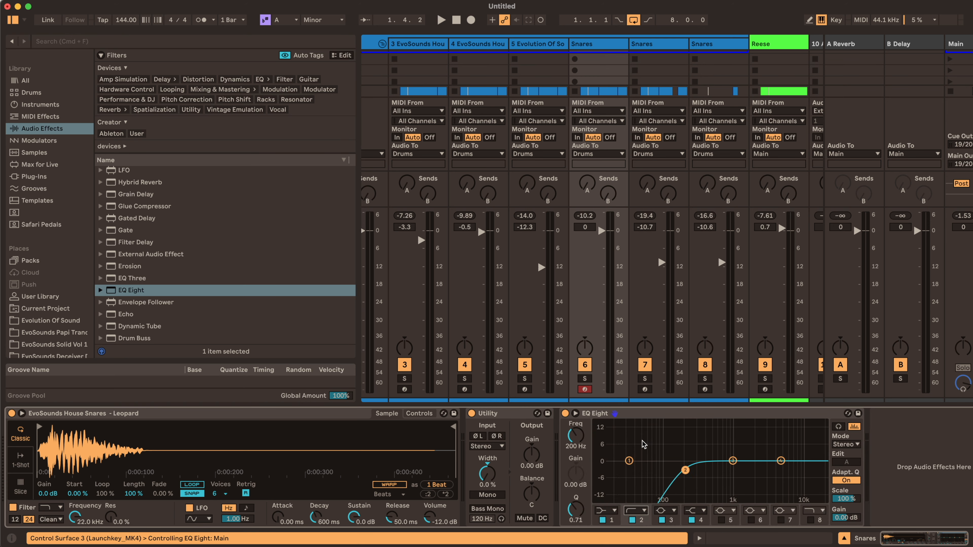
drag(685, 471, 698, 468)
key(space)
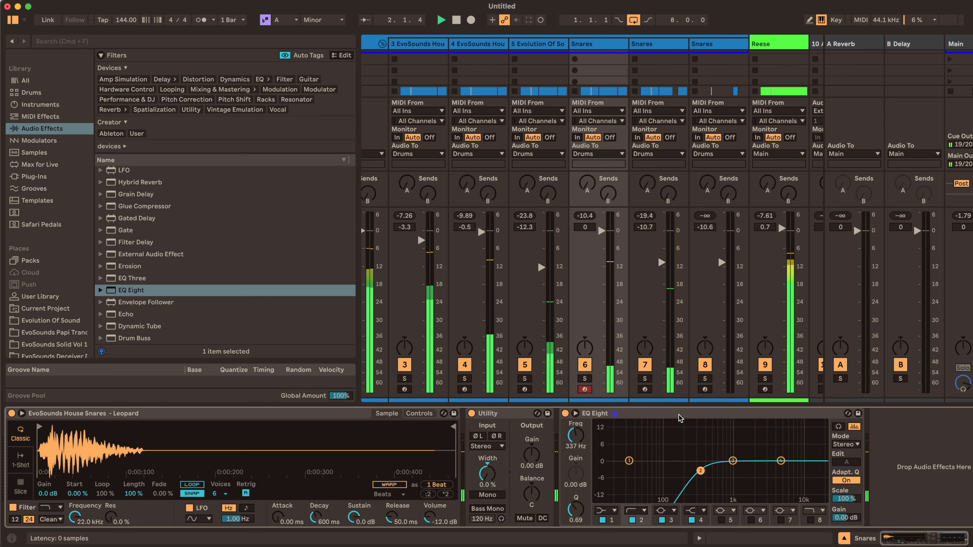
Paste a copy of the EQ Eight onto the first Snares track and lower the track's volume to -4.7 dB
key(super+c)
click(597, 44)
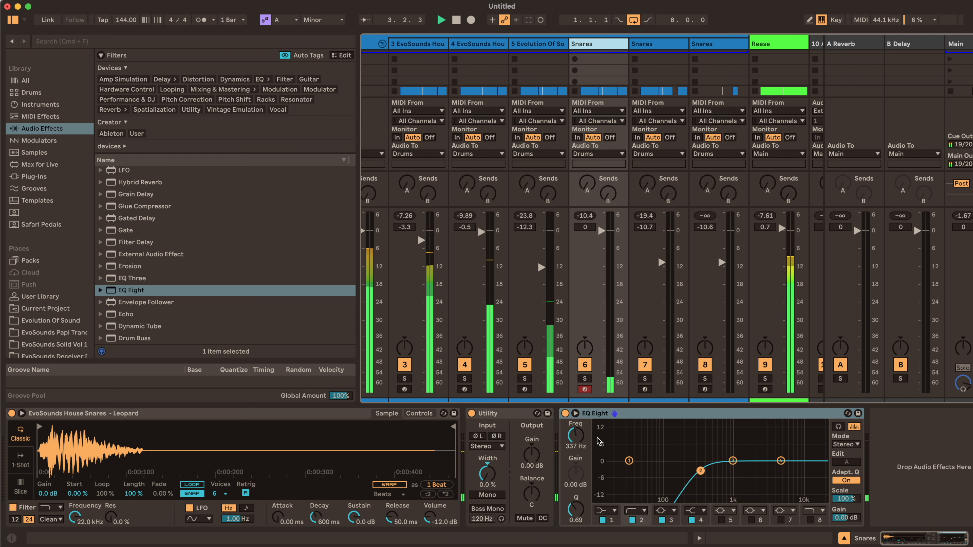
key(super+v)
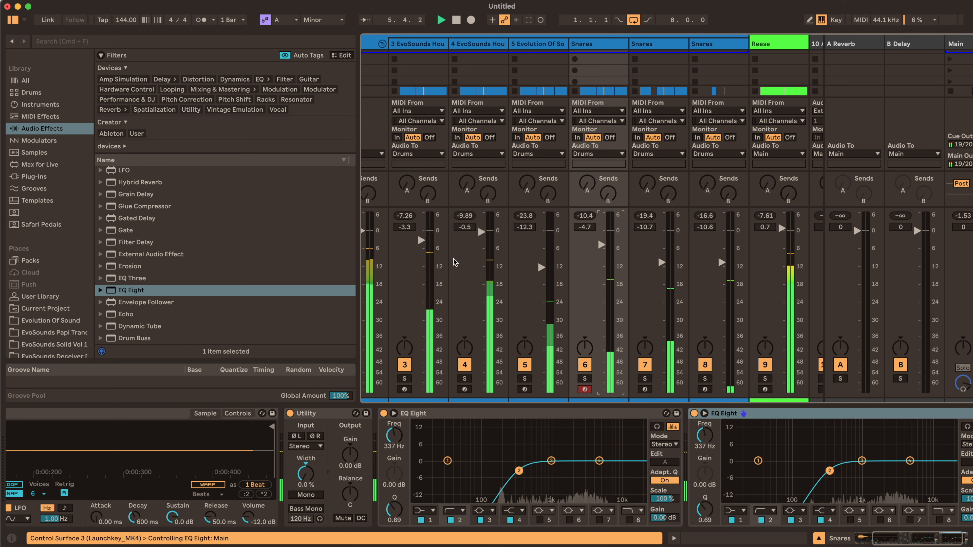
Lower track 3's volume to -6.4 dB, then switch off the Drums group's Utility and toggle TAUPETAPE off and on to compare
scroll(452, 126, left, 3)
click(452, 127)
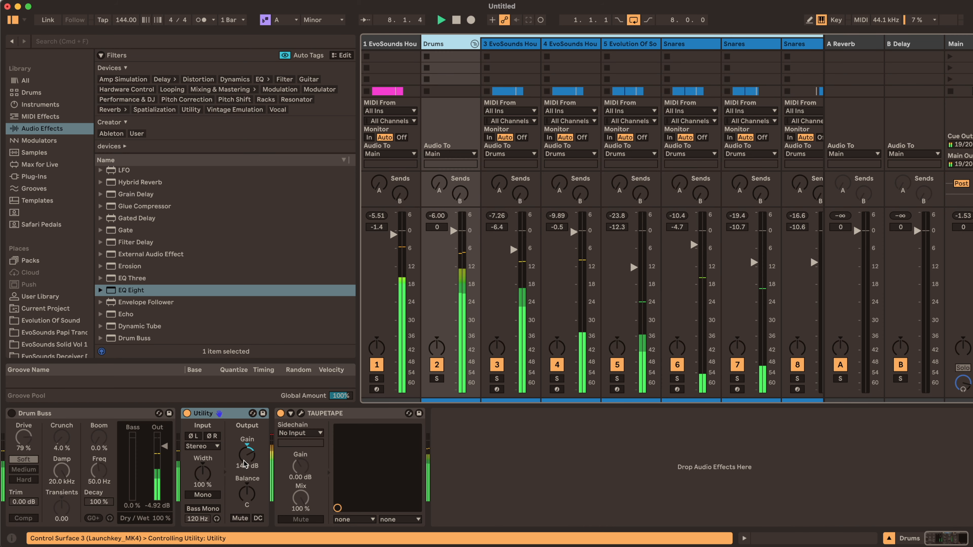
click(281, 414)
click(188, 414)
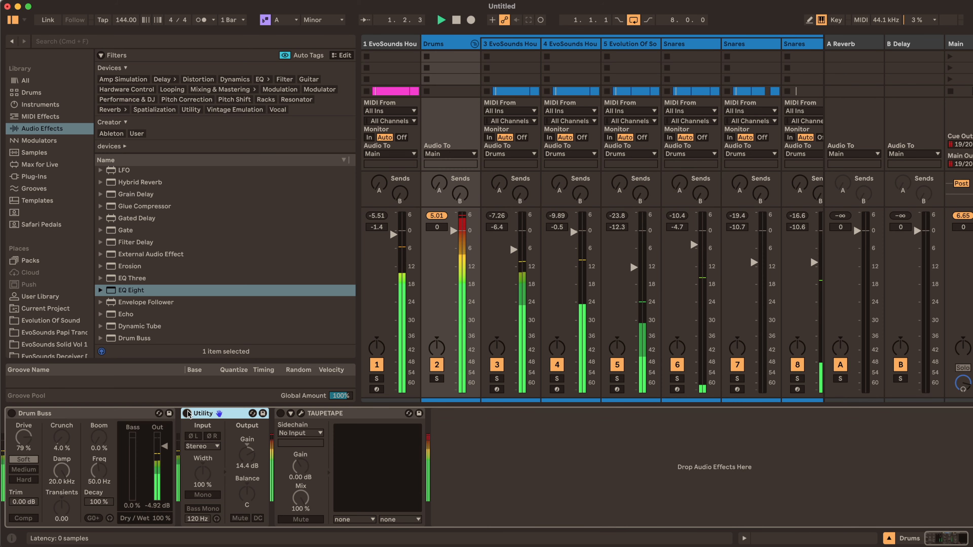
click(280, 413)
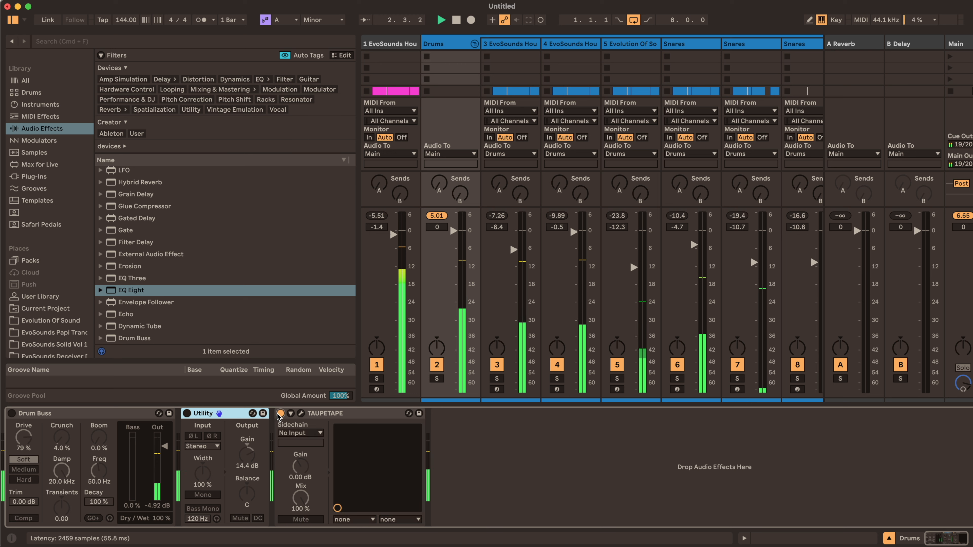
Stop playback, bypass TAUPETAPE on the Drums group and switch Drum Buss back on
key(space)
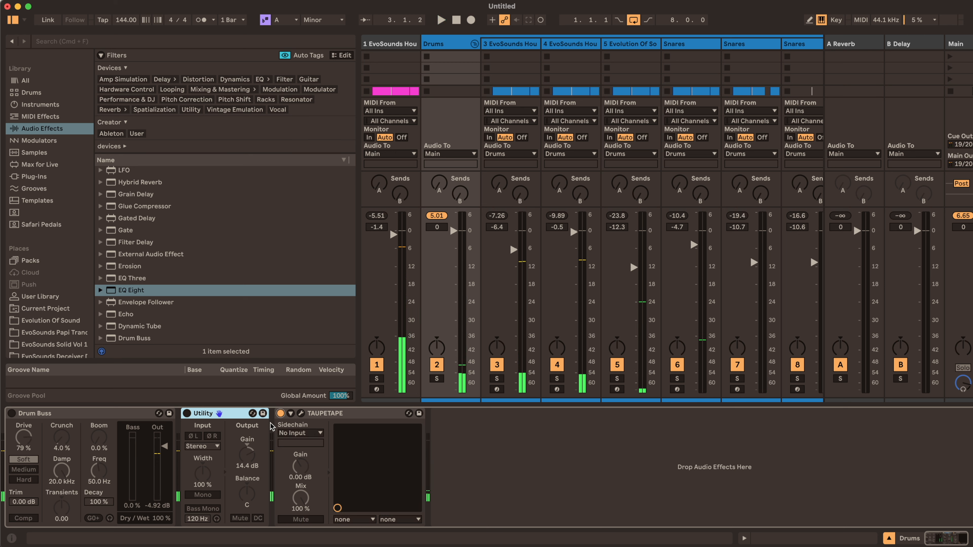
click(280, 414)
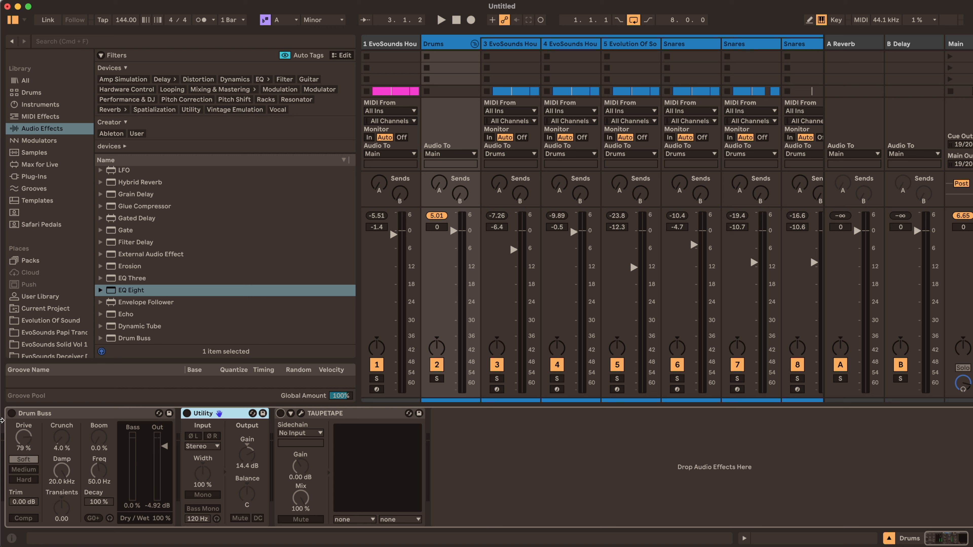
click(12, 414)
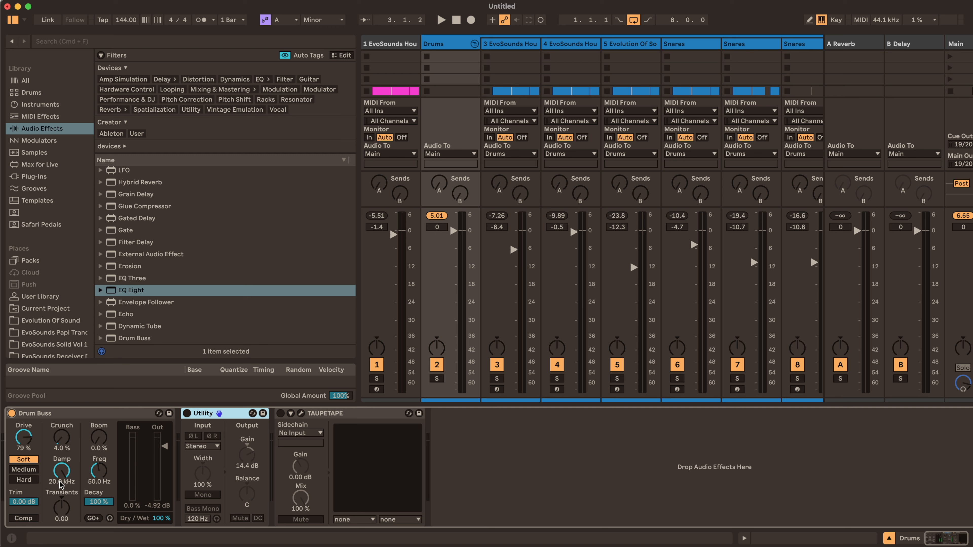
During playback, keep Drum Buss on Soft drive, enable its compressor and lower its output level
key(space)
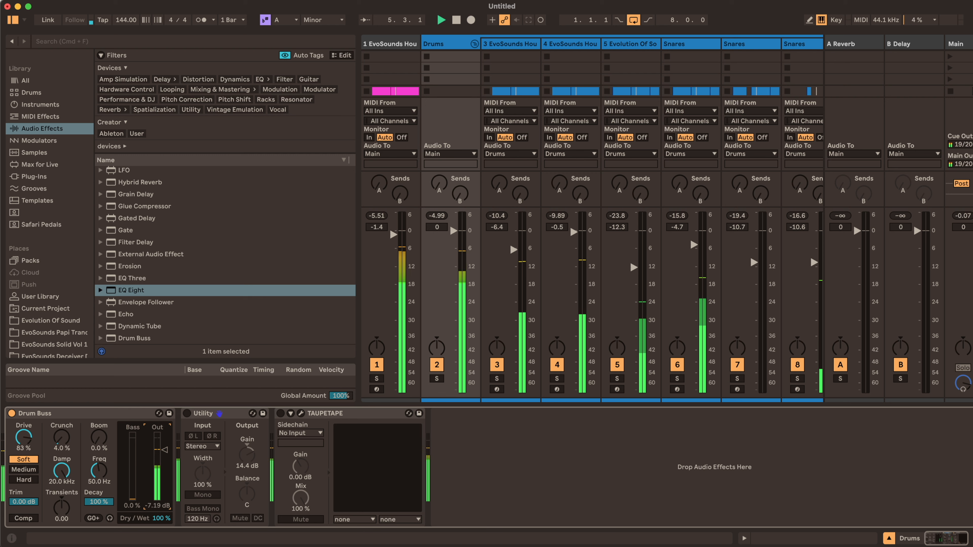
click(23, 469)
click(24, 459)
click(23, 518)
drag(160, 448, 160, 455)
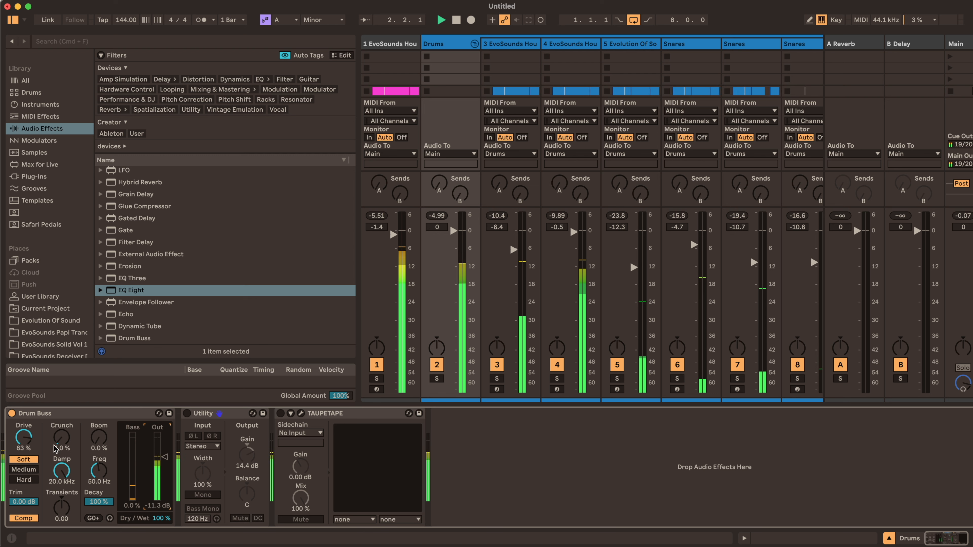
Set Drum Buss Damp to 12.2 kHz, Transients to 0.14 and Crunch to 13 %
drag(62, 471, 61, 476)
key(space)
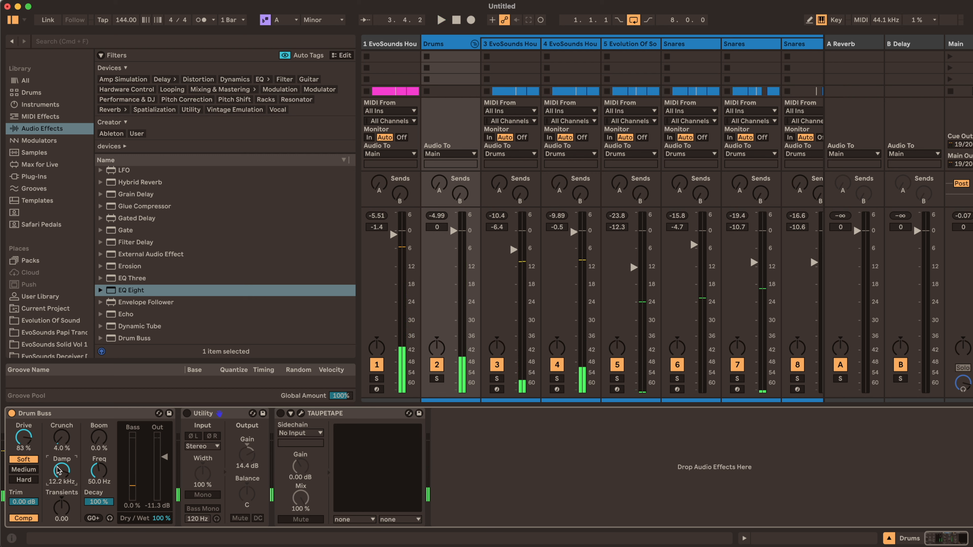
mouse_move(61, 508)
mouse_down()
mouse_move(61, 477)
mouse_move(61, 503)
mouse_up()
key(space)
mouse_move(64, 447)
mouse_down()
mouse_move(65, 408)
mouse_move(64, 440)
mouse_up()
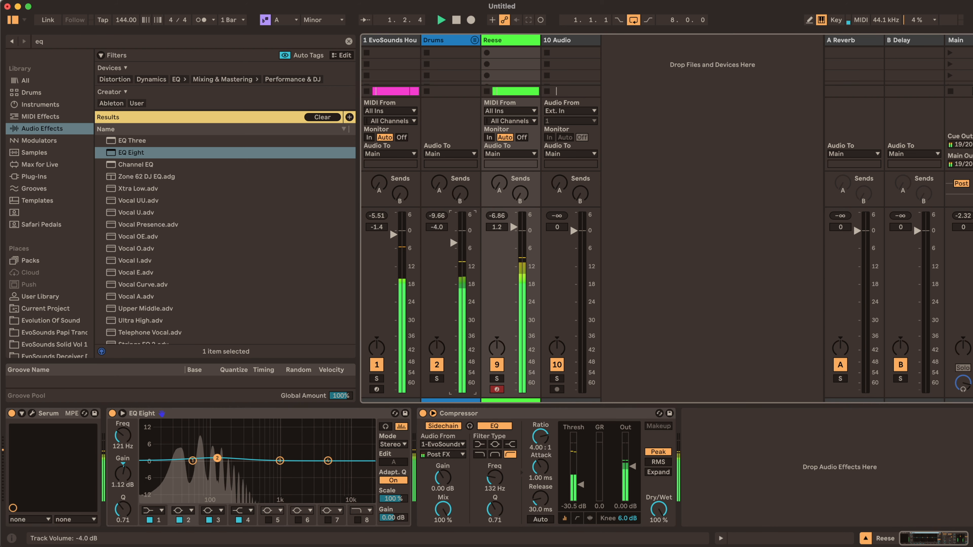
Balance Drums at -4.7 dB and Reese at 2.6 dB, and send Drums to the A Reverb at -21.0 dB
drag(465, 243, 520, 231)
drag(439, 183, 439, 149)
key(space)
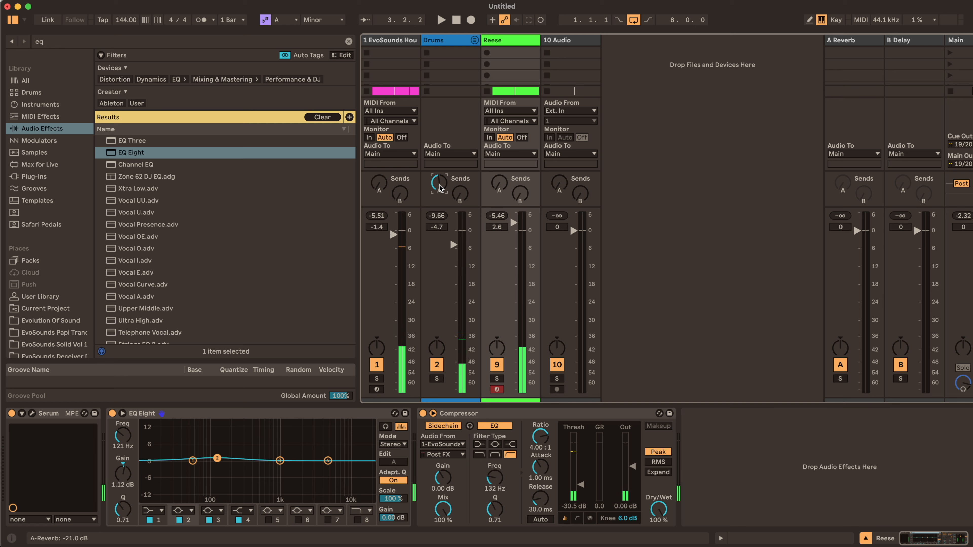
On the A Reverb return, shorten the reverb to Size 0.67 and Decay 620 ms
click(845, 41)
key(space)
drag(152, 510, 119, 546)
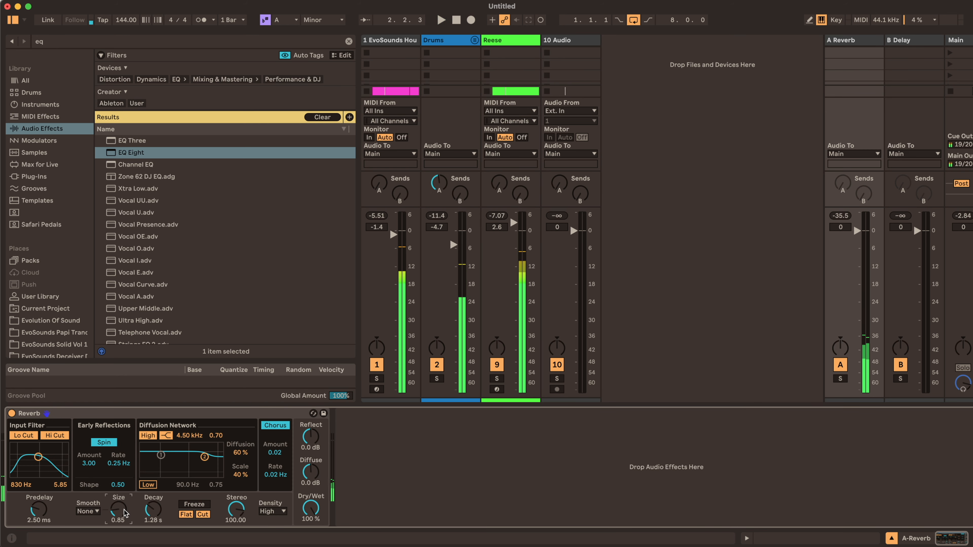
key(space)
click(152, 511)
drag(153, 511, 153, 519)
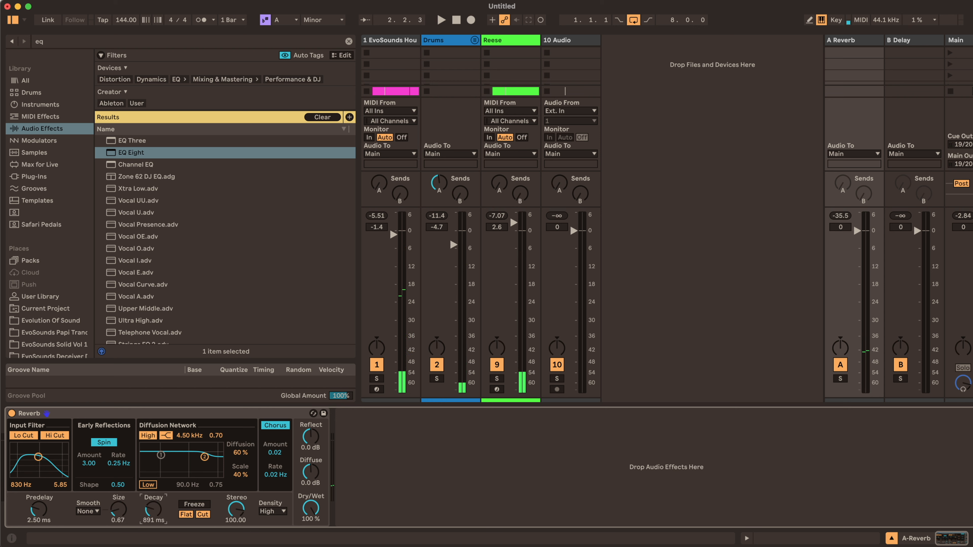
Set the reverb's input filter to 3.24 kHz with width 8.60, and audition the A Reverb return in solo
key(space)
drag(39, 457, 49, 448)
click(839, 380)
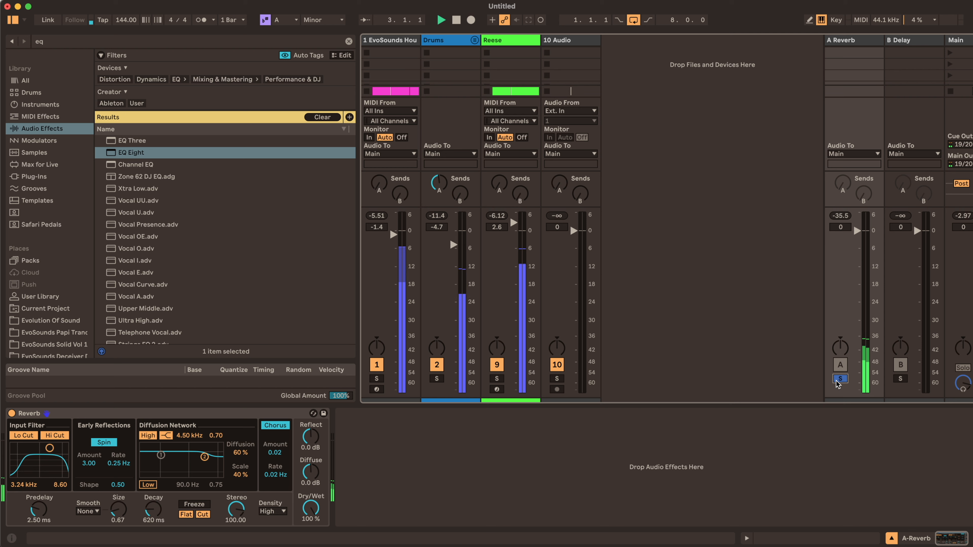
click(837, 380)
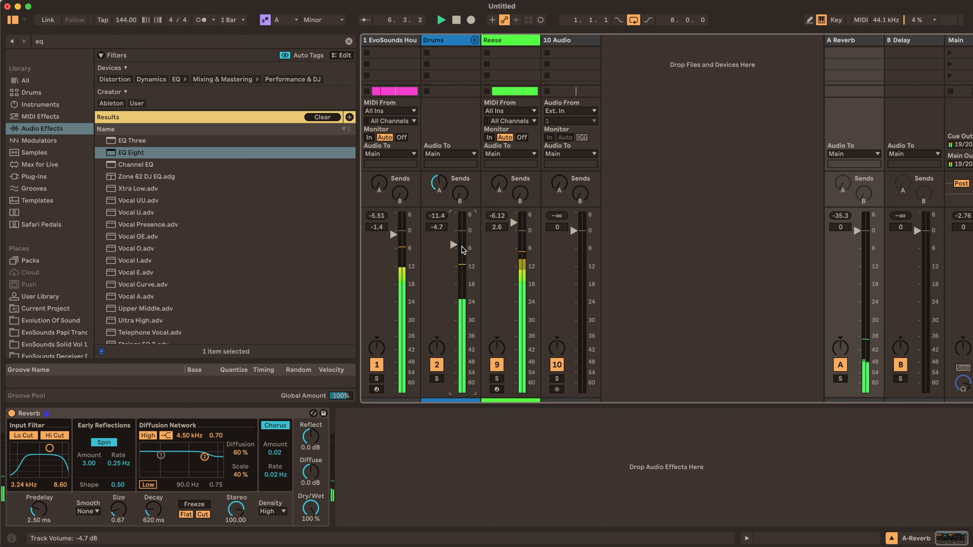
Set the Reese track volume to 2.4 dB, switch to the Arrangement View with Drums selected, and stop playback
drag(519, 225, 519, 225)
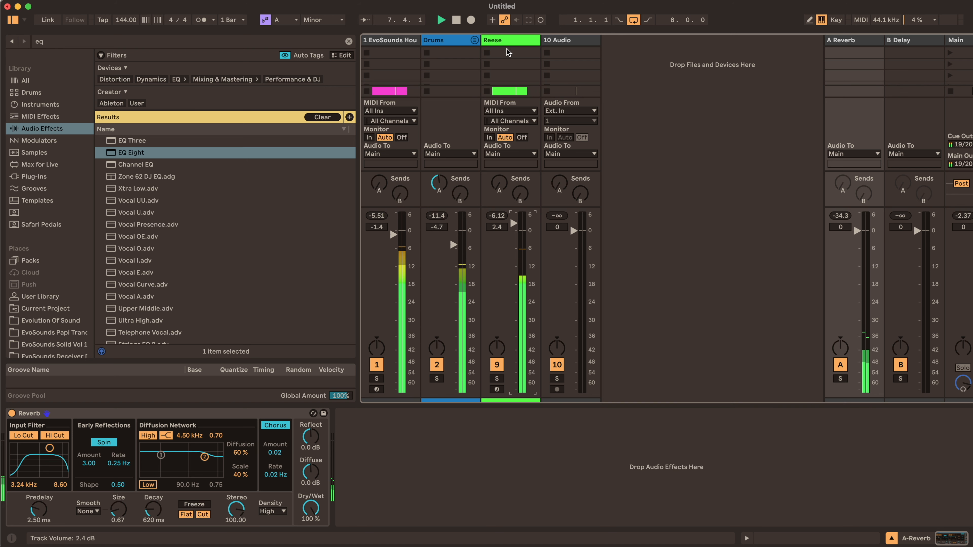
click(466, 43)
key(Tab)
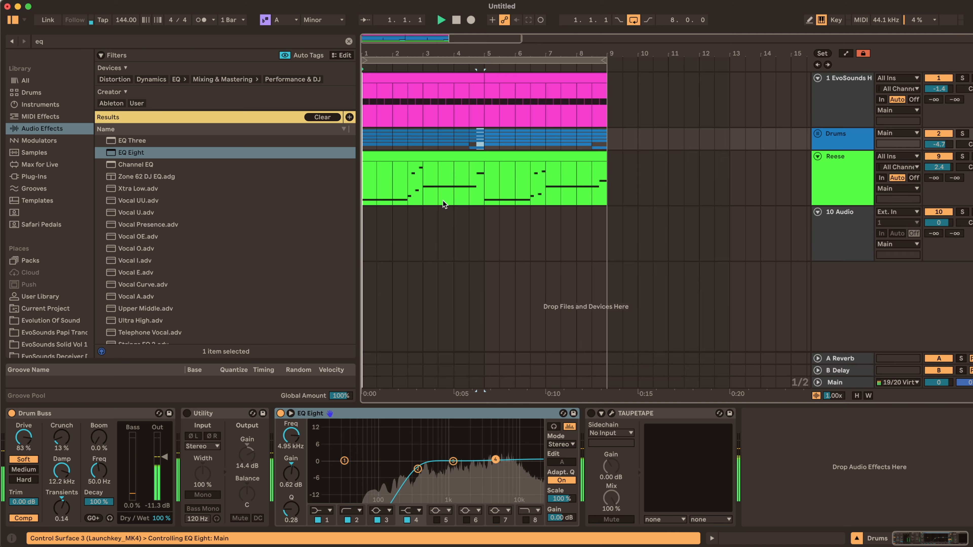
key(space)
Insert a new MIDI track directly below the Reese track
click(844, 175)
key(shift+super+t)
key(super+r)
click(835, 225)
key(l)
Search the browser for "serum" and load the Serum instrument onto the new MIDI track
key(super+f)
text(serum)
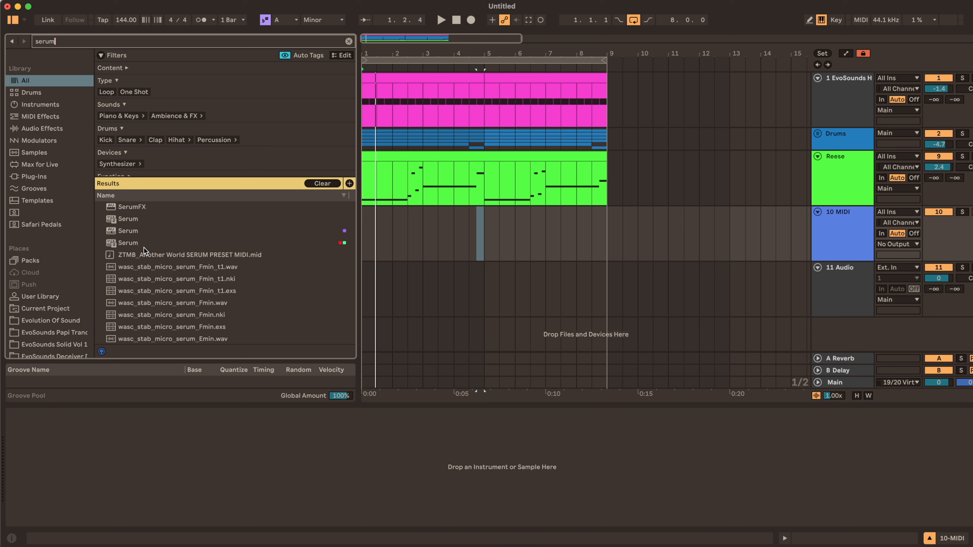
click(127, 247)
drag(127, 246, 838, 244)
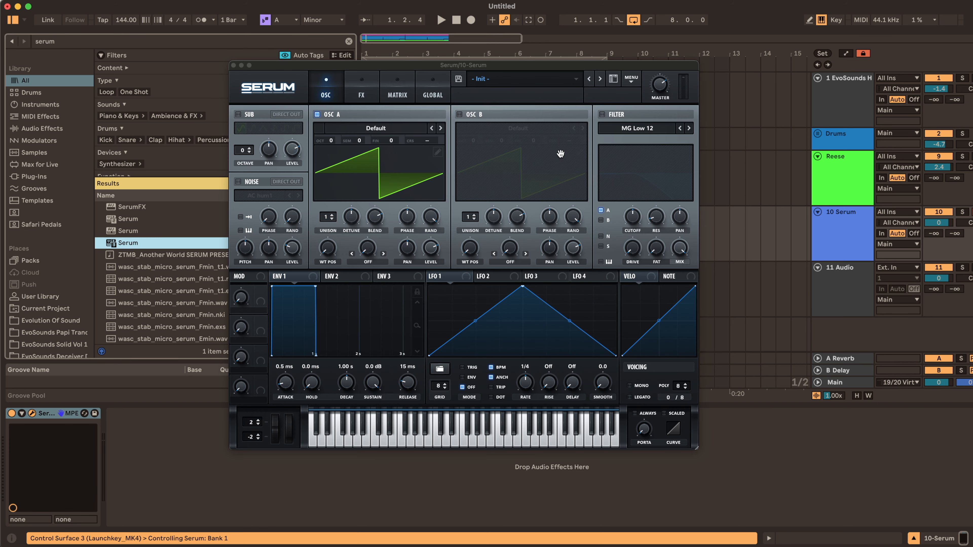
Enable Serum's oscillator B, fine-tune oscillator A to -15 and oscillator B to 19, and close the plugin window
click(471, 113)
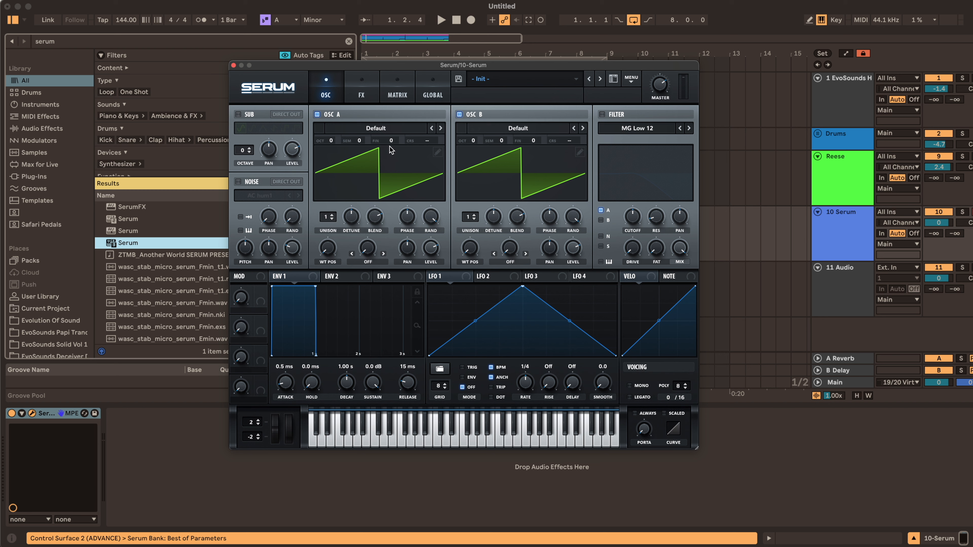
drag(389, 145, 387, 153)
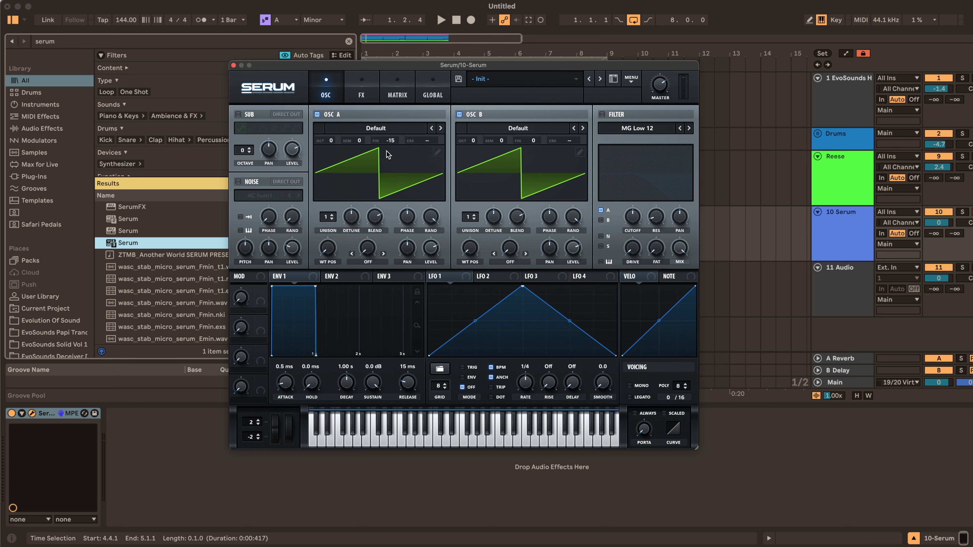
drag(513, 139, 534, 130)
click(234, 65)
Copy the Reese MIDI clip onto the new Serum track, starting at bar 1
click(428, 198)
key(super+c)
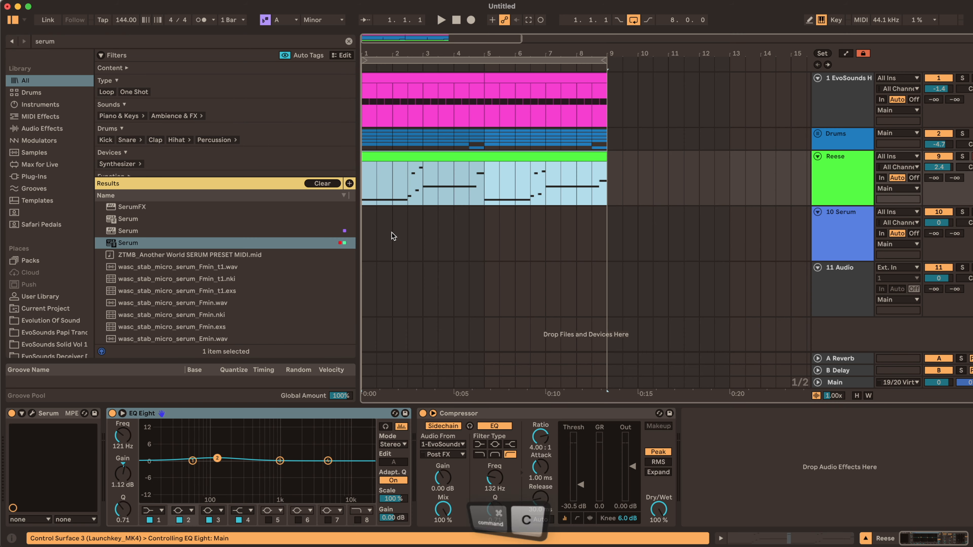
click(364, 245)
key(super+v)
Open the pasted clip in an enlarged note editor and deactivate all its bass notes as a silent guide
double_click(365, 245)
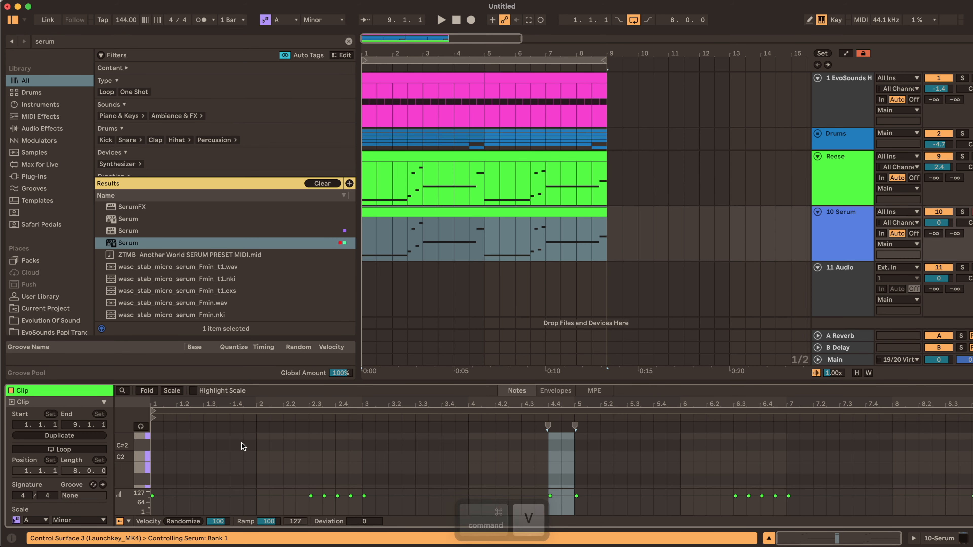
drag(274, 385, 270, 210)
click(263, 340)
key(super+a)
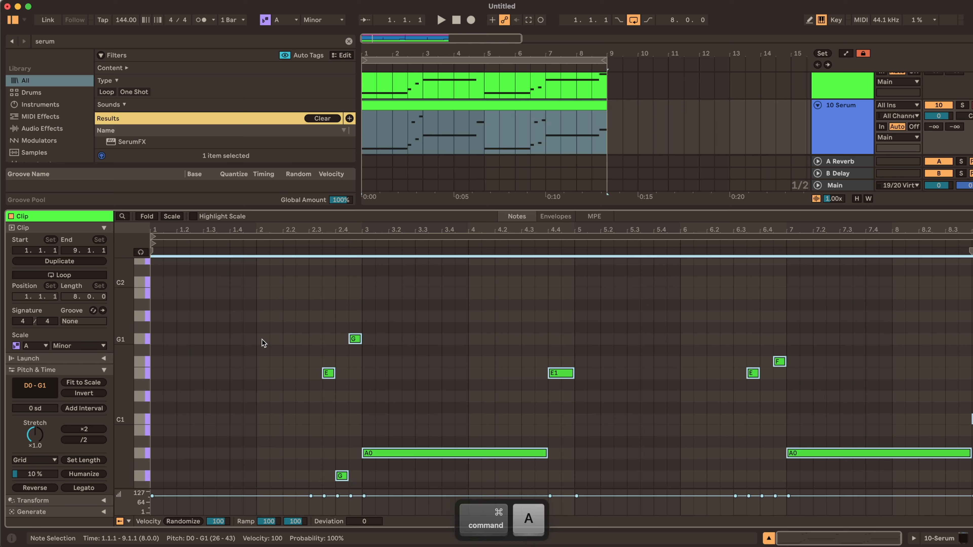
key(Delete)
key(super+z)
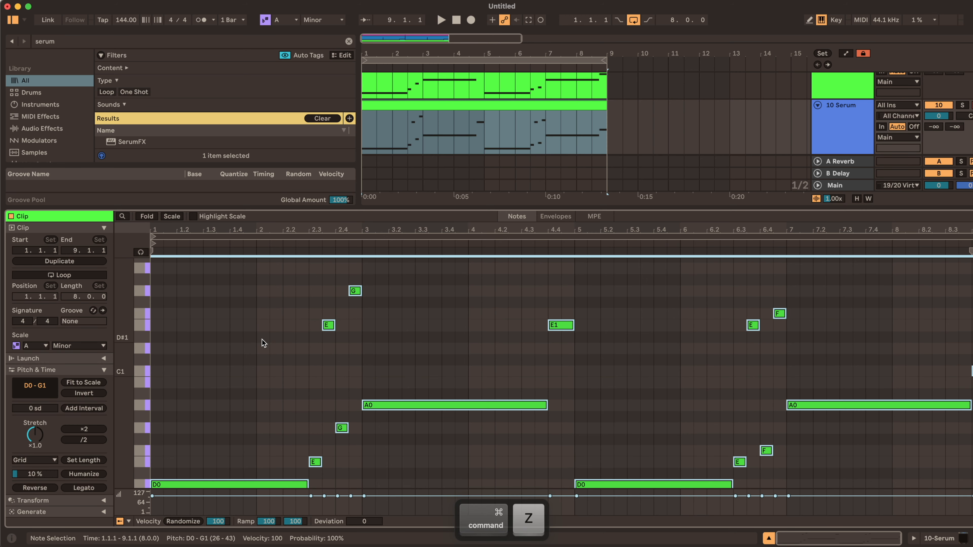
scroll(242, 373, up, 6)
drag(130, 373, 106, 376)
Draw a D2 note from 1.1.1 to 2.3.1 in the Serum clip
double_click(158, 358)
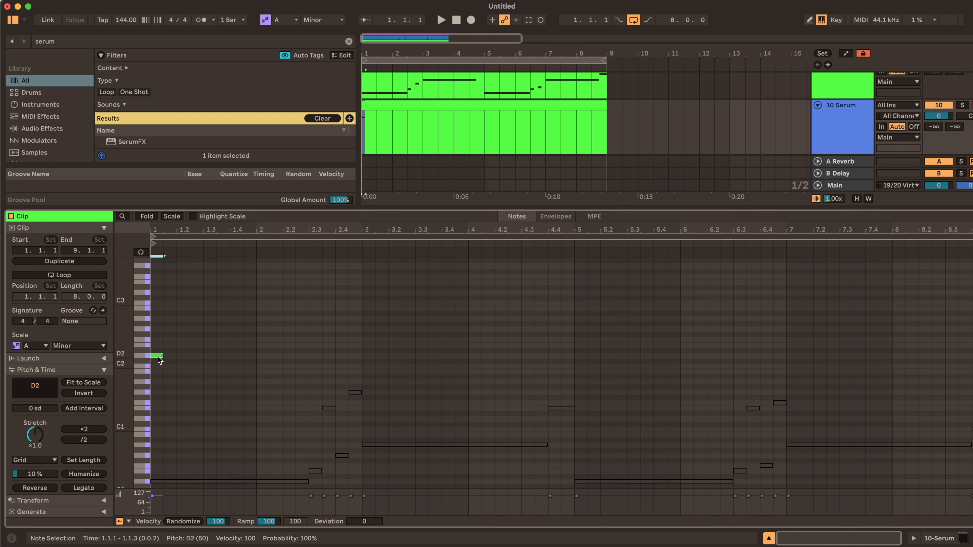
drag(161, 355, 308, 355)
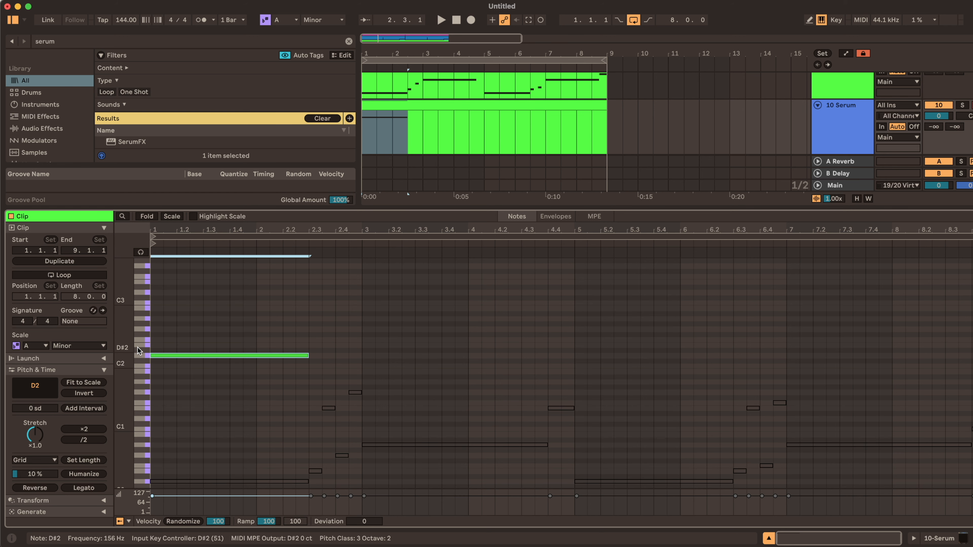
scroll(130, 344, down, 2)
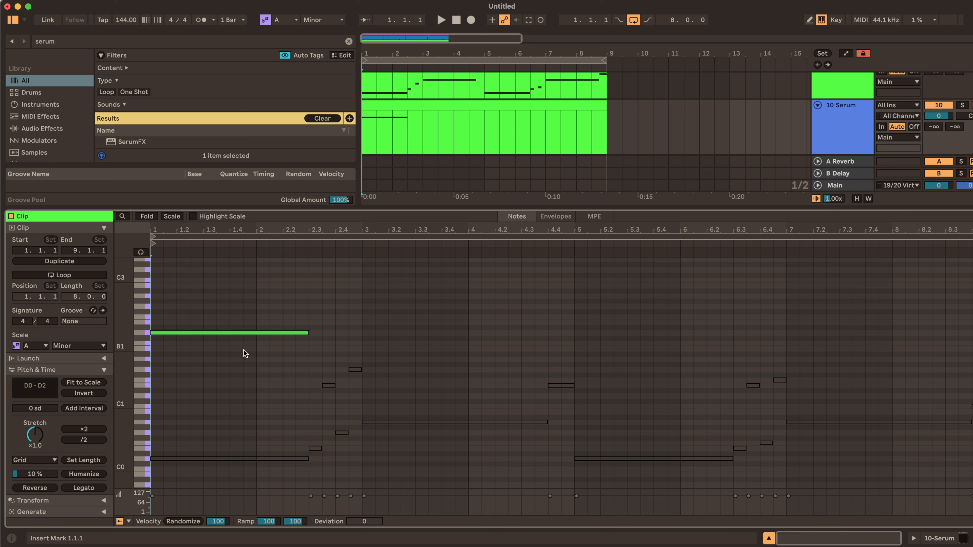
click(168, 332)
key(plus)
key(minus)
scroll(168, 333, up, 1)
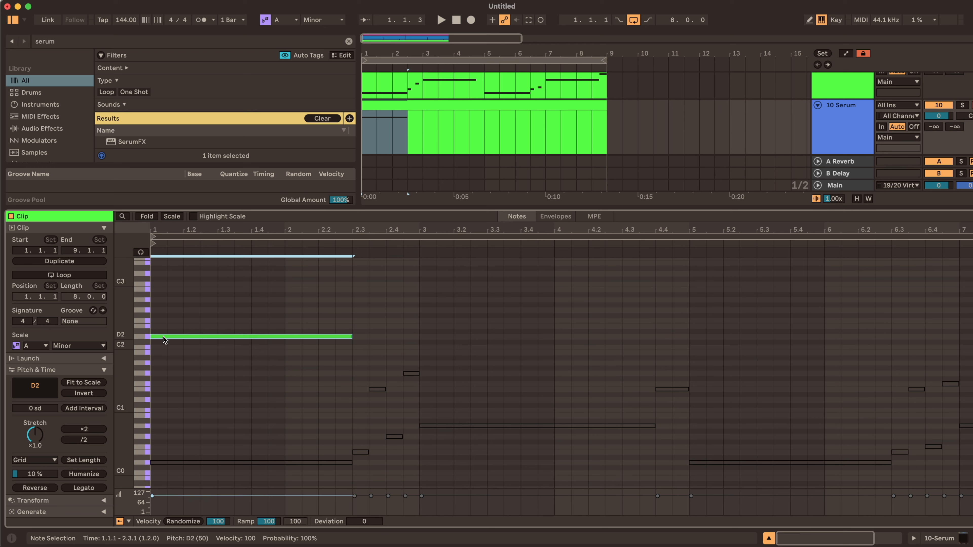
Copy the long D2 note up to F2 and A2 to build a D minor triad
key(alt)
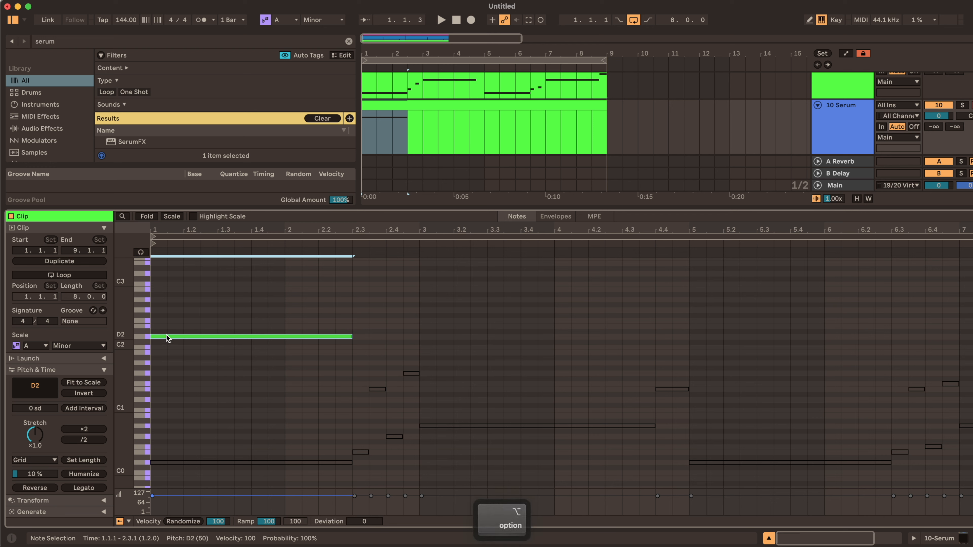
drag(163, 335, 166, 300)
drag(165, 355, 169, 299)
drag(125, 332, 138, 332)
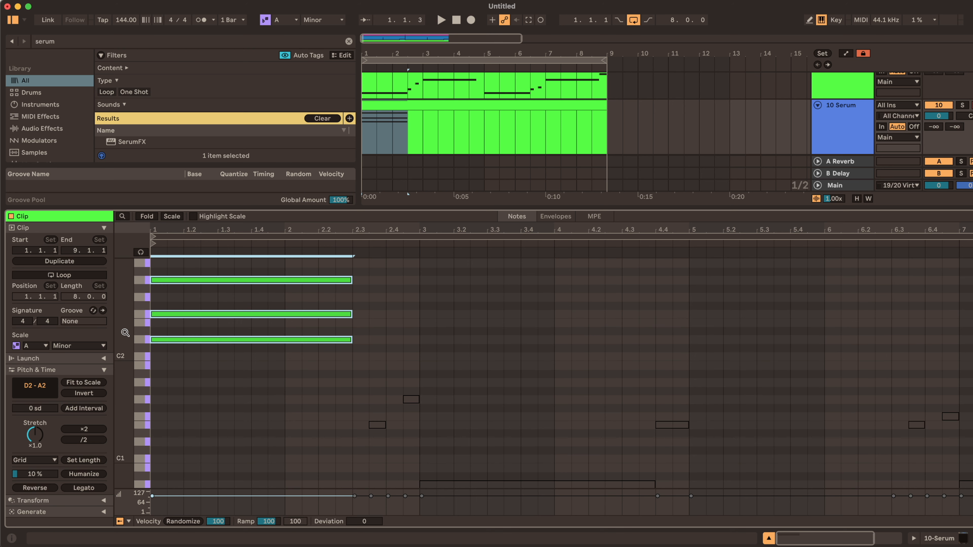
Examine the D2, F2 and A2 chord notes and their spacing in the note editor
click(168, 336)
click(167, 315)
click(171, 280)
drag(129, 291, 119, 290)
click(192, 338)
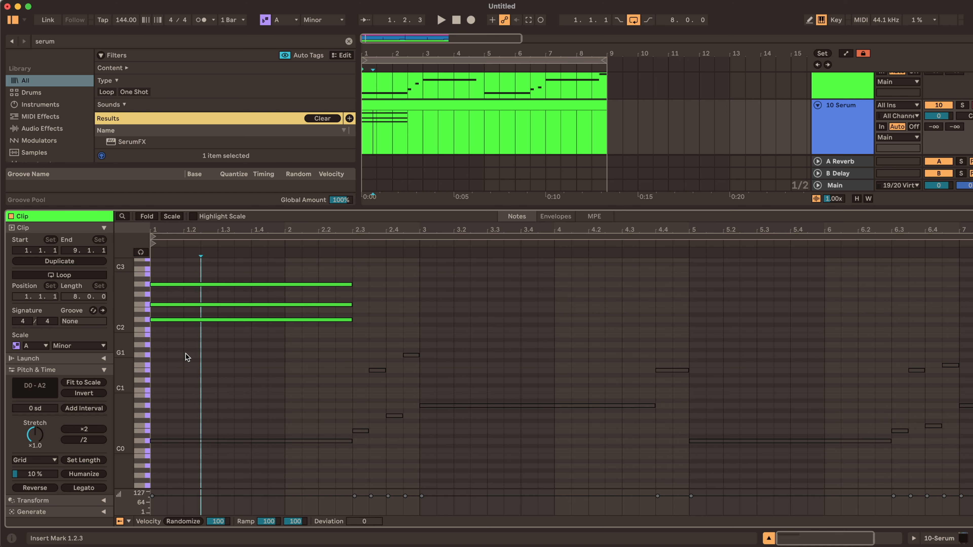
drag(204, 338, 219, 285)
scroll(202, 308, up, 5)
drag(125, 307, 138, 305)
scroll(154, 322, up, 5)
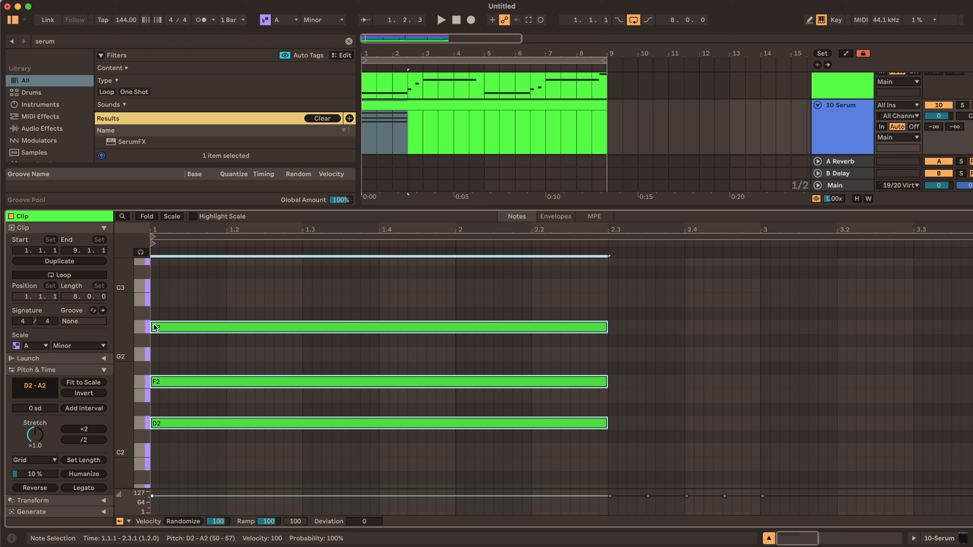
Extend the chord by copying the A2 note up to C3
click(170, 357)
click(167, 328)
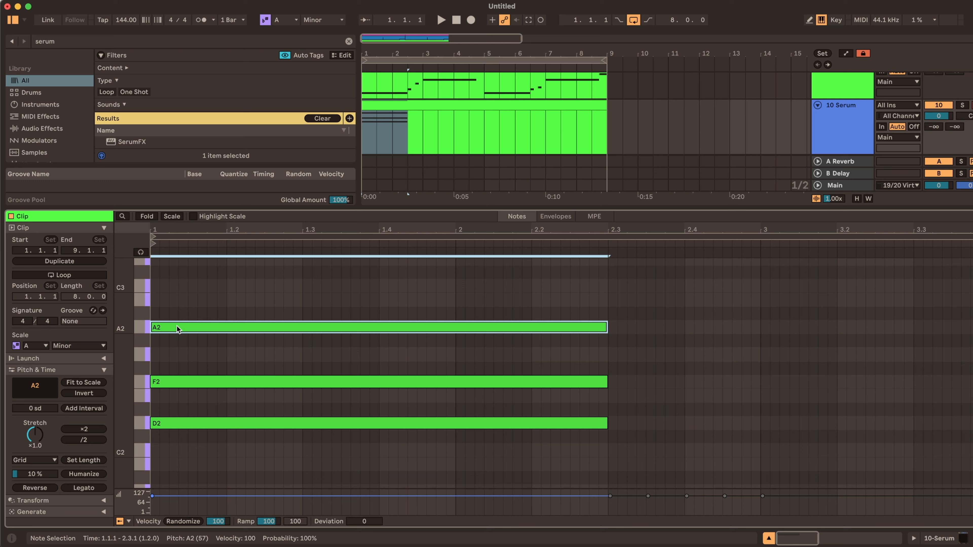
drag(177, 329, 178, 286)
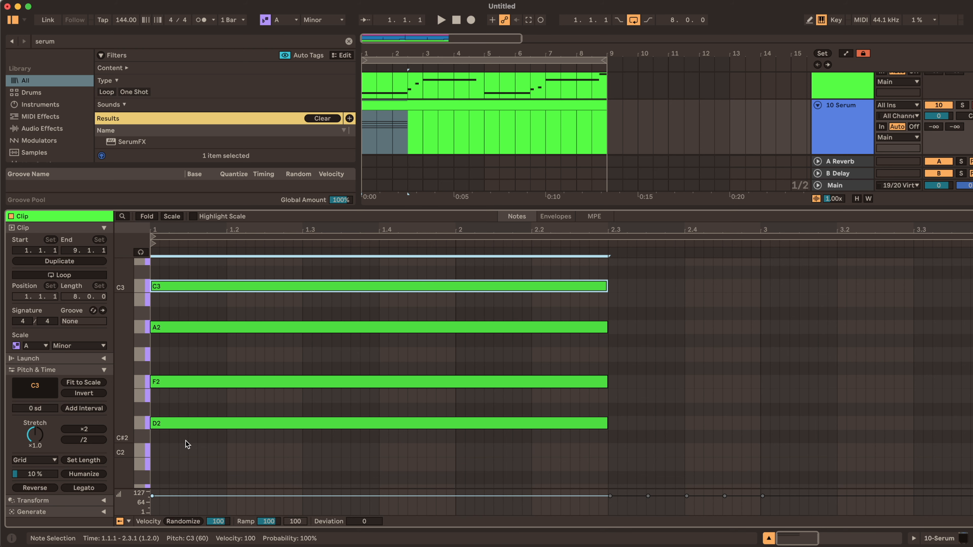
Select the four chord notes D2, F2, A2 and C3 and delete them
drag(185, 443, 216, 235)
mouse_move(126, 378)
mouse_down()
mouse_move(118, 374)
mouse_move(118, 142)
mouse_move(117, 371)
mouse_move(141, 371)
mouse_up()
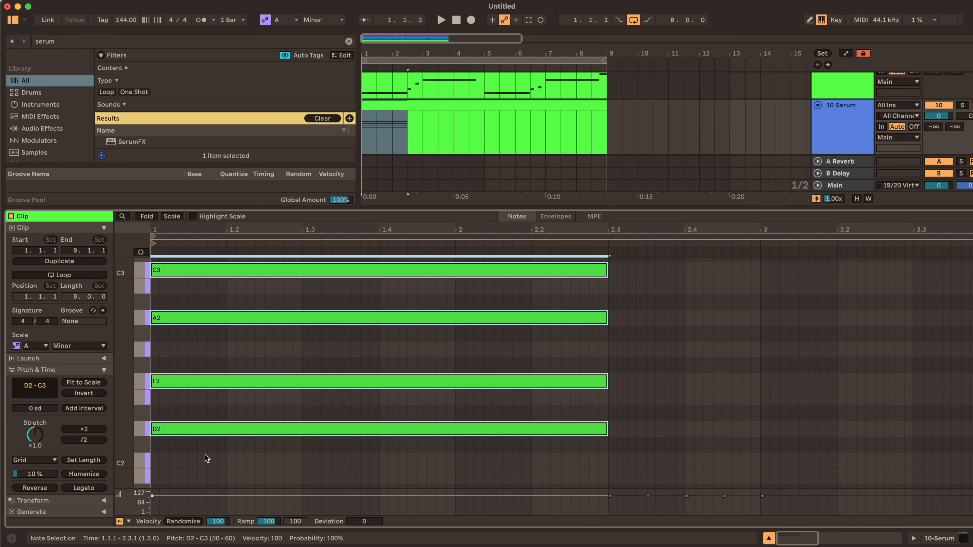
drag(130, 422, 125, 423)
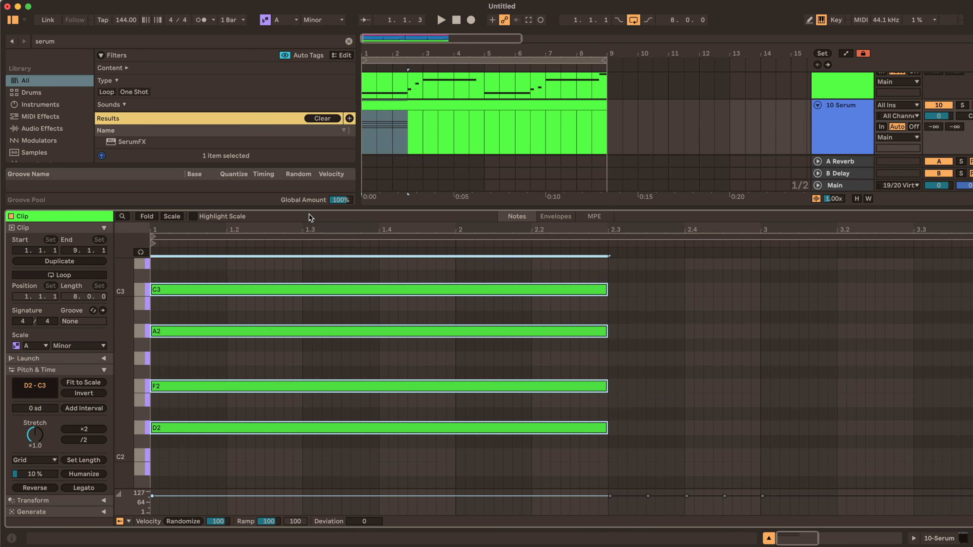
key(Delete)
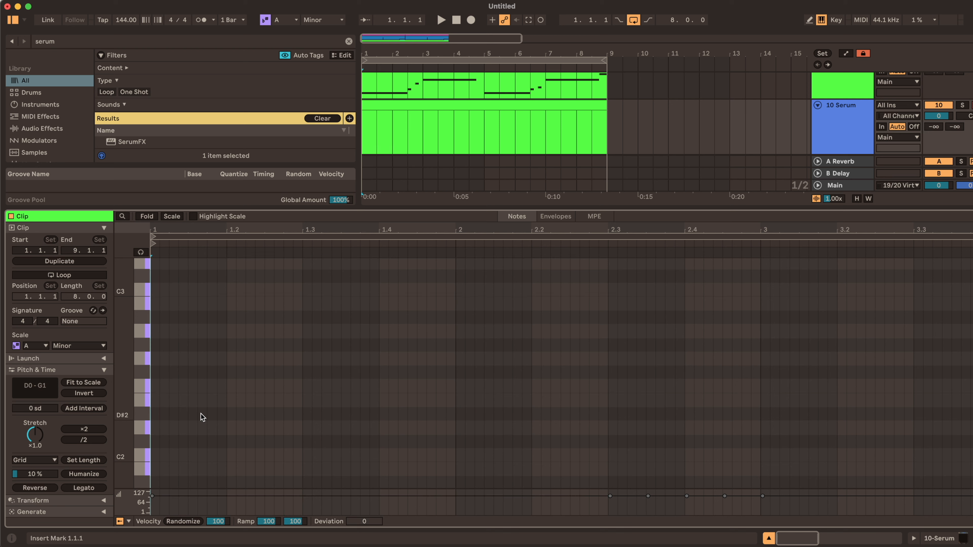
Draw a short sixteenth D2 note in the first beat, raise it an octave to D3, and audition it
double_click(183, 427)
key(space)
key(shift+Up)
key(space)
Arrange two sixteenth D3 notes at 1.1.3 and 1.2.1 by duplication, and play back the rhythm
drag(187, 330, 234, 333)
key(space)
key(super+d)
key(space)
key(space)
key(space)
key(space)
key(space)
Reopen Serum on track 10 and enable its Reverb effect with the mix at 31%
scroll(290, 351, up, 3)
click(837, 128)
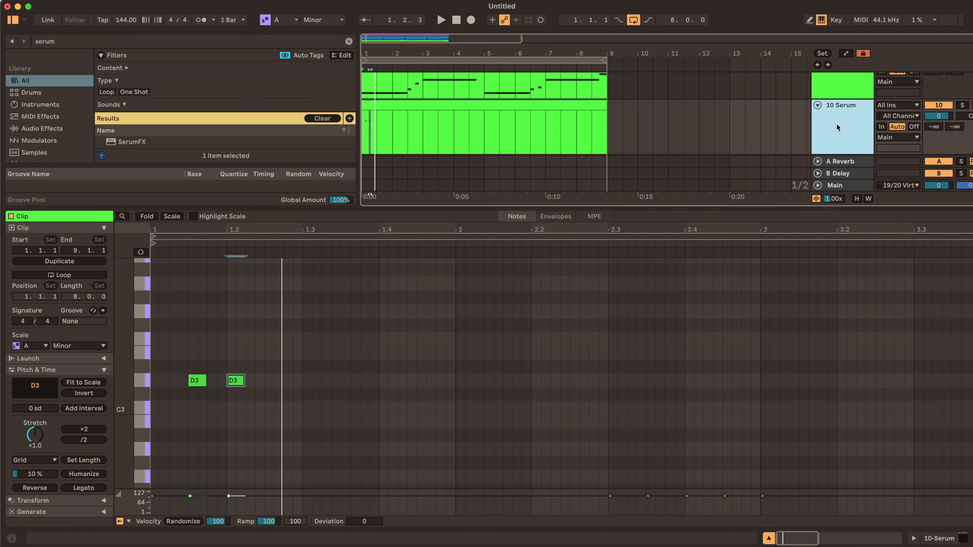
key(shift+Tab)
click(32, 413)
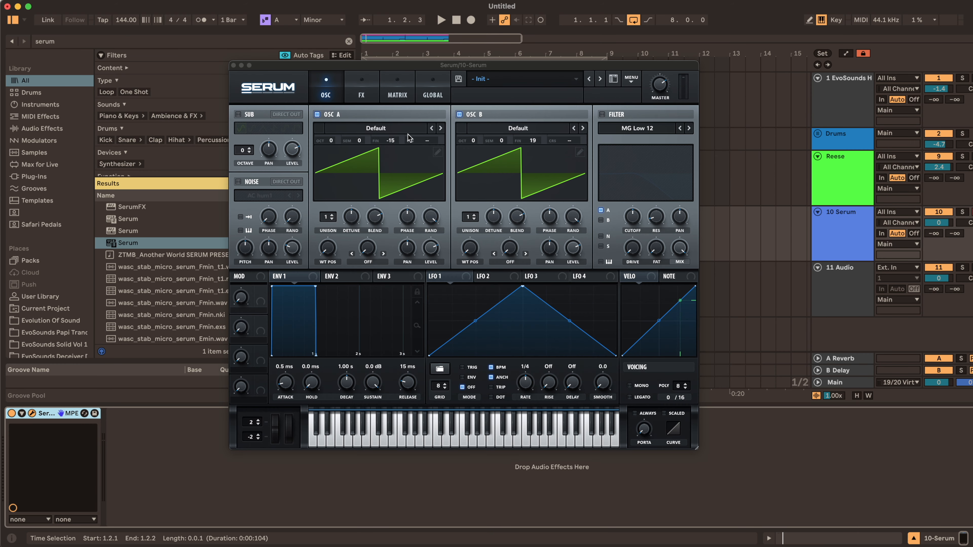
click(361, 88)
click(242, 226)
drag(639, 121, 638, 113)
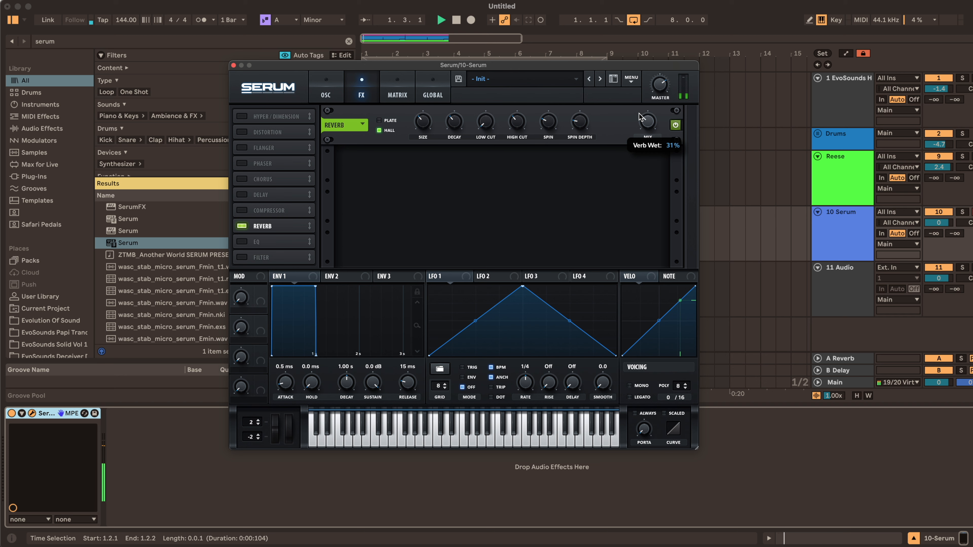
Adjust the low cut and high cut of Serum's Reverb during playback, and close the plug-in window
key(space)
drag(429, 125, 484, 115)
drag(516, 126, 517, 111)
key(space)
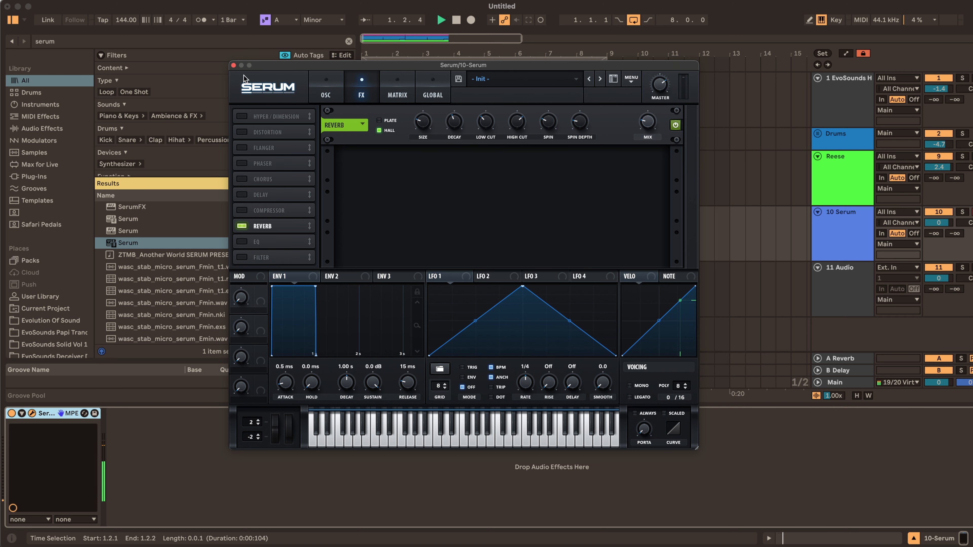
click(233, 65)
In the track 10 clip, duplicate the pair of D3 notes every half bar to fill bars 1 and 2 during playback
double_click(385, 217)
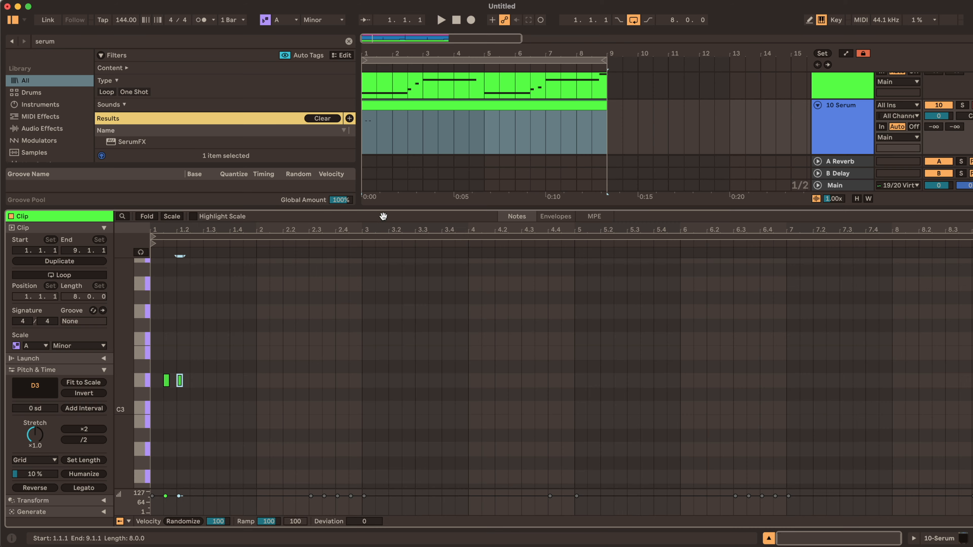
shift+click(166, 384)
key(space)
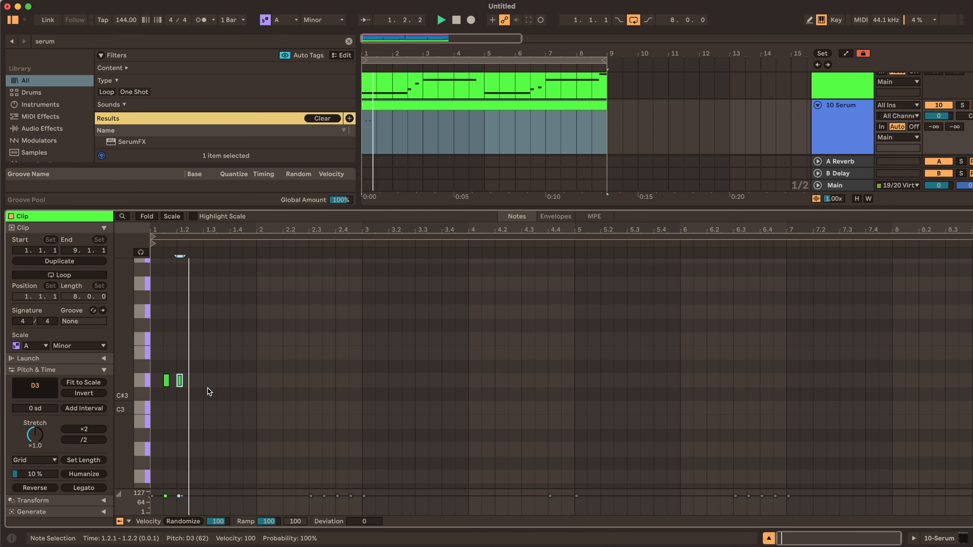
key(cmd+d)
key(super+d)
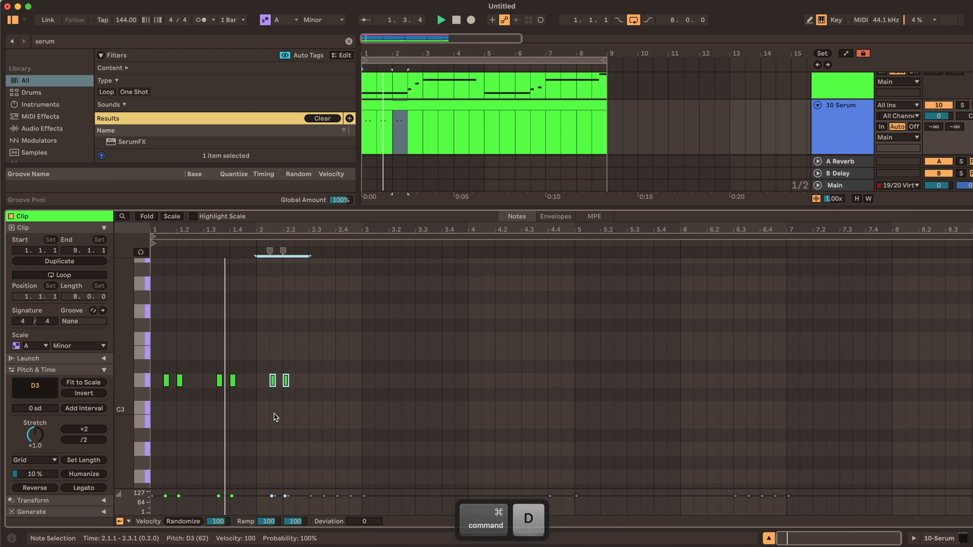
key(super+d)
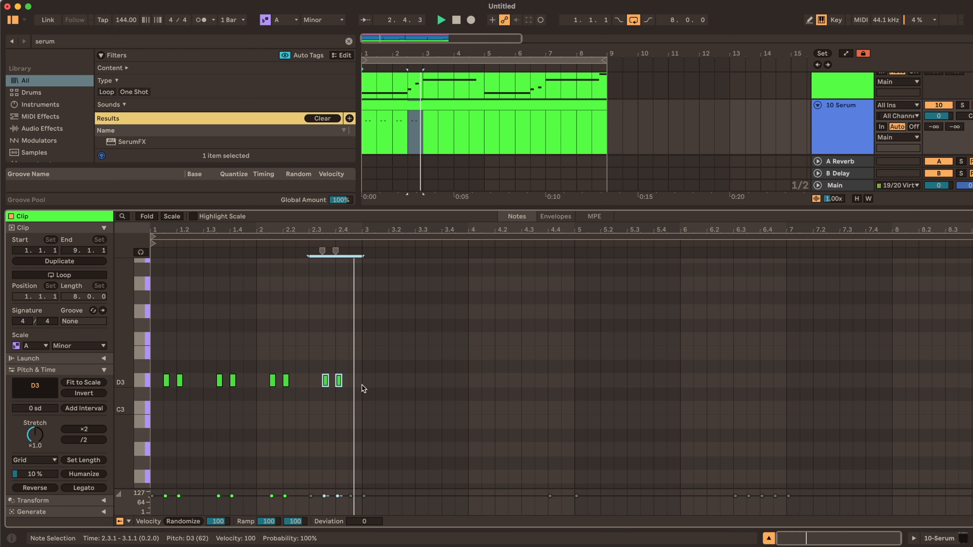
key(space)
Select all notes in the clip, transpose them up to F3, and audition the pattern
key(super+a)
key(Up)
key(Up)
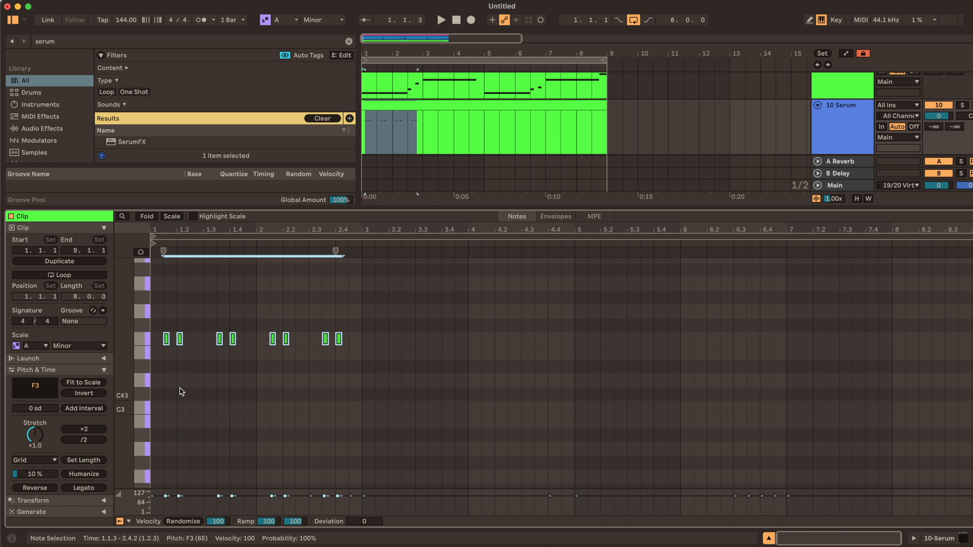
scroll(209, 345, up, 3)
key(space)
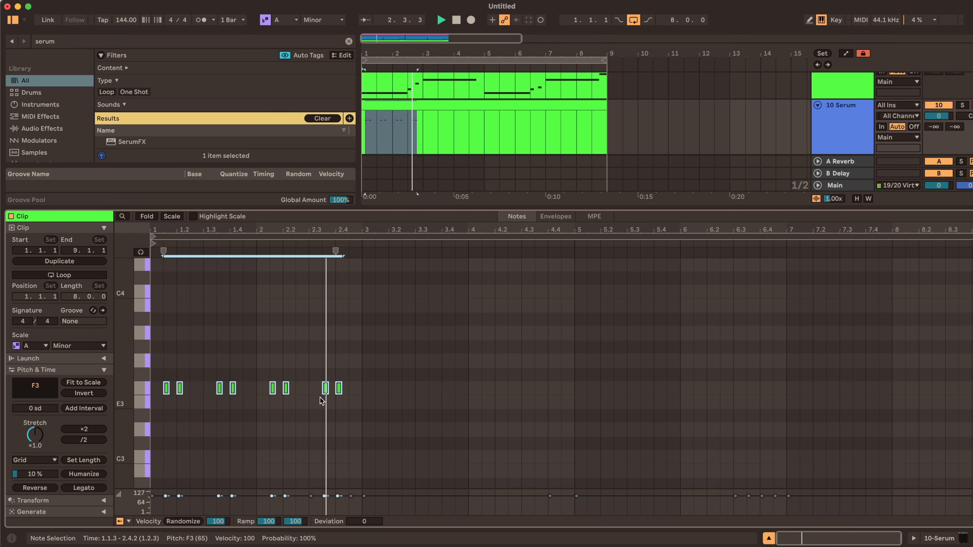
Try transposing all the notes up to A3 and play the pattern back
key(space)
key(Up)
key(Up)
key(Up)
key(Up)
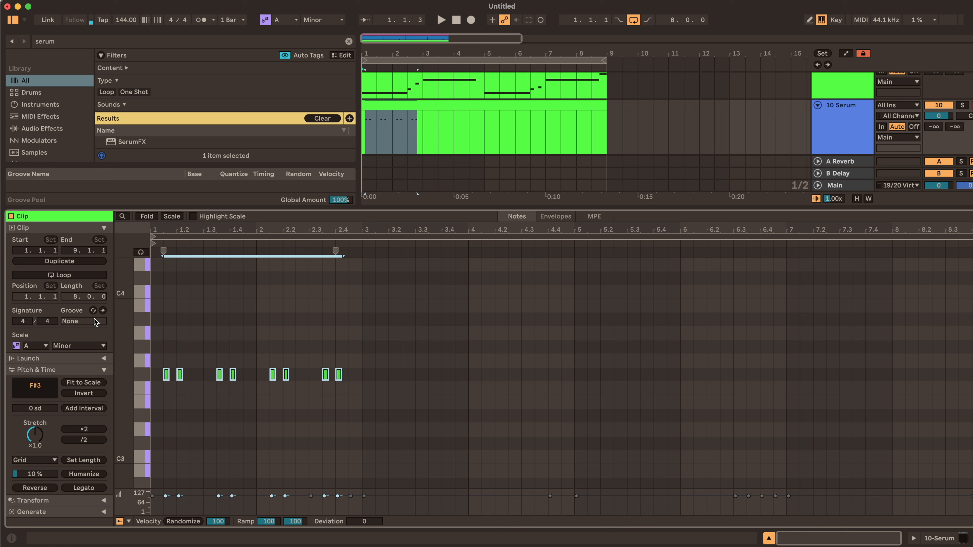
key(space)
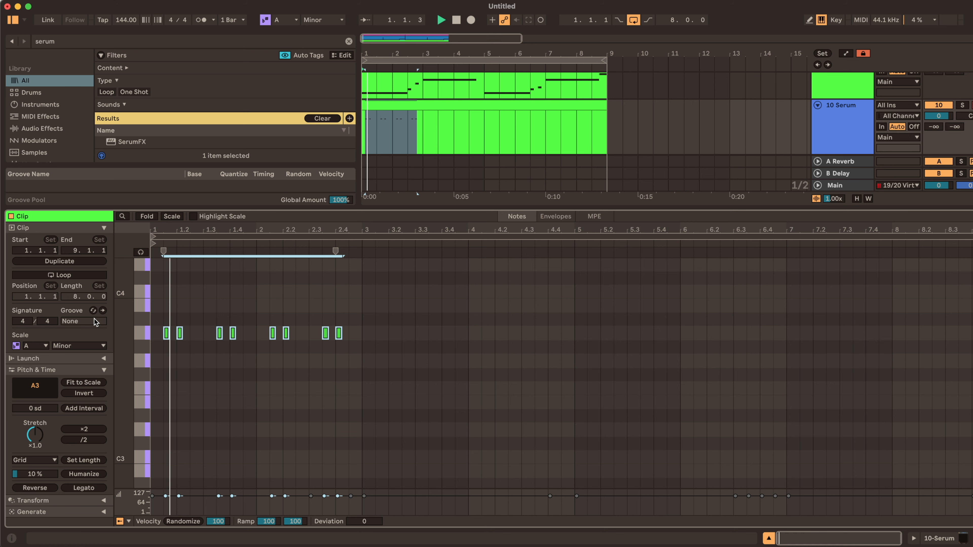
scroll(147, 397, down, 1)
scroll(148, 396, up, 1)
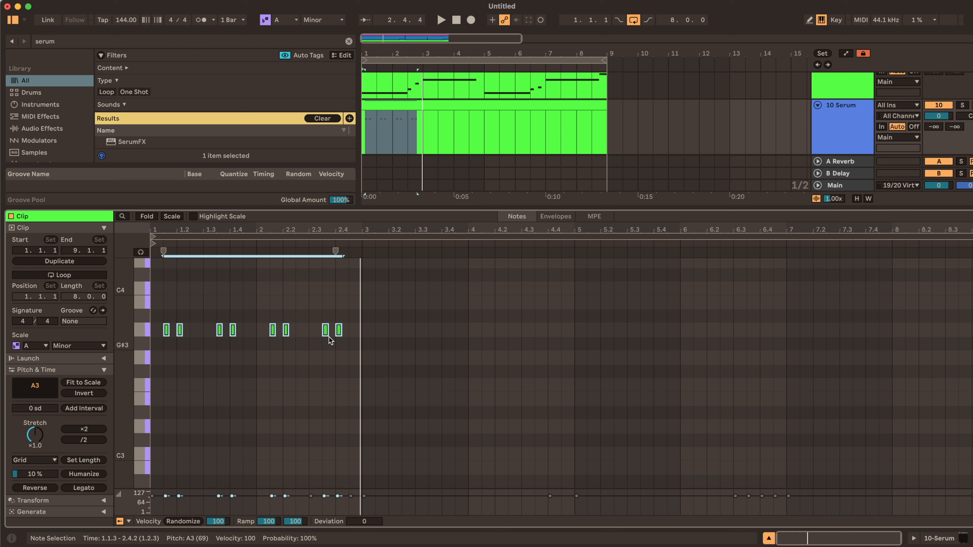
Lower all the notes back to F3 and play the two-bar pattern
key(Down)
key(Down)
key(Down)
key(Down)
scroll(267, 403, down, 4)
key(space)
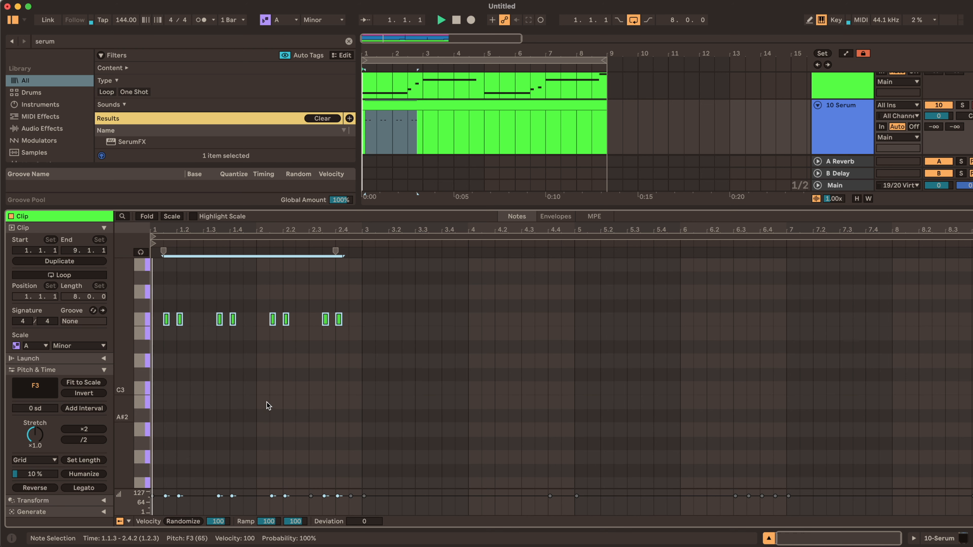
scroll(334, 377, down, 20)
scroll(334, 377, up, 20)
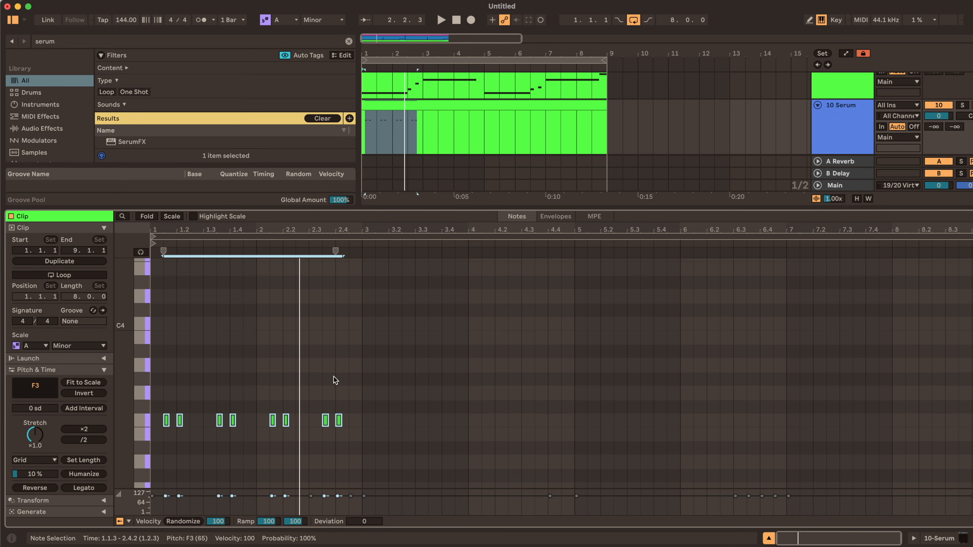
Duplicate the two-bar F3 pattern into bars 3 and 4, transpose the copy to A3, and audition it
scroll(334, 377, up, 1)
key(super+d)
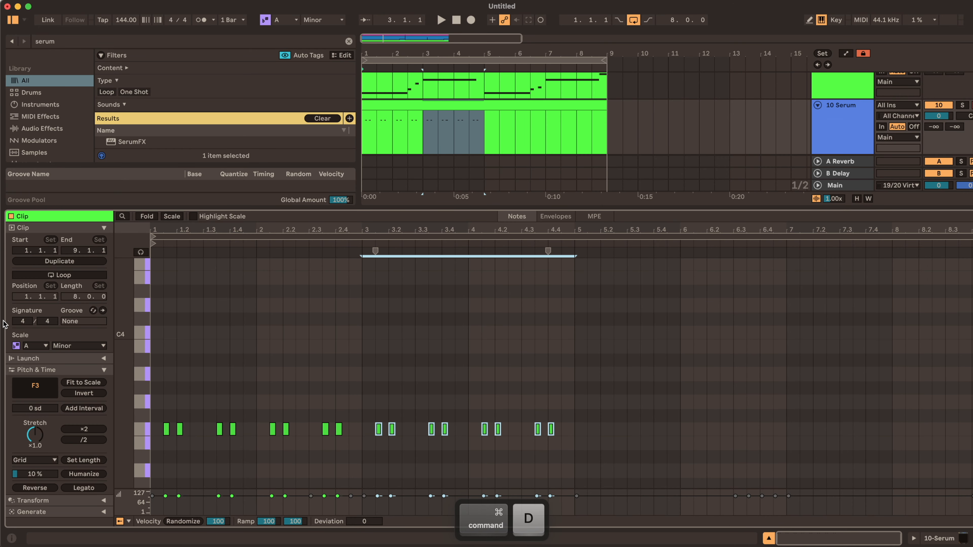
key(Up)
key(Up)
key(Up)
key(Up)
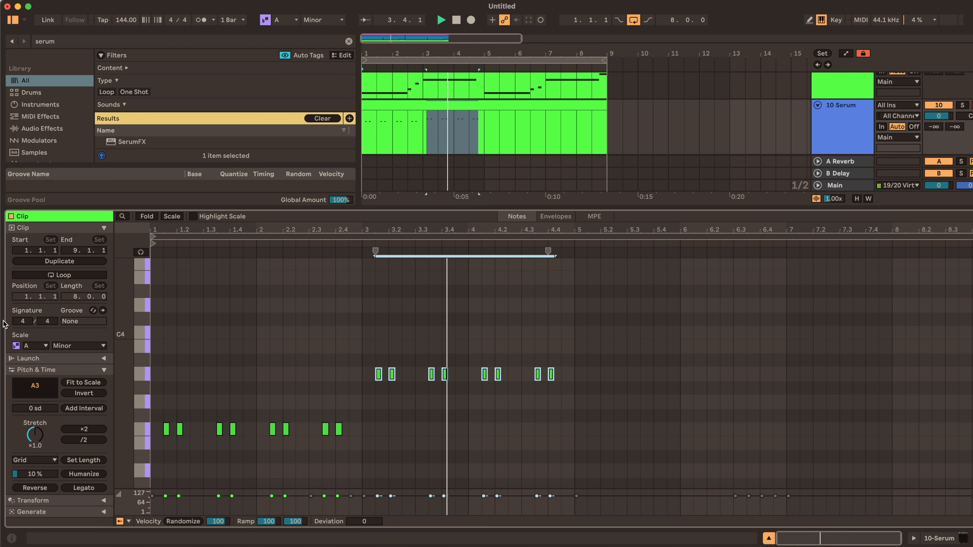
Try the copied notes in bars 3 and 4 at C4 and play the clip back
key(Up)
key(Up)
key(Up)
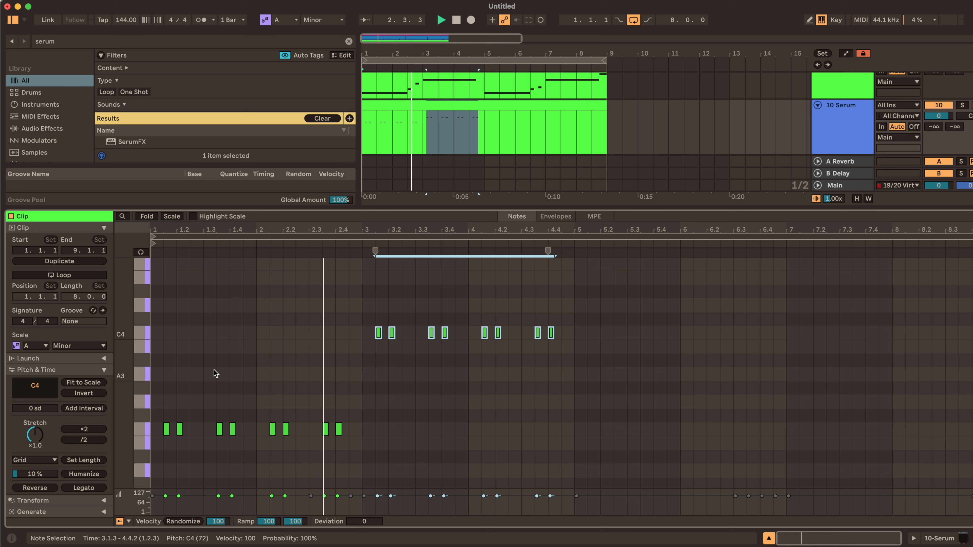
scroll(196, 371, down, 2)
scroll(196, 371, down, 5)
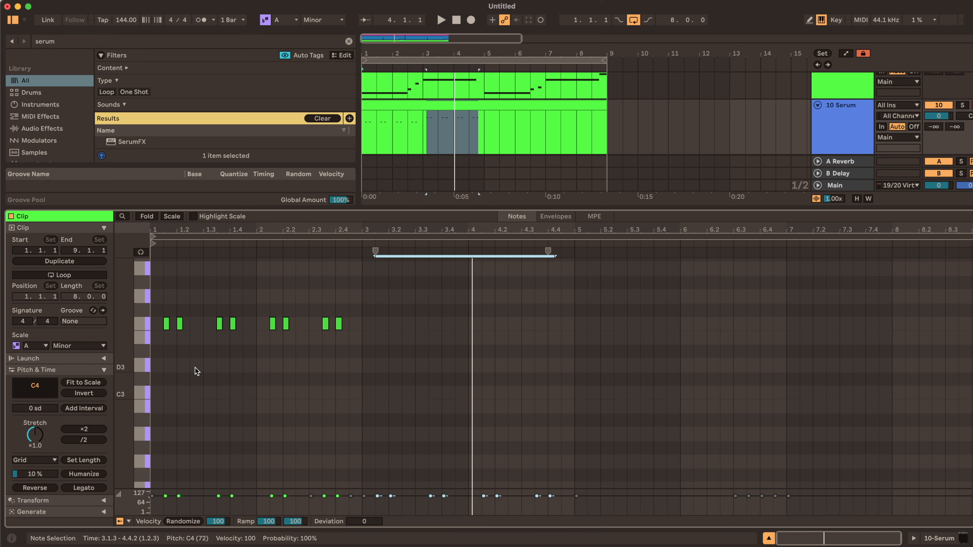
Lower the notes in bars 3 and 4 by an octave, settle them on E3, and play the clip
key(shift+Down)
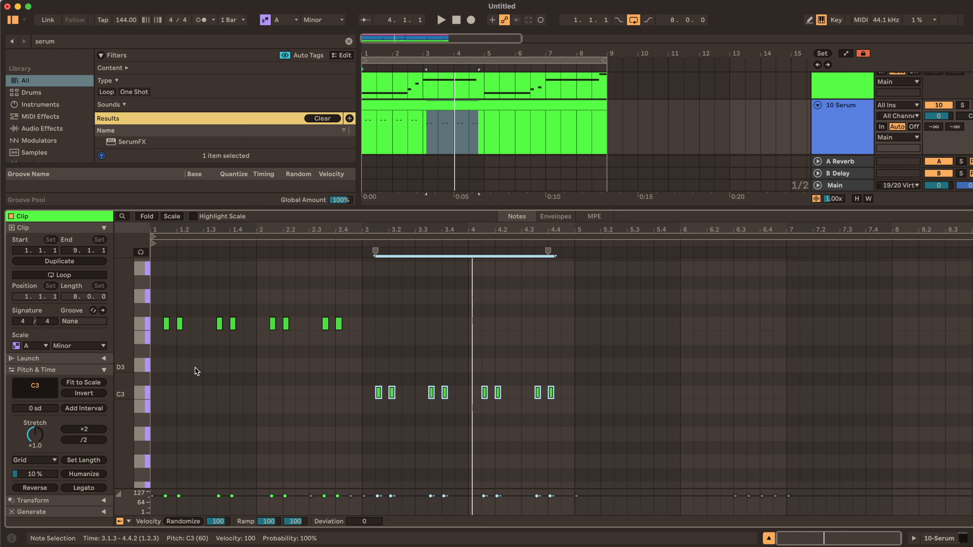
key(Down)
key(Down)
key(Down)
key(Up)
key(Up)
key(Up)
key(Up)
key(Up)
key(Up)
key(Up)
scroll(196, 371, down, 8)
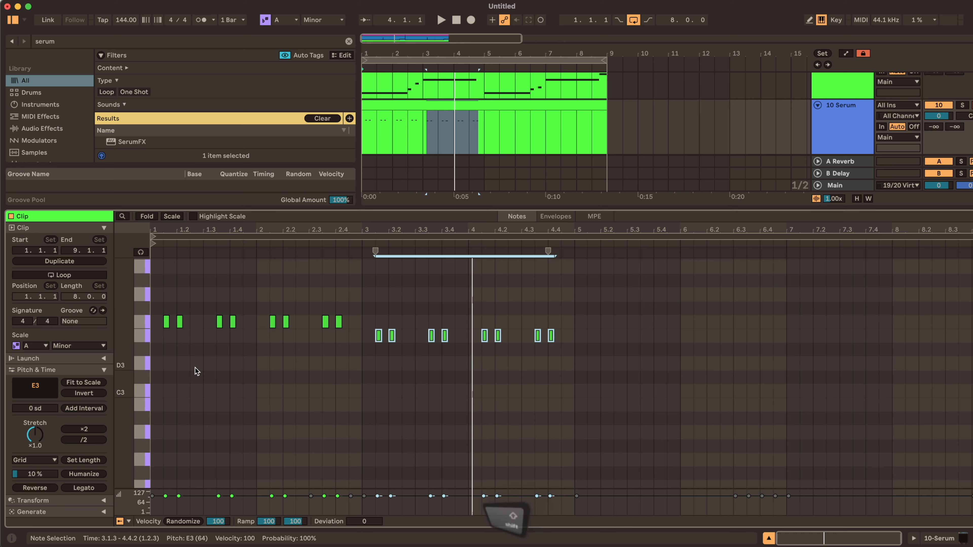
scroll(197, 372, up, 10)
key(space)
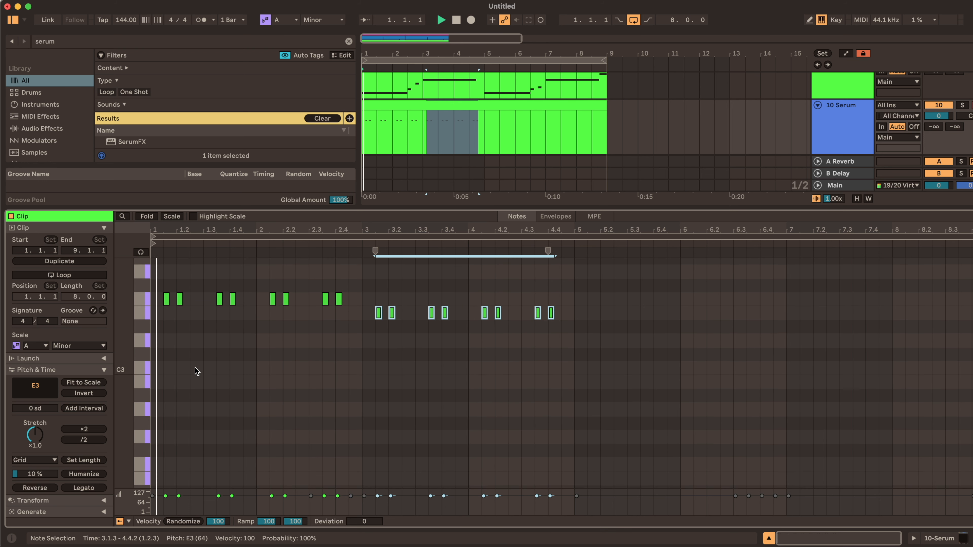
Try the bar 3 and 4 notes an octave higher, return them to E3, and listen to the transition
key(shift+Up)
key(shift+Down)
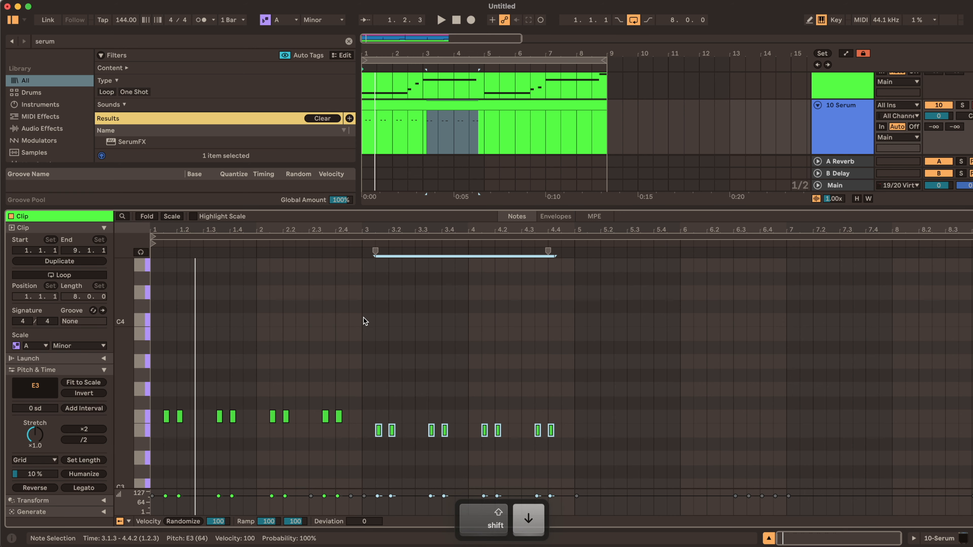
scroll(356, 397, down, 3)
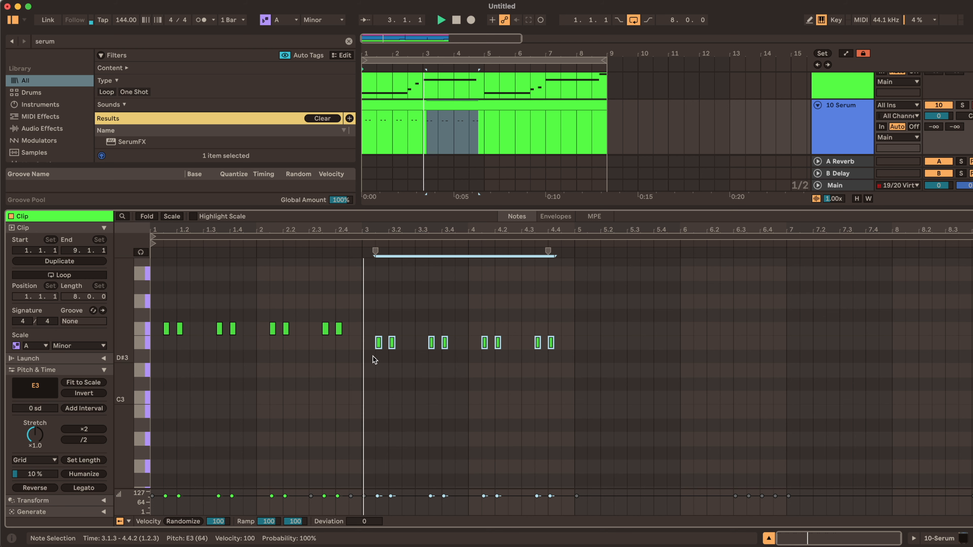
scroll(564, 337, down, 4)
scroll(607, 338, up, 8)
Select the full two-bar range of E3 notes in bars 3 and 4 and duplicate it into bars 5 and 6
drag(573, 407, 361, 393)
key(space)
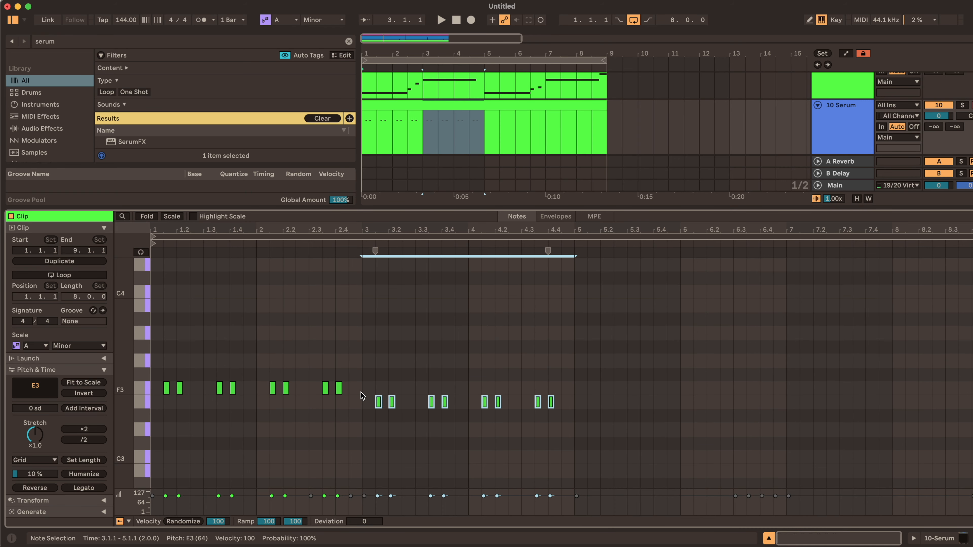
key(ctrl+d)
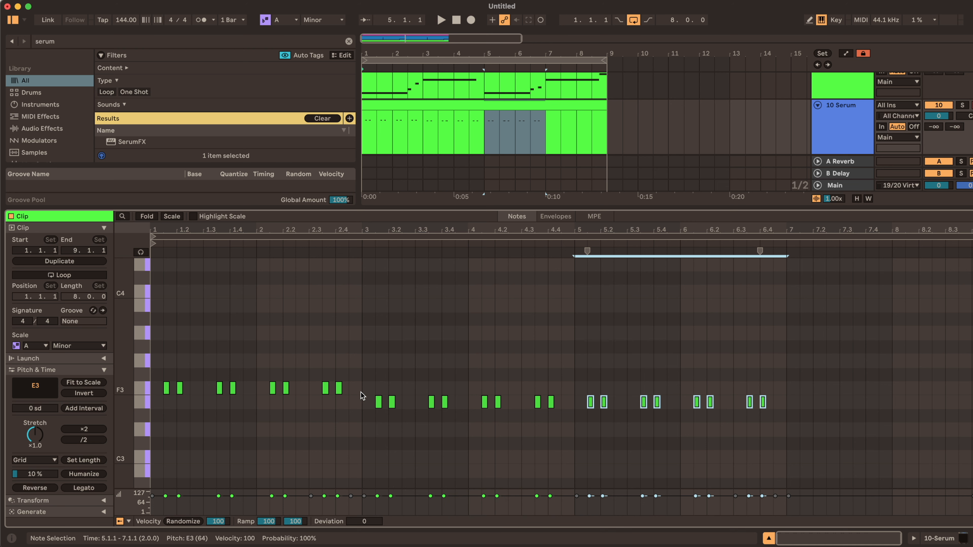
Transpose the copied notes in bars 5 and 6 to D3 and play them back
scroll(361, 393, down, 5)
scroll(452, 367, up, 1)
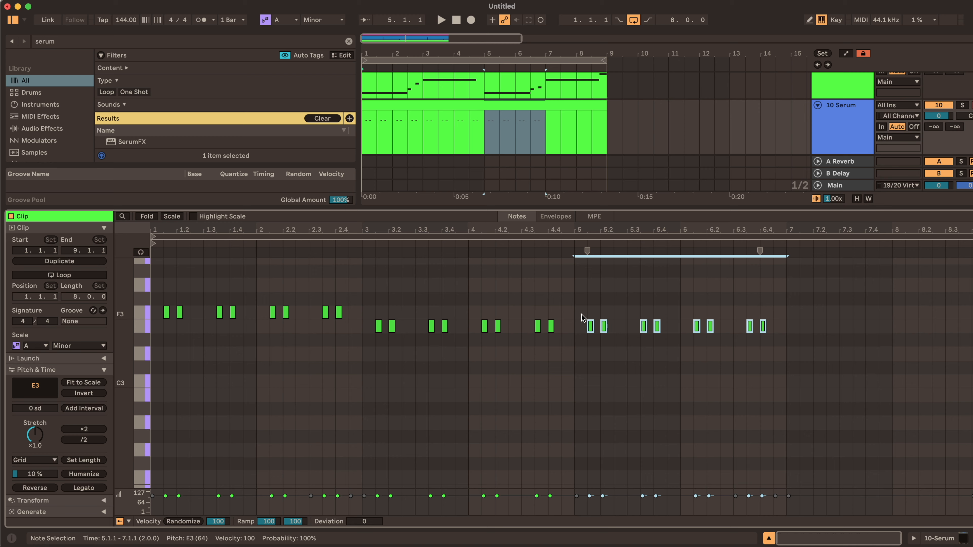
scroll(581, 314, up, 2)
scroll(581, 317, up, 3)
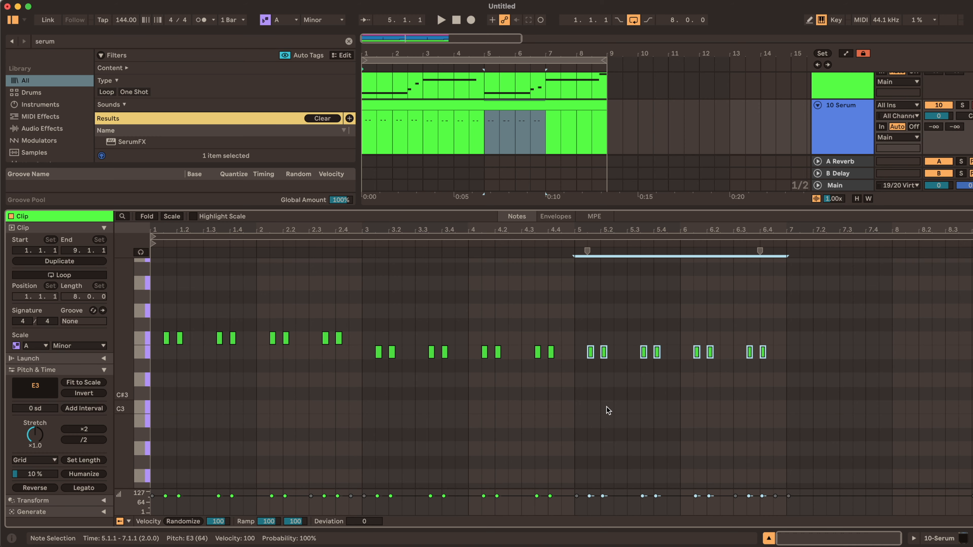
scroll(613, 432, down, 5)
key(Down)
key(Down)
key(Down)
key(Down)
key(Down)
key(Down)
key(Down)
key(Up)
key(Up)
key(Up)
key(Up)
key(Up)
scroll(614, 432, up, 8)
key(space)
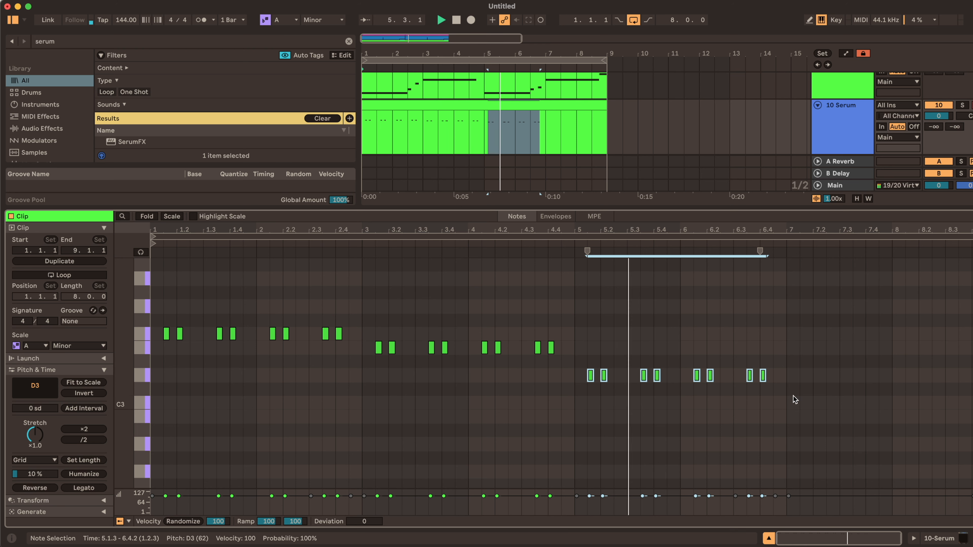
Duplicate the full range of bars 5 and 6 into bars 7 and 8 and lower the copied notes to C3
scroll(790, 390, down, 3)
drag(784, 357, 572, 303)
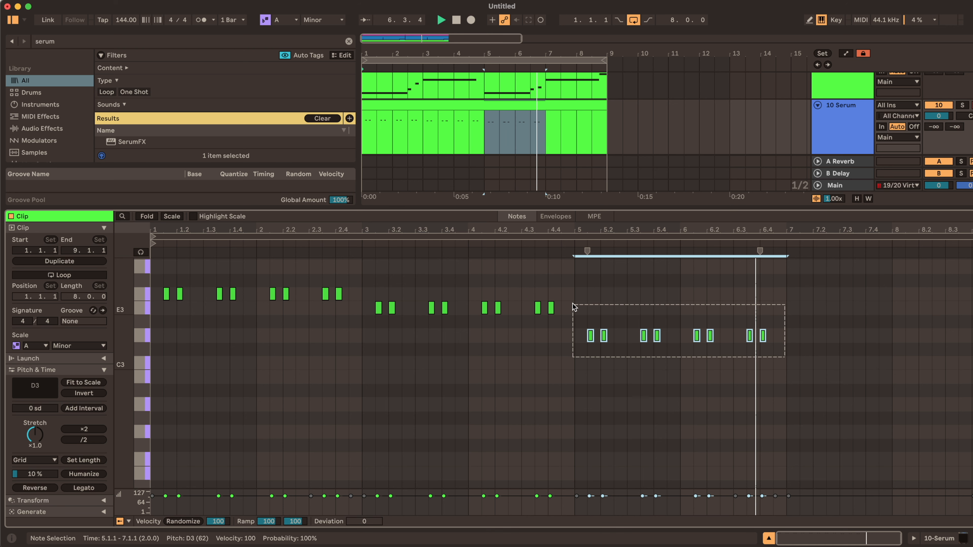
key(super+d)
key(Down)
key(Down)
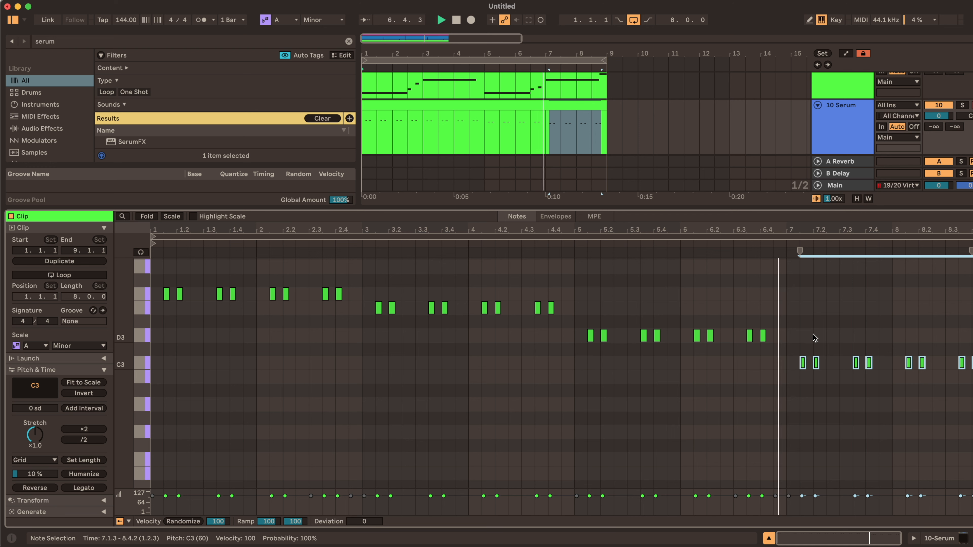
Raise the last two notes of bar 2 to G3 and lower the last two notes of bar 4 to C3
double_click(972, 363)
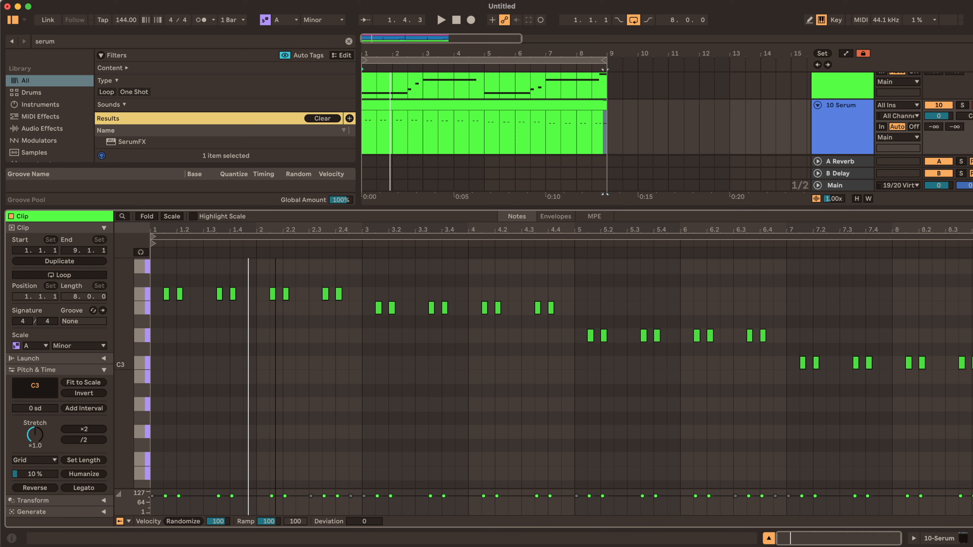
drag(123, 332, 123, 336)
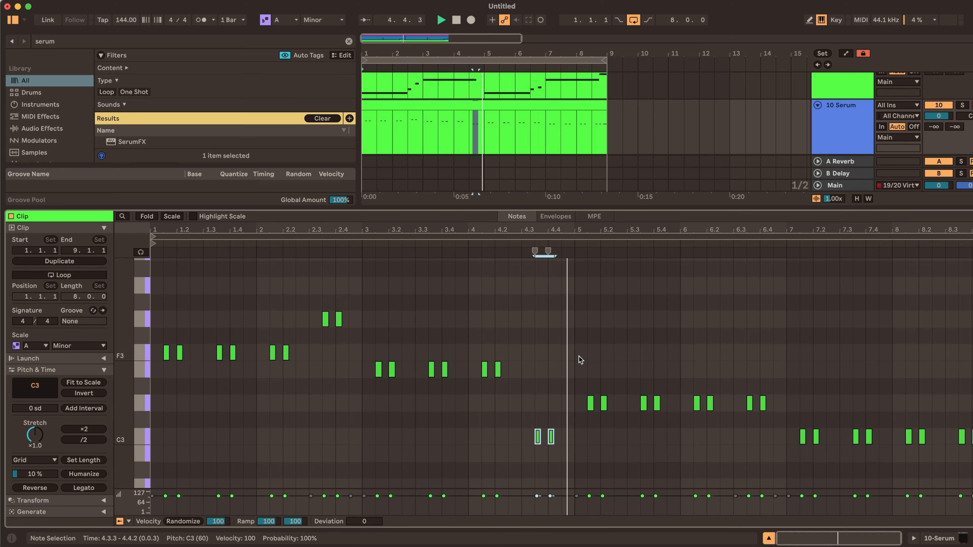
scroll(579, 357, down, 2)
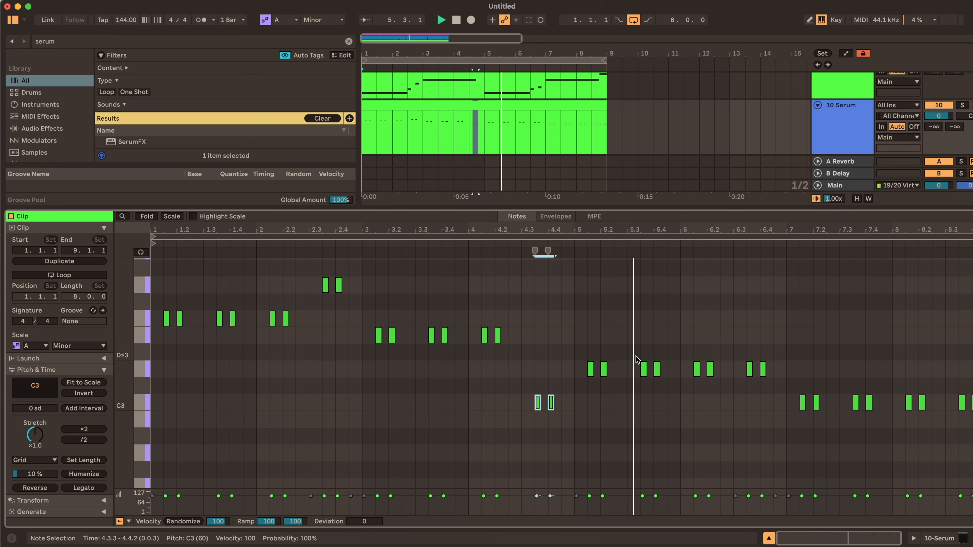
Lower the last two notes of bar 6 to B2 and play the passage back
drag(733, 382, 784, 373)
key(Down)
key(Down)
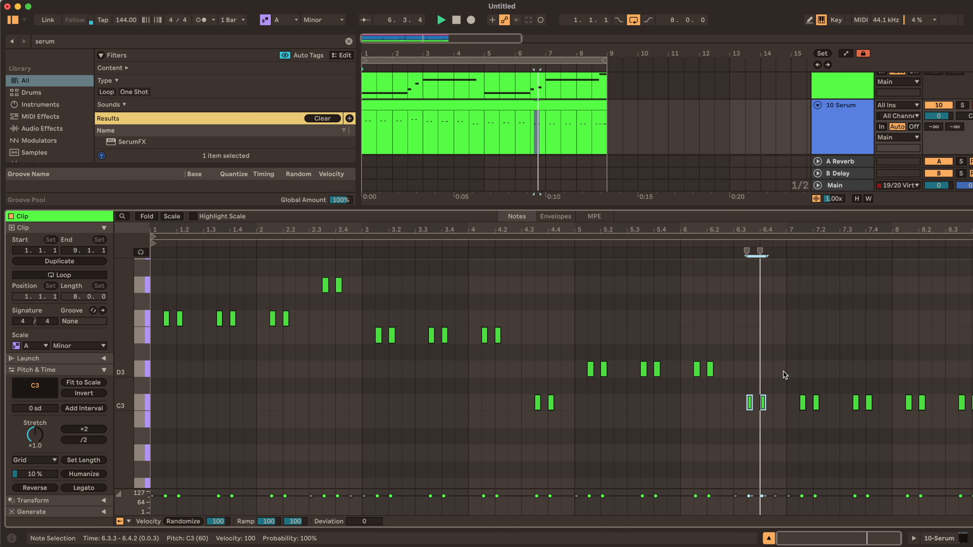
key(Down)
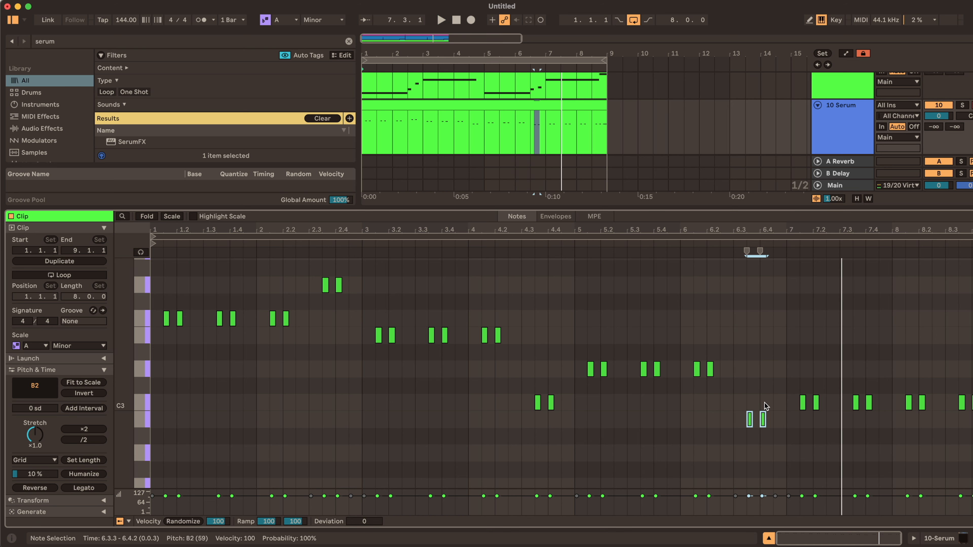
key(space)
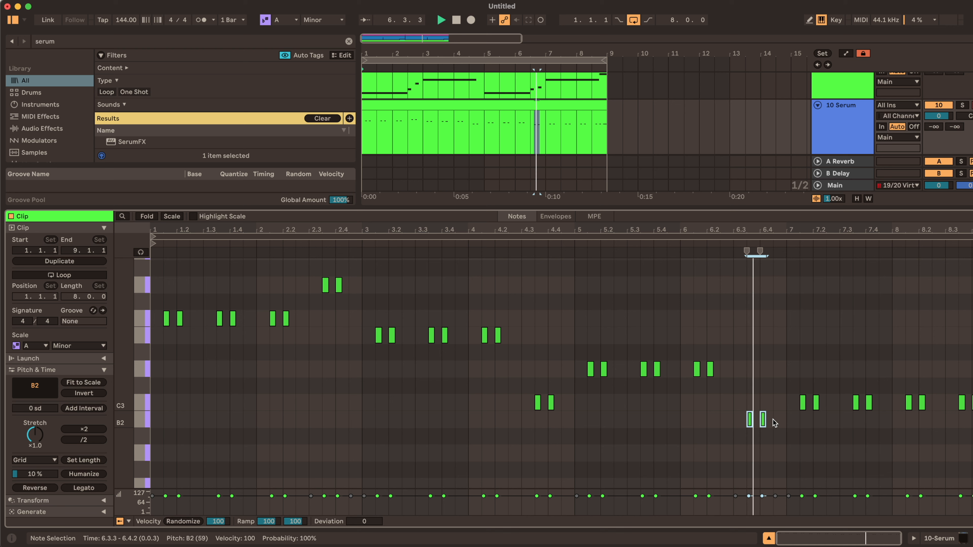
Raise the last pair of notes in bar 8 to D3 during playback
click(961, 402)
key(Up)
key(Up)
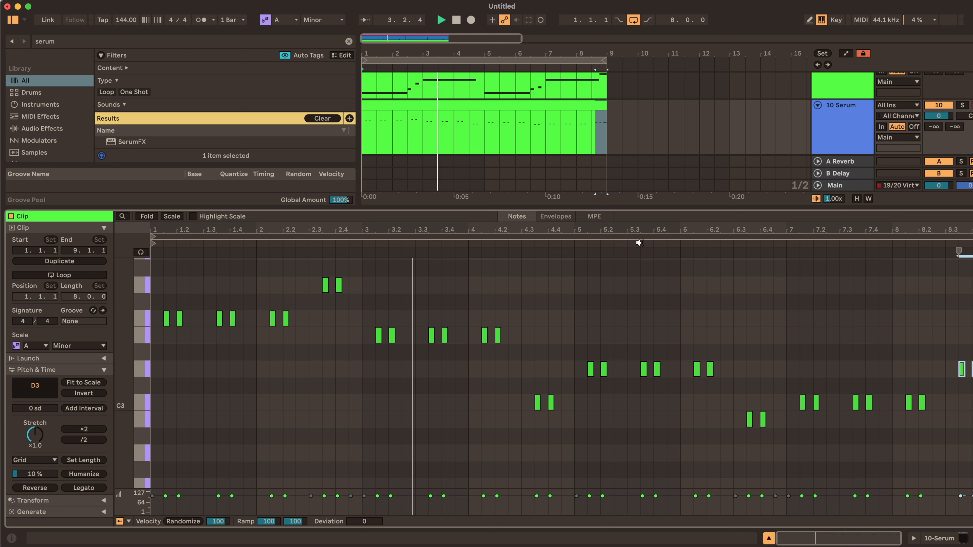
Lower the Serum track volume to -3.7 dB and add a C3 note at 4.4.3 in its clip
drag(937, 115, 938, 126)
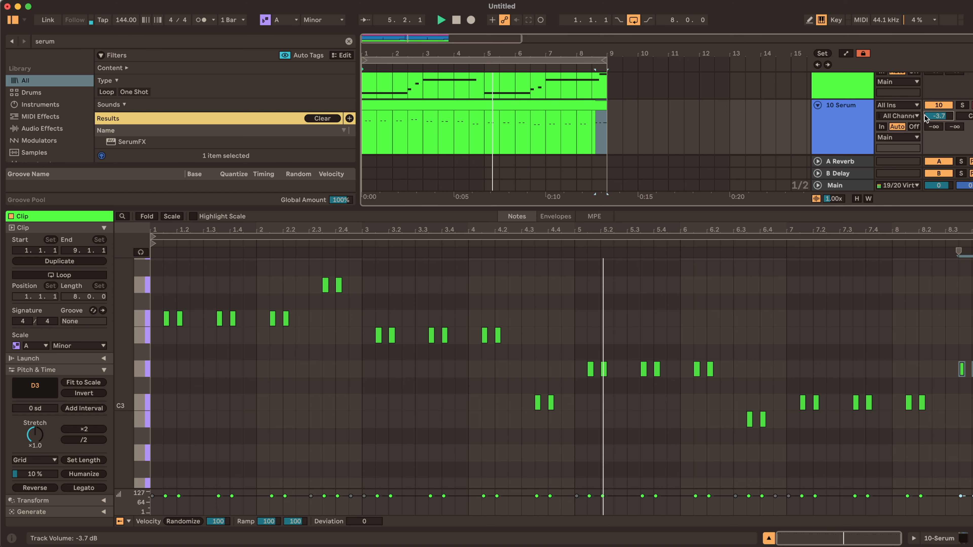
double_click(567, 402)
key(space)
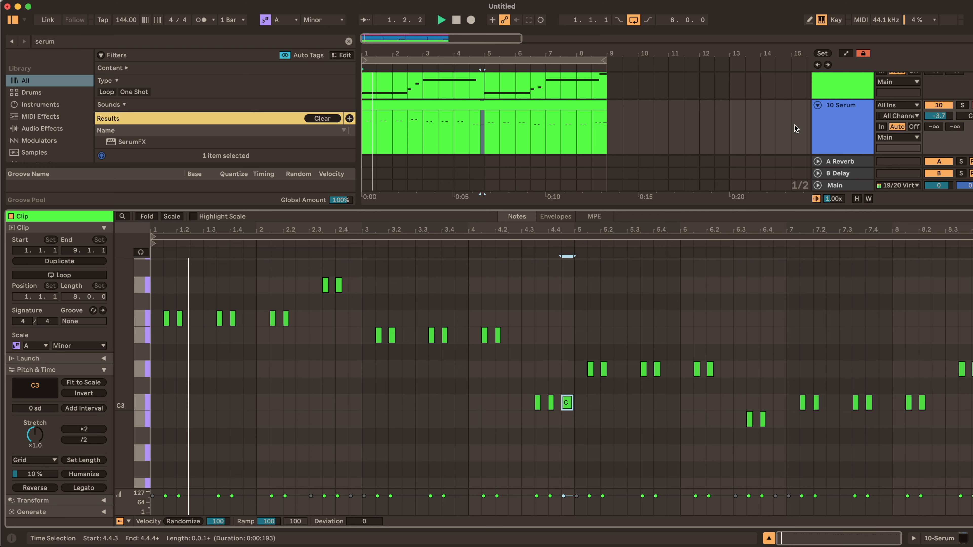
drag(935, 130, 935, 115)
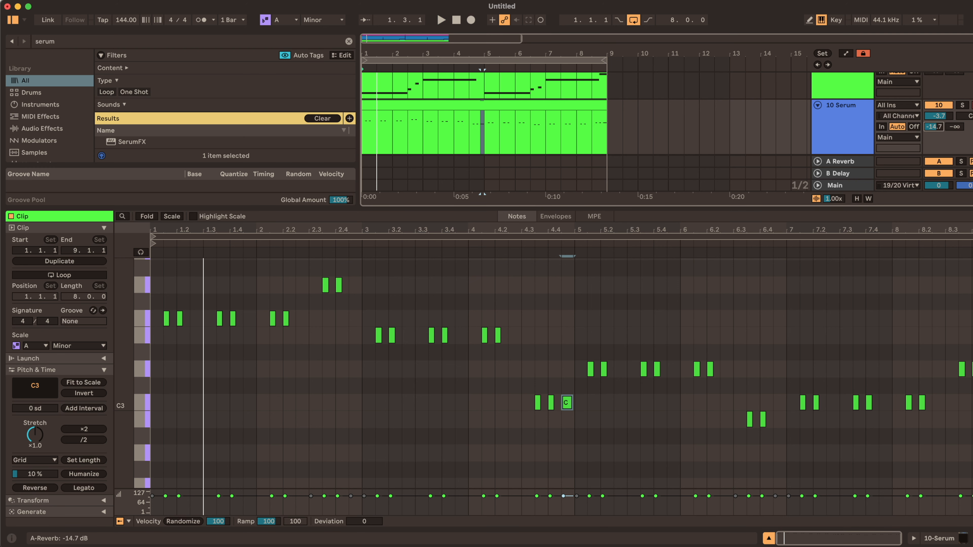
drag(934, 127, 934, 153)
Open the Serum editor and set the fine tuning of OSC A to -26 and OSC B to 35 cents
click(862, 130)
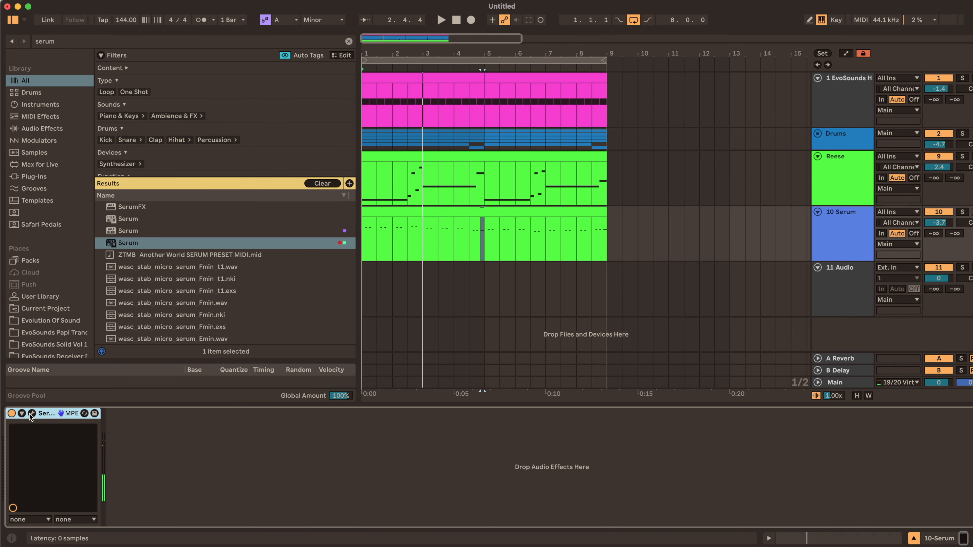
click(29, 414)
click(361, 90)
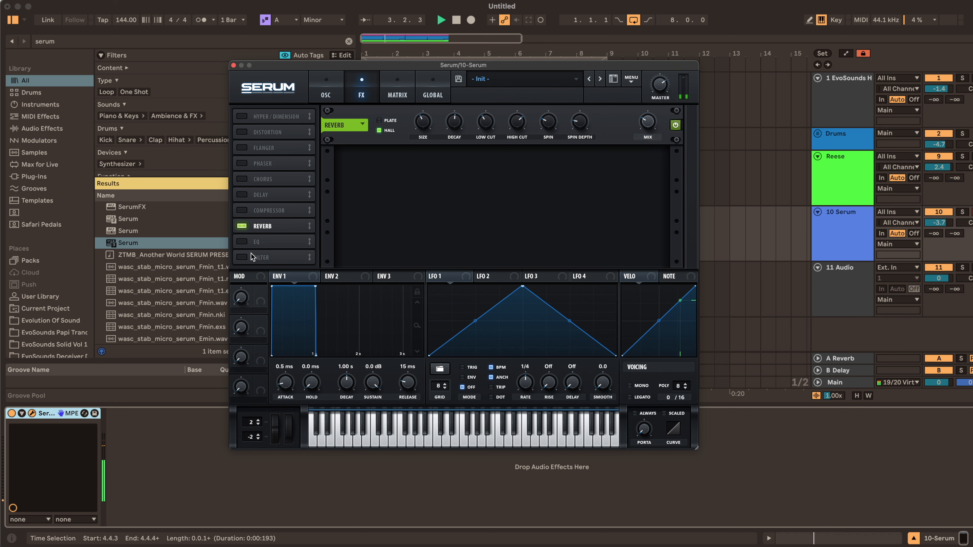
click(313, 84)
key(space)
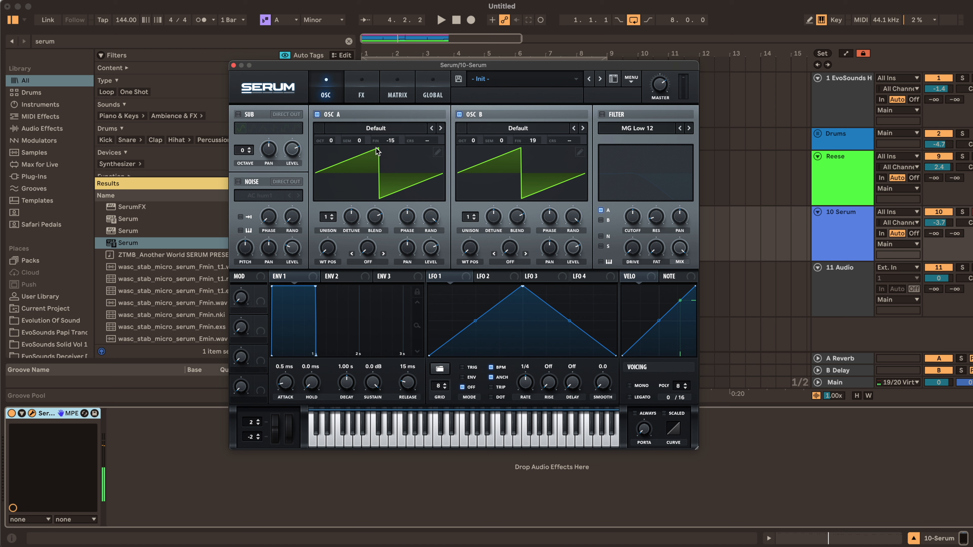
drag(394, 146, 393, 147)
drag(532, 135, 536, 131)
key(space)
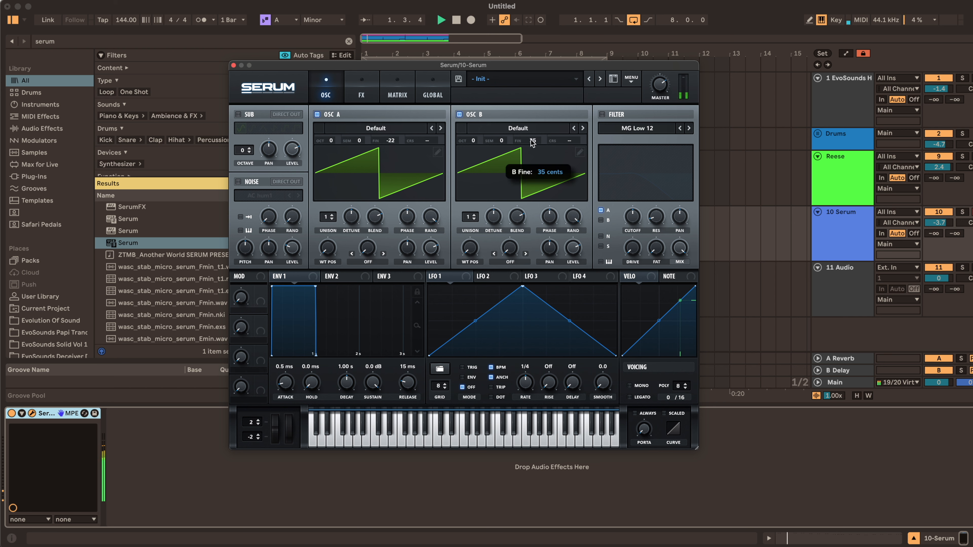
key(space)
drag(399, 139, 402, 143)
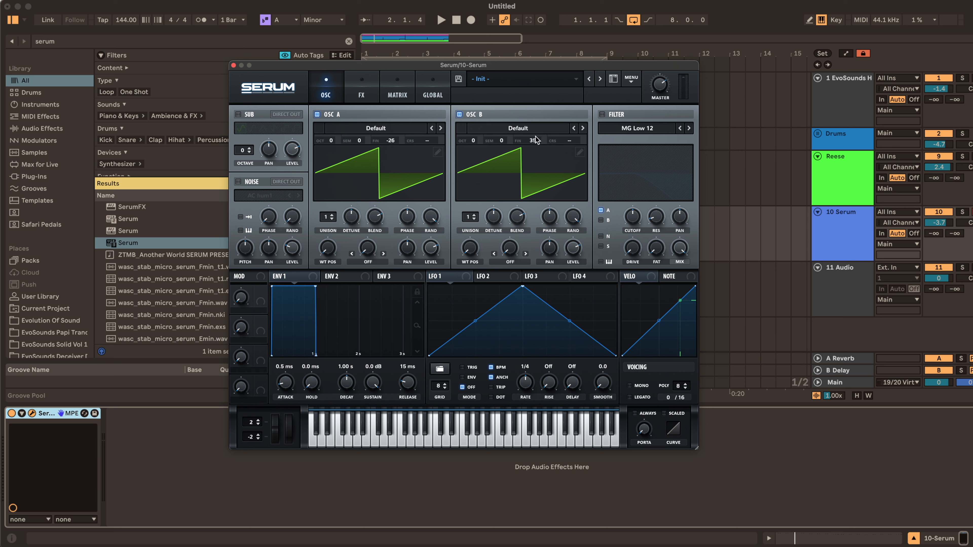
Enable Serum's filter for both oscillators as MG Low 24 and raise its cutoff to about 14717 Hz
click(610, 116)
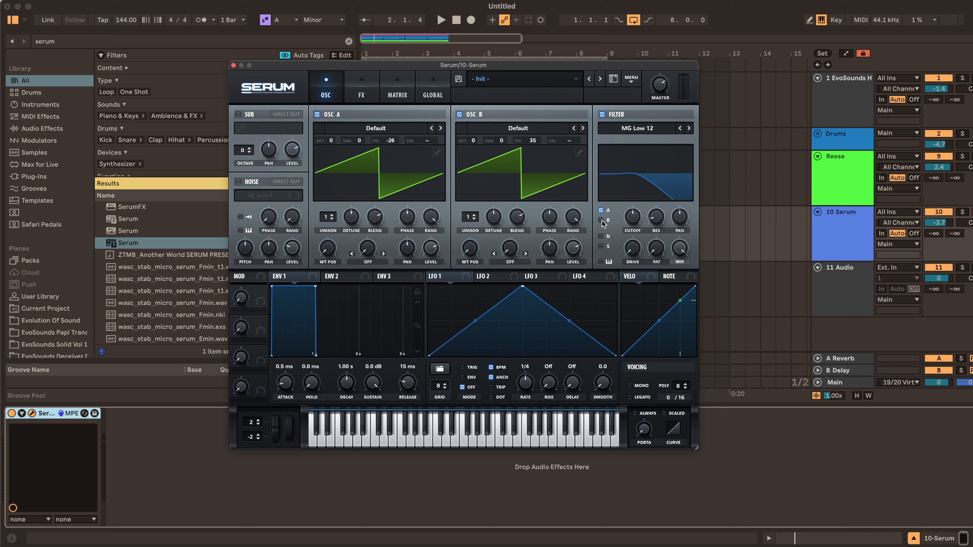
drag(628, 221, 644, 201)
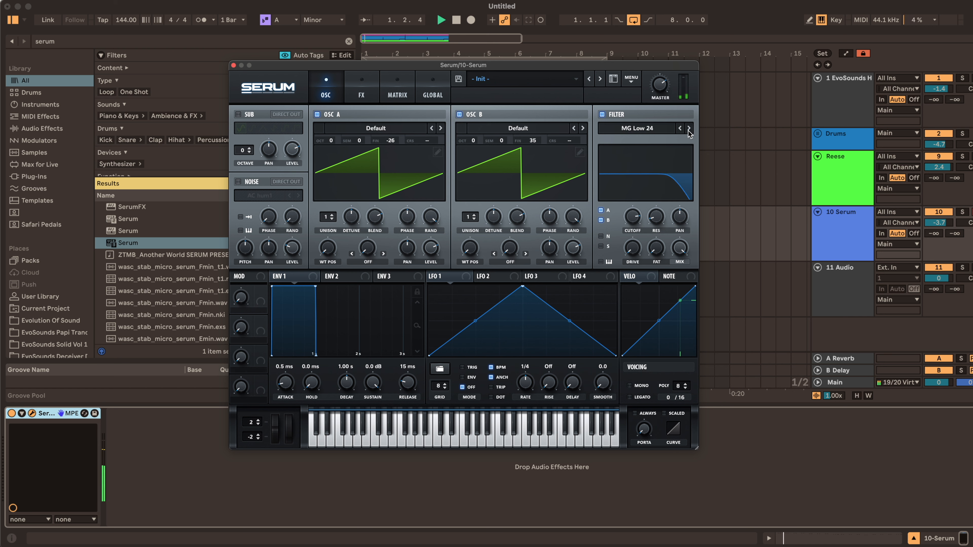
mouse_move(635, 218)
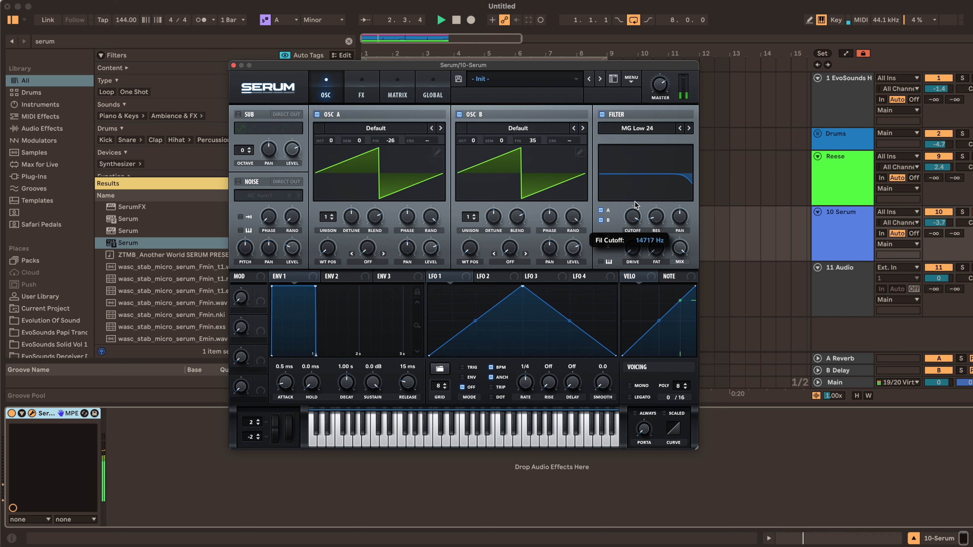
Set the Serum track volume to -0.7 dB and close the Serum editor
double_click(934, 223)
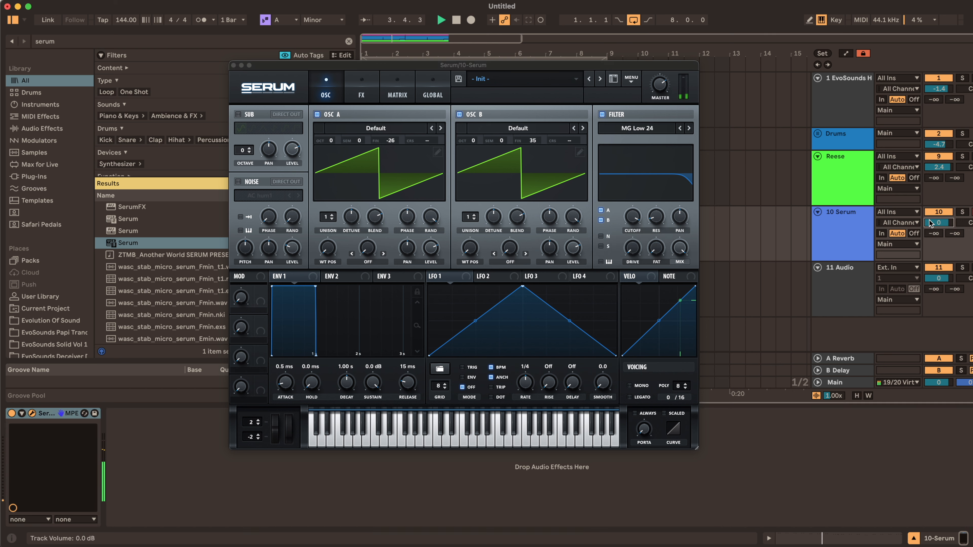
click(233, 66)
Copy the Reese track's sidechain Compressor onto the Serum track and set its threshold to -20.9 dB
right_click(837, 185)
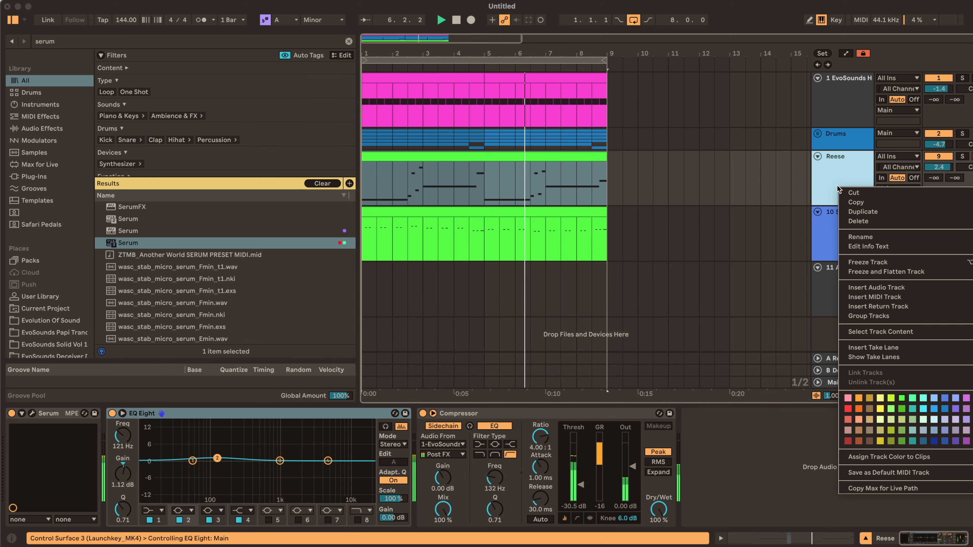
click(902, 398)
click(484, 414)
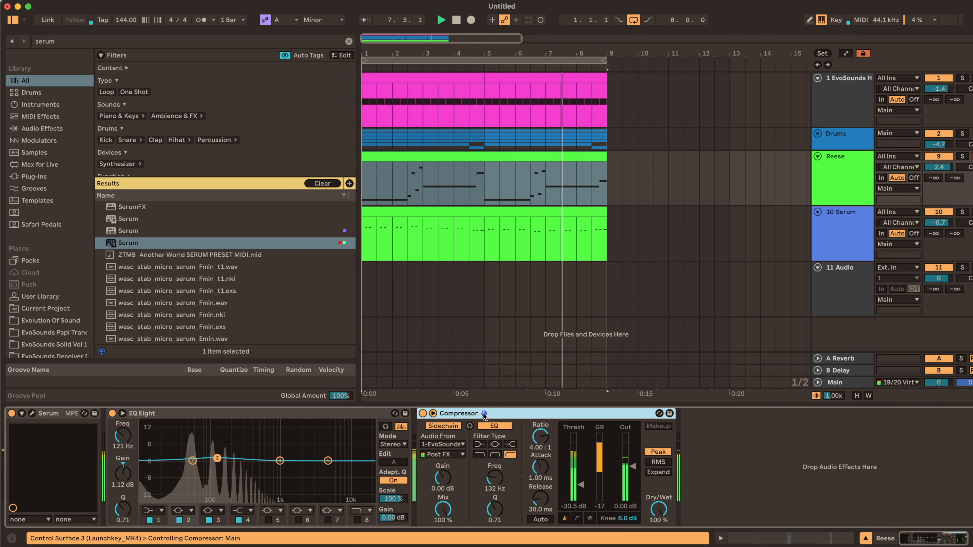
key(super+c)
click(829, 253)
click(575, 412)
key(super+v)
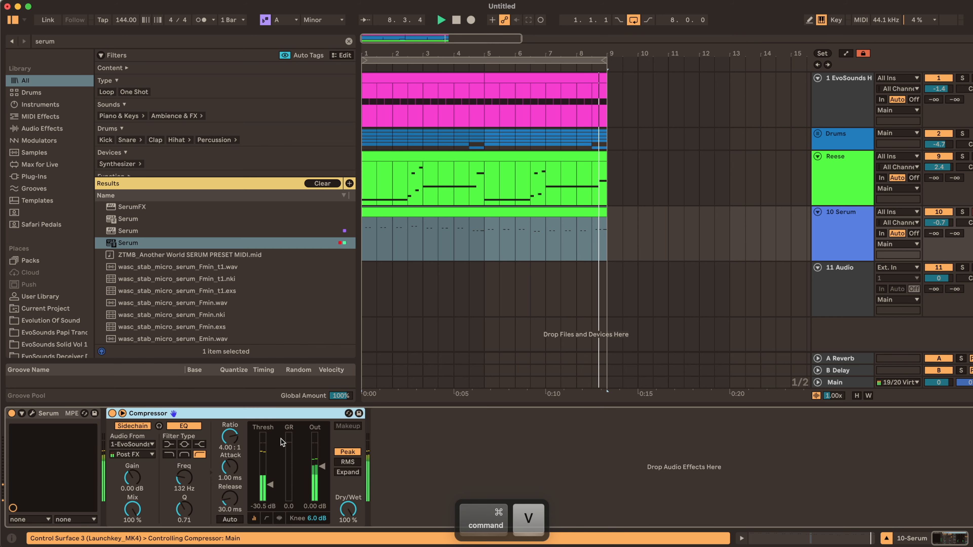
drag(270, 484, 270, 477)
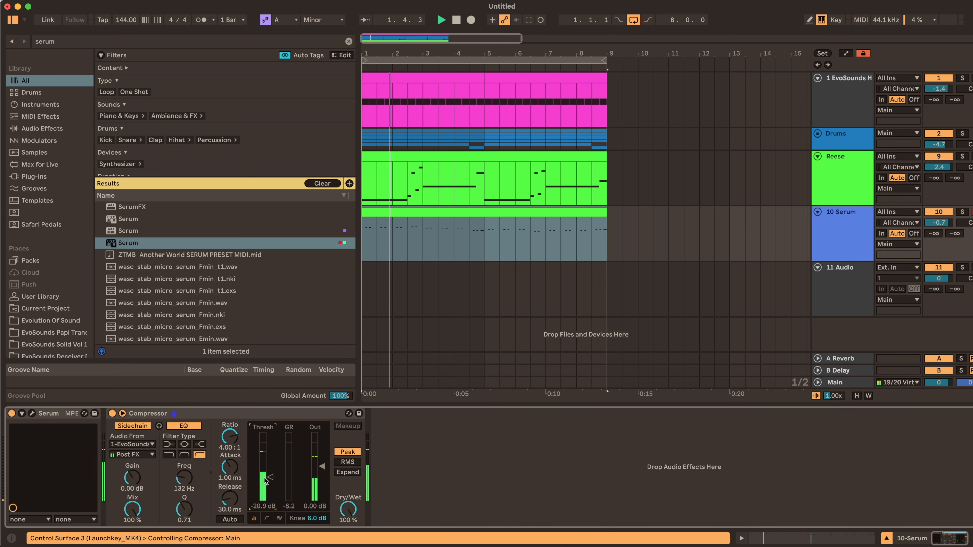
Set the Drums group volume to -4.5 dB in the Session mixer and return to the arrangement
key(Tab)
drag(454, 246, 465, 251)
key(Tab)
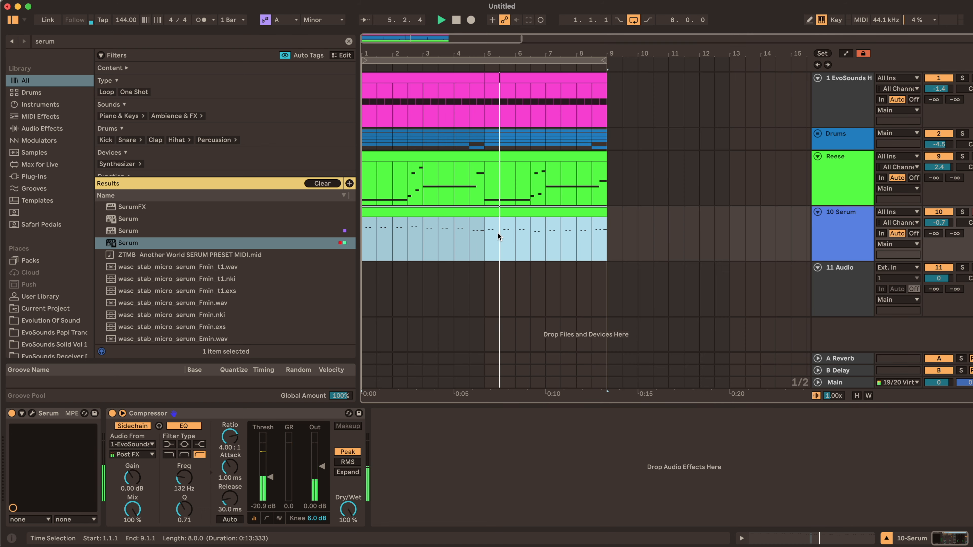
Insert a new MIDI track below the Serum track and name it Splice
click(835, 240)
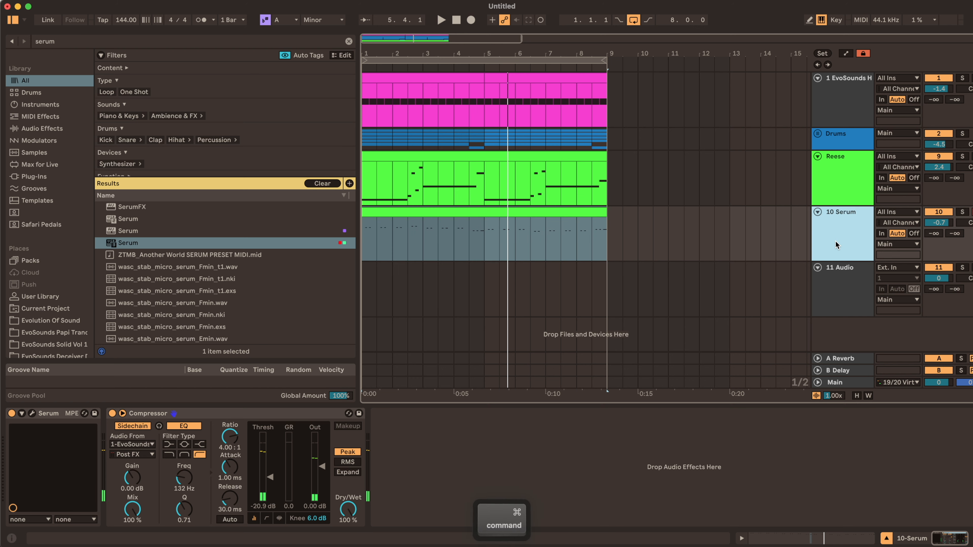
key(super+shift+t)
text(Splice)
key(Return)
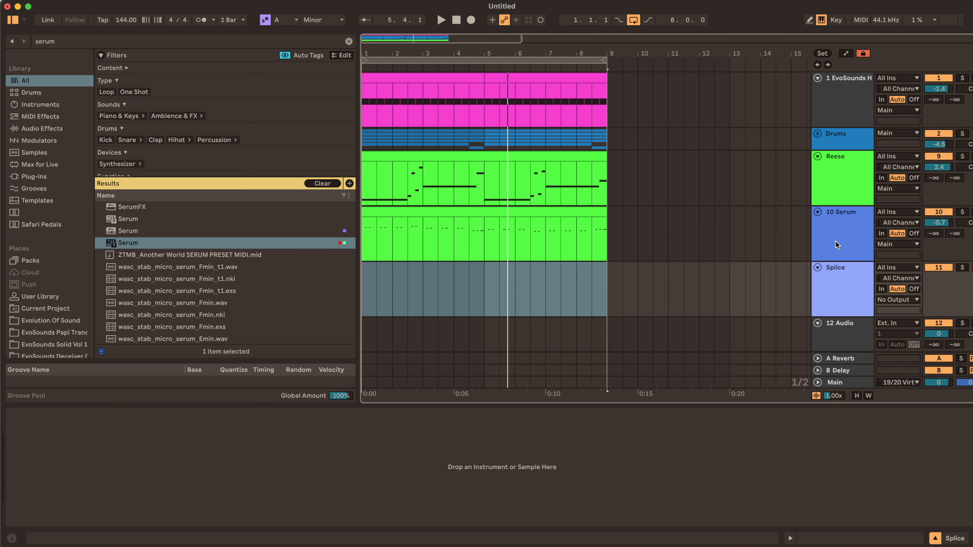
Search the plug-ins for "splice" and load Splice Bridge onto the Splice track
click(45, 177)
click(74, 43)
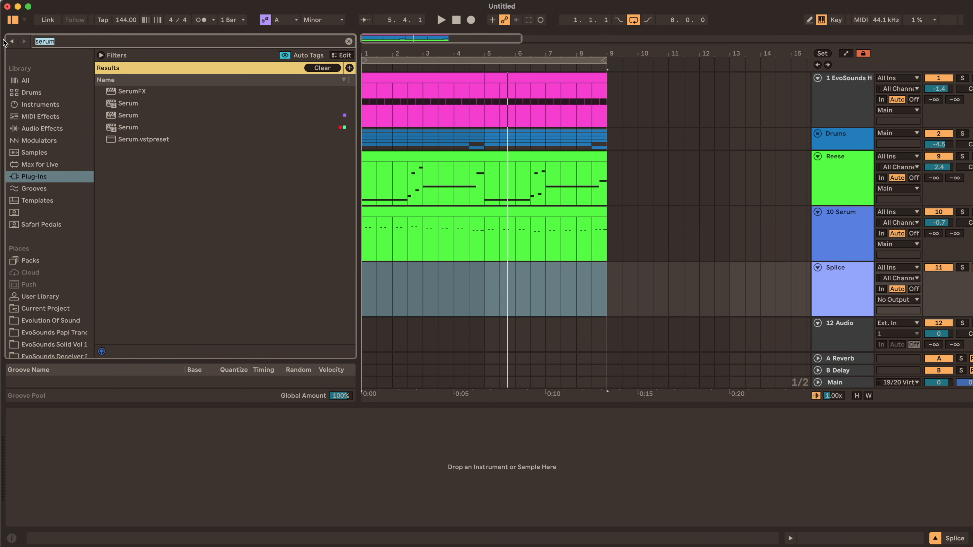
text(splice)
drag(133, 105, 366, 139)
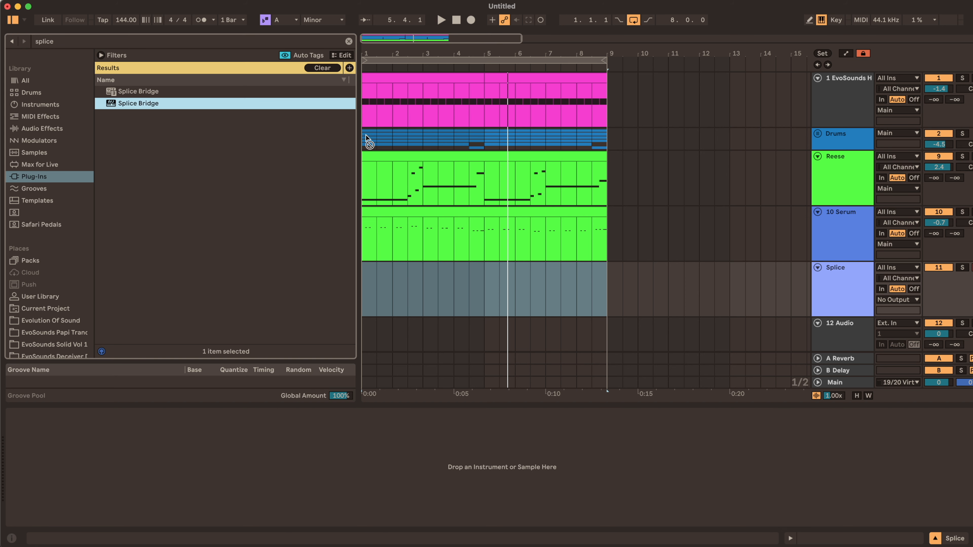
drag(846, 296, 847, 297)
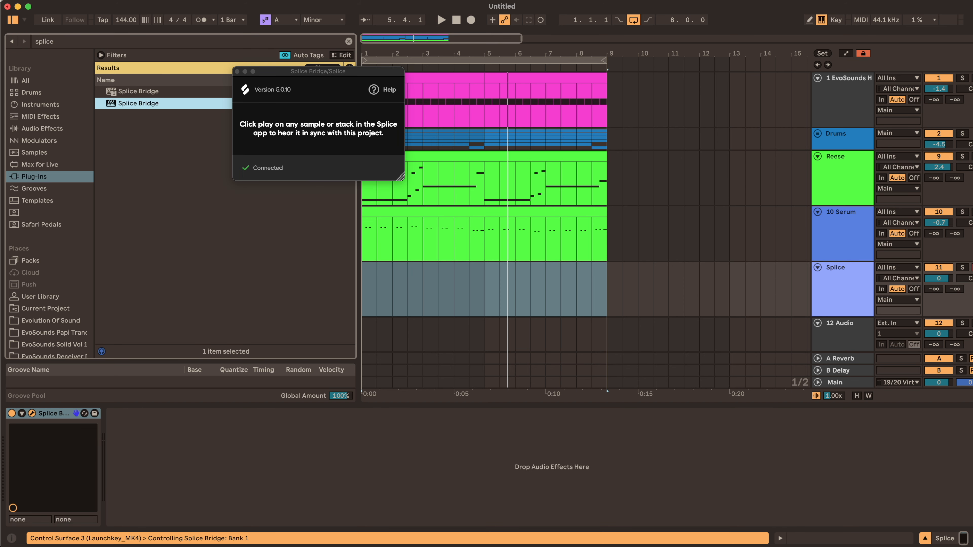
Switch to the Splice app and look through the first page of "female vocals" sample results
key(super+Tab)
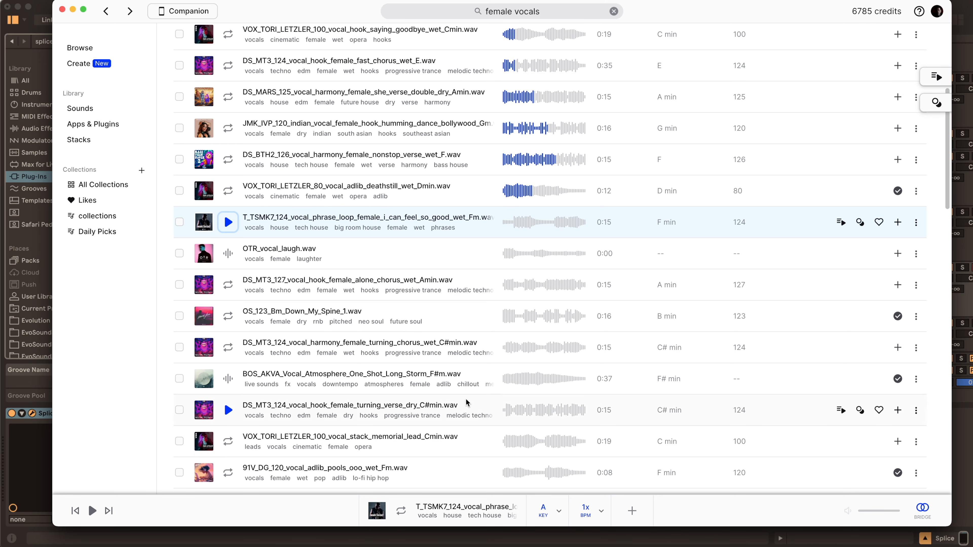
scroll(490, 270, down, 10)
scroll(491, 271, down, 8)
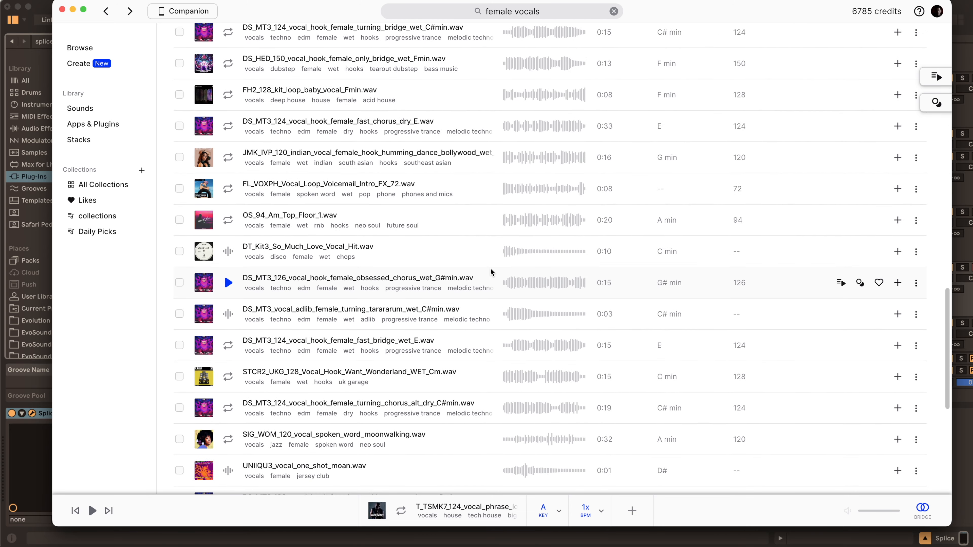
scroll(490, 269, down, 8)
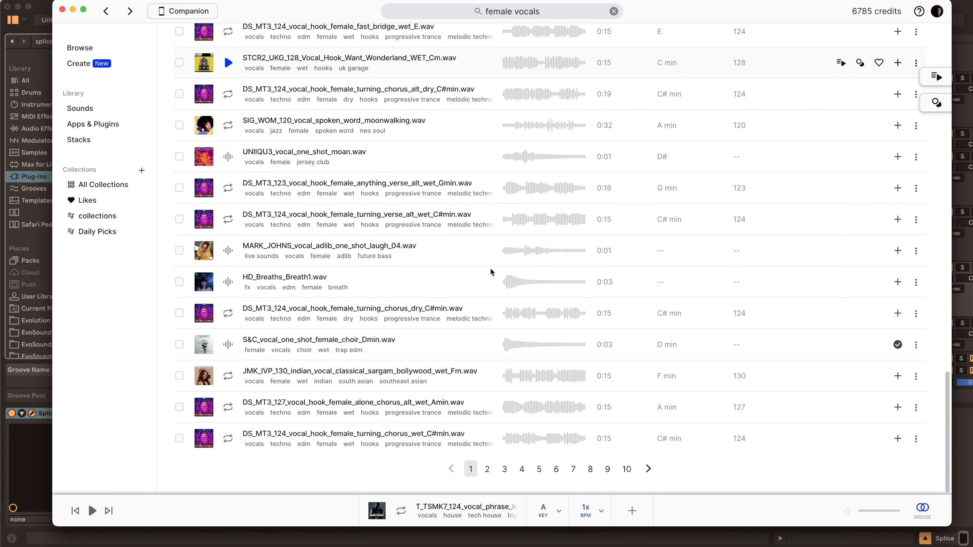
scroll(437, 392, up, 20)
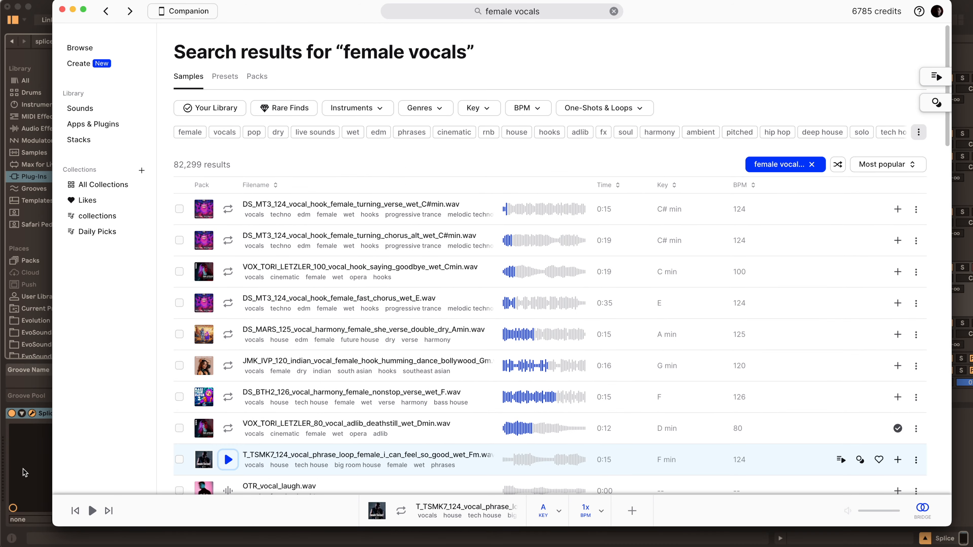
Return to Ableton Live, move the Splice Bridge window clear of the arrangement and select the Serum clip
click(12, 464)
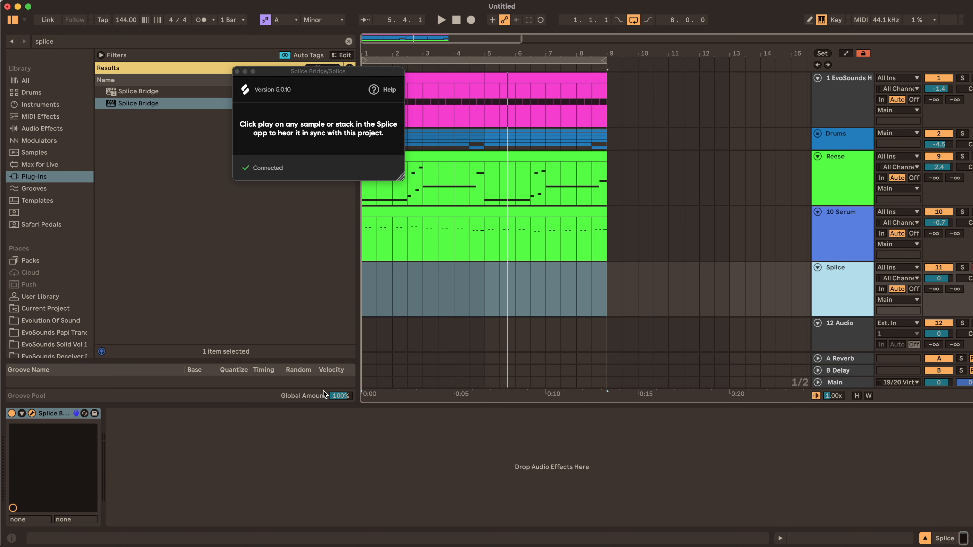
drag(276, 72, 161, 243)
click(392, 212)
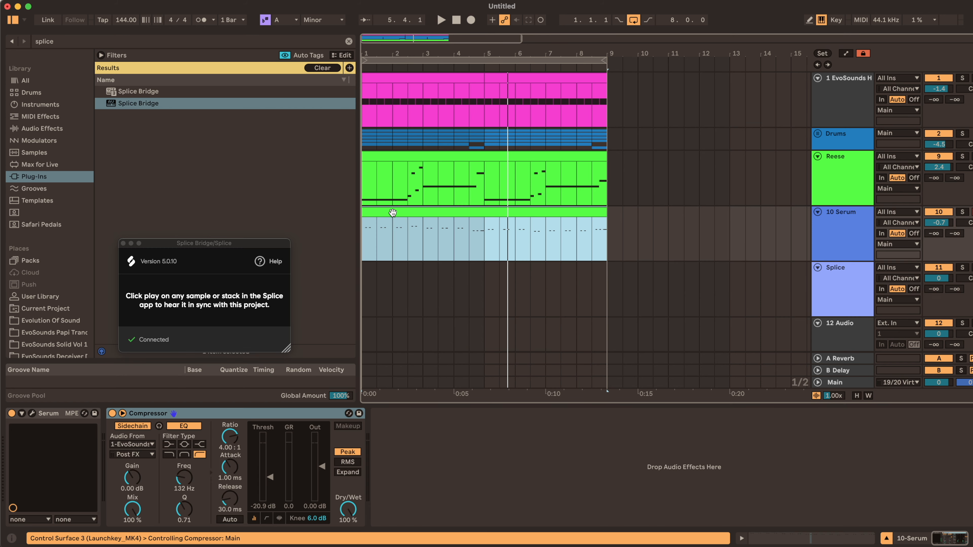
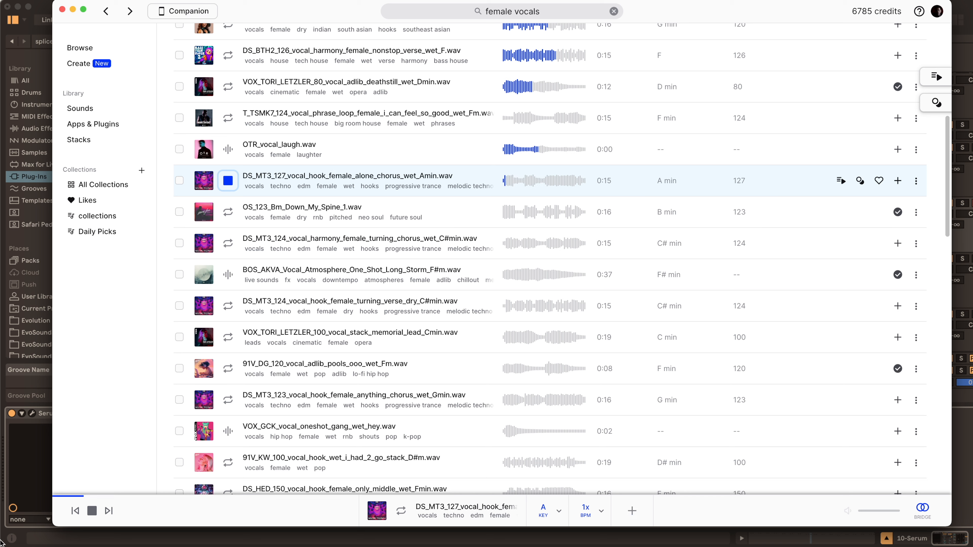
Check the Transpose key setting in Splice, and play the arrangement briefly in Ableton Live
click(545, 514)
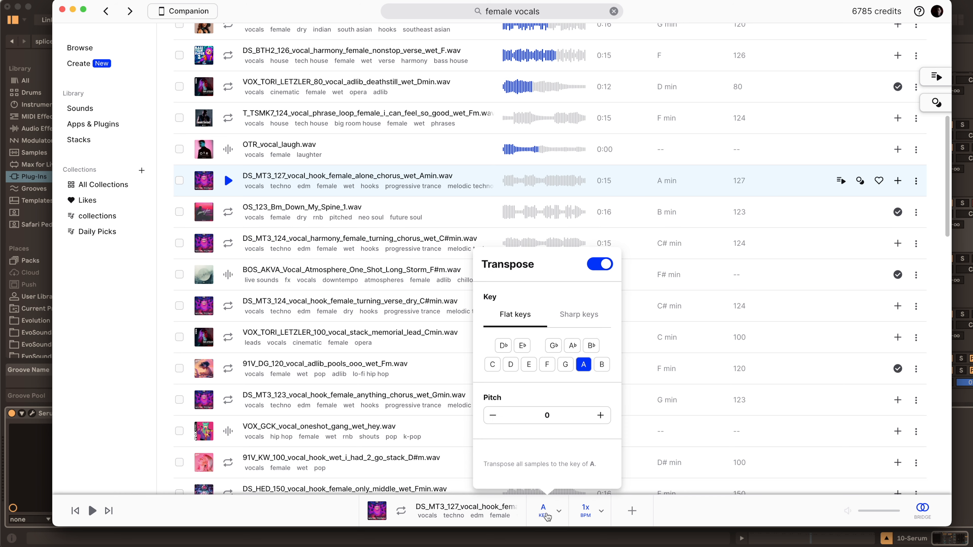
click(44, 458)
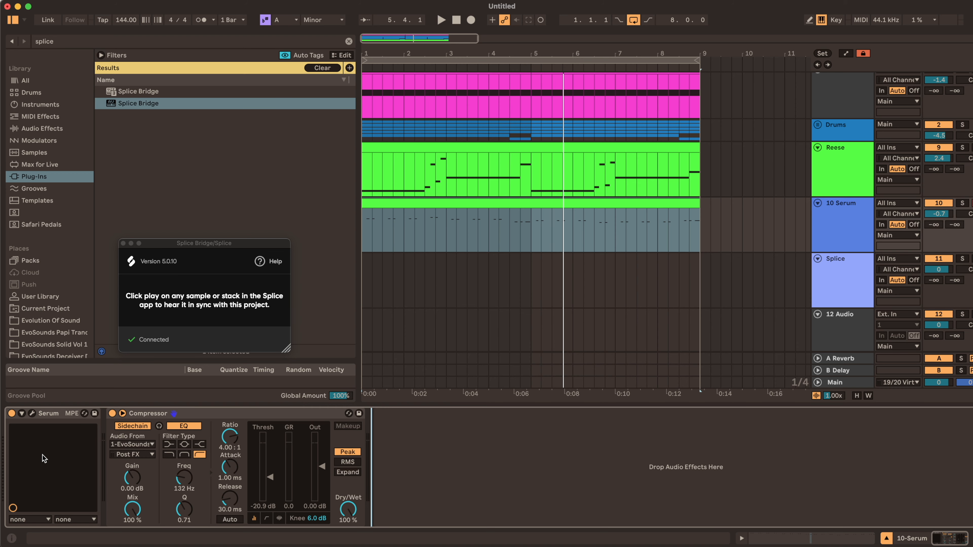
click(441, 250)
key(space)
click(507, 276)
key(space)
Shrink the Splice window and audition DS_MT3_127_vocal_hook_female_alone_chorus_wet_Amin.wav in sync with the Ableton Live arrangement
key(super+Tab)
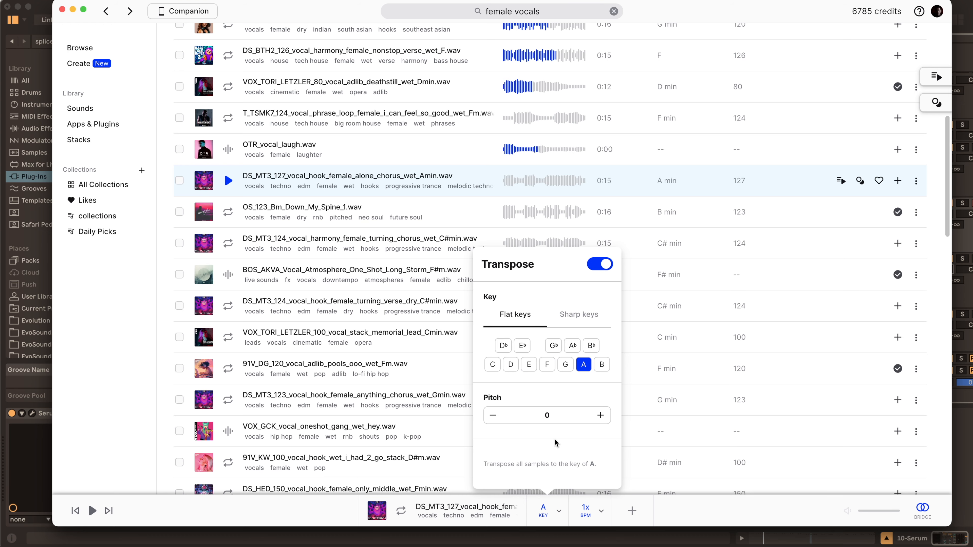
drag(944, 522, 647, 332)
click(85, 319)
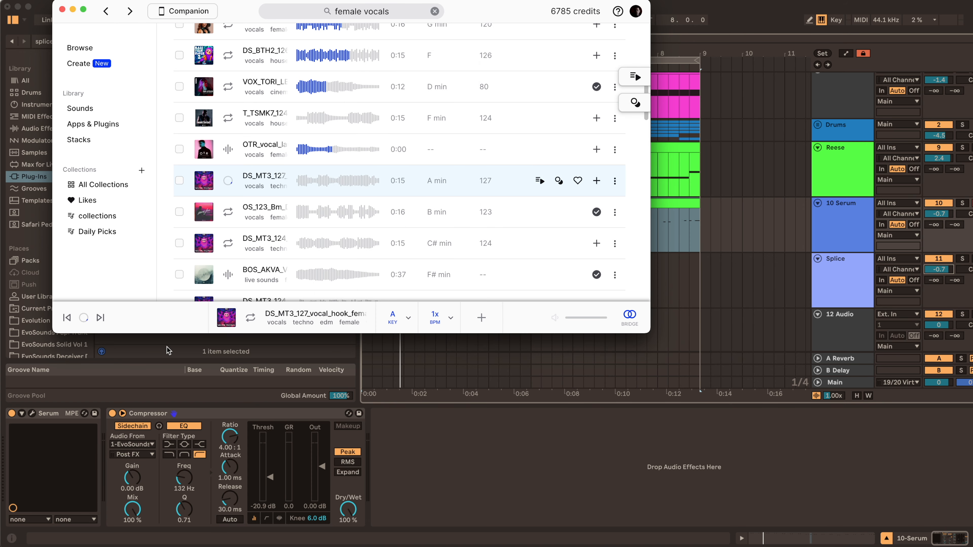
click(422, 457)
key(space)
Lower the Splice track volume to -3.6 dB and the Serum track volume to -3.3 dB during playback
mouse_move(939, 269)
mouse_down()
mouse_move(938, 291)
mouse_move(938, 278)
mouse_up()
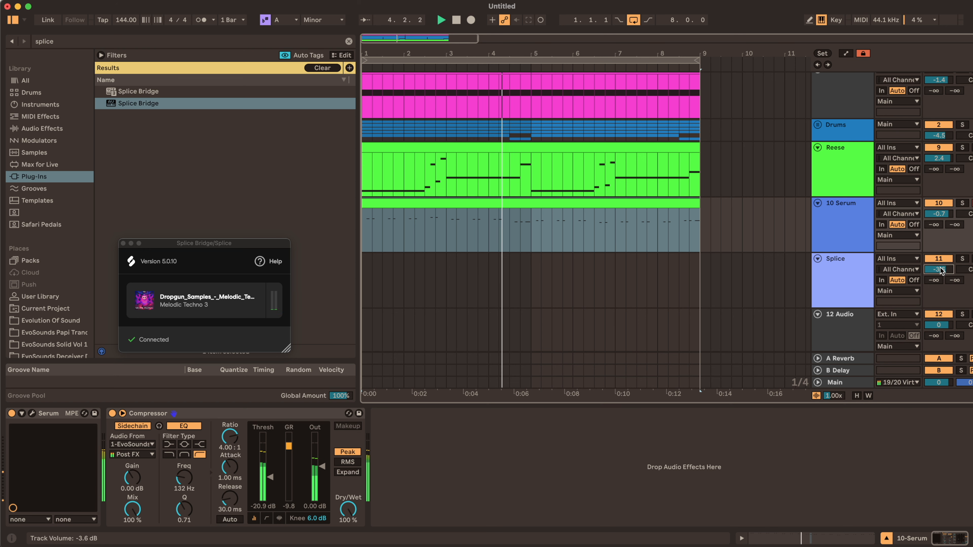
drag(938, 208, 938, 227)
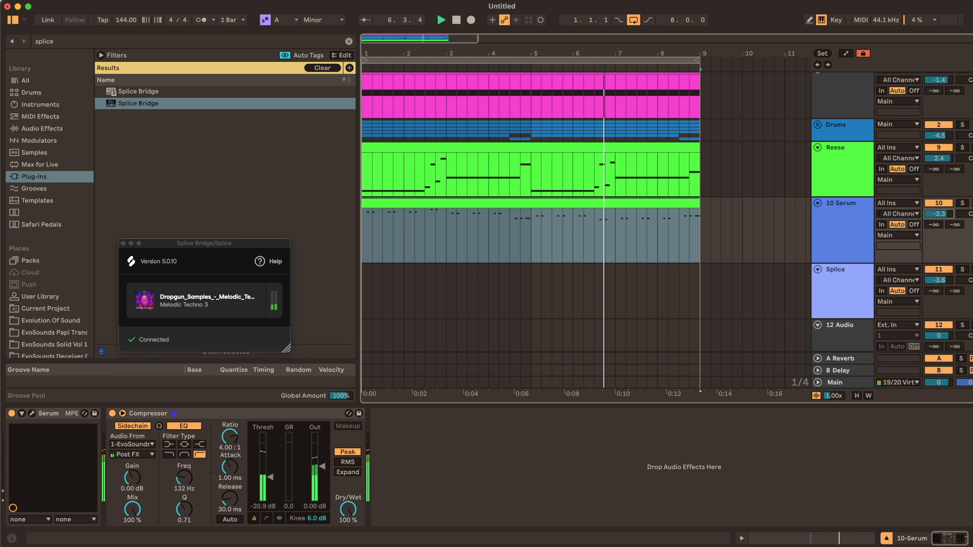
Switch to Splice and audition the female vocal samples below the current one in sync with the arrangement
click(597, 546)
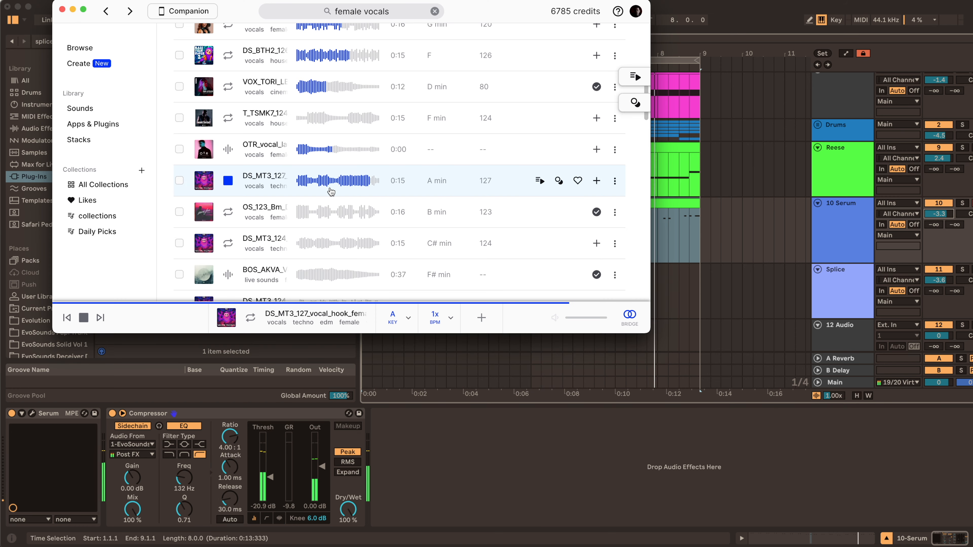
key(Down)
key(Down)
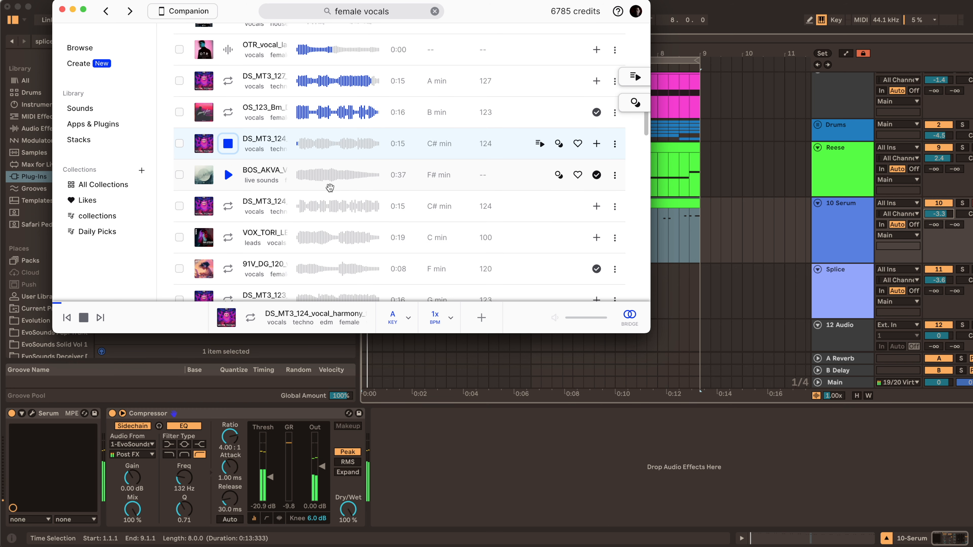
key(Down)
key(Down)
key(Down)
key(Down)
key(Down)
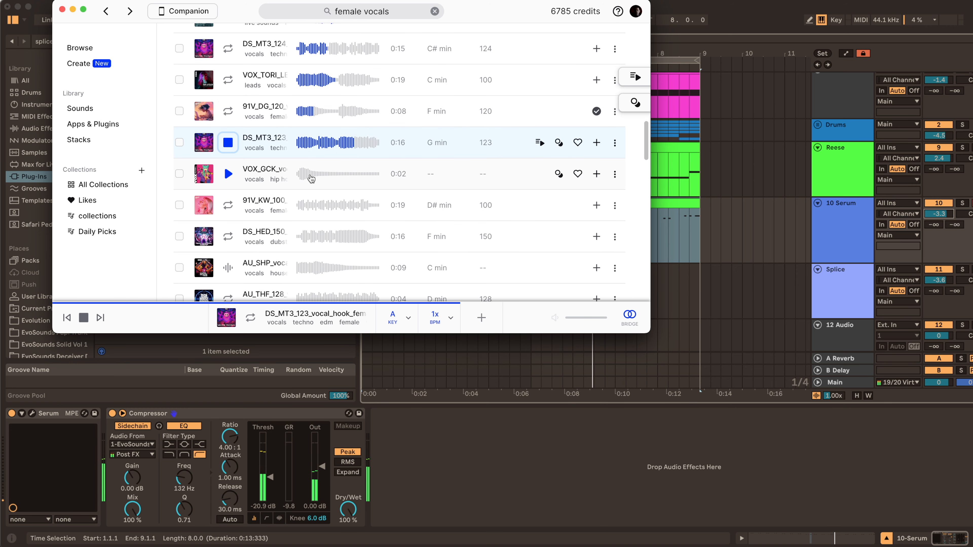
scroll(230, 149, down, 10)
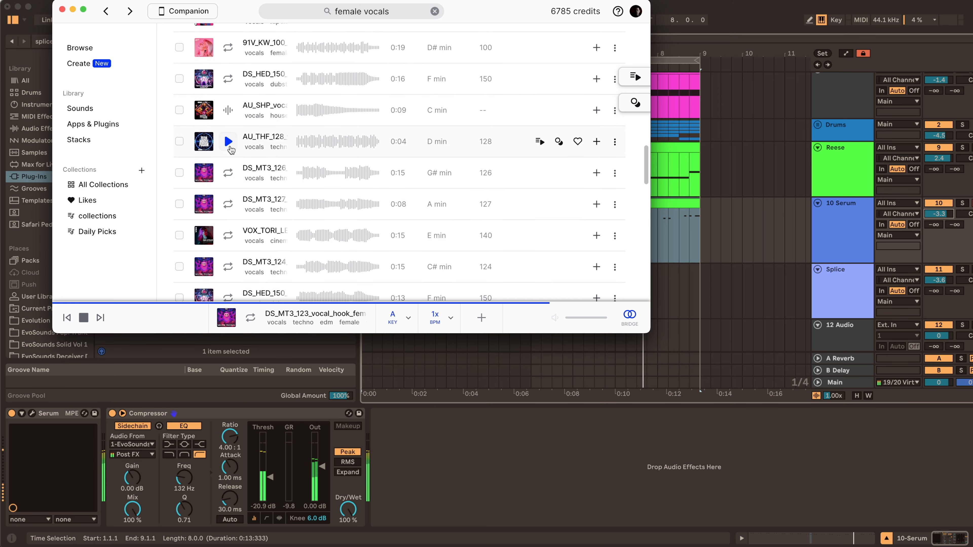
scroll(230, 149, up, 8)
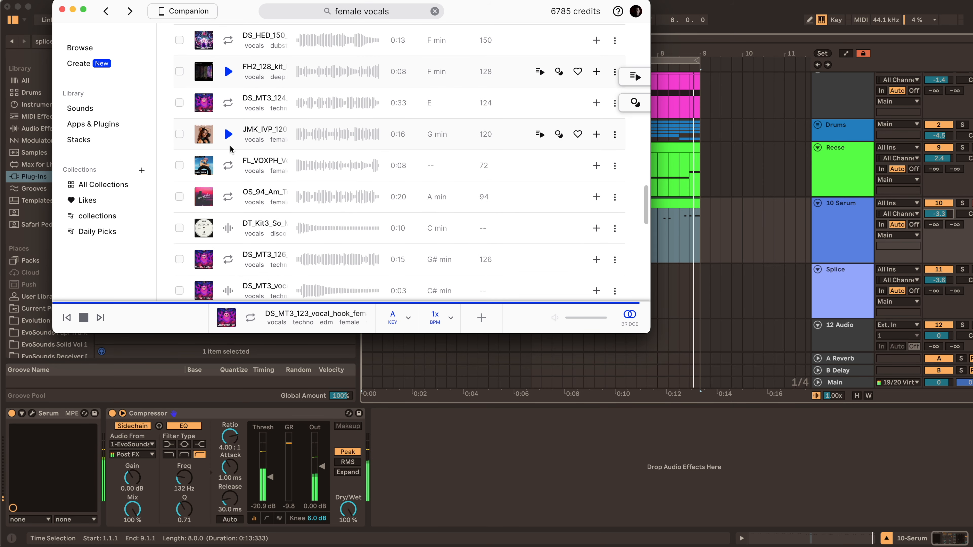
scroll(230, 146, down, 1)
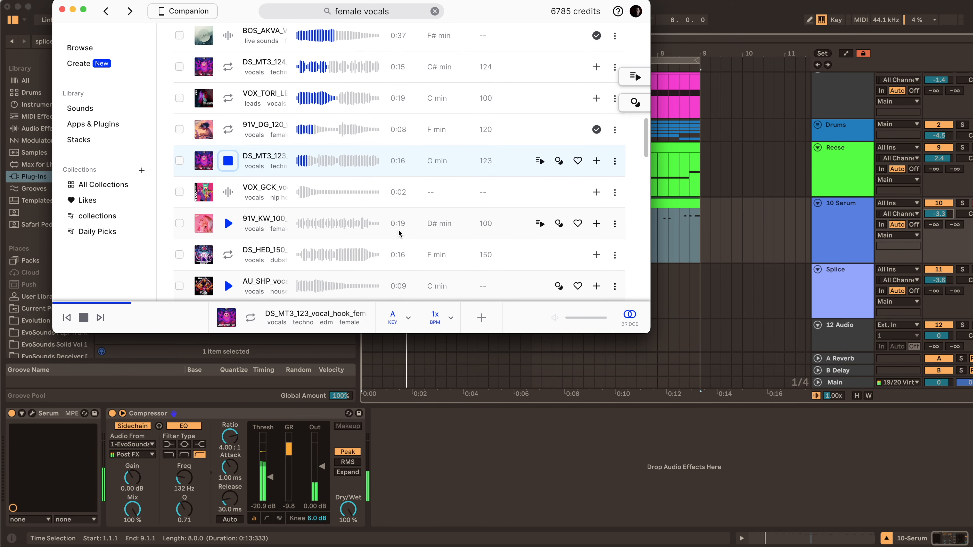
Stop the preview, place the DS_MT3_123 female vocal hook on a new audio track at bar 1 and set its volume to -9.0 dB
key(space)
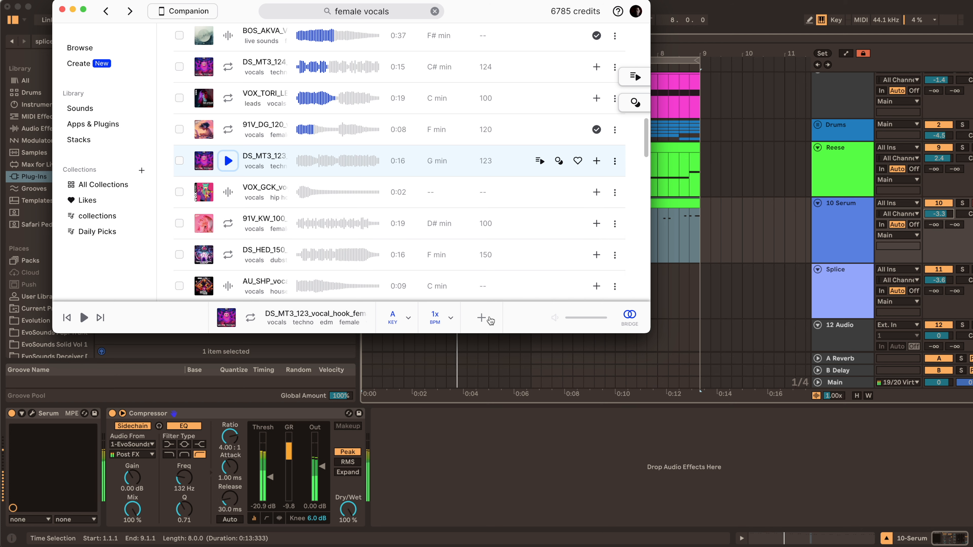
drag(487, 320, 383, 333)
scroll(417, 302, down, 3)
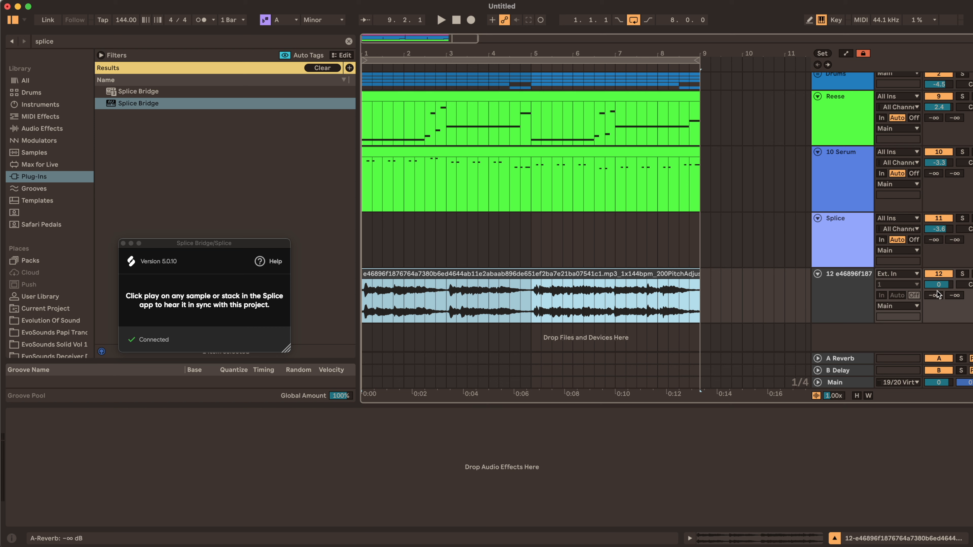
drag(935, 287, 935, 297)
double_click(857, 301)
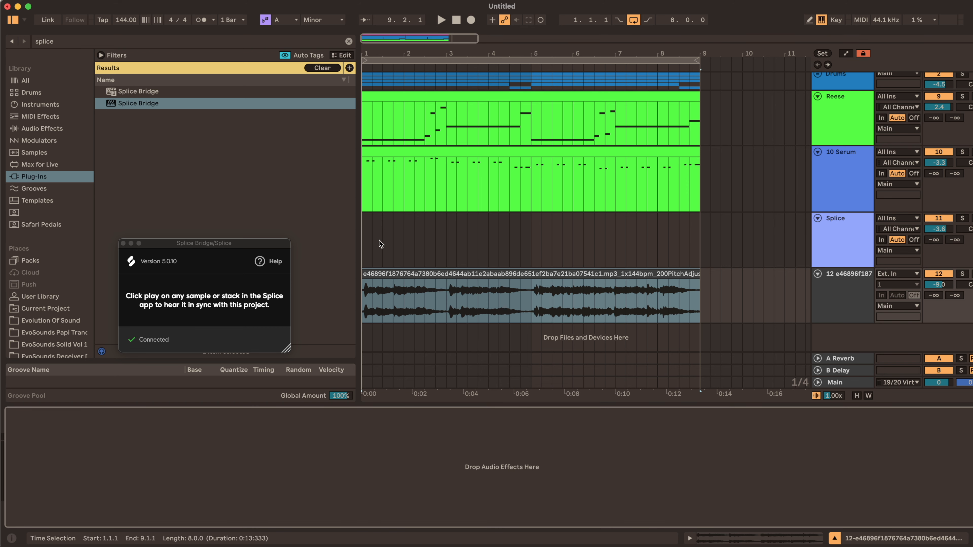
Close the Splice Bridge window and add Ableton's Reverb audio effect to the vocal track
click(122, 243)
click(46, 131)
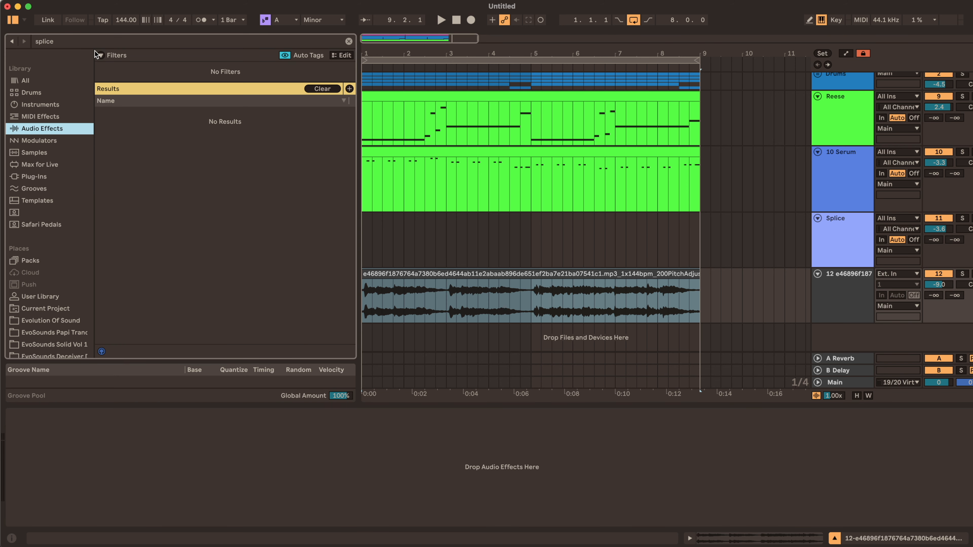
text(rever)
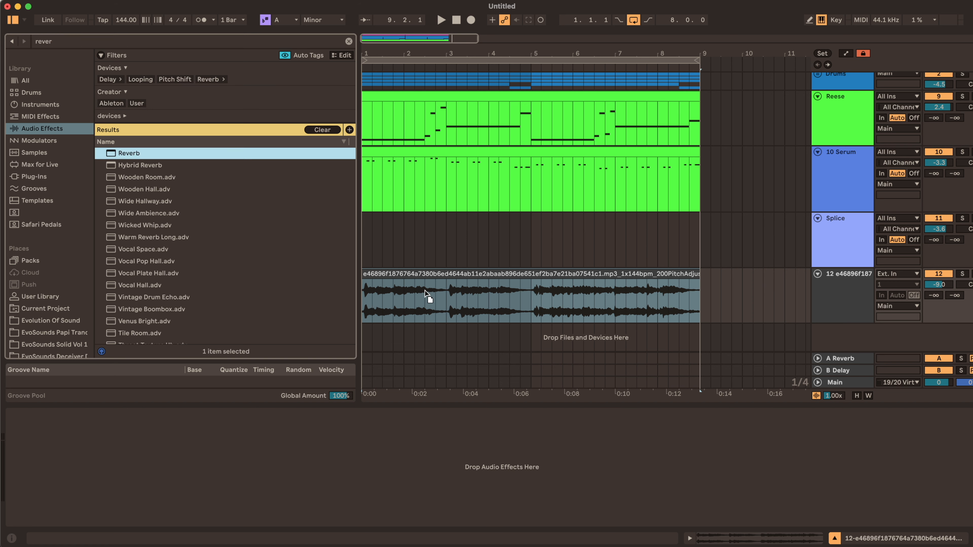
key(Return)
Set the vocal Reverb's size to 74.84, decay to 1.84 s and dry/wet to 45% during playback
click(121, 513)
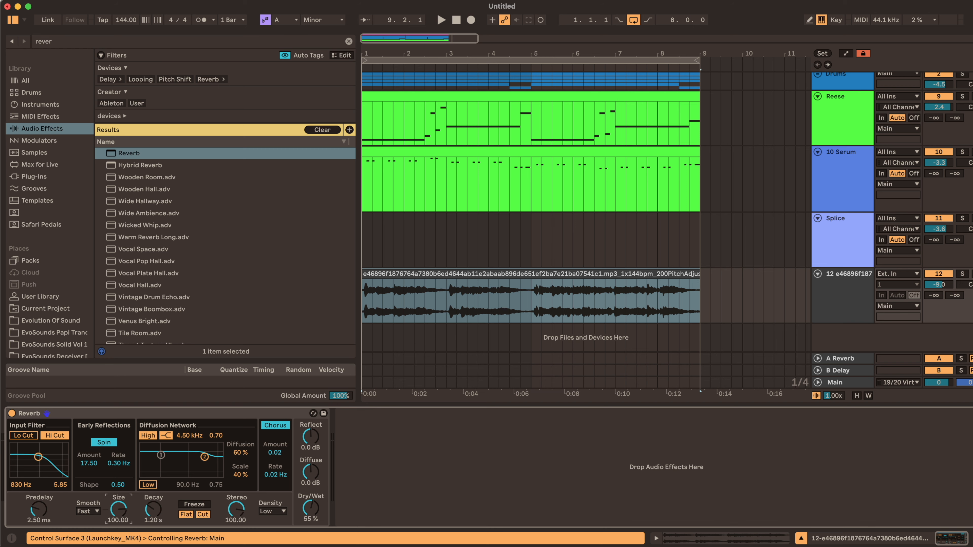
key(space)
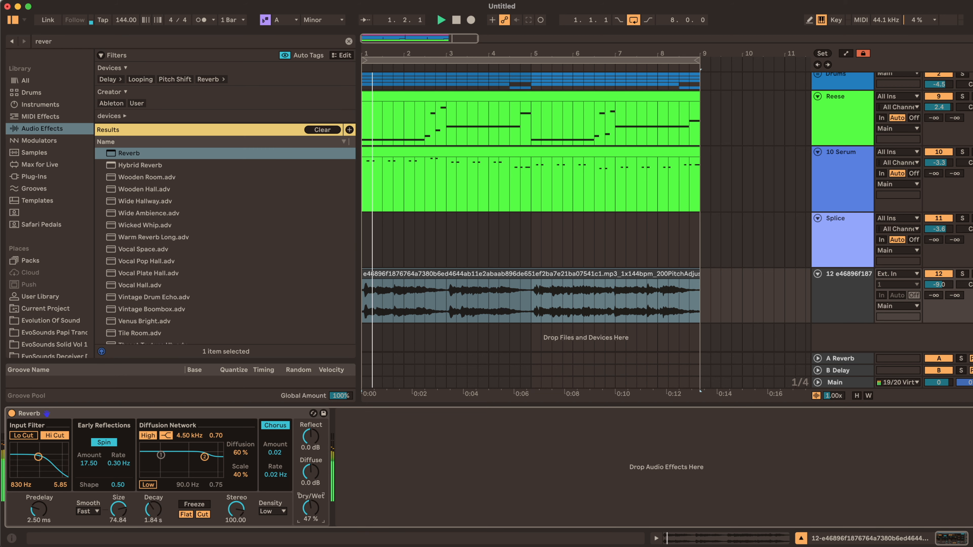
drag(310, 509, 310, 518)
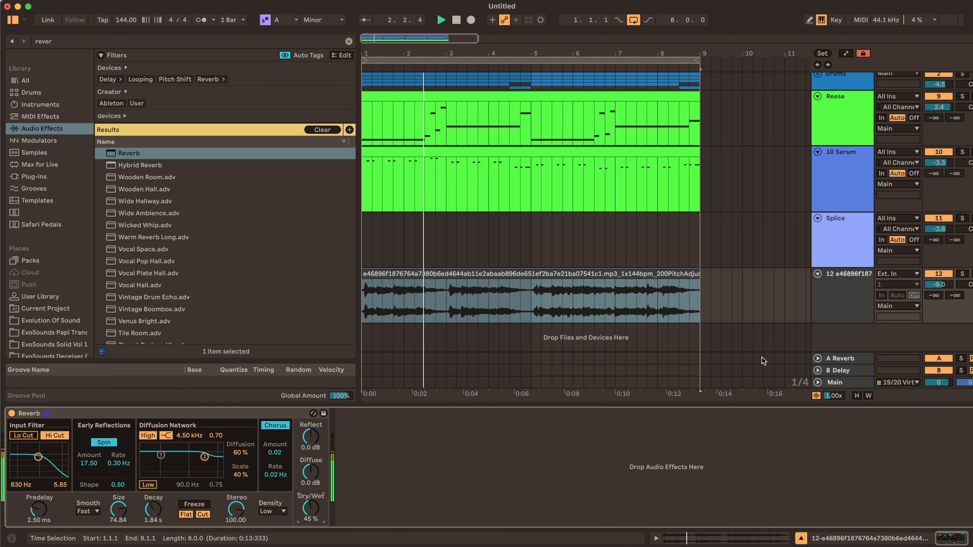
Set the vocal track volume to -2.0 dB during playback, stop and select the vocal clip
double_click(937, 285)
drag(937, 285, 937, 293)
key(space)
click(505, 273)
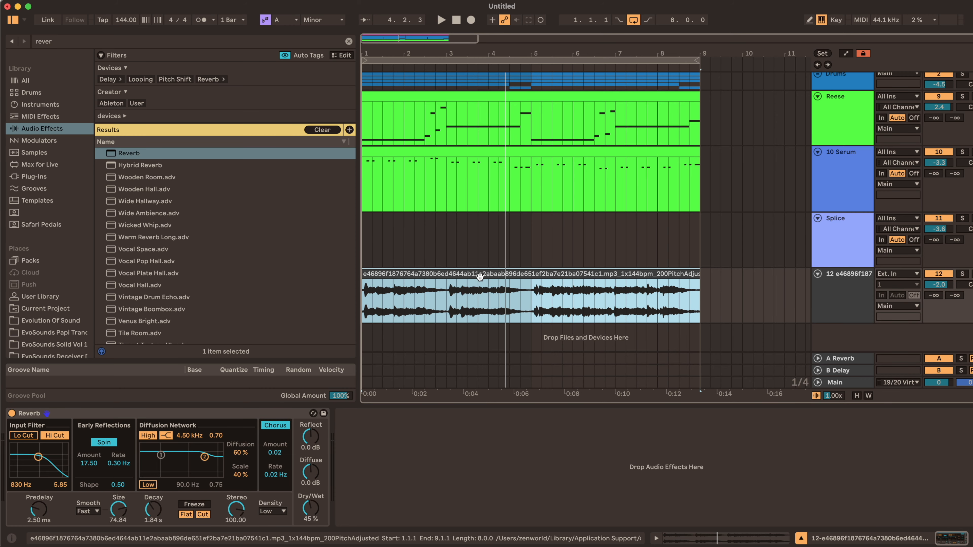
Set the Reverb's stereo to 120, enable the input filter's Lo Cut at 585 Hz and set dry/wet to 47%
key(space)
drag(231, 511, 231, 481)
key(space)
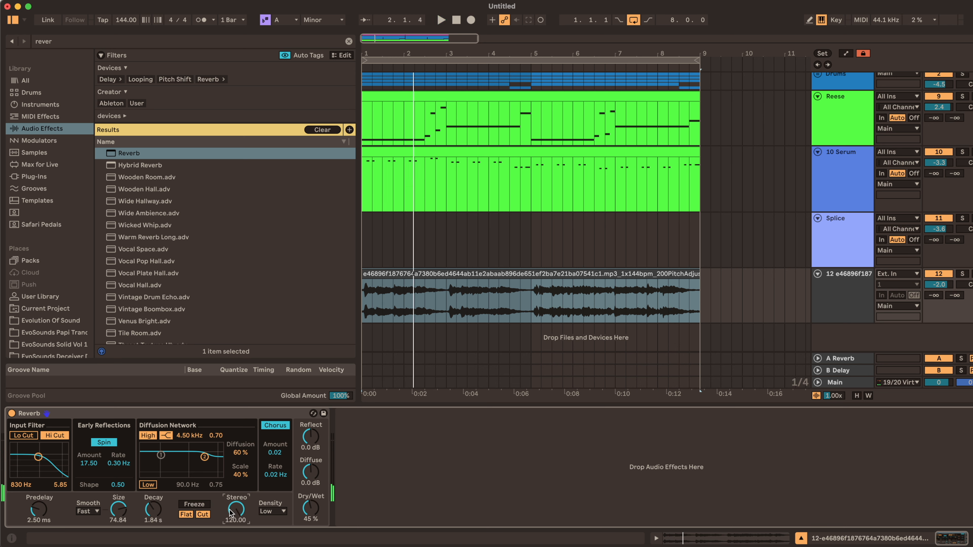
key(space)
drag(313, 511, 313, 500)
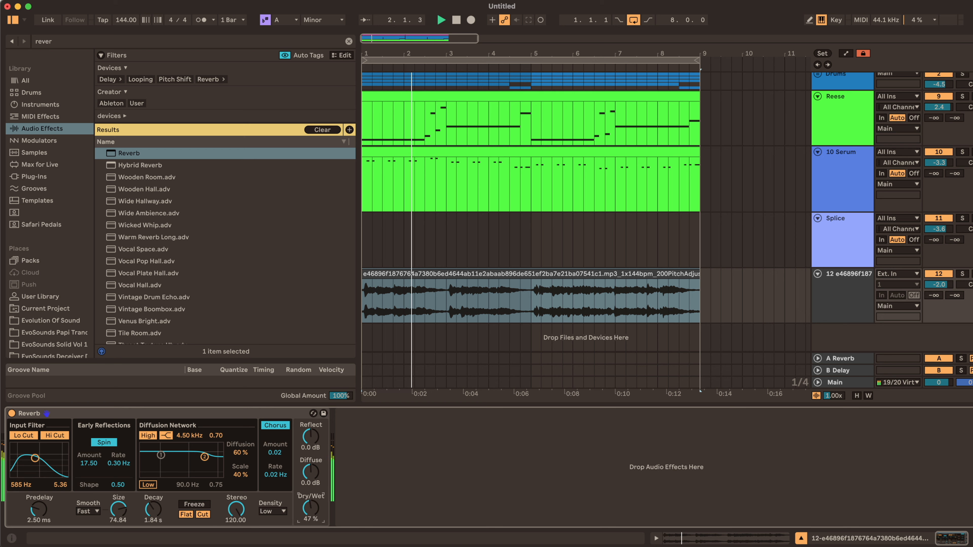
Set the vocal Reverb's decay to 3.46 s, size to 187.60, smoothing to Slow and predelay to 19.2 ms
drag(154, 510, 154, 496)
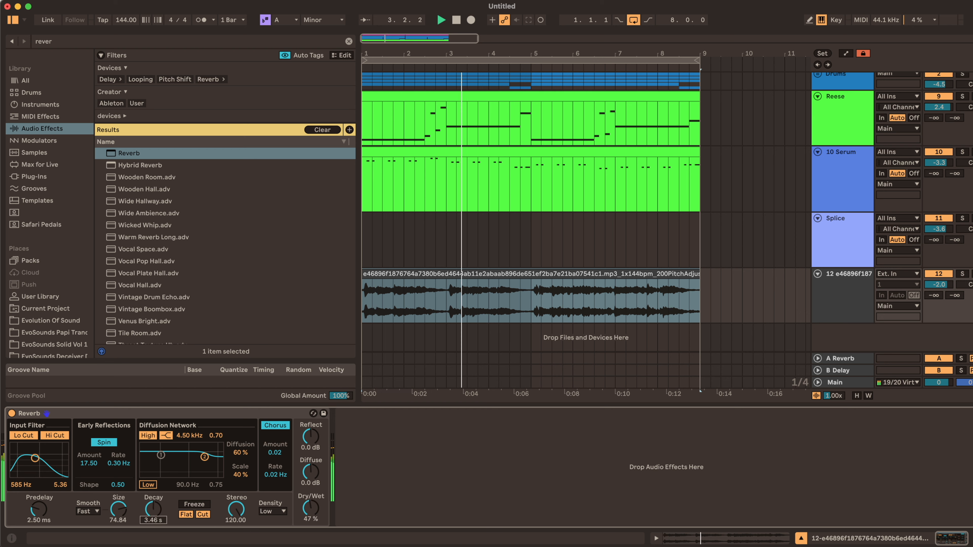
drag(120, 511, 120, 490)
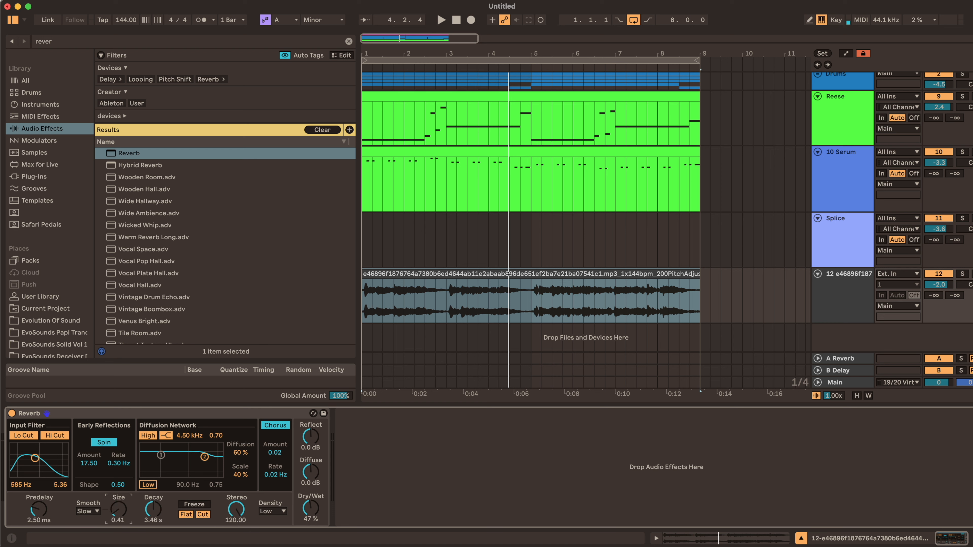
key(space)
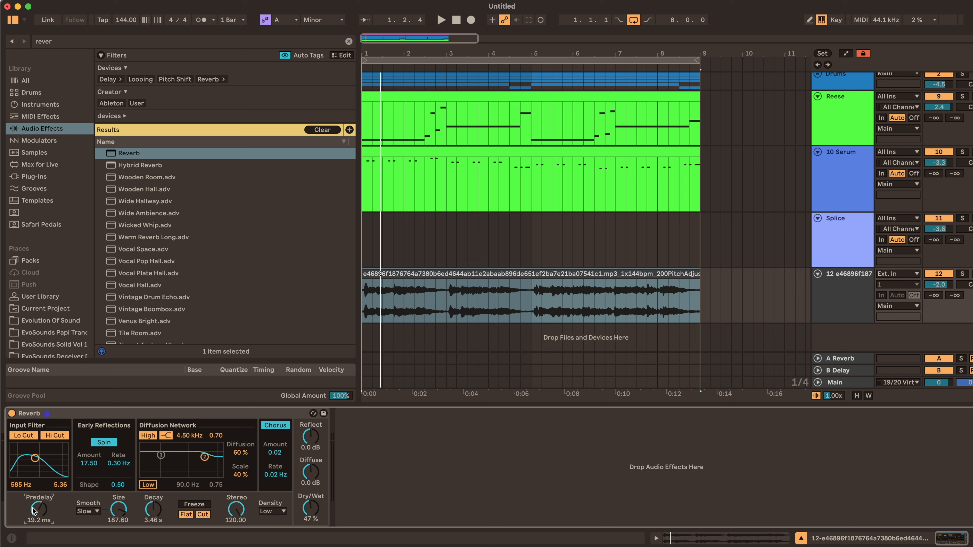
scroll(364, 293, up, 10)
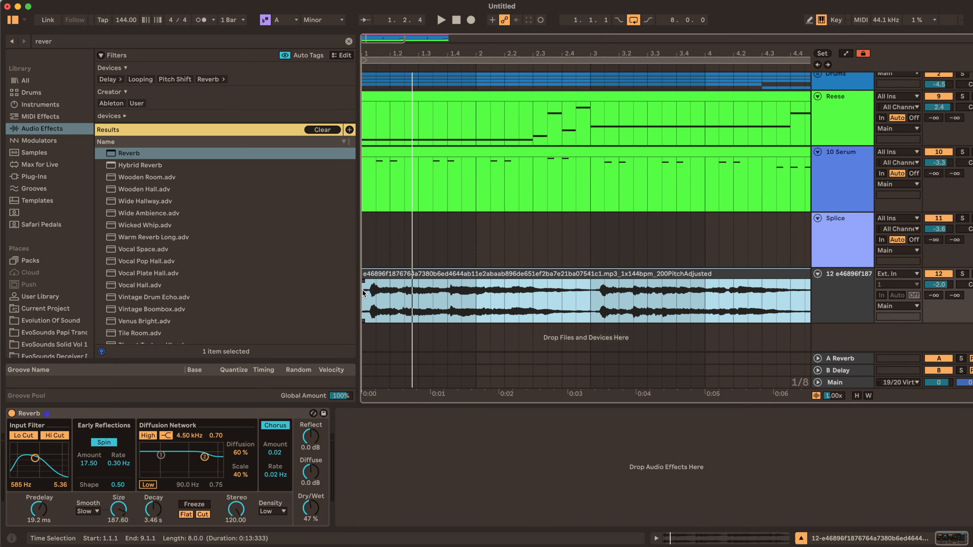
drag(407, 291, 688, 304)
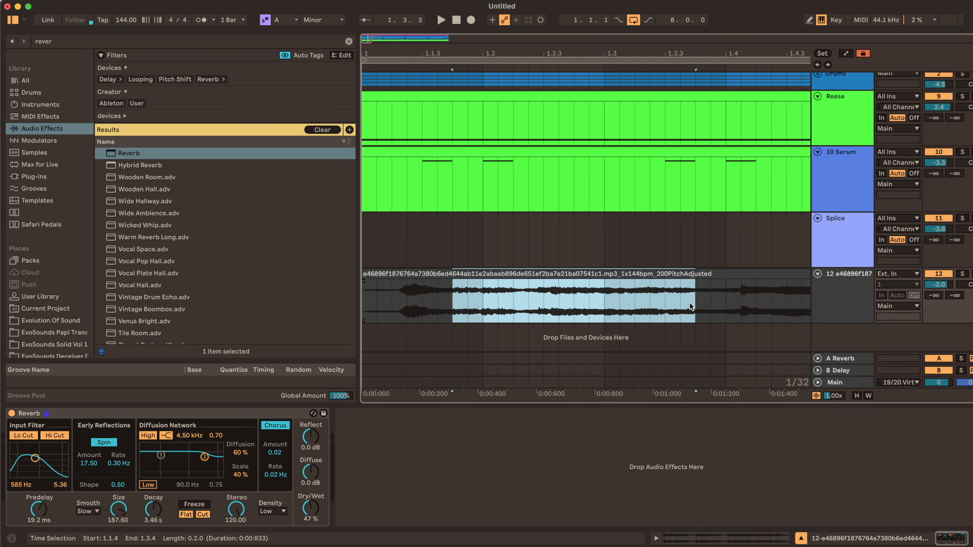
scroll(472, 284, down, 10)
Set the Reverb's diffusion filters to 2.12 kHz high and 157 Hz low, and lower the vocal track volume to -6.3 dB
key(space)
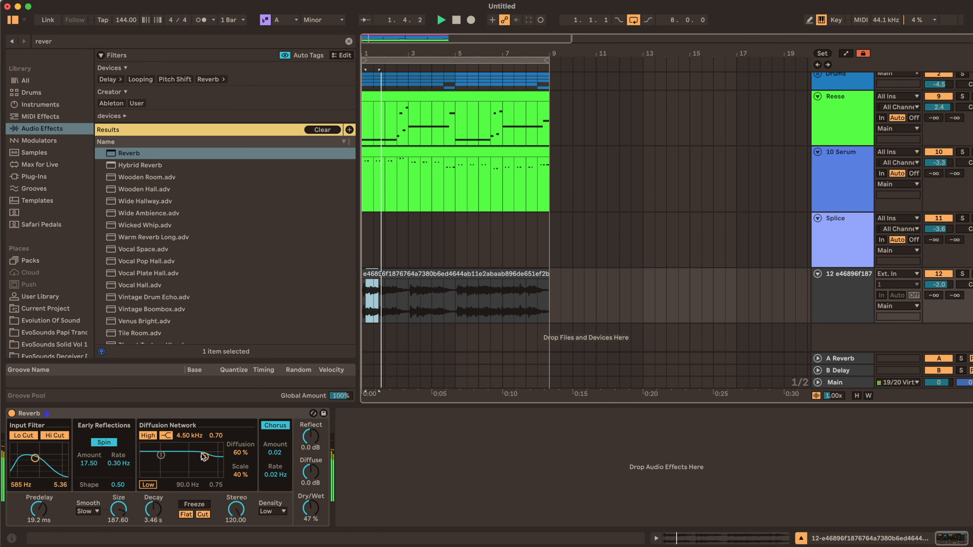
drag(203, 456, 203, 470)
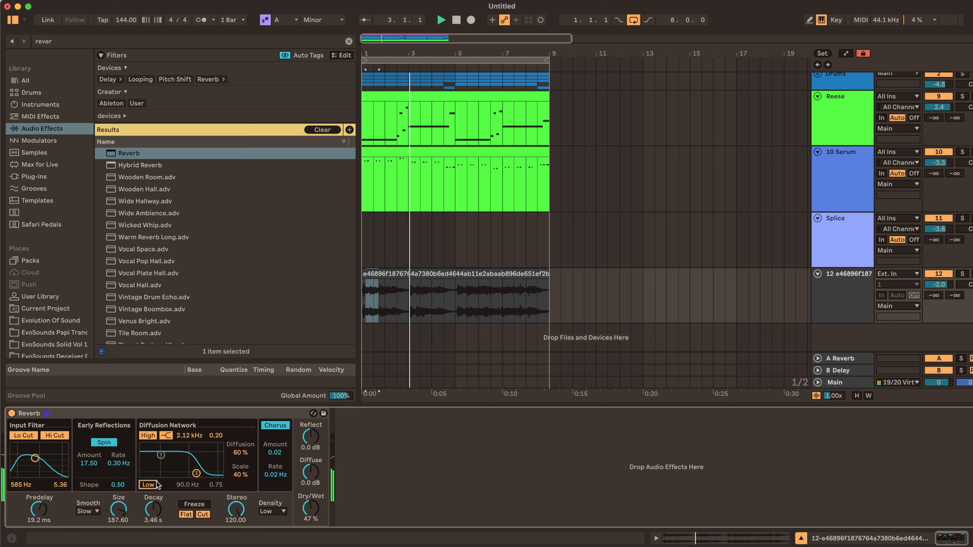
drag(161, 455, 168, 471)
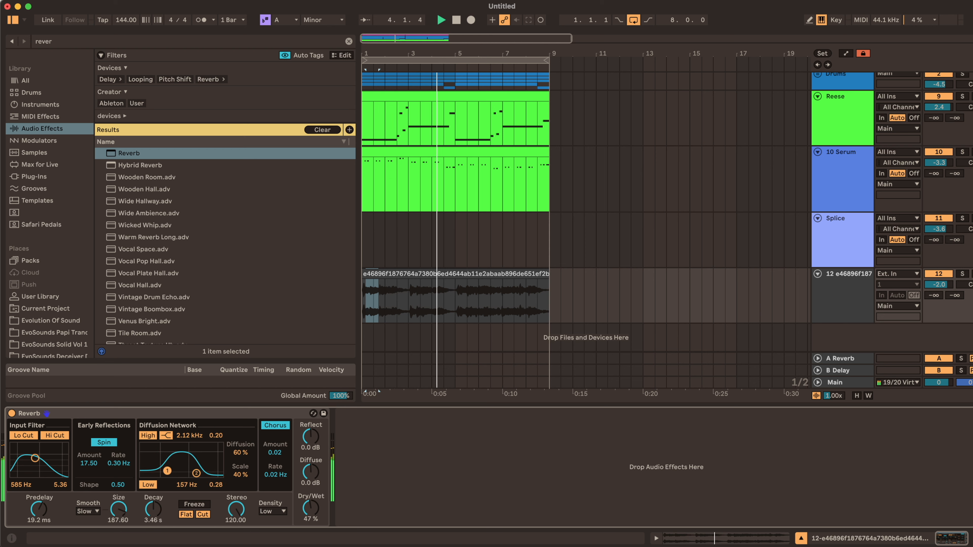
drag(938, 284, 938, 293)
click(844, 288)
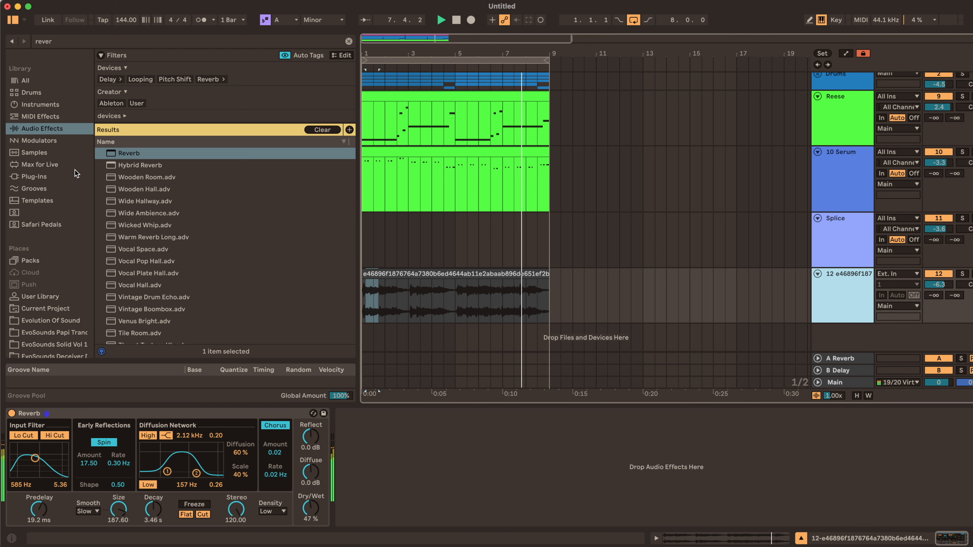
View the vocal clip's sample settings, return to its Reverb and set dry/wet to 46%, size to 270.95 and decay to 6.53 s
double_click(406, 272)
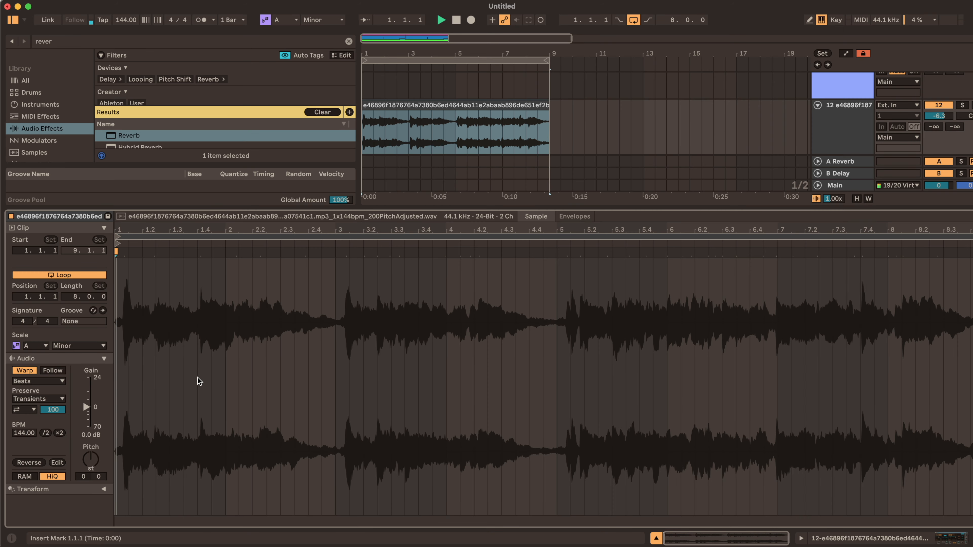
double_click(827, 135)
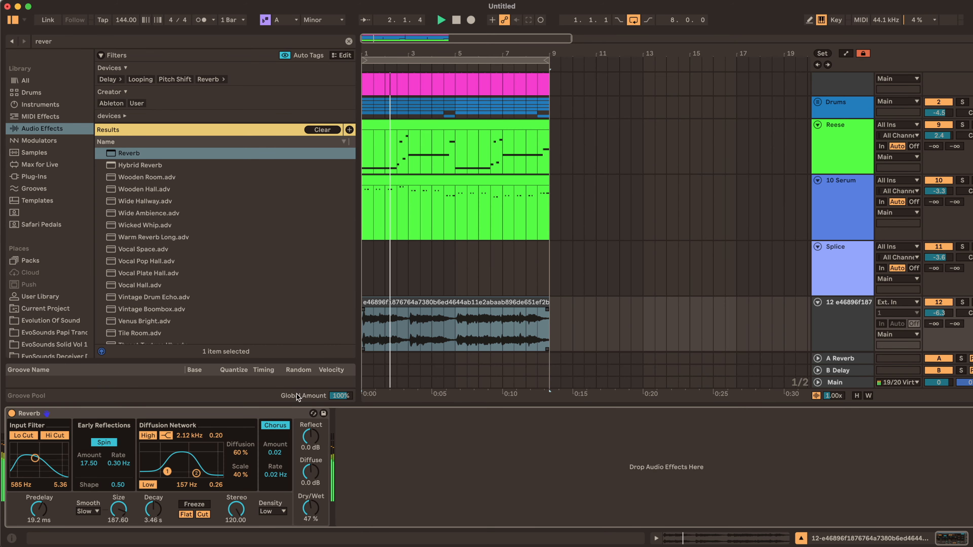
drag(311, 509, 310, 510)
drag(129, 512, 153, 501)
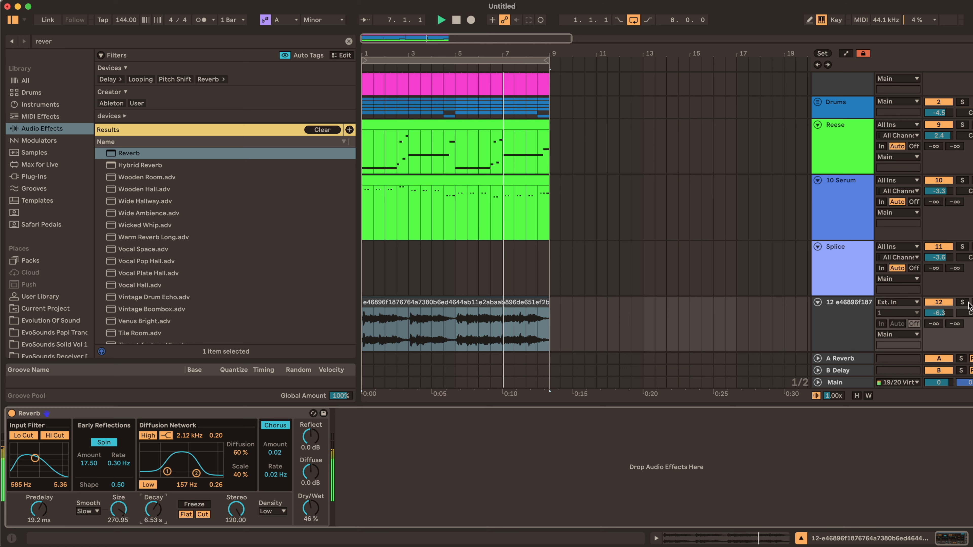
Solo the vocal track and insert an EQ Eight before its Reverb
click(962, 302)
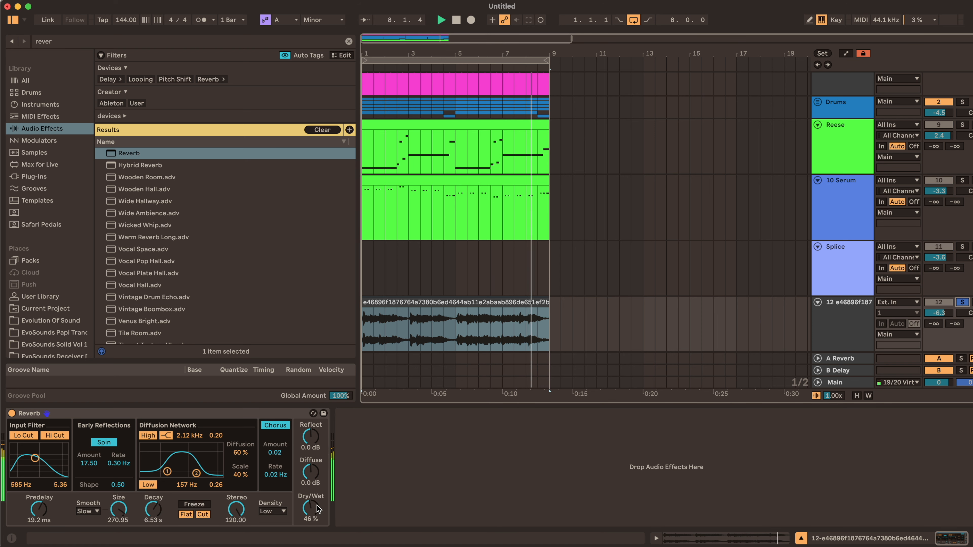
key(cmd+f)
text(eq)
click(69, 131)
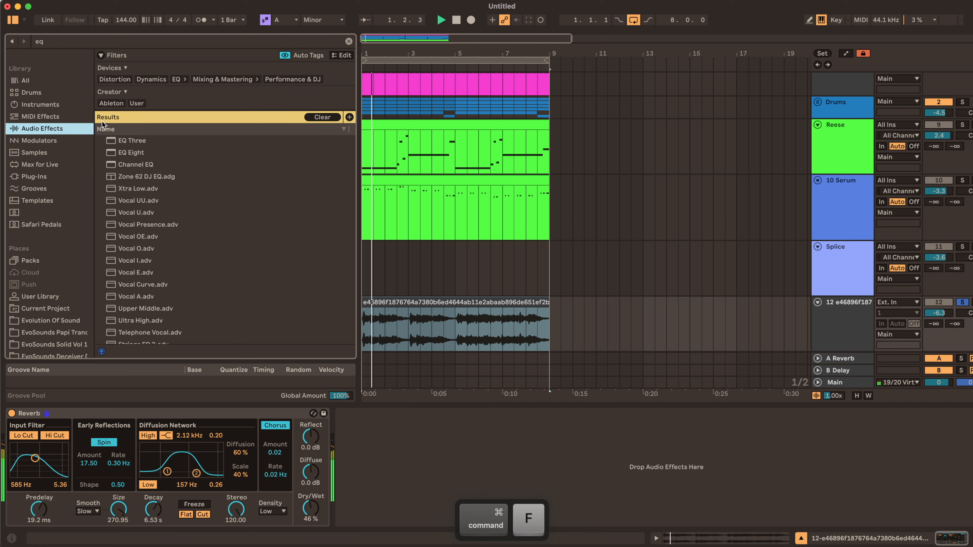
drag(120, 152, 25, 473)
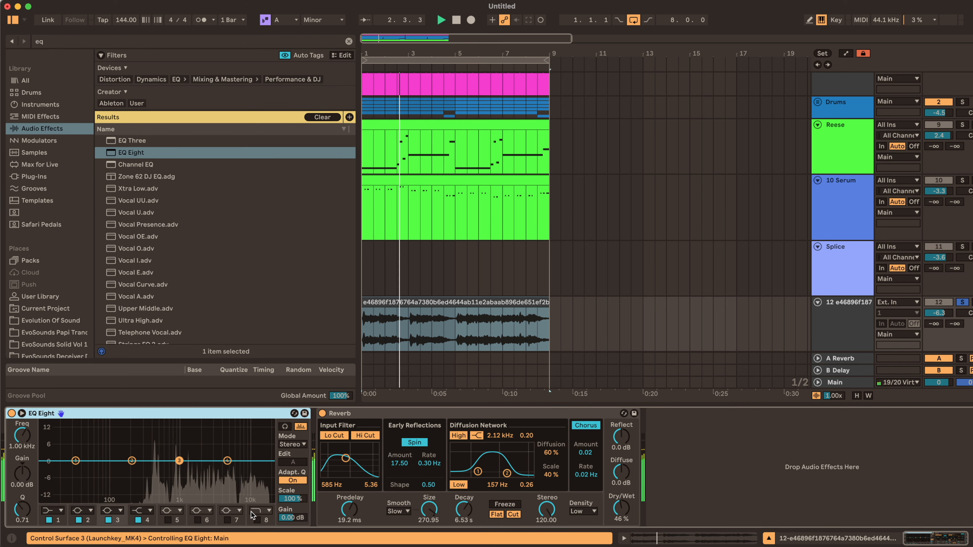
Enable EQ Eight's band 8 as a high cut at 9.58 kHz with Q 0.53, and unsolo the vocal track
click(257, 520)
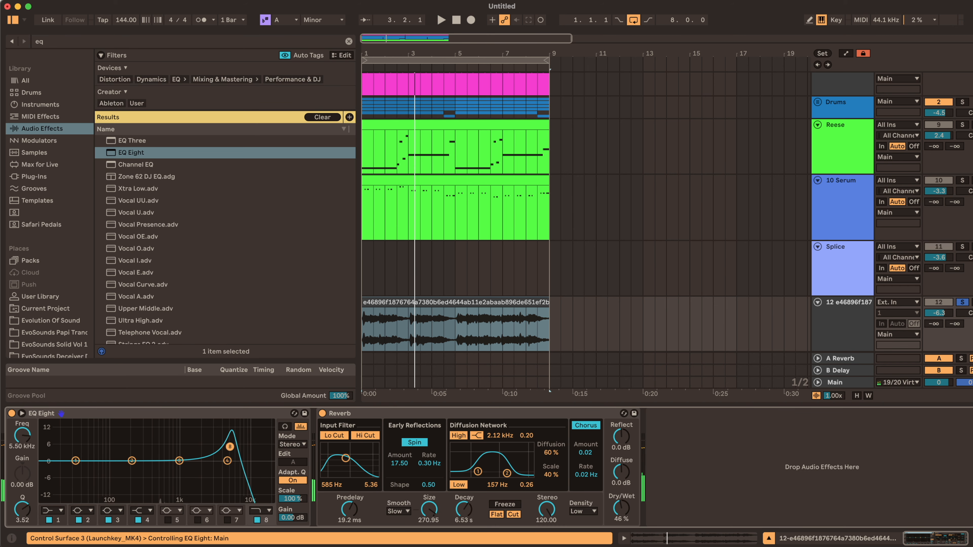
key(space)
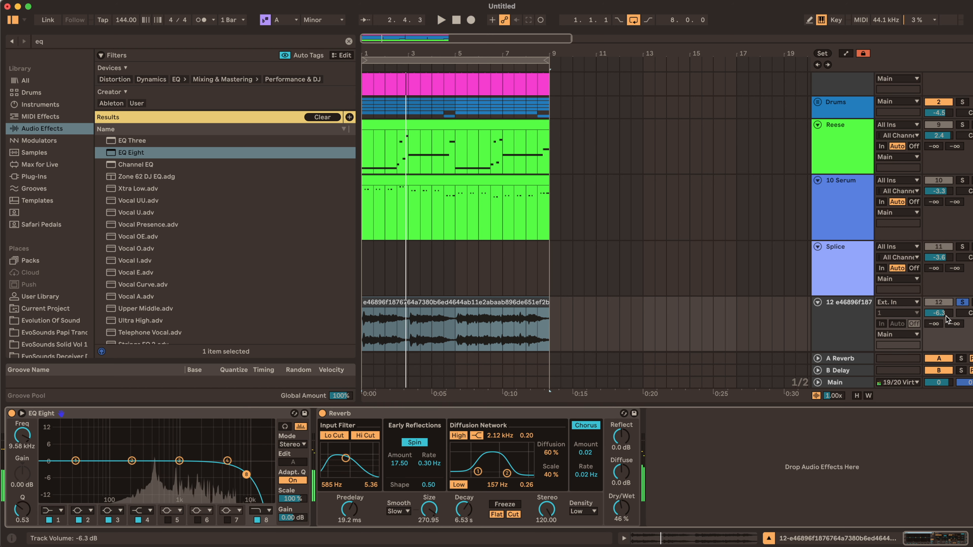
click(962, 302)
Play the full arrangement and set the vocal track volume to -6.0 dB and the Serum track volume to -4.3 dB
key(space)
drag(941, 314, 939, 312)
drag(938, 191, 939, 195)
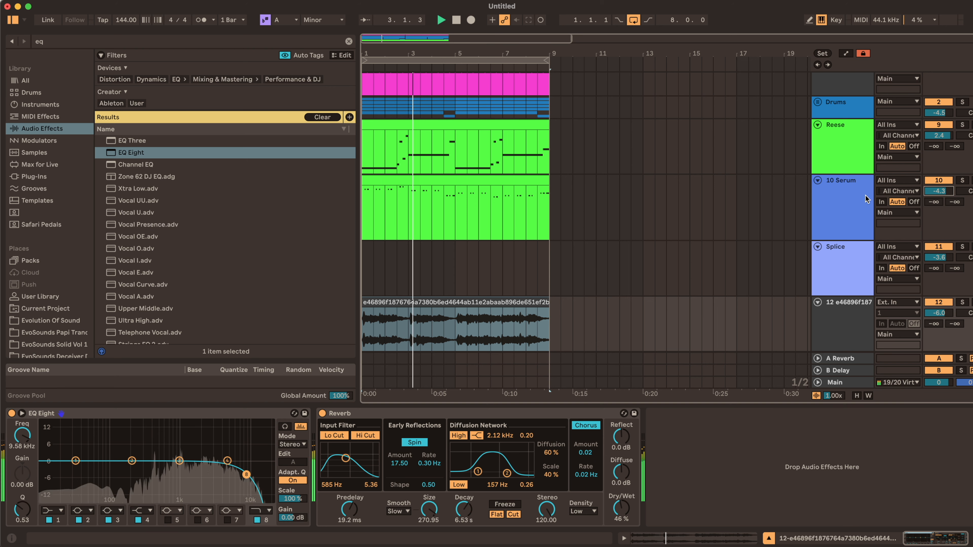
Set the vocal track volume to -4.6 dB and its Reverb dry/wet to 44%
drag(945, 313, 946, 308)
click(833, 324)
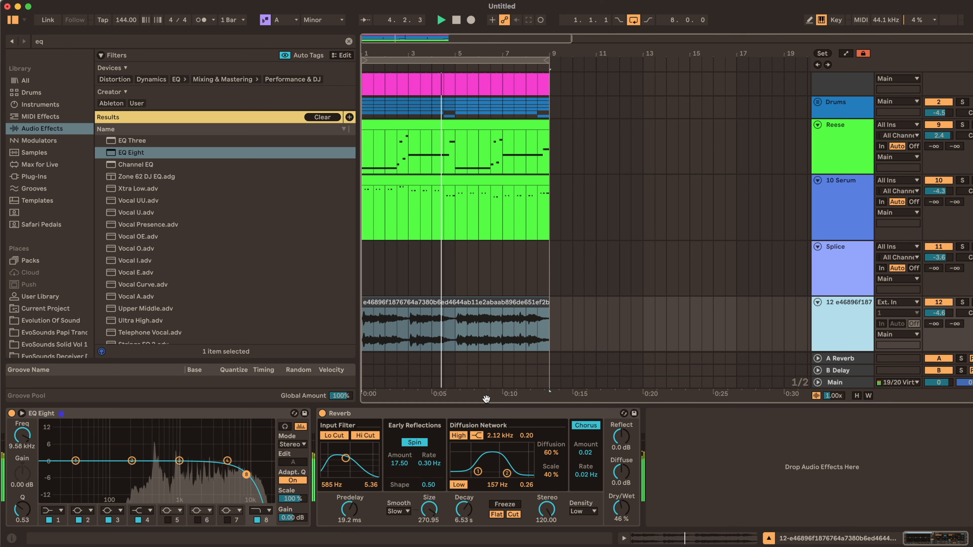
mouse_move(621, 508)
mouse_down()
mouse_move(621, 528)
mouse_move(621, 509)
mouse_up()
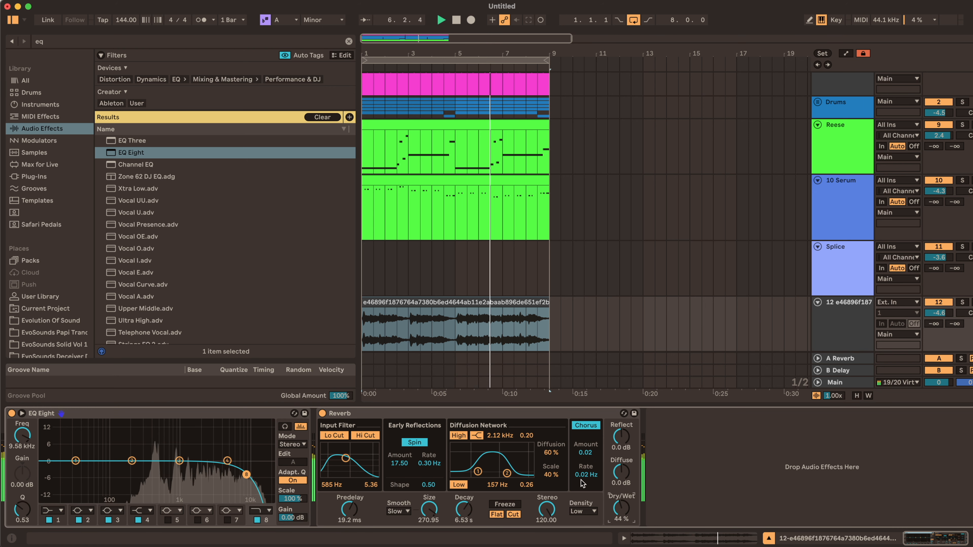
Reset the Serum track volume to 0 dB and stop playback
click(508, 332)
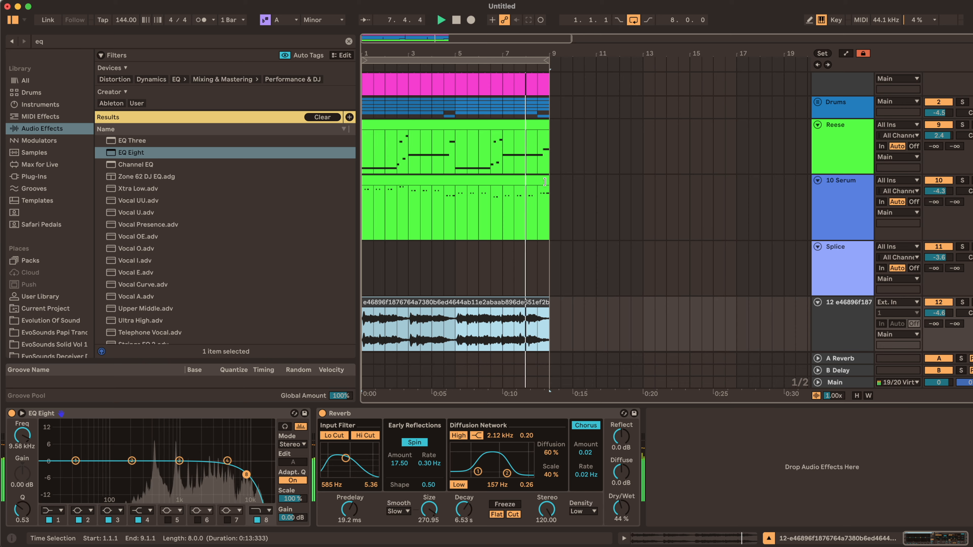
scroll(541, 181, up, 3)
scroll(541, 182, left, 1)
scroll(541, 182, up, 1)
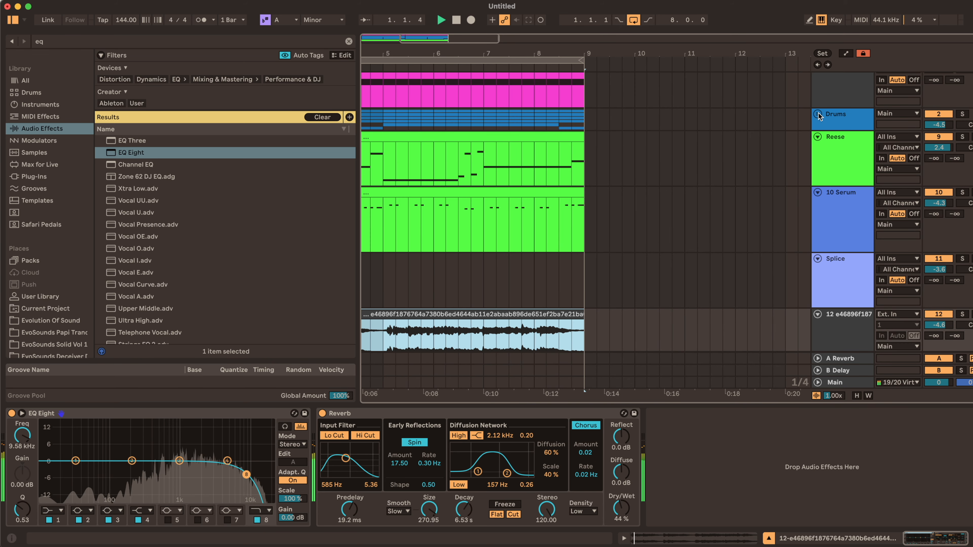
scroll(576, 135, left, 4)
scroll(536, 142, up, 1)
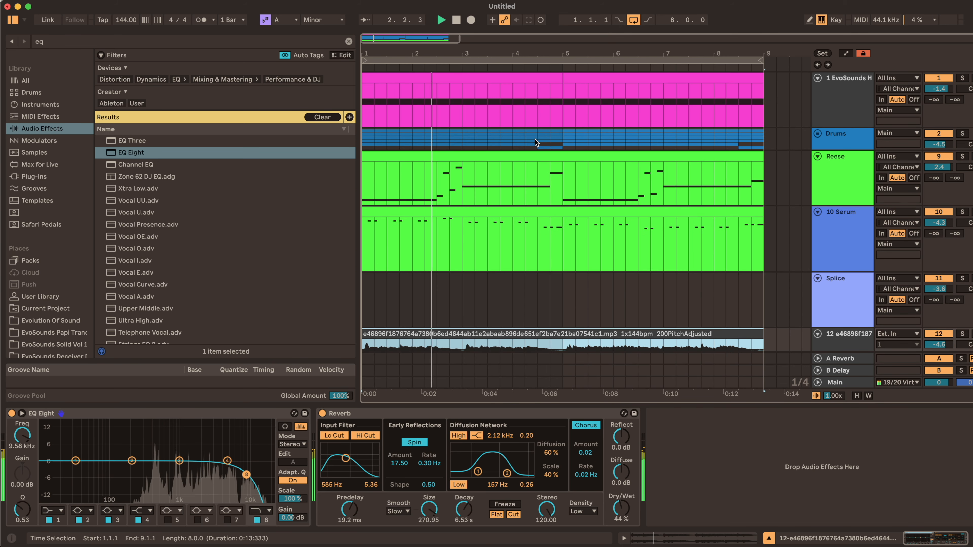
scroll(536, 143, down, 1)
click(927, 225)
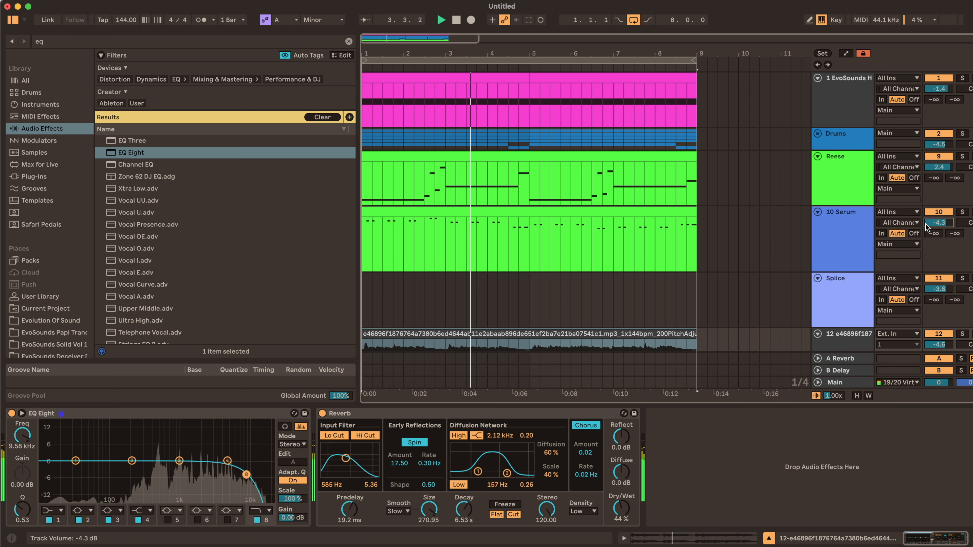
double_click(926, 223)
key(space)
Solo the vocal track, play it briefly and select its clip
click(850, 241)
scroll(792, 291, down, 3)
click(849, 284)
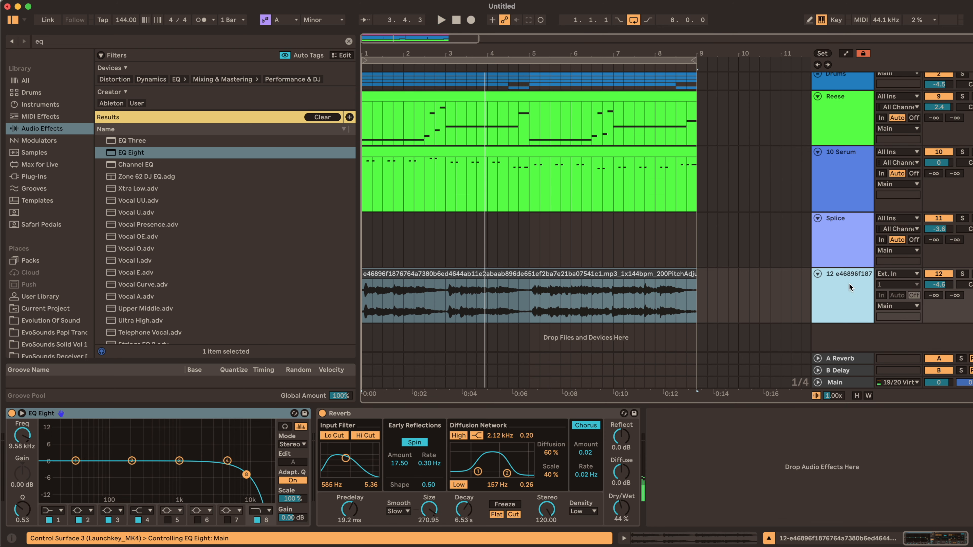
click(961, 274)
key(space)
click(446, 275)
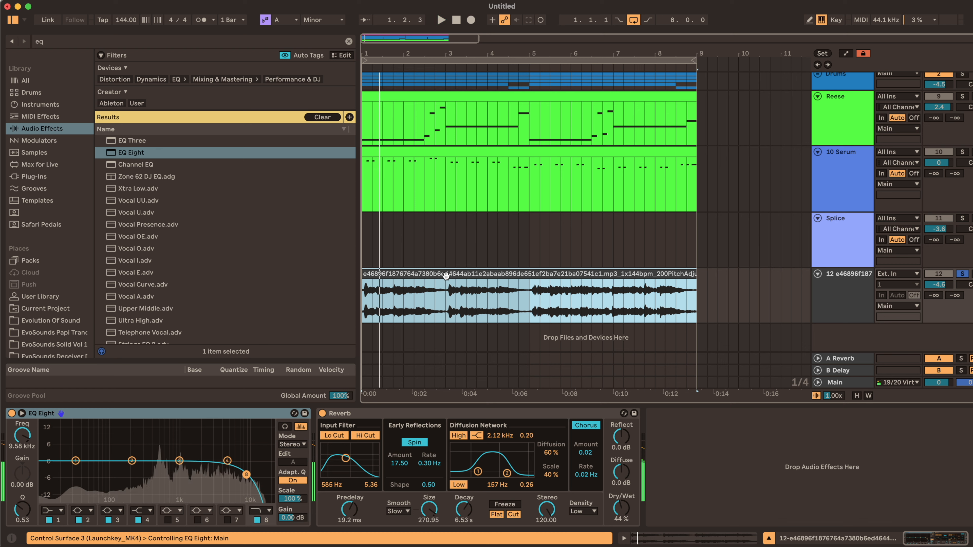
Solo the Serum track, play it and pan it slightly right to 9R
click(627, 179)
click(962, 151)
click(861, 178)
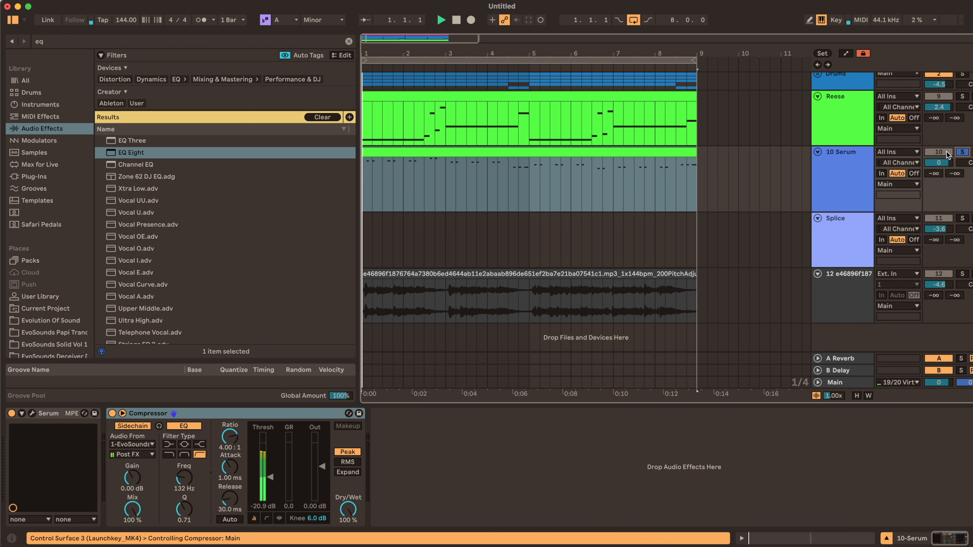
click(860, 175)
key(space)
click(959, 163)
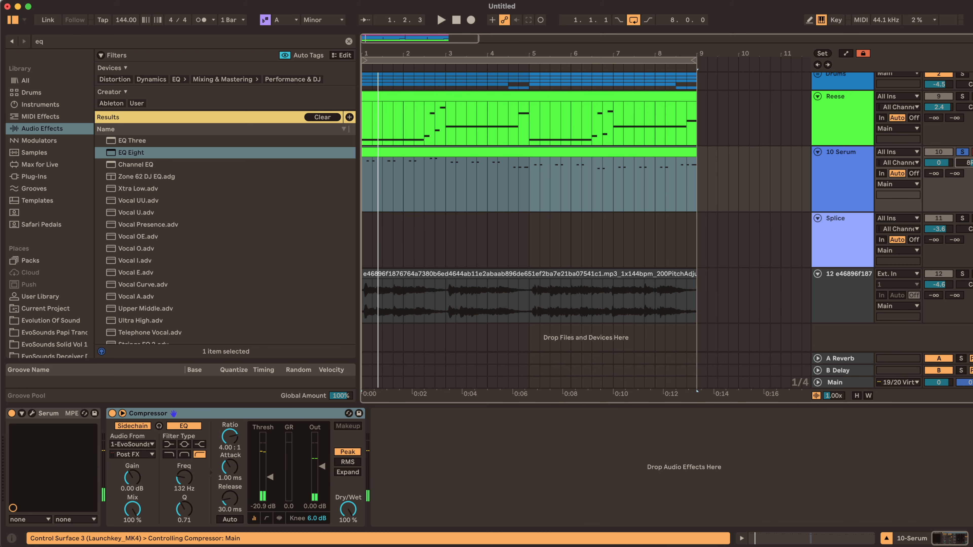
drag(963, 162, 962, 160)
key(space)
Unsolo the Serum track and pan the vocal track slightly left during full playback
click(963, 153)
key(space)
key(space)
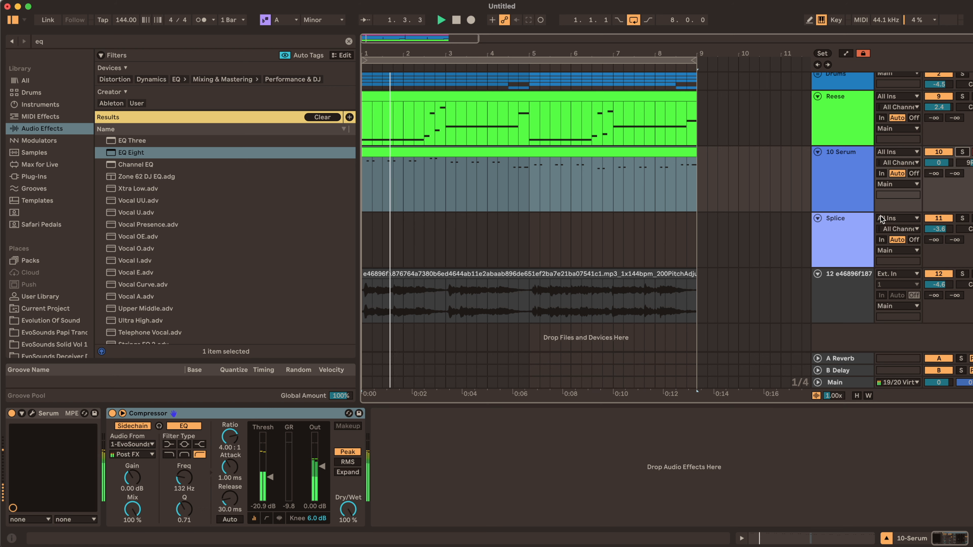
drag(964, 285, 964, 292)
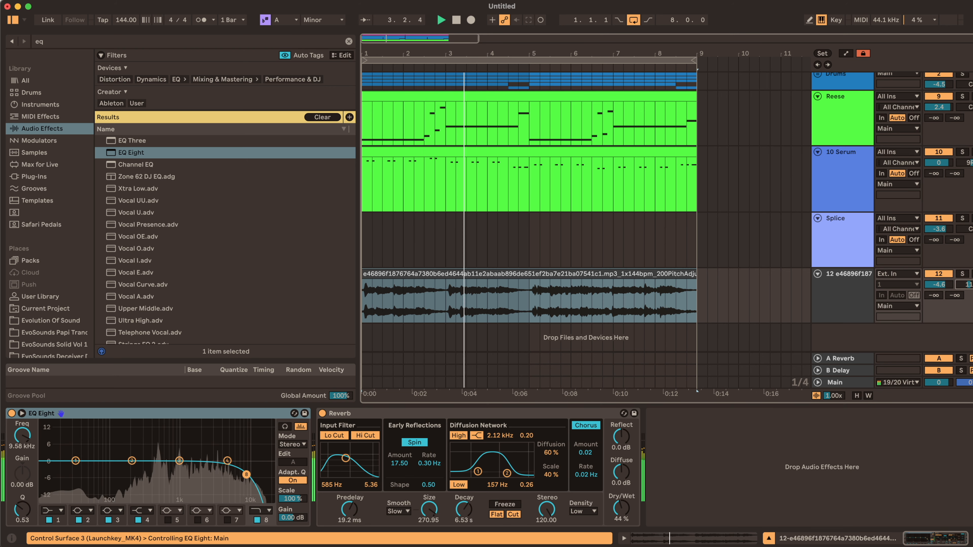
click(841, 301)
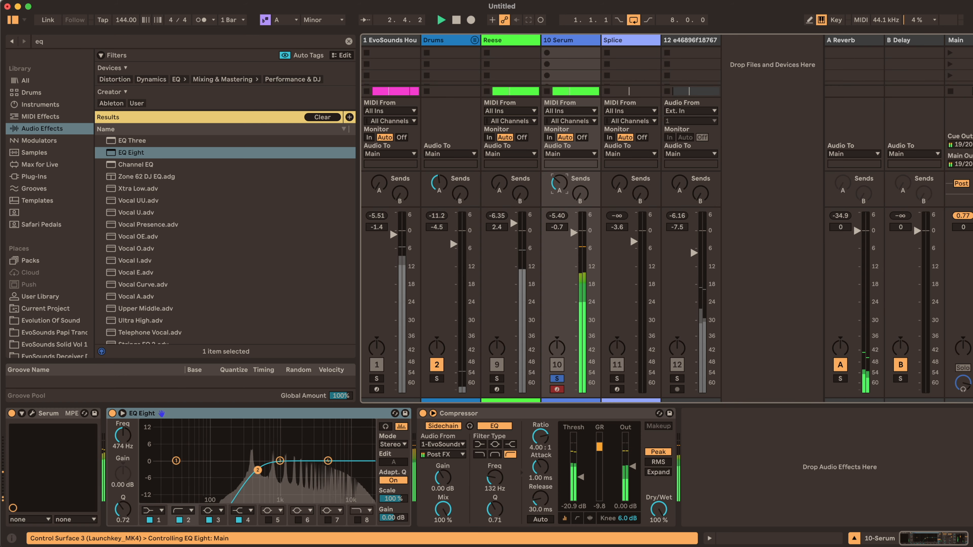
Enable the Delay effect in the Serum plug-in, set its filter to 1058 and 2.3, and close the plug-in window
key(space)
click(32, 413)
click(364, 95)
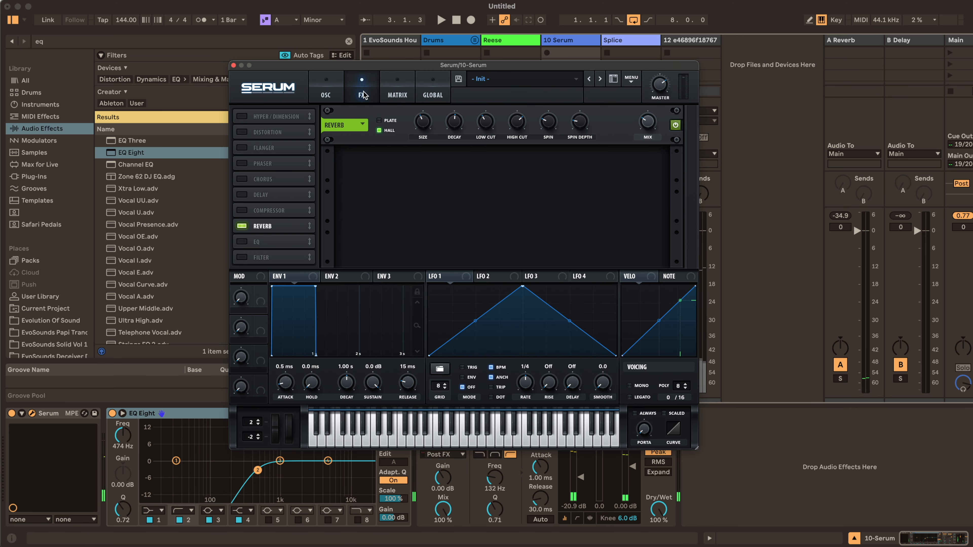
click(241, 195)
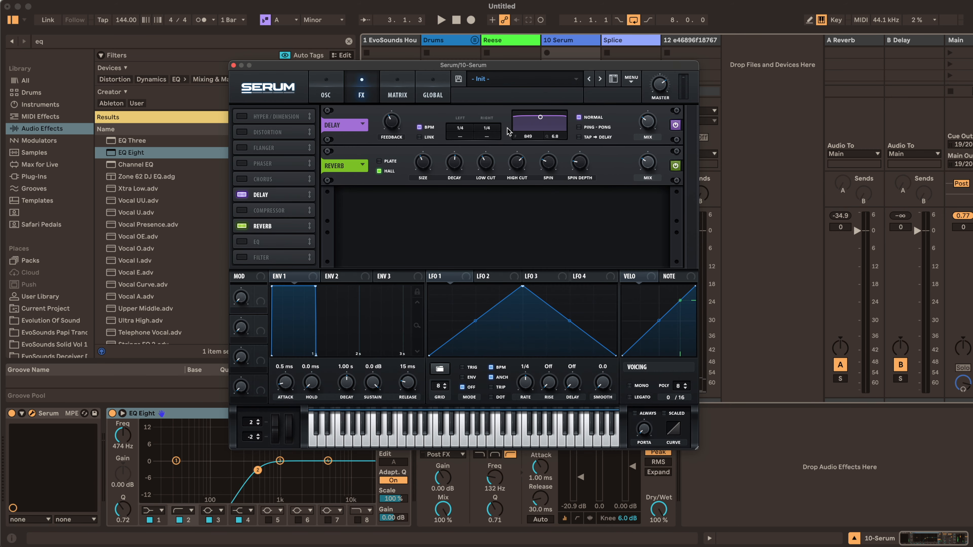
key(space)
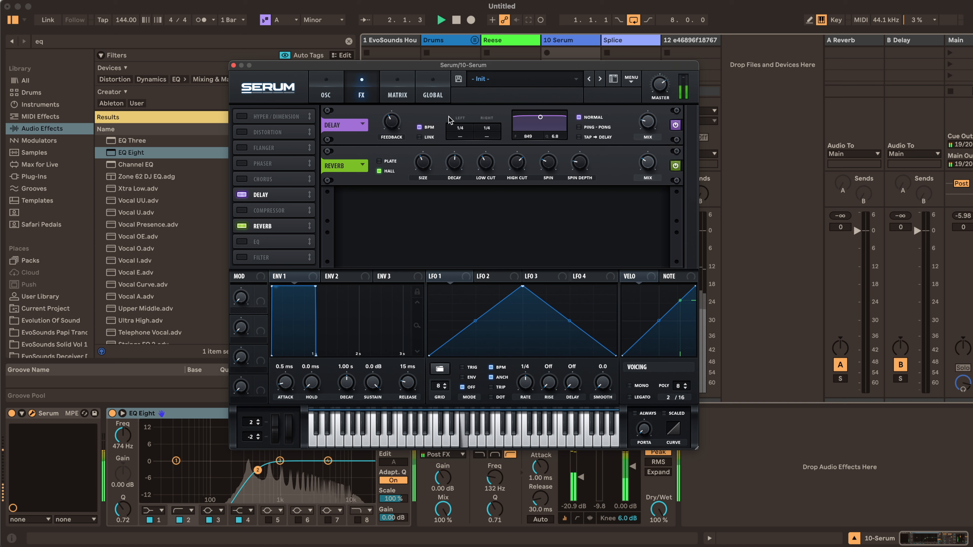
key(space)
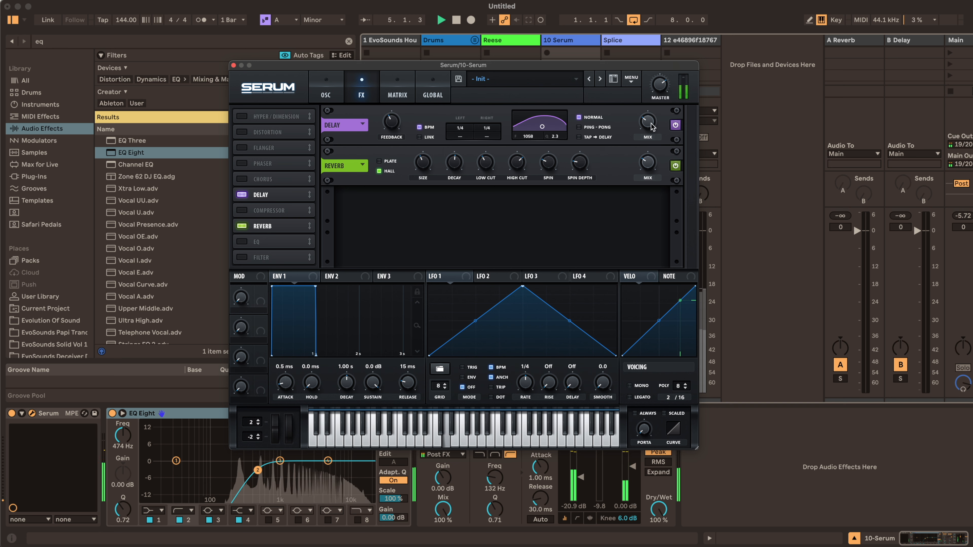
click(241, 66)
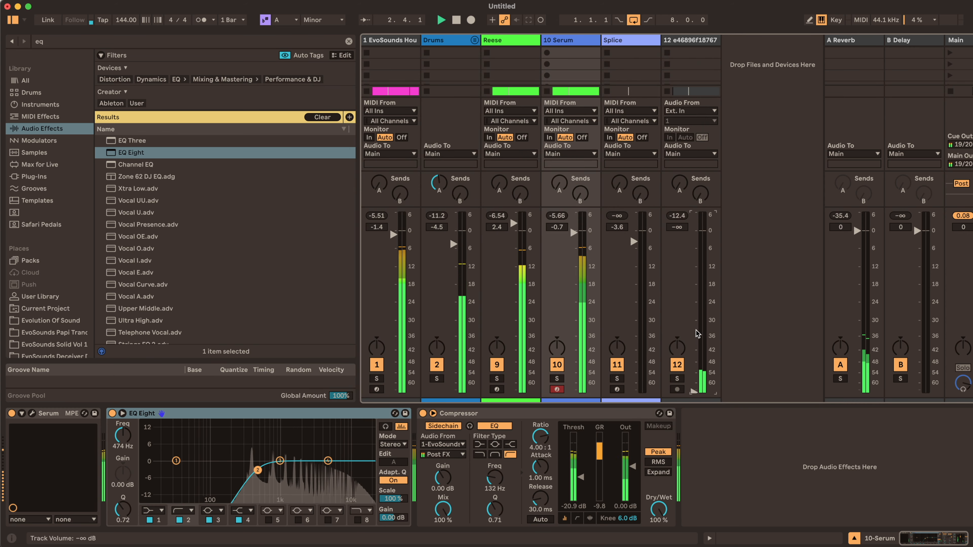
Set the vocal track volume to -4.7 dB, stop playback and unfold the Drums group
drag(694, 390, 694, 245)
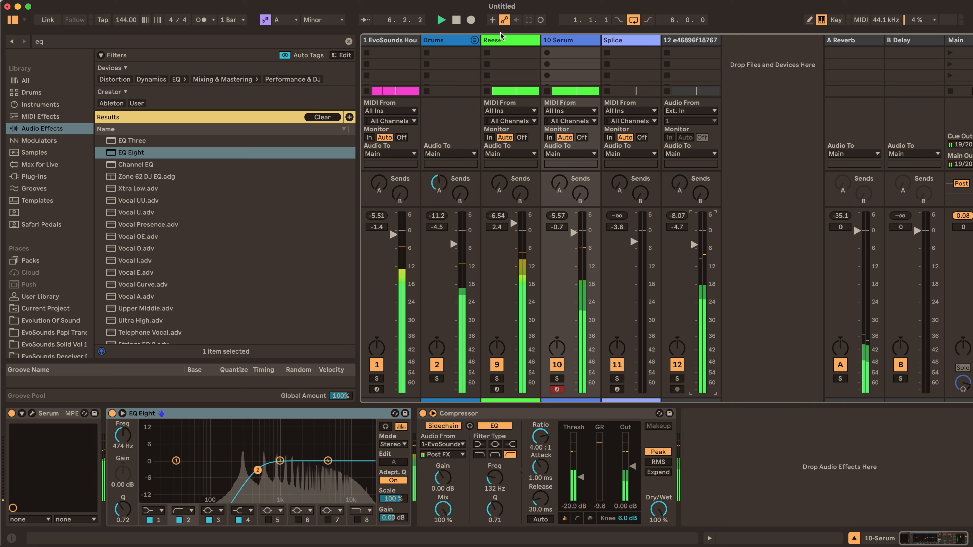
click(475, 41)
key(space)
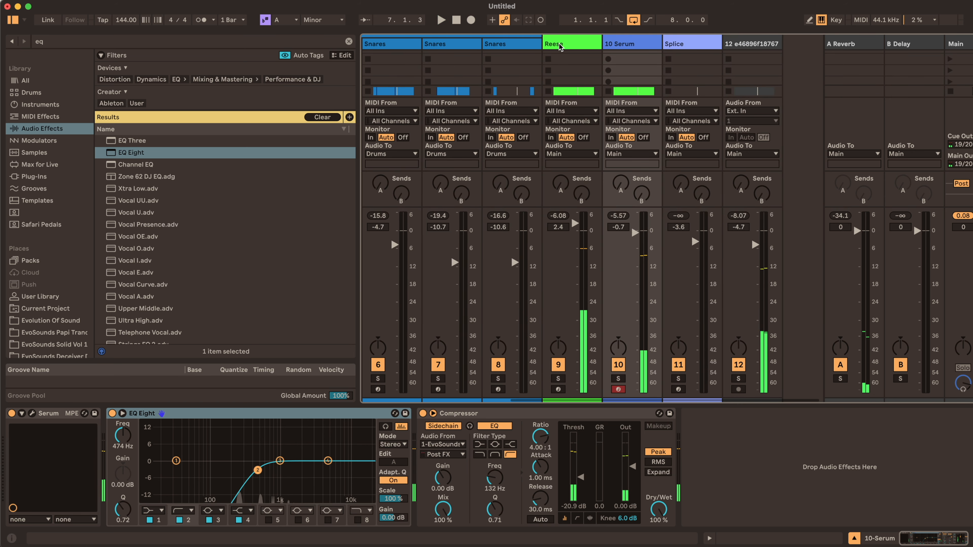
Insert a new audio track after track 3 in the Drums group and name it "Top loops"
click(526, 44)
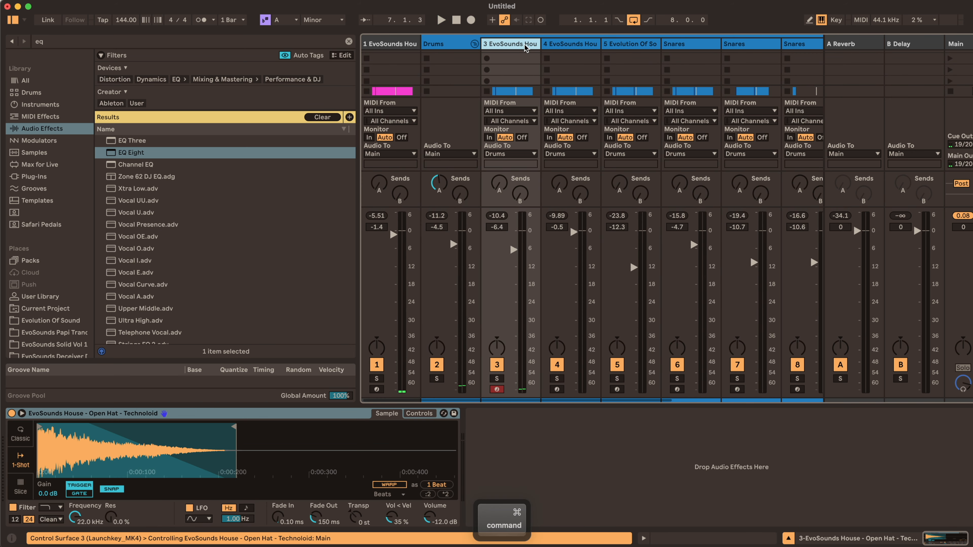
key(super+t)
key(super+r)
text(Top loops)
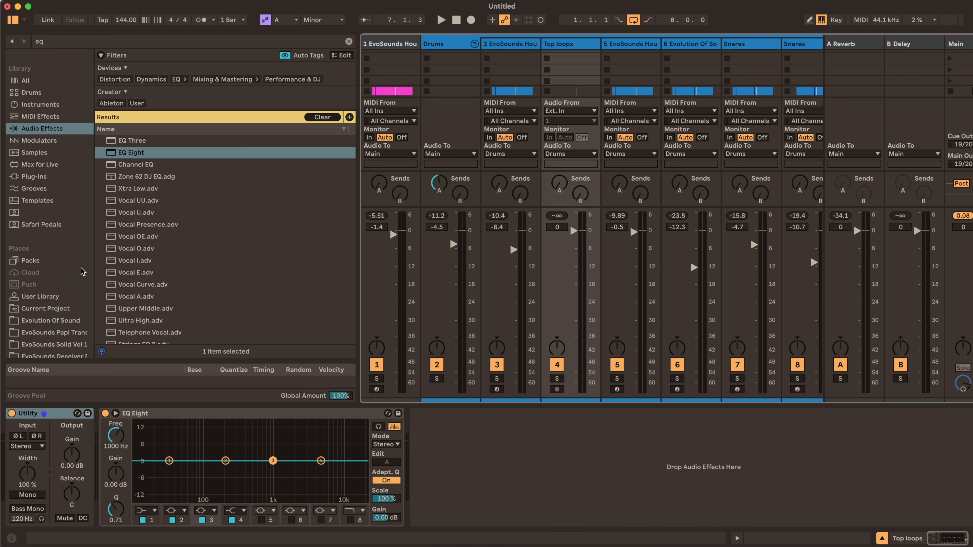
Open the Evolution Of Sound folder in the browser and clear the search text
scroll(69, 284, down, 2)
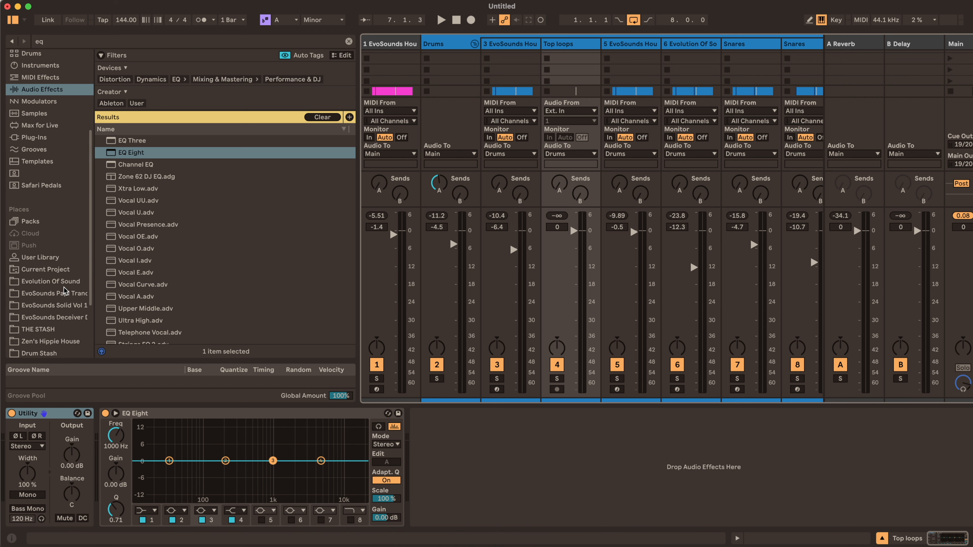
click(58, 316)
click(57, 282)
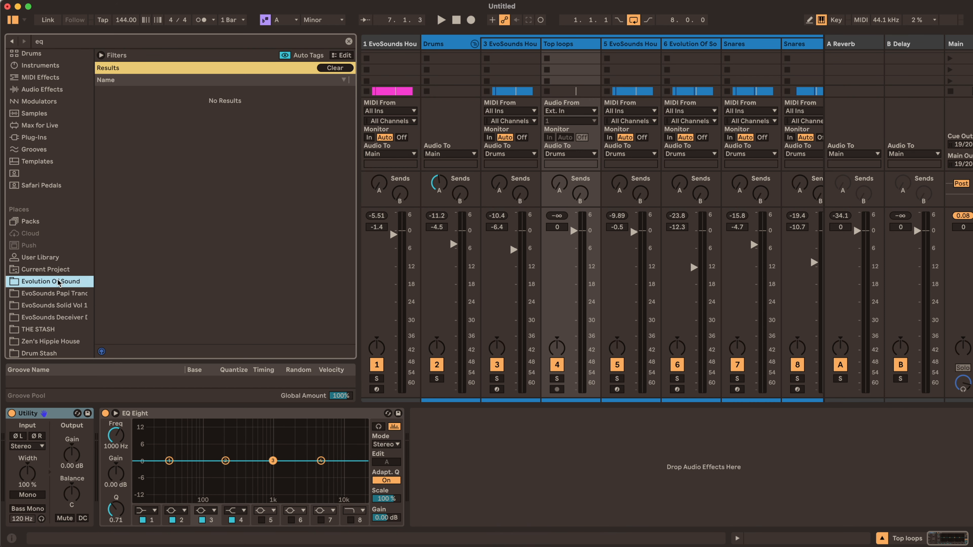
click(347, 41)
click(150, 261)
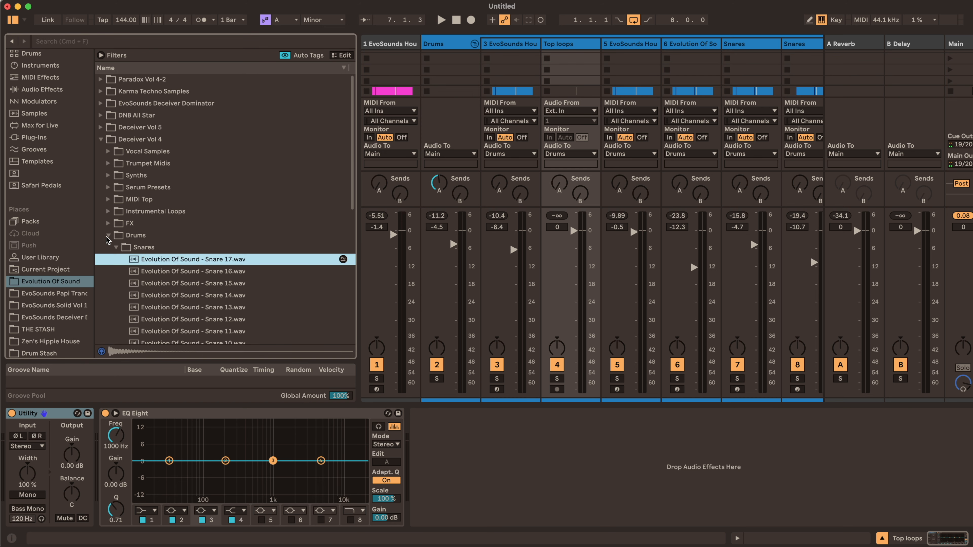
Collapse the Deceiver Vol 4 folder and look through Deceiver Vol 5 for drum loops
click(108, 235)
click(101, 139)
click(100, 127)
click(111, 141)
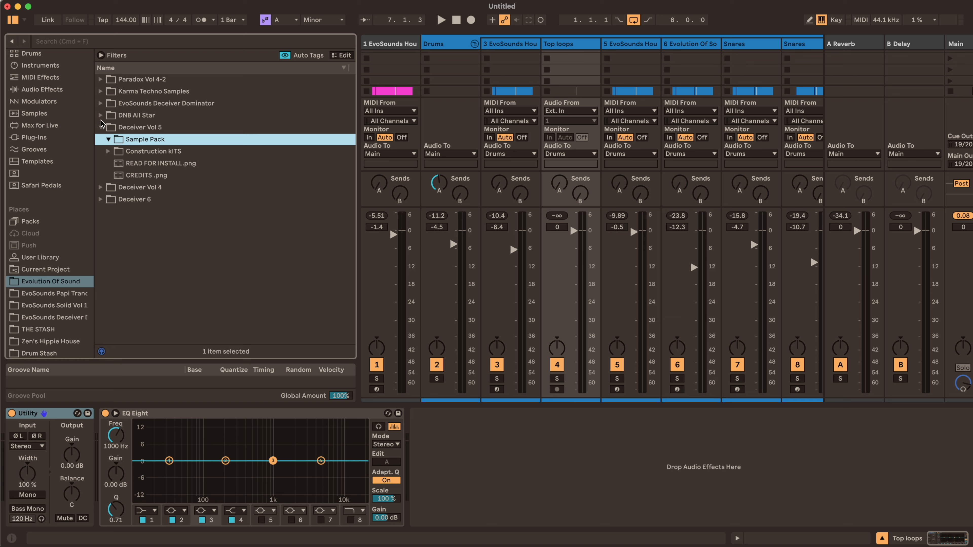
click(101, 127)
Expand EvoSounds Deceiver Dominator down to the Top Loops folder inside Drum Loops
click(101, 104)
click(109, 175)
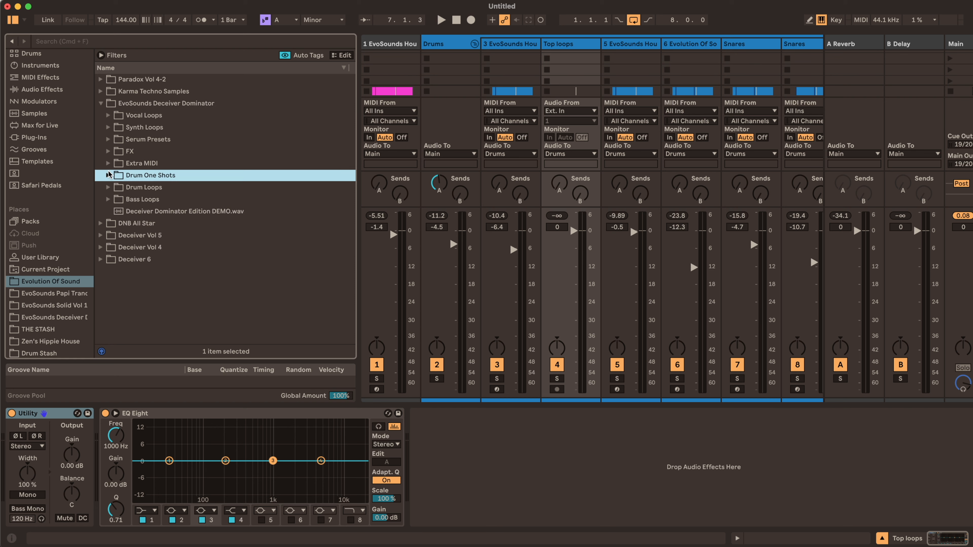
click(109, 187)
click(133, 246)
click(116, 223)
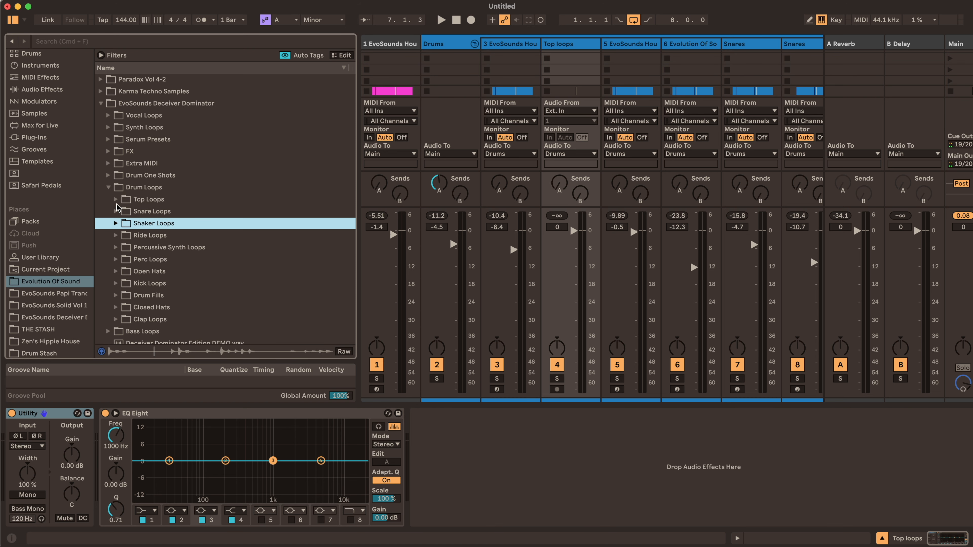
click(116, 198)
Audition several top loops and place "EvoSounds House - Top Loop - Selecta - 131BPM.wav" in the Top loops track's first clip slot
click(212, 247)
click(222, 261)
click(238, 272)
scroll(238, 274, down, 3)
drag(254, 213, 565, 56)
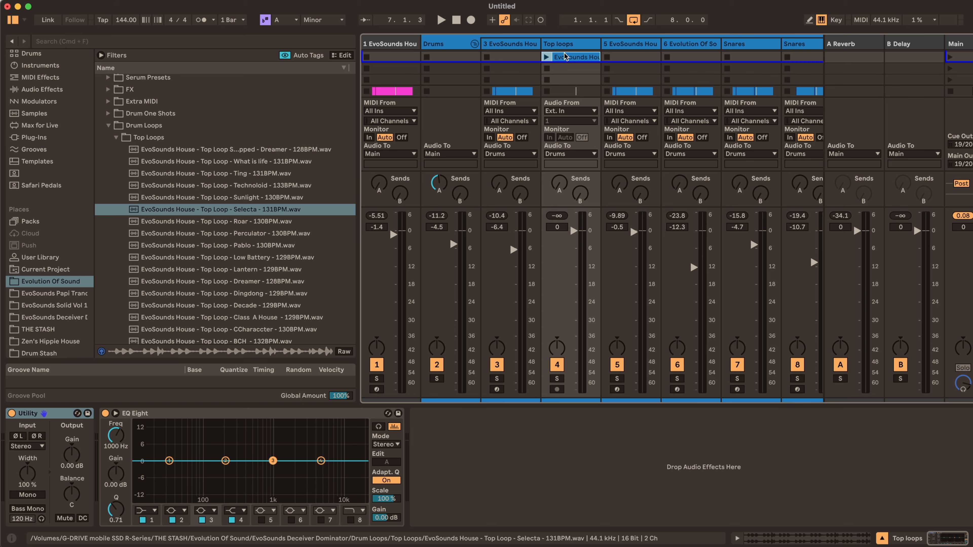
Launch the Selecta loop clip and lower the Top loops track volume to -9.0 dB
click(547, 57)
drag(577, 240, 576, 266)
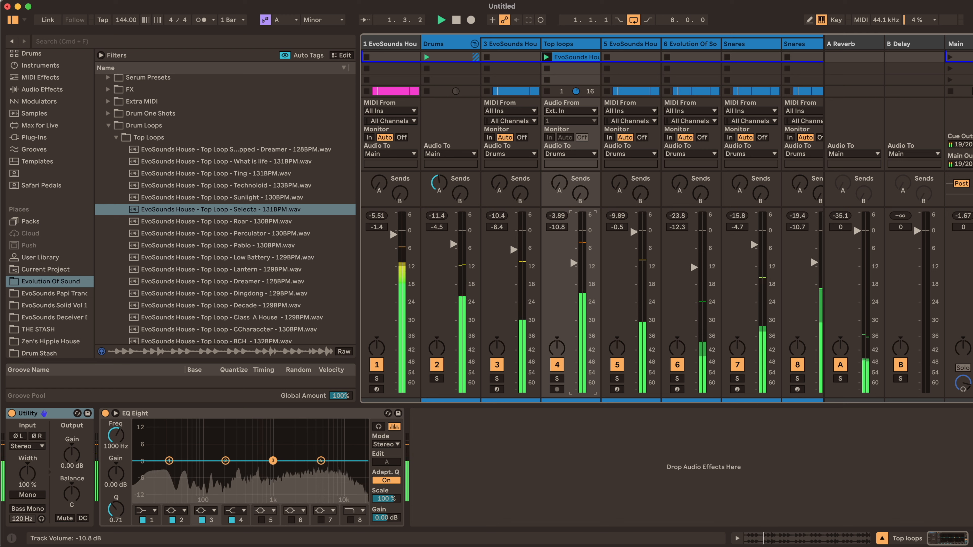
Solo the Top loops track, make its EQ Eight band 2 a low cut at 808 Hz, and unsolo it
click(557, 378)
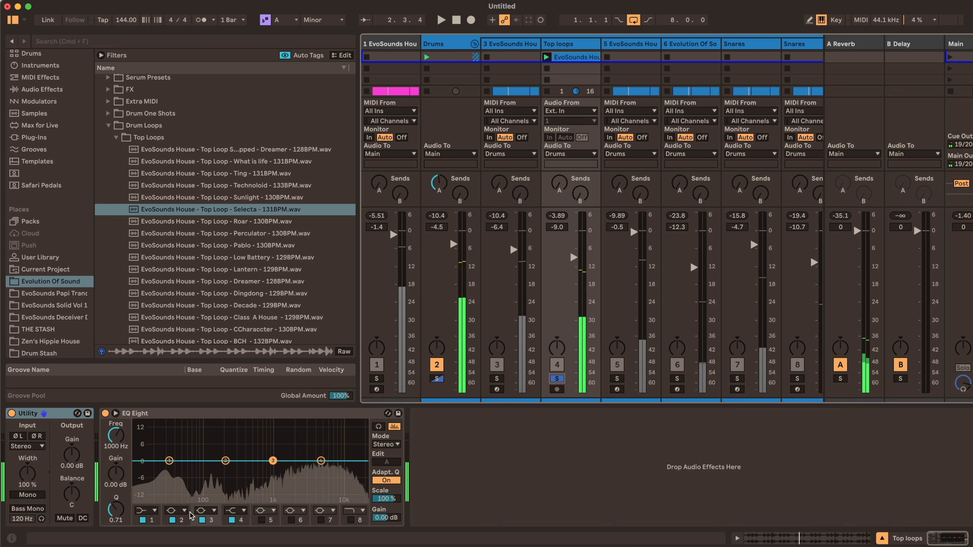
click(177, 510)
click(181, 445)
drag(226, 469, 266, 469)
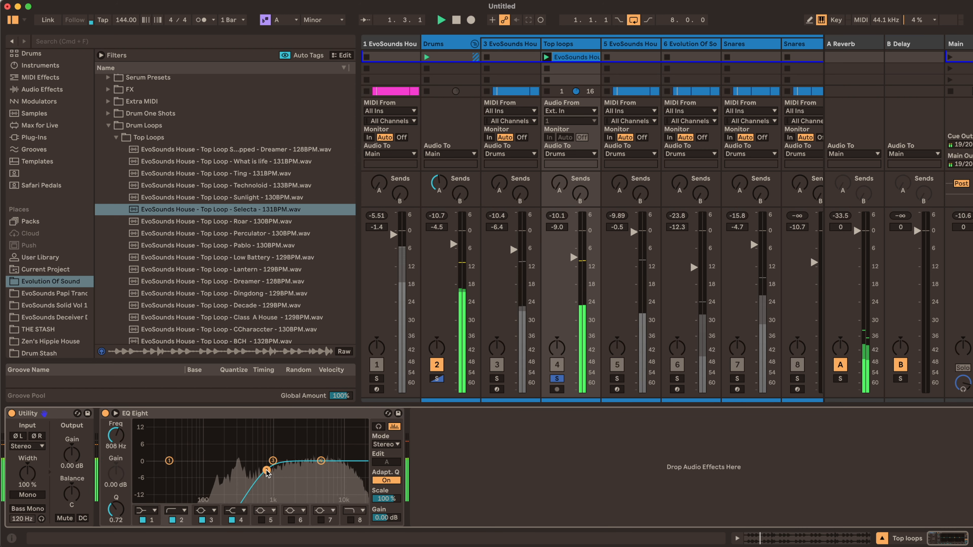
click(556, 378)
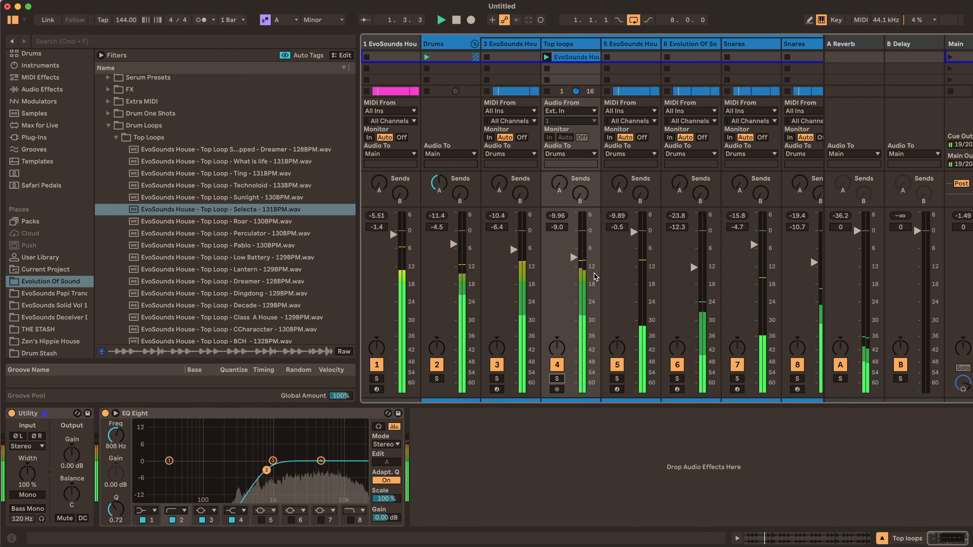
Set the Top loops track volume to -13.4 dB and its Utility width to 0.0%, and solo the track
drag(574, 258, 573, 270)
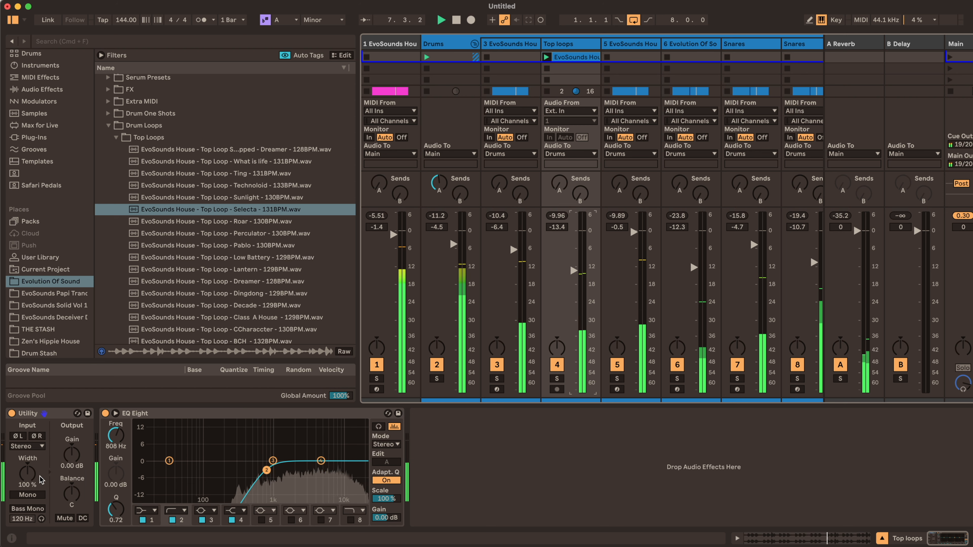
click(561, 380)
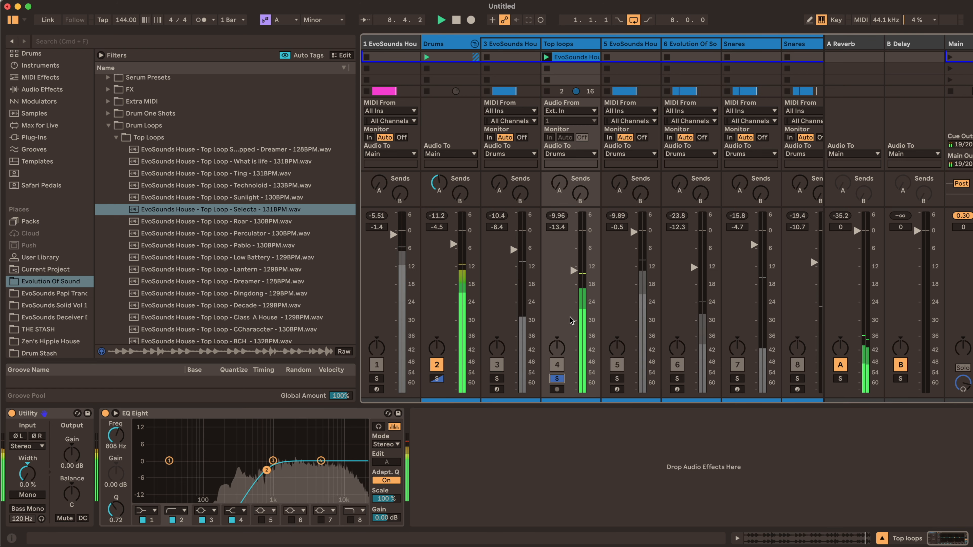
Unsolo the Top loops track and raise its EQ Eight low cut to 2.67 kHz
click(559, 379)
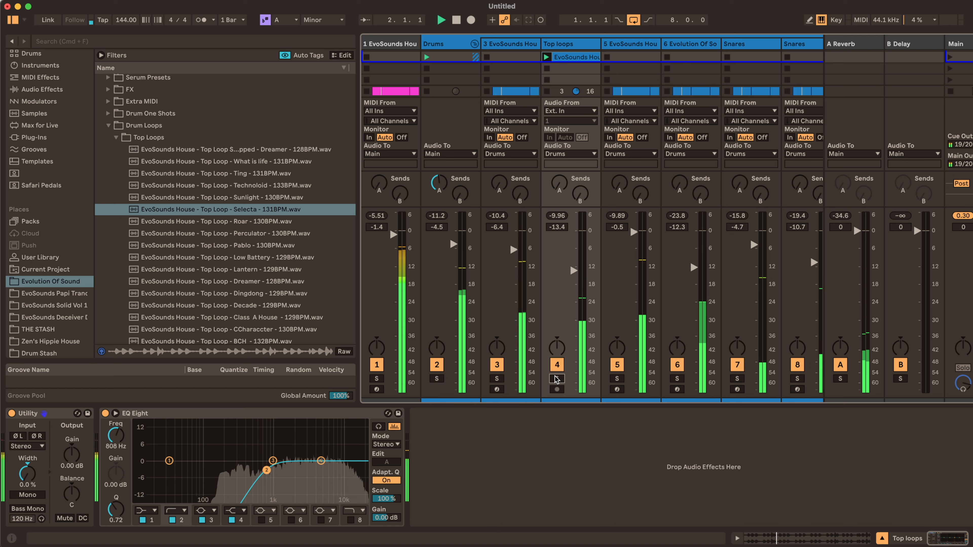
drag(266, 470, 302, 467)
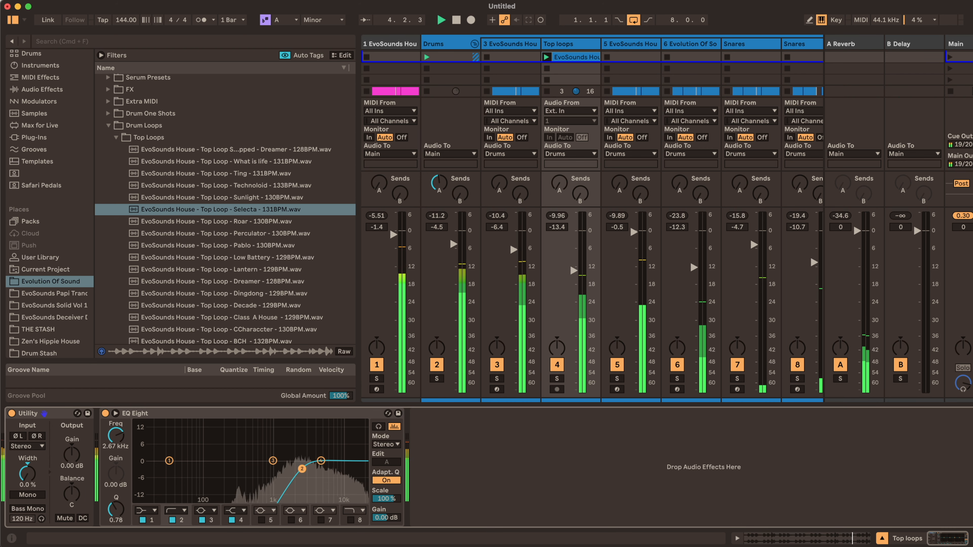
In the Arrangement, reset the 11 Serum track's volume to 0 dB and mute the vocal audio track 13
key(Tab)
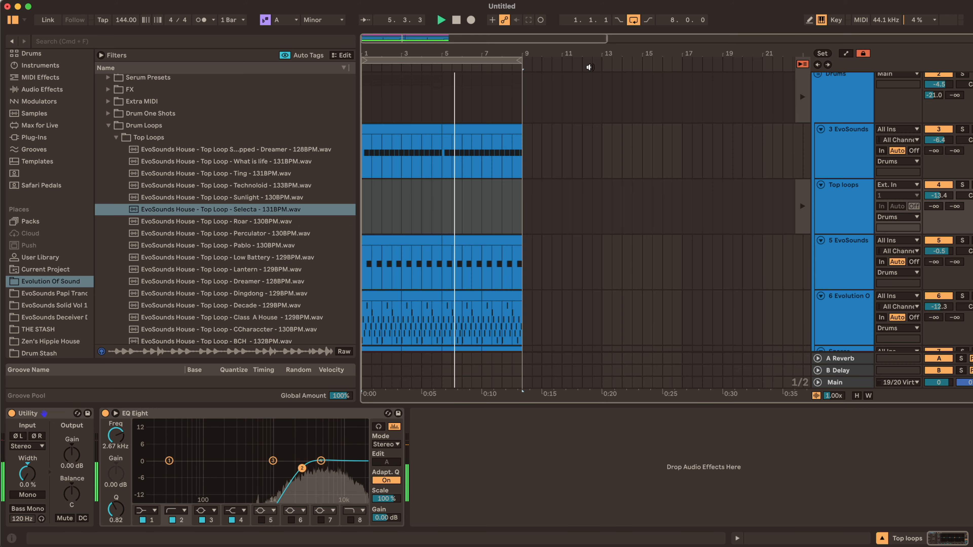
scroll(506, 220, down, 8)
double_click(939, 163)
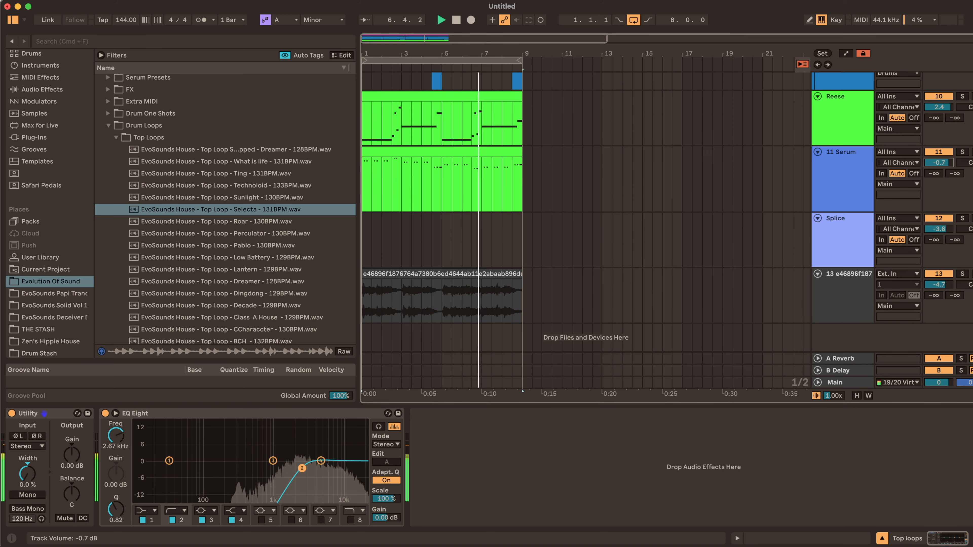
click(962, 152)
click(962, 152)
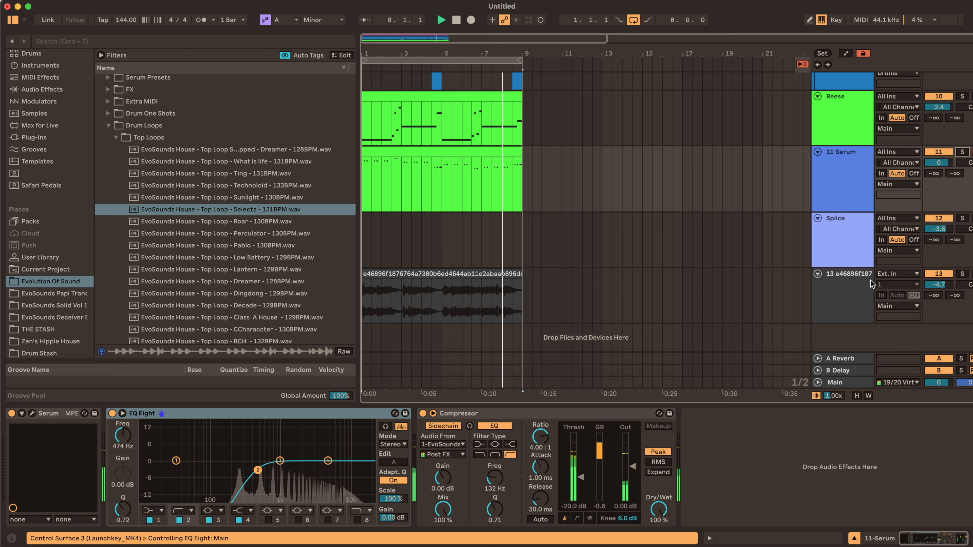
click(937, 274)
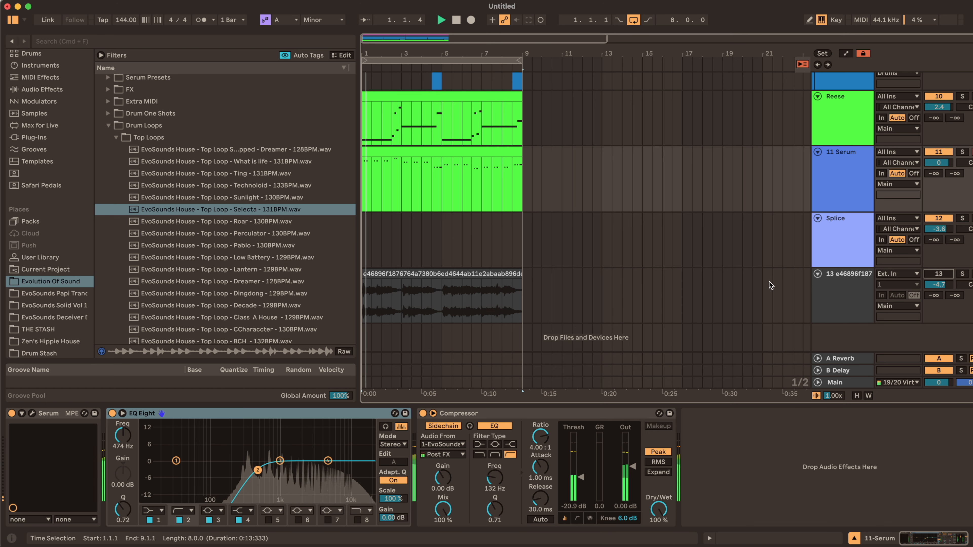
Insert a new MIDI track between the Reese and Serum tracks and rename it Pad
click(857, 168)
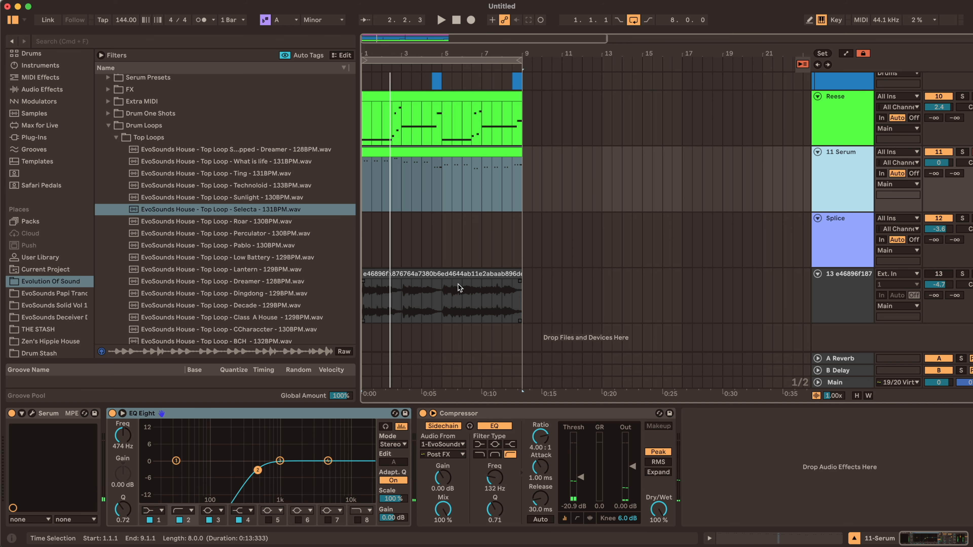
scroll(775, 229, up, 5)
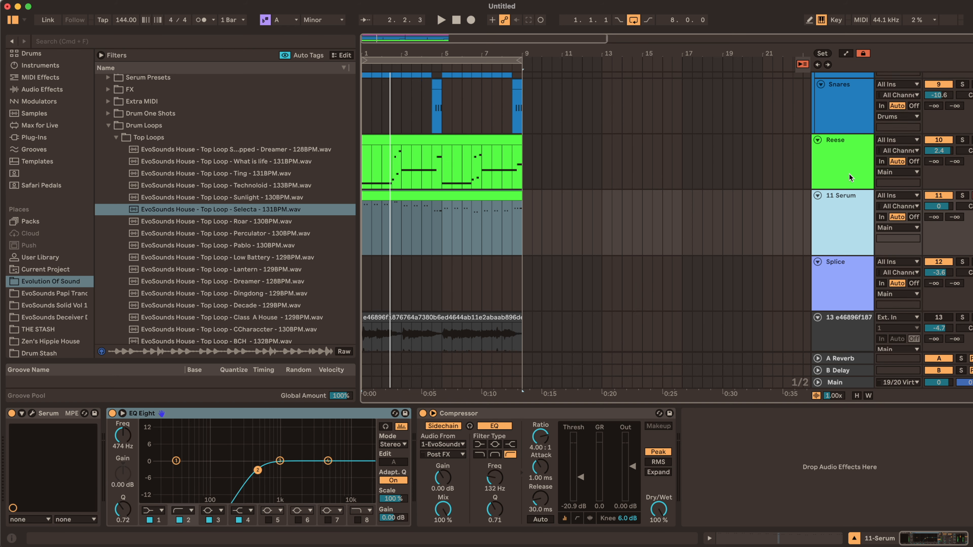
click(851, 234)
key(super+shift+t)
key(super+r)
text(Pad)
key(Return)
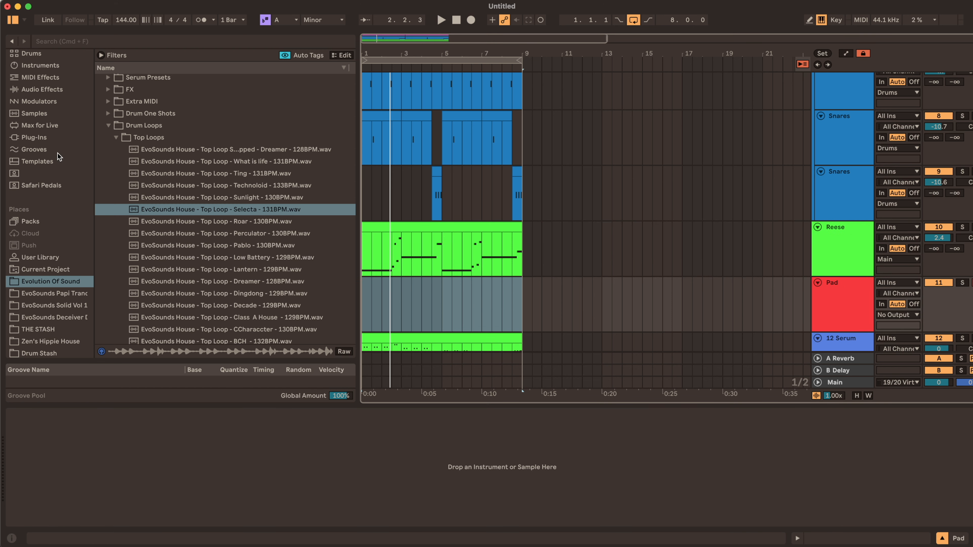
Search the plug-ins for serum and load the Serum instrument onto the Pad track
click(38, 137)
click(63, 37)
text(serum)
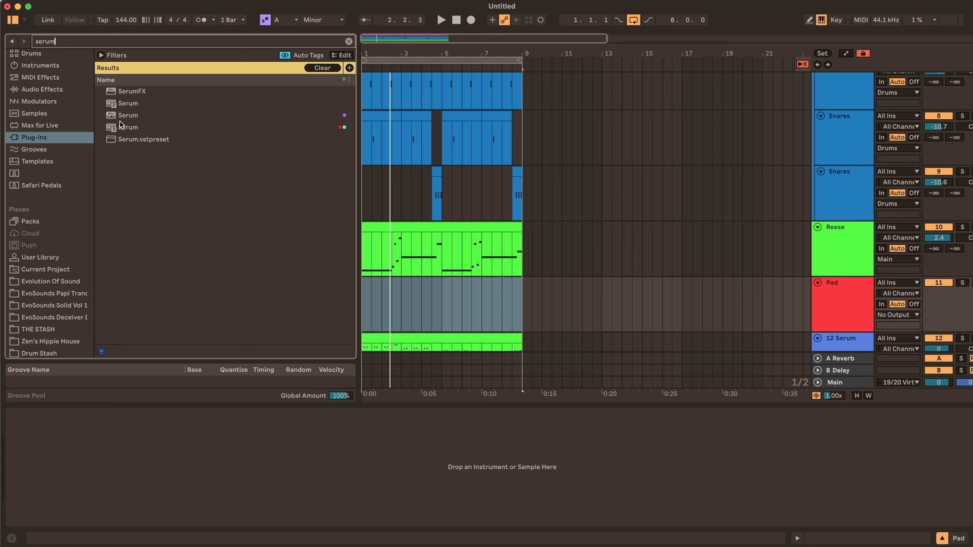
click(120, 121)
drag(119, 127, 570, 217)
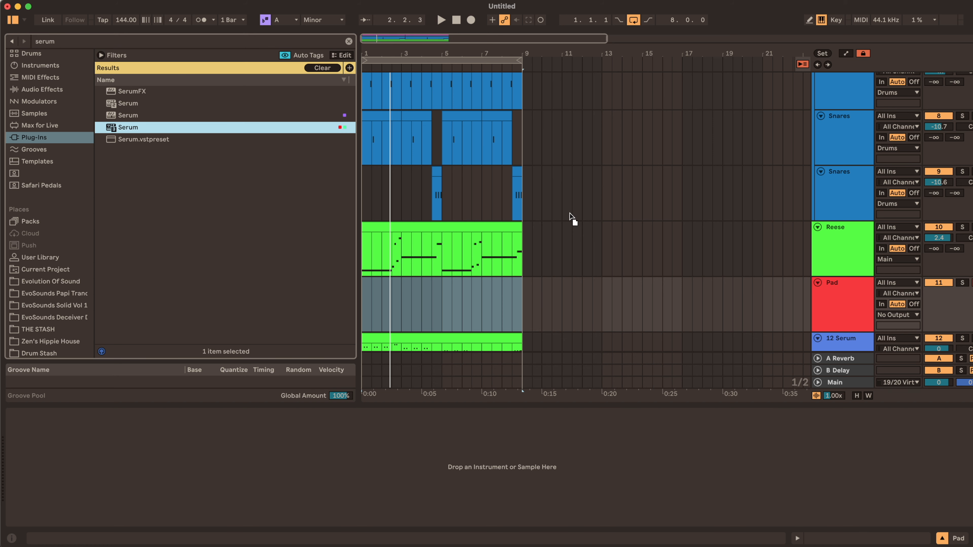
drag(405, 230, 398, 226)
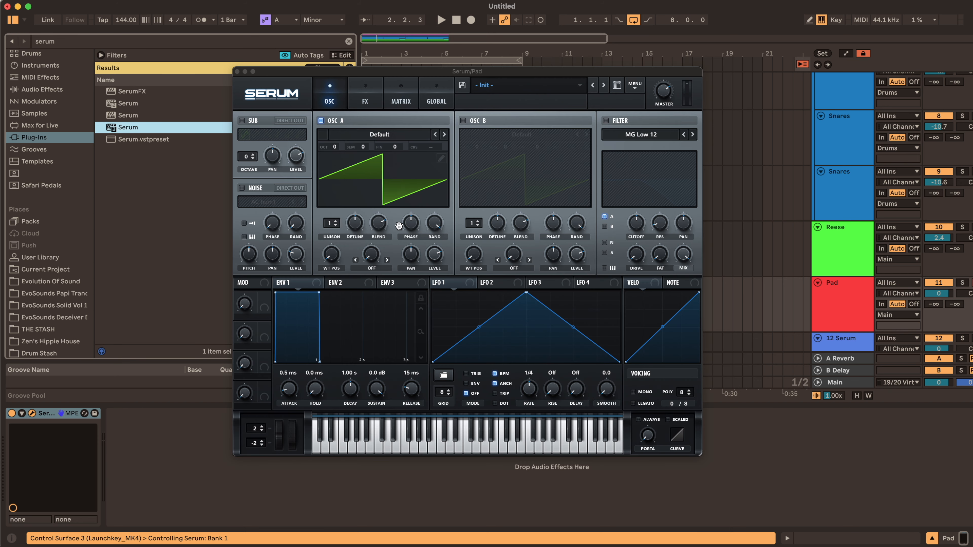
Load the preset PD Jp8k [7S] from Serum's Pads category and close the plug-in window
click(501, 81)
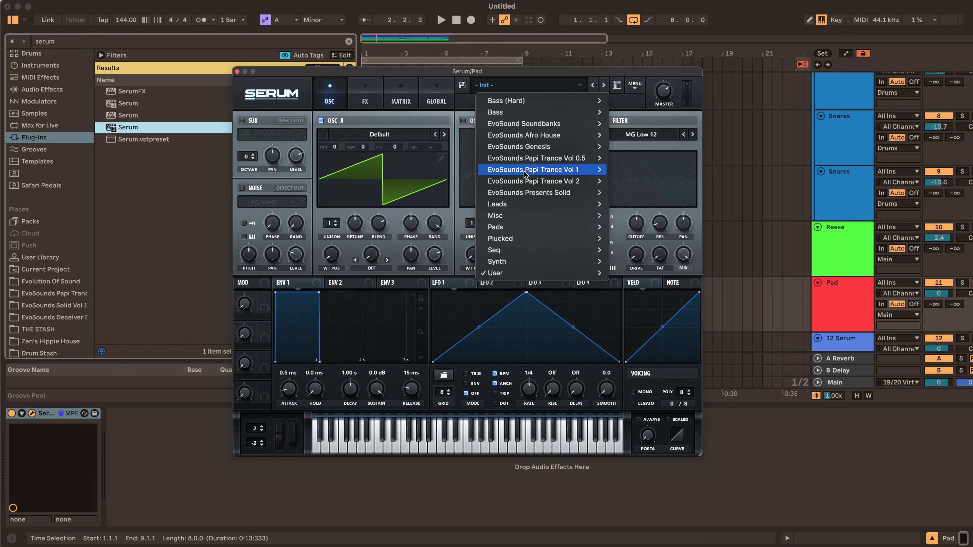
mouse_move(541, 172)
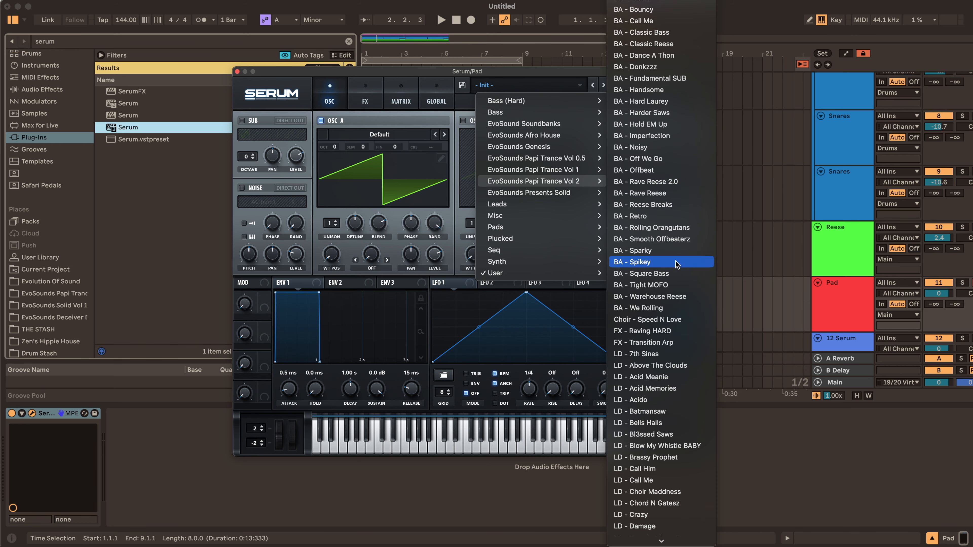
mouse_move(527, 244)
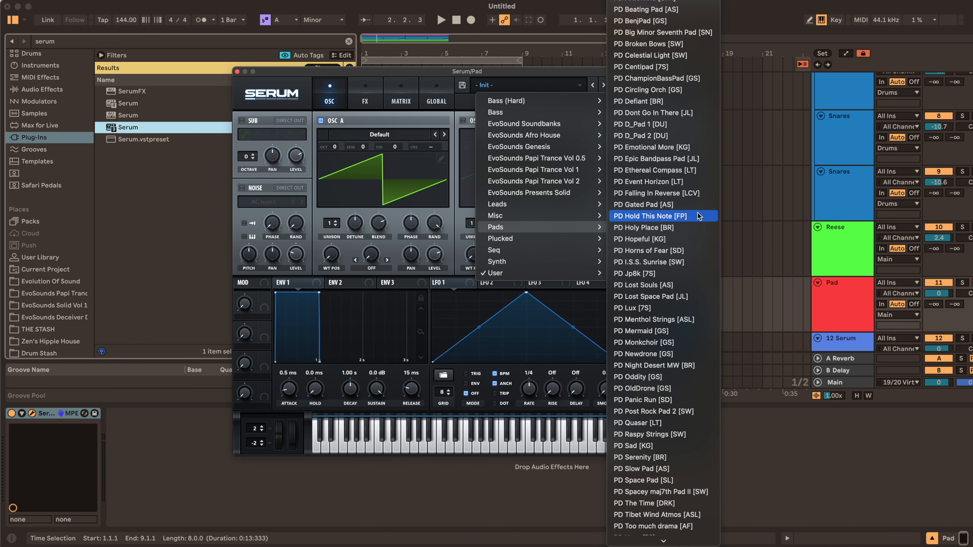
click(465, 240)
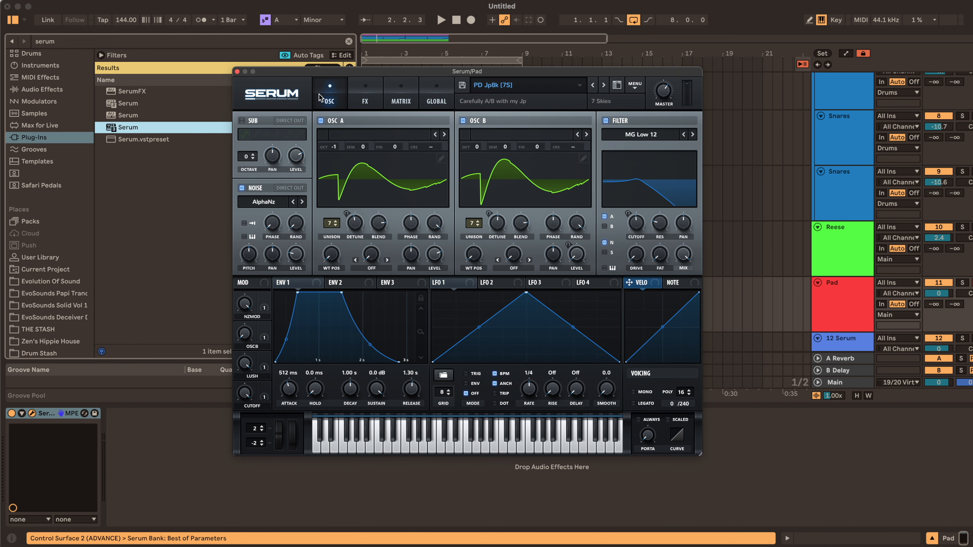
click(236, 72)
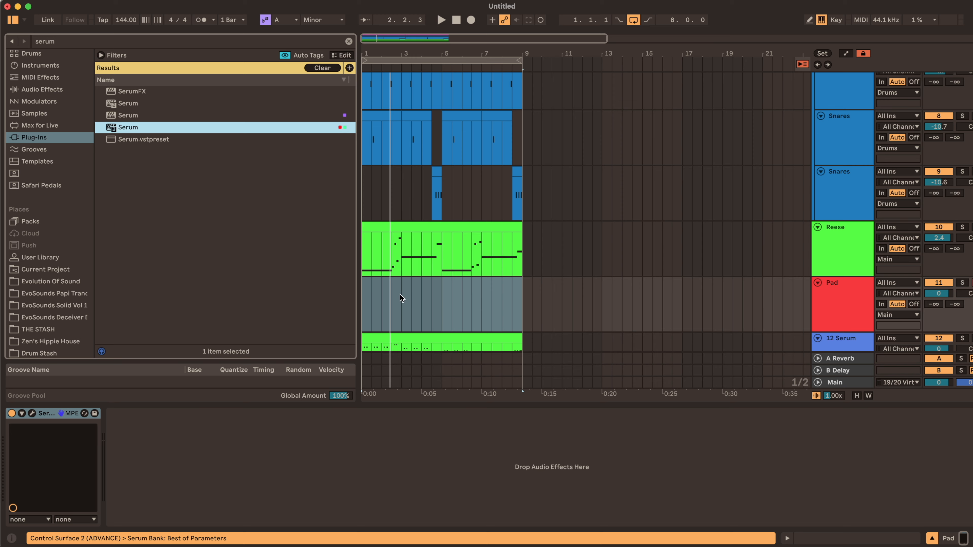
Copy the Reese track's MIDI clip to the start of the Pad track and open the copy for note editing
scroll(400, 294, down, 3)
click(511, 260)
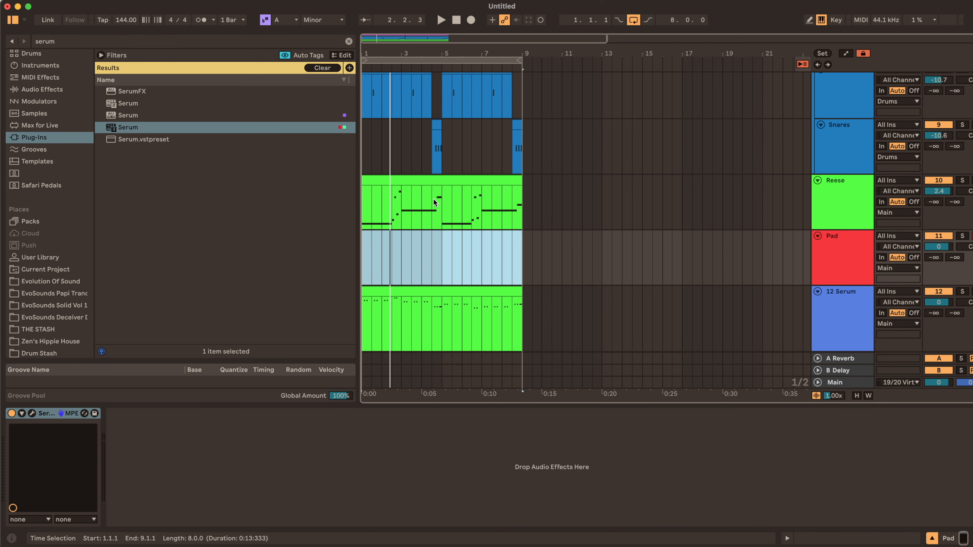
click(426, 185)
key(super+c)
key(super+v)
double_click(363, 251)
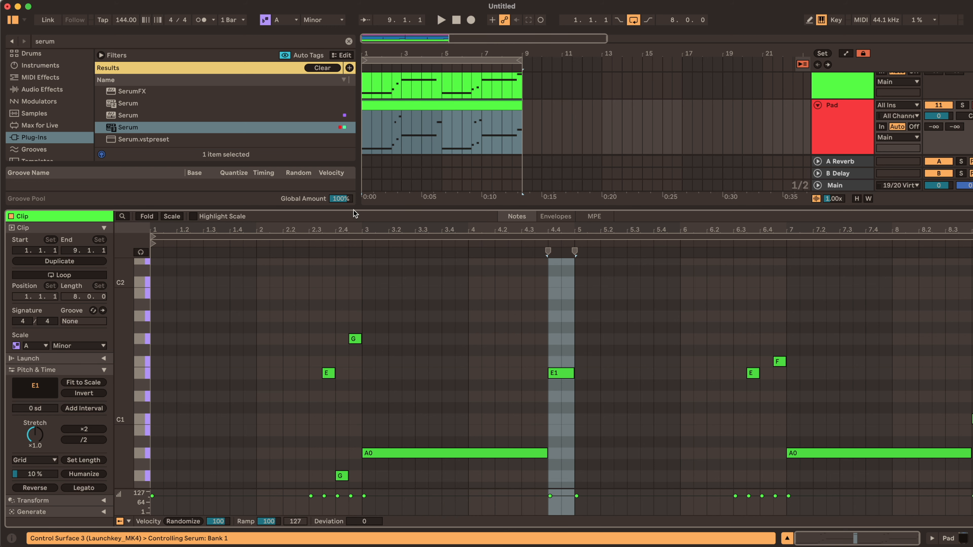
Enlarge the note editor and transpose all notes of the Pad clip up seven semitones, from D0 to A0
drag(349, 216, 351, 116)
click(242, 347)
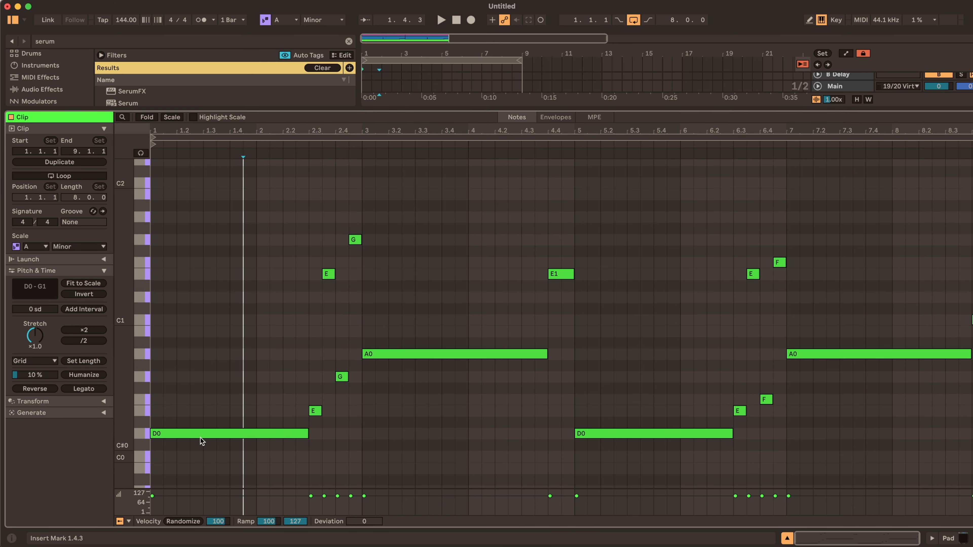
key(super+a)
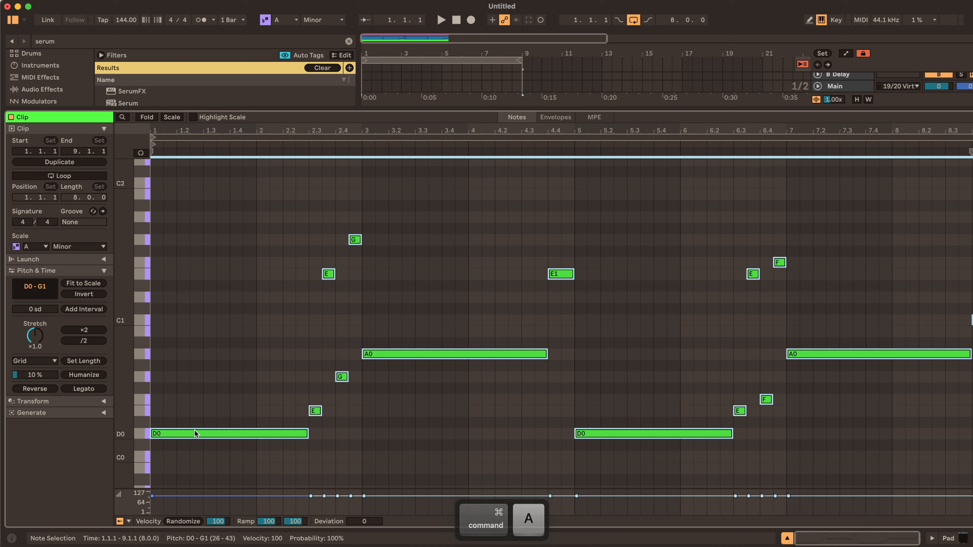
mouse_move(195, 433)
mouse_down()
mouse_move(181, 424)
mouse_move(181, 398)
mouse_move(180, 434)
mouse_up()
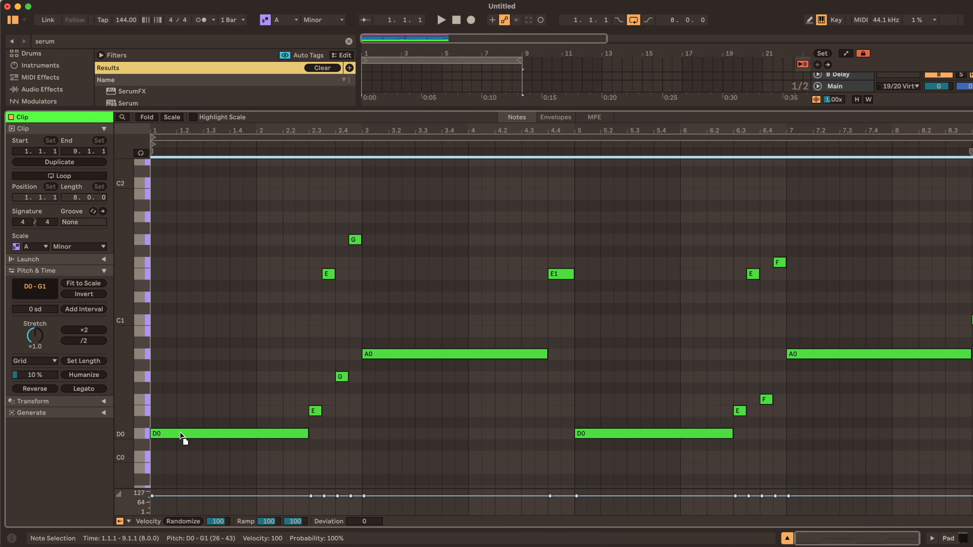
drag(180, 429, 176, 355)
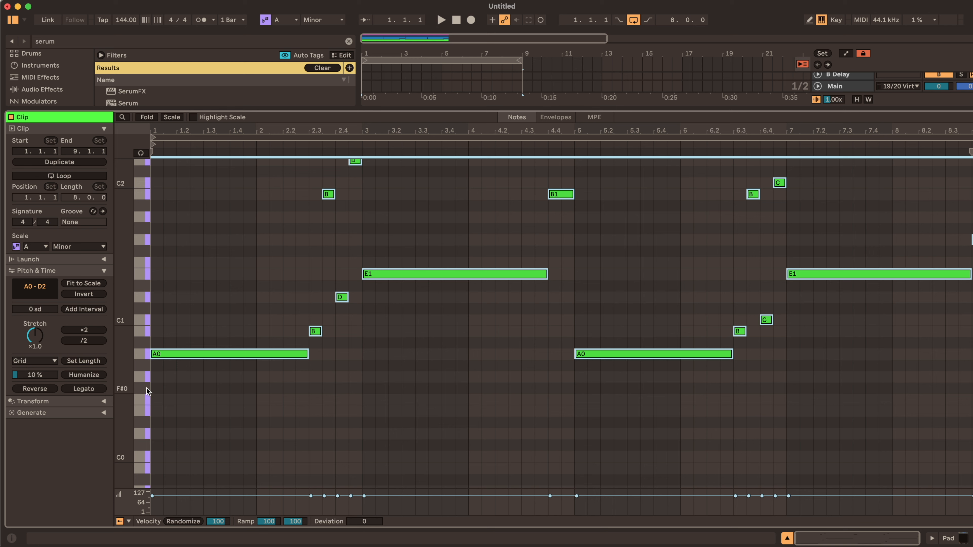
Play the arrangement and transpose all Pad notes up three octaves, to the range A3 to D5
key(space)
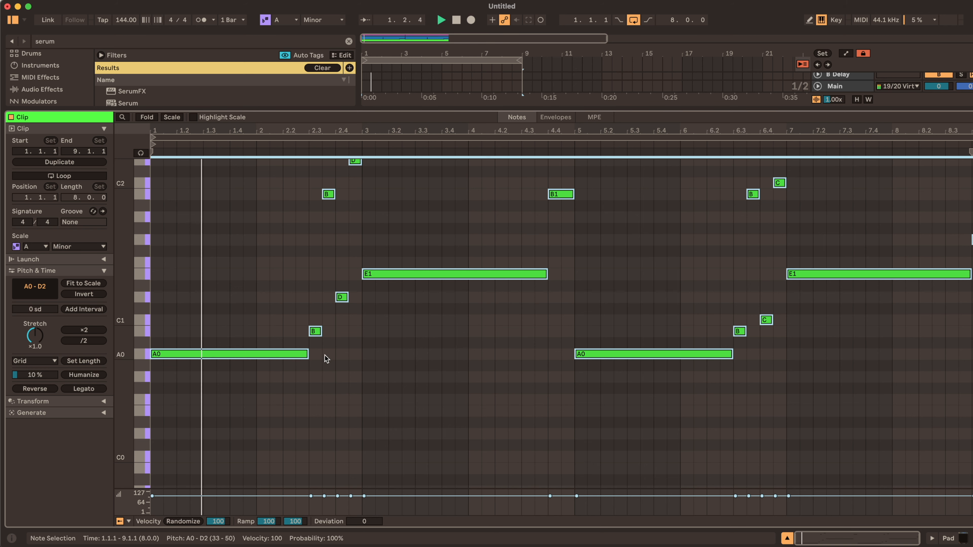
scroll(325, 358, up, 2)
key(shift+Up)
key(shift+Up)
key(shift+Up)
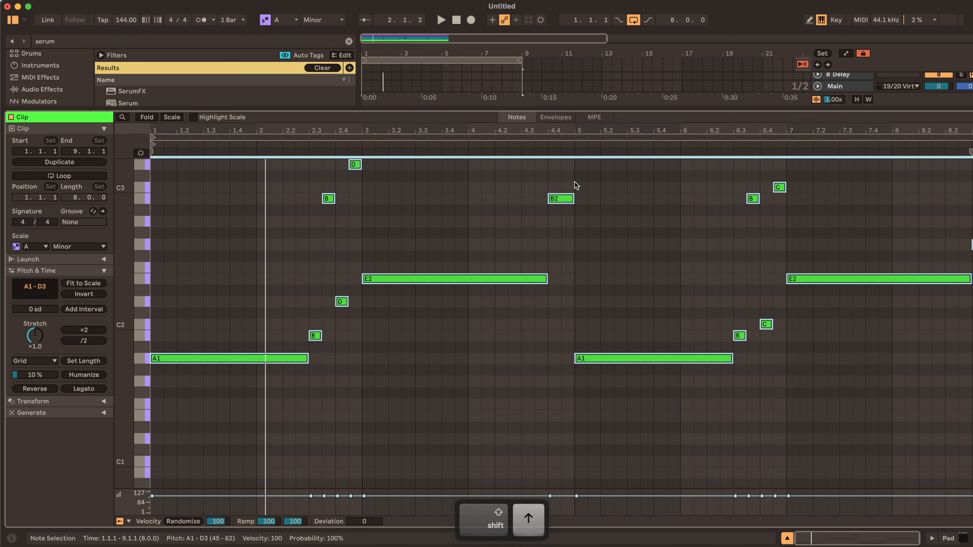
Shrink the note editor and lower the Pad track's volume during playback
drag(635, 112, 610, 434)
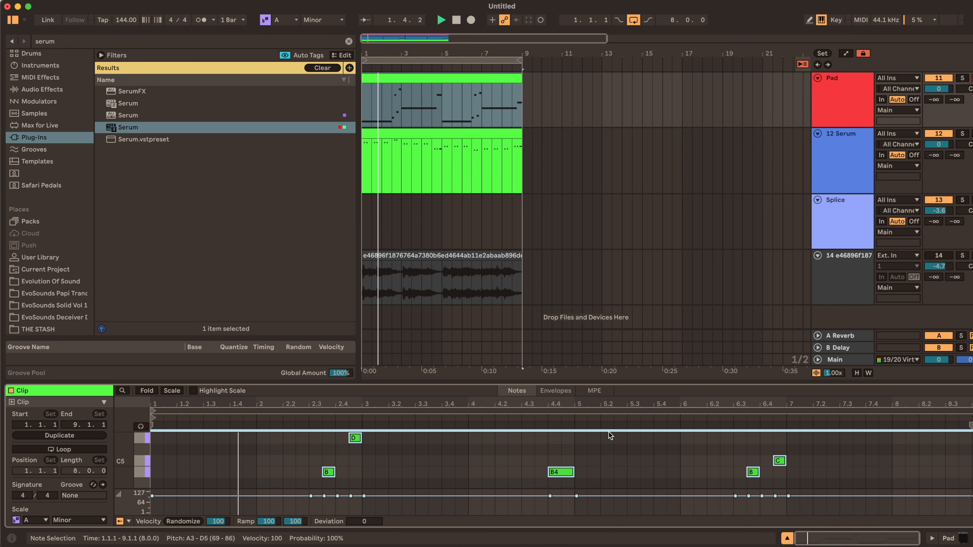
scroll(858, 149, up, 3)
drag(938, 157, 938, 169)
Reopen the Pad clip and delete the short passing notes between the first A3 and E4 in bar 2
double_click(428, 150)
key(space)
drag(355, 383, 347, 122)
scroll(333, 269, up, 2)
drag(292, 369, 371, 176)
key(Delete)
key(Delete)
Delete the remaining short notes in bars 4, 6 and 8, keeping only the long A3 and E4 notes
drag(549, 284, 549, 282)
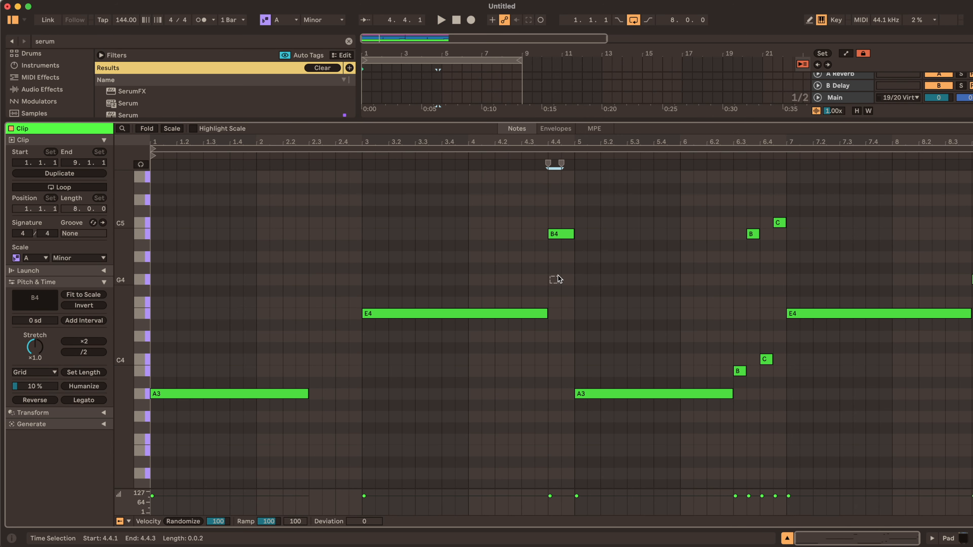
drag(719, 379, 769, 341)
key(Delete)
key(Delete)
drag(719, 258, 784, 222)
key(Delete)
click(971, 280)
key(Delete)
Lengthen all remaining Pad notes together until the A3 notes last two bars
key(super+a)
key(shift+Right)
key(shift+Right)
key(shift+Right)
key(shift+Right)
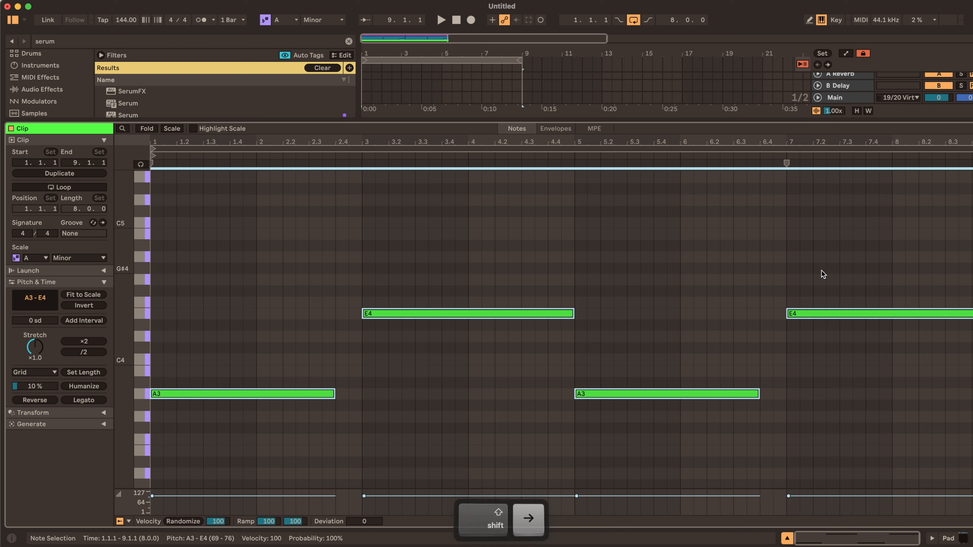
Nudge both A3 notes slightly later and both E4 notes slightly earlier off the grid, and play the result
click(225, 409)
drag(198, 397, 203, 398)
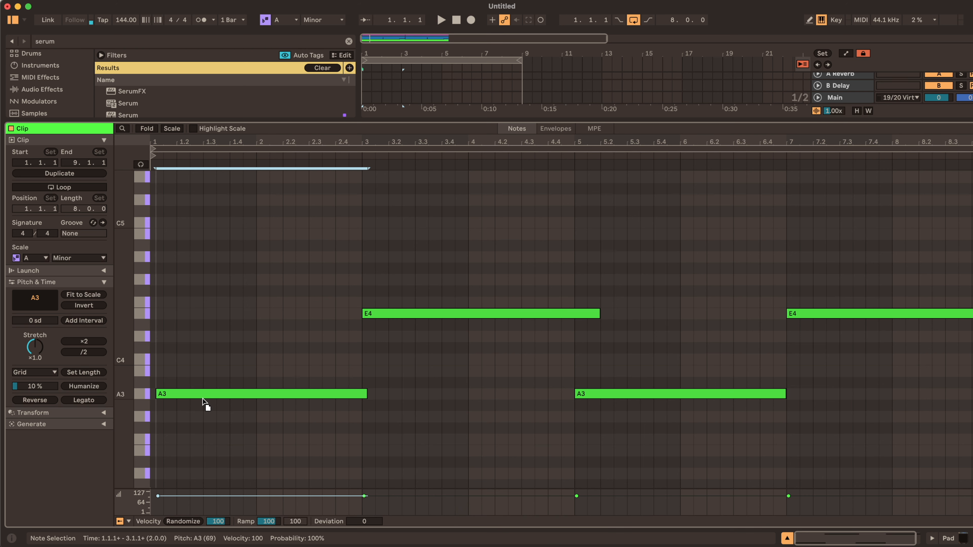
click(376, 315)
drag(376, 317, 372, 317)
drag(588, 397, 596, 396)
click(817, 314)
drag(817, 315, 806, 314)
key(space)
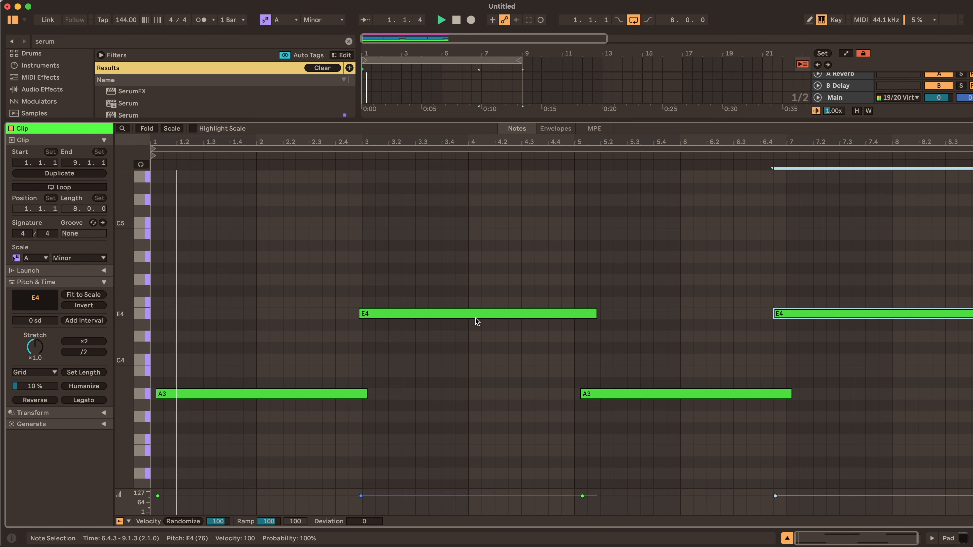
Shrink the note editor, raise the Pad track's volume to 0 dB and show its device chain
drag(647, 120, 633, 260)
drag(938, 89, 939, 79)
double_click(859, 110)
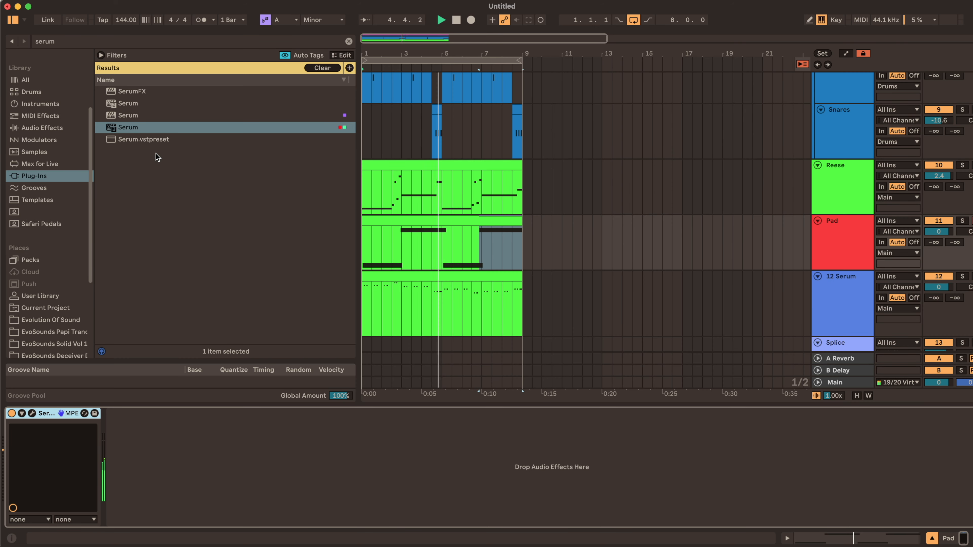
Copy the Reese track's sidechain Compressor to the Pad track after Serum and set its threshold to -21.5 dB
click(843, 192)
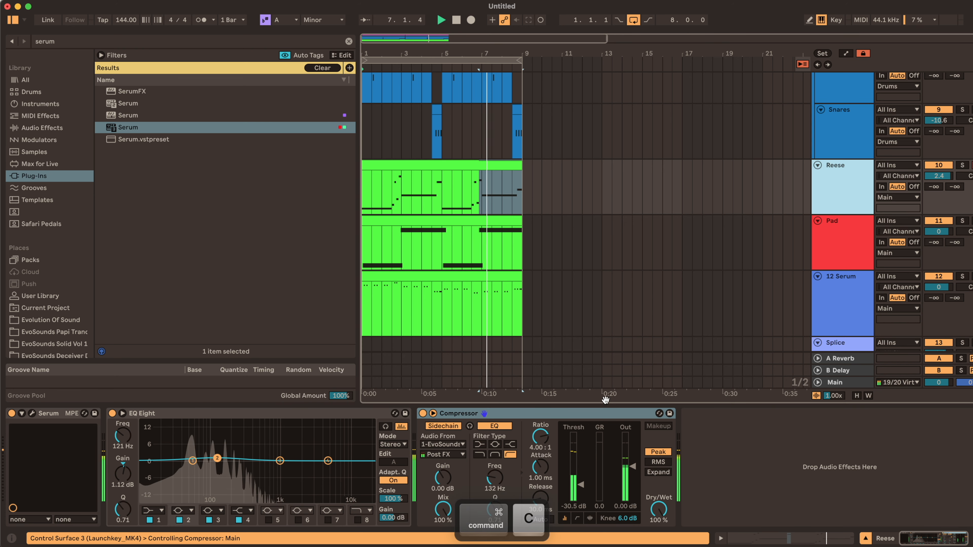
click(814, 255)
key(super+v)
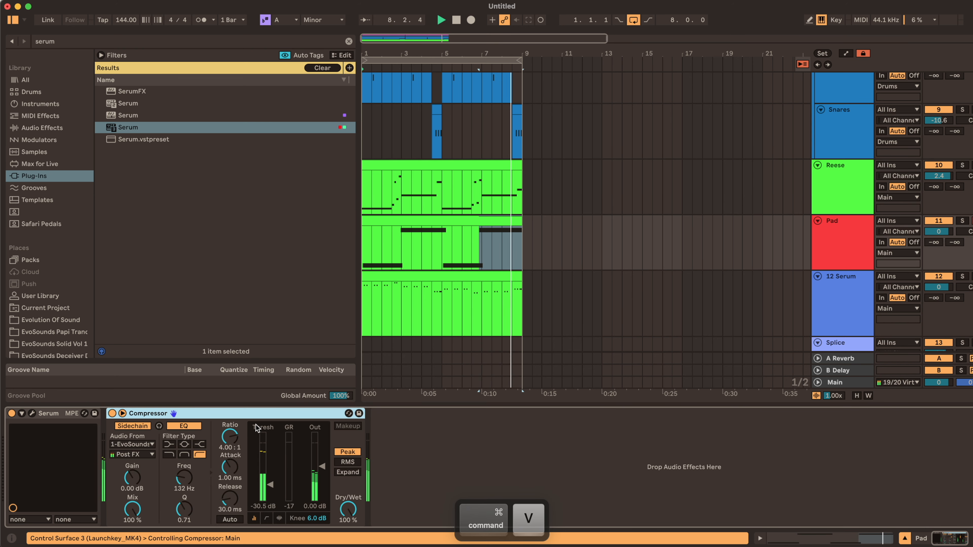
drag(271, 479, 270, 478)
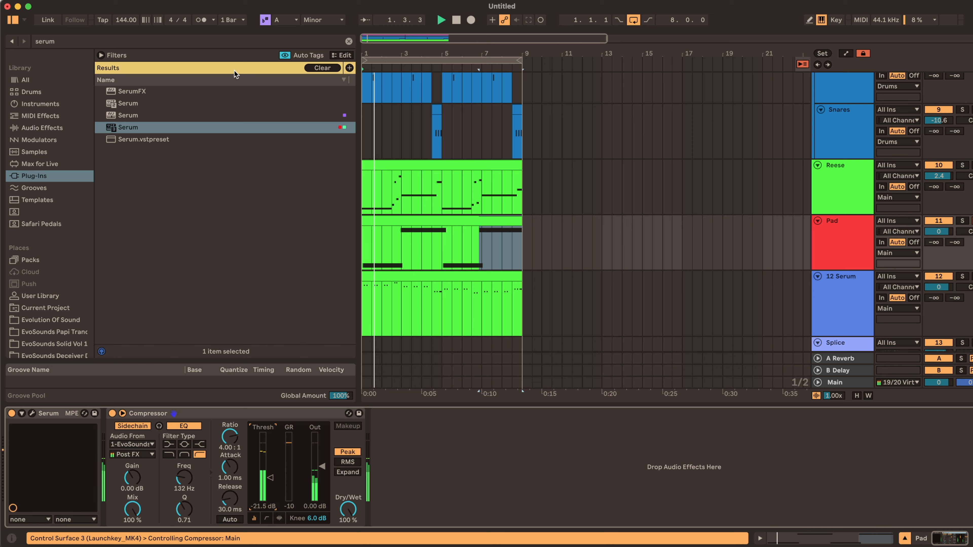
Clear the browser search and look through the list of audio effects
click(348, 41)
click(79, 130)
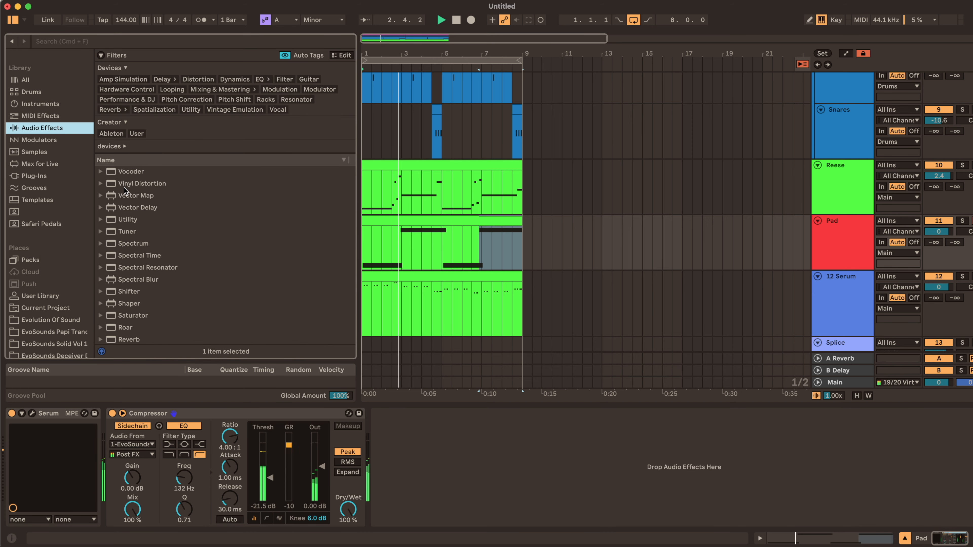
scroll(125, 191, down, 10)
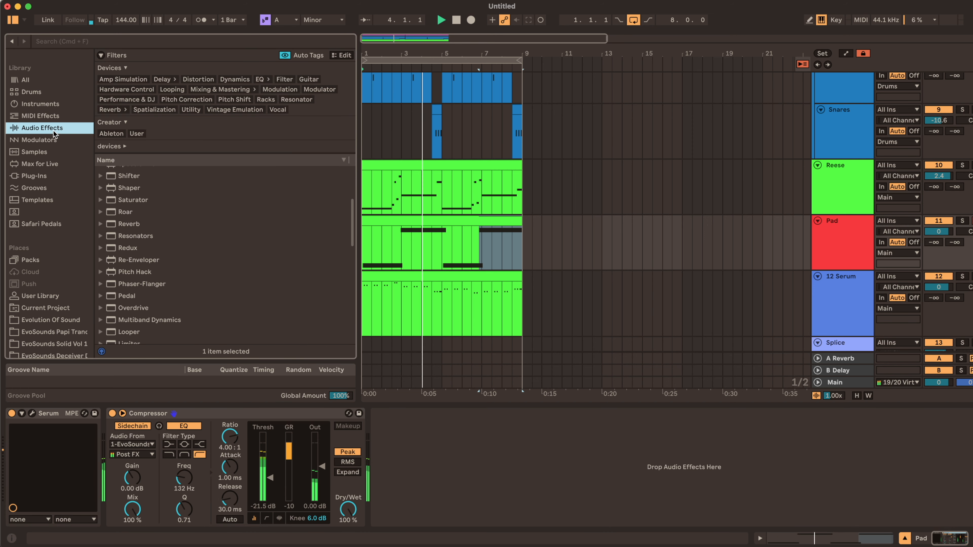
scroll(119, 202, up, 4)
scroll(119, 202, down, 3)
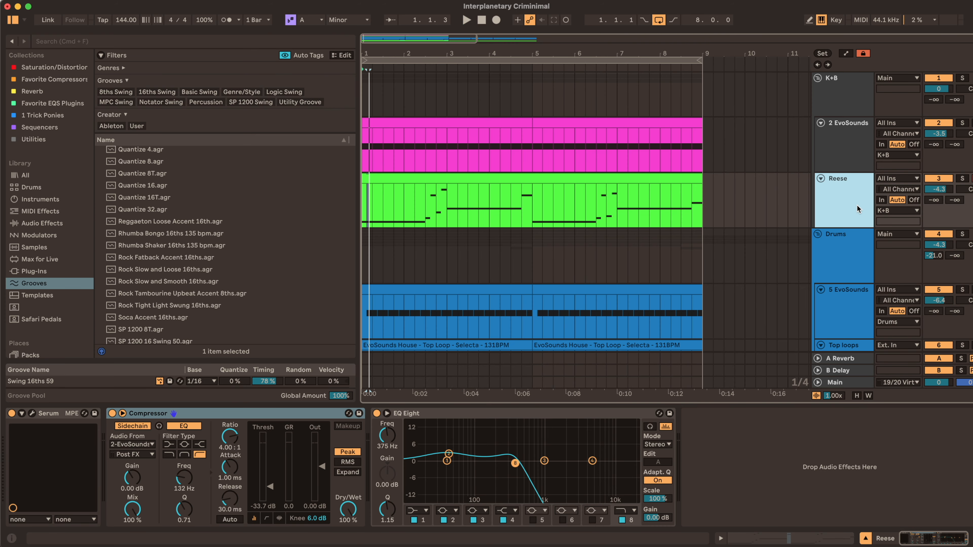
Try different levels for bin 1 in the Reese Serum's oscillator A wavetable, clear that bin again, and view oscillator B's wavetable
click(32, 413)
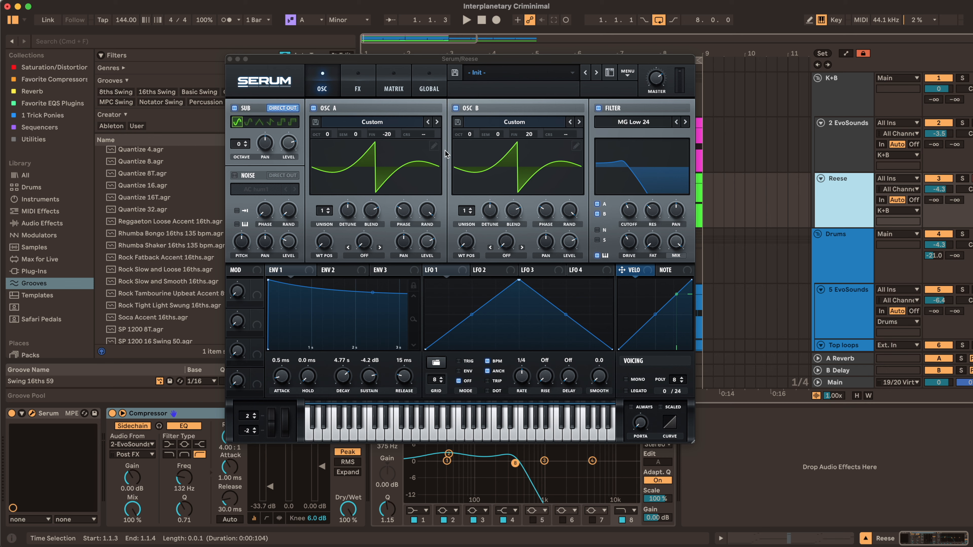
click(434, 146)
mouse_move(259, 114)
mouse_down()
mouse_move(260, 104)
mouse_move(259, 116)
mouse_up()
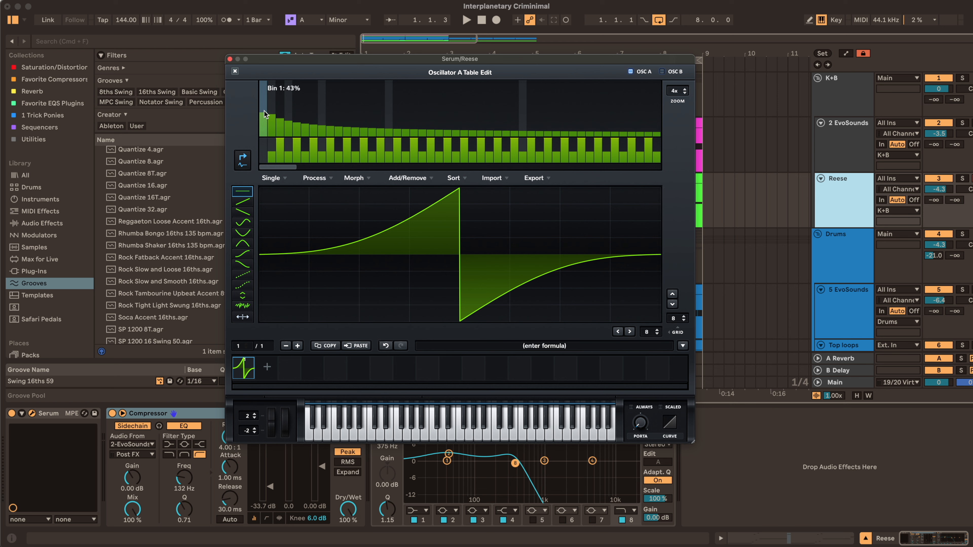
drag(264, 114, 267, 111)
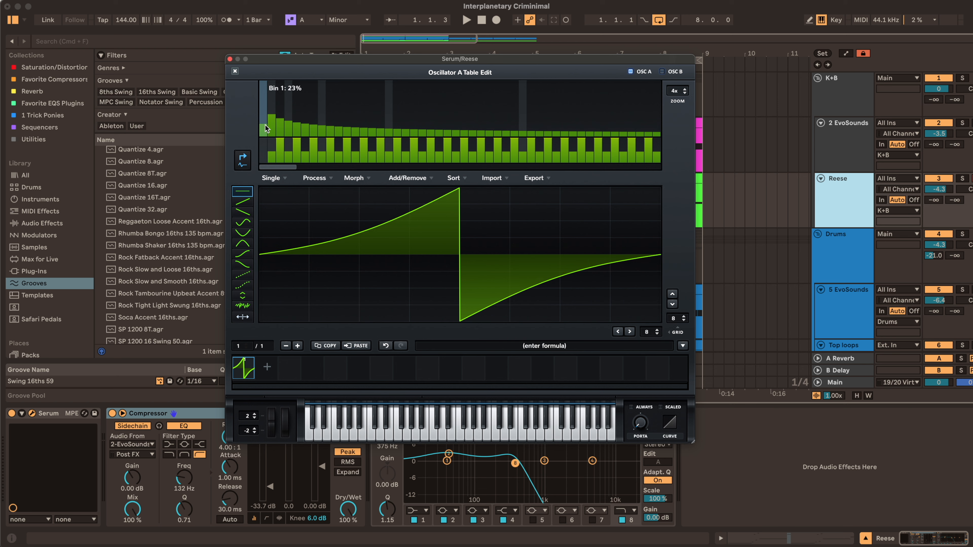
click(267, 149)
click(235, 71)
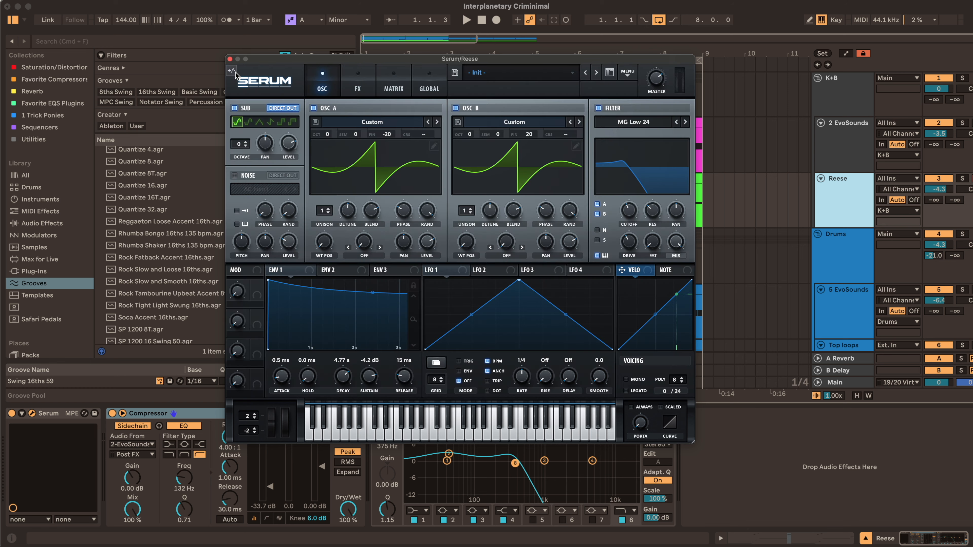
click(576, 147)
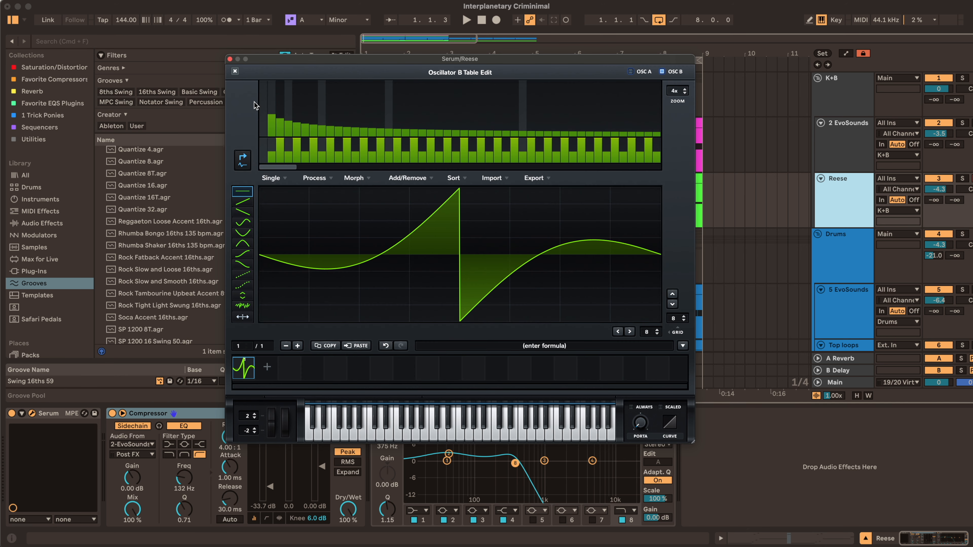
click(235, 72)
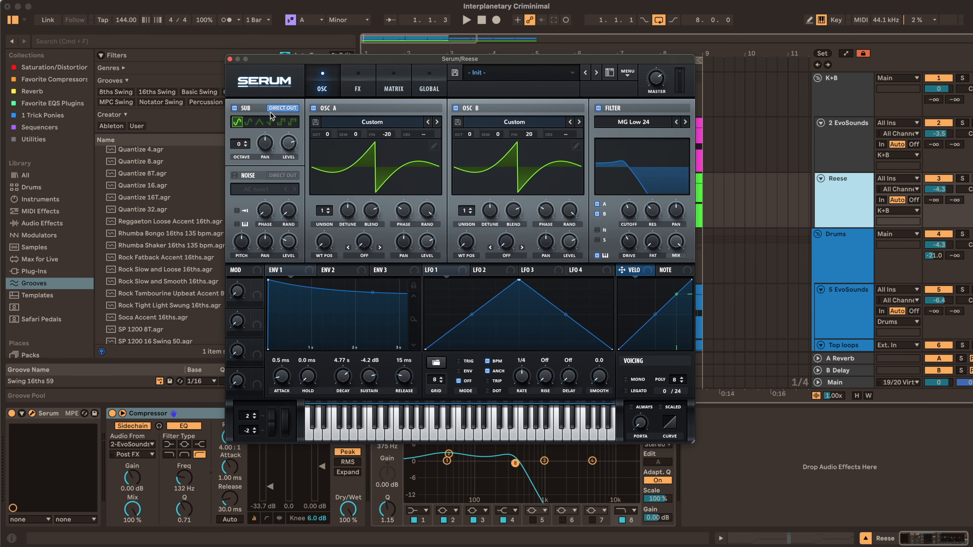
Play the Reese track soloed and compare its sound with the sidechain Compressor bypassed and re-enabled
key(space)
click(962, 179)
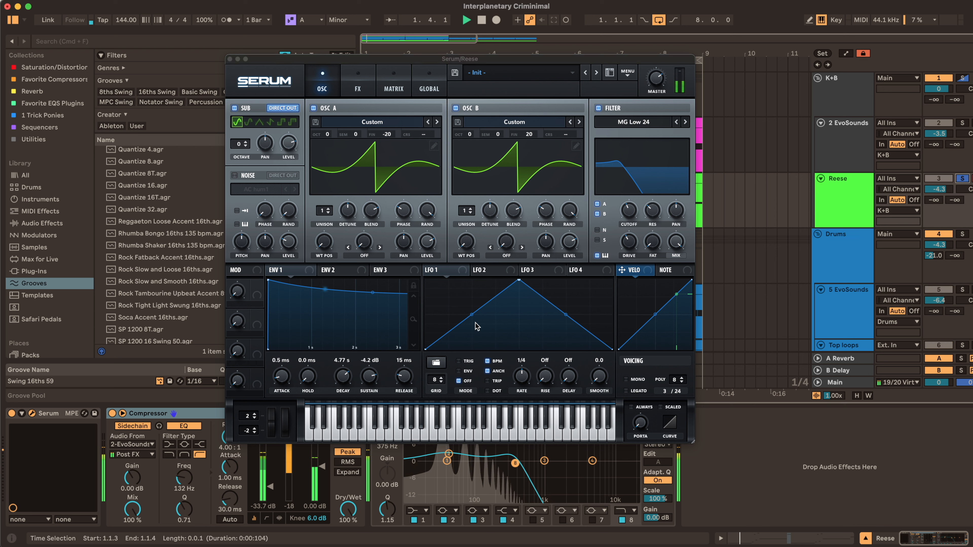
click(456, 445)
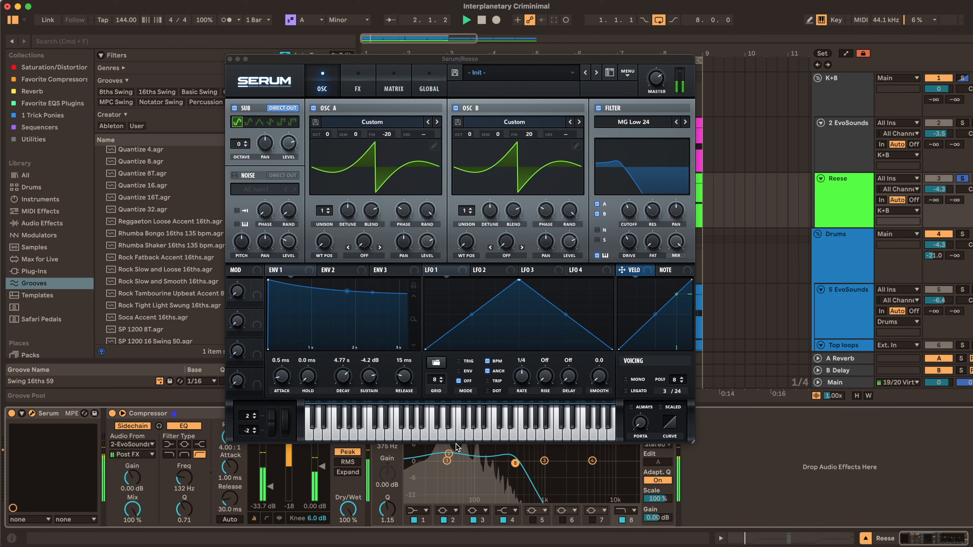
click(112, 413)
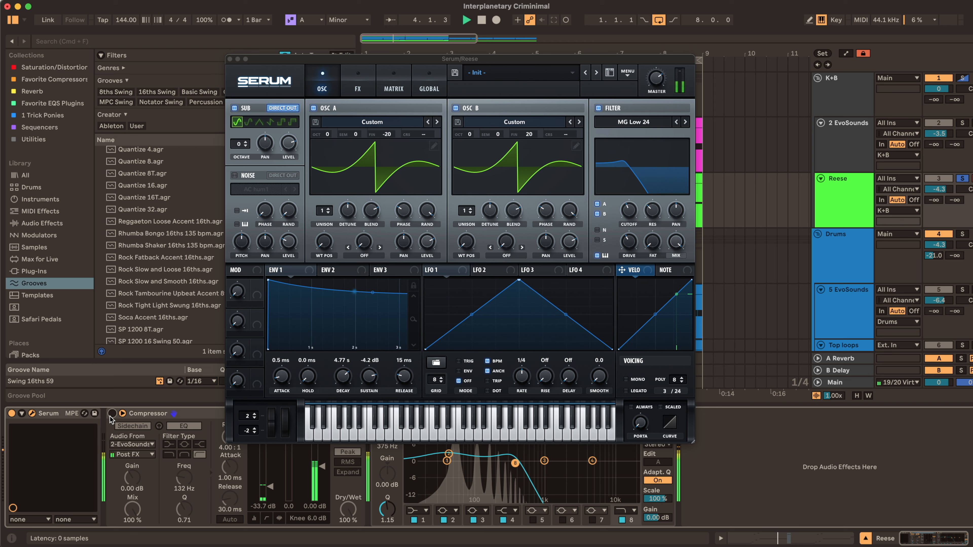
click(111, 414)
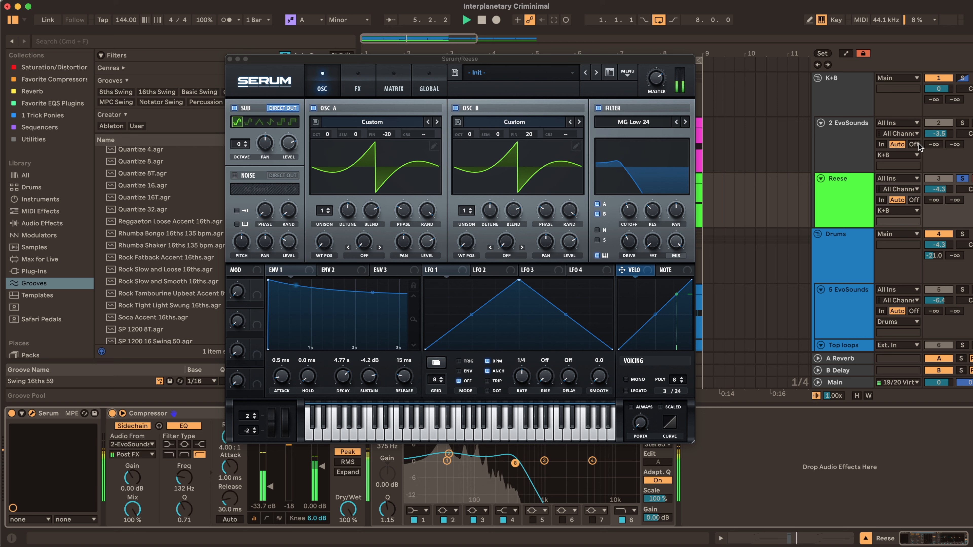
With the K+B group soloed, transpose the kick sample to -3 st, extend its end and set its fade-out to 34.3 ms
click(963, 79)
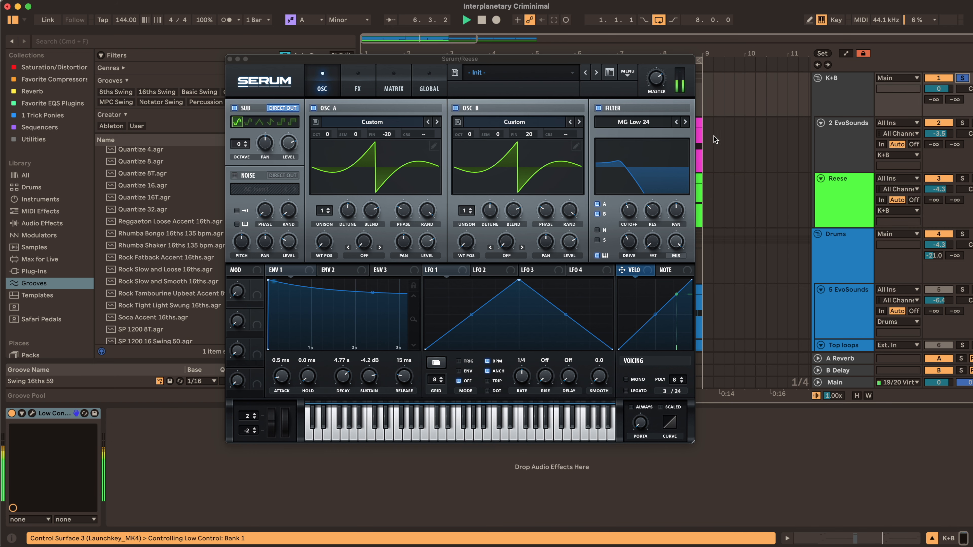
click(229, 59)
click(843, 143)
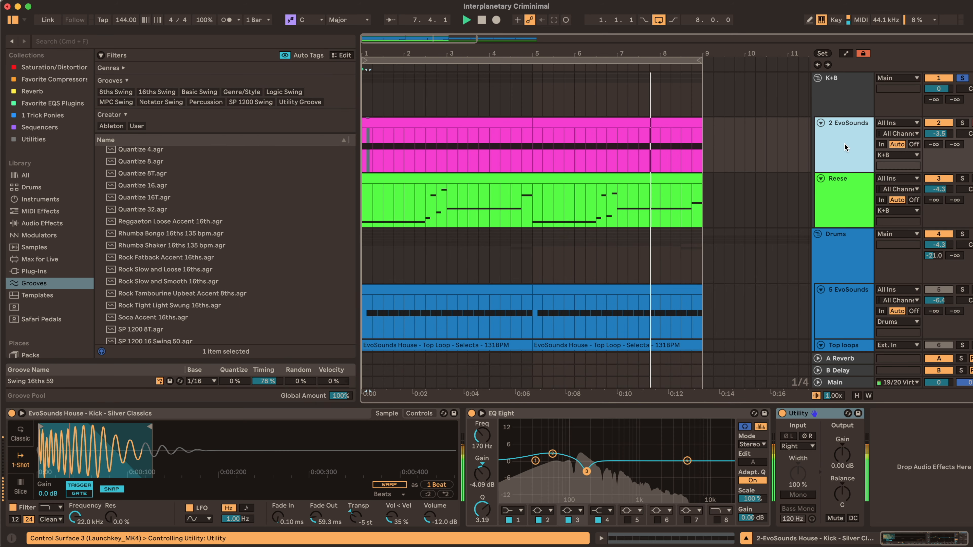
double_click(356, 518)
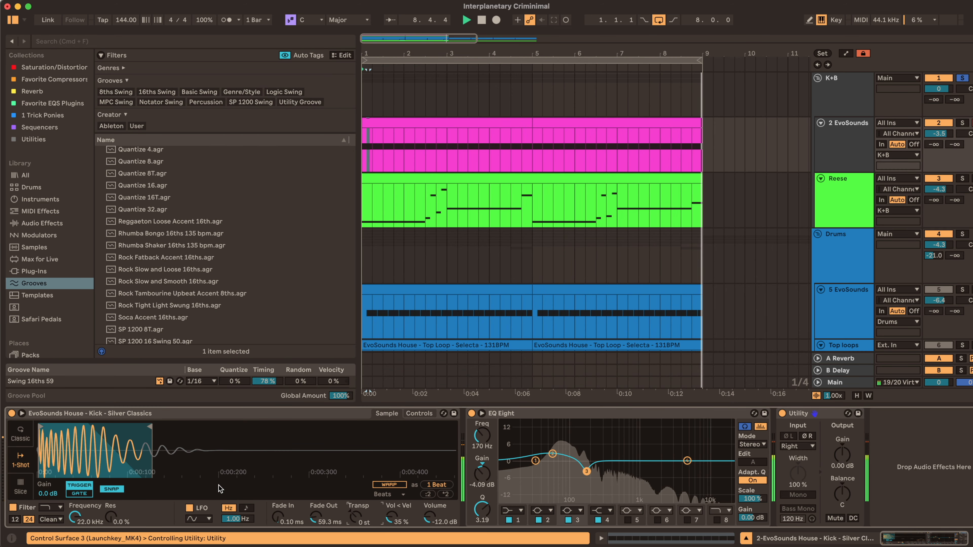
drag(144, 425, 164, 427)
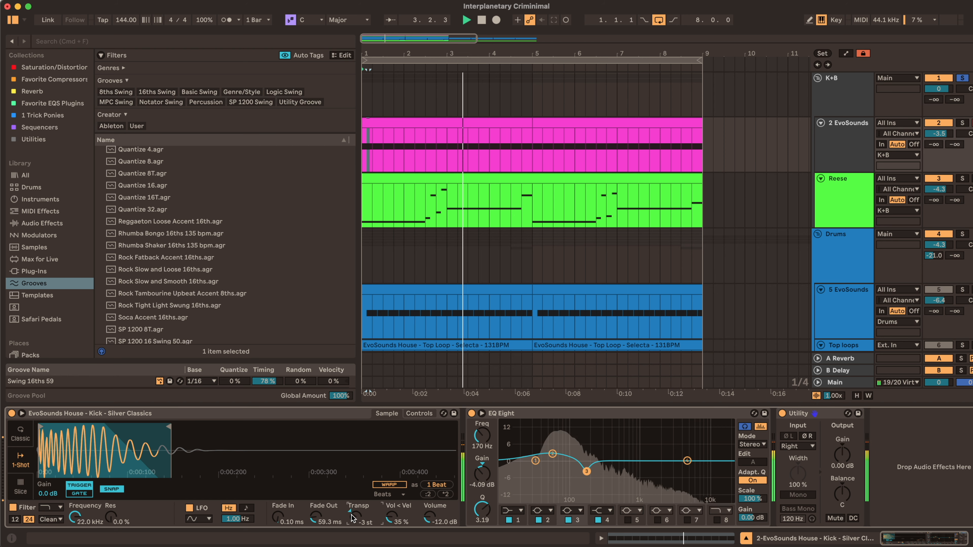
drag(326, 521, 326, 531)
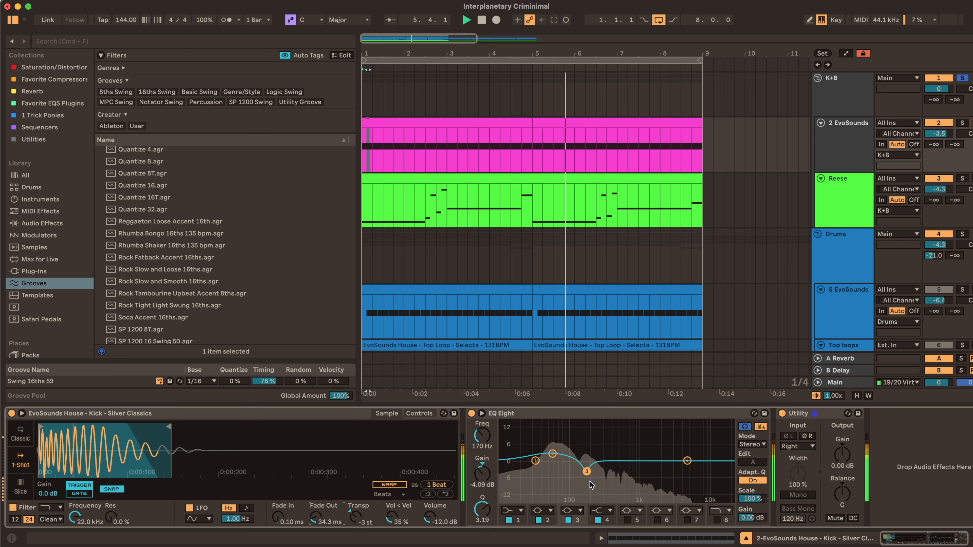
Set band 3 of the kick's EQ Eight to a 2.60 dB boost at 156 Hz
click(587, 472)
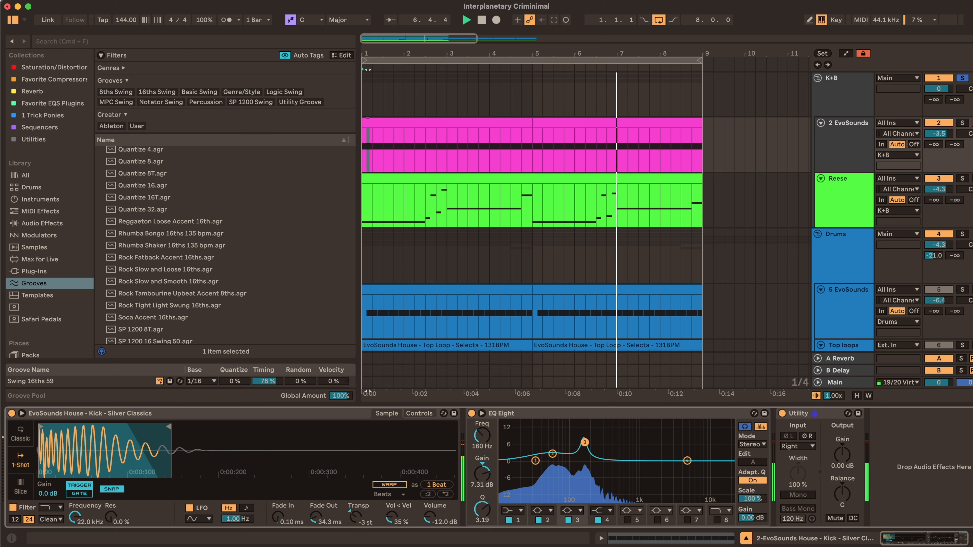
drag(583, 440, 584, 449)
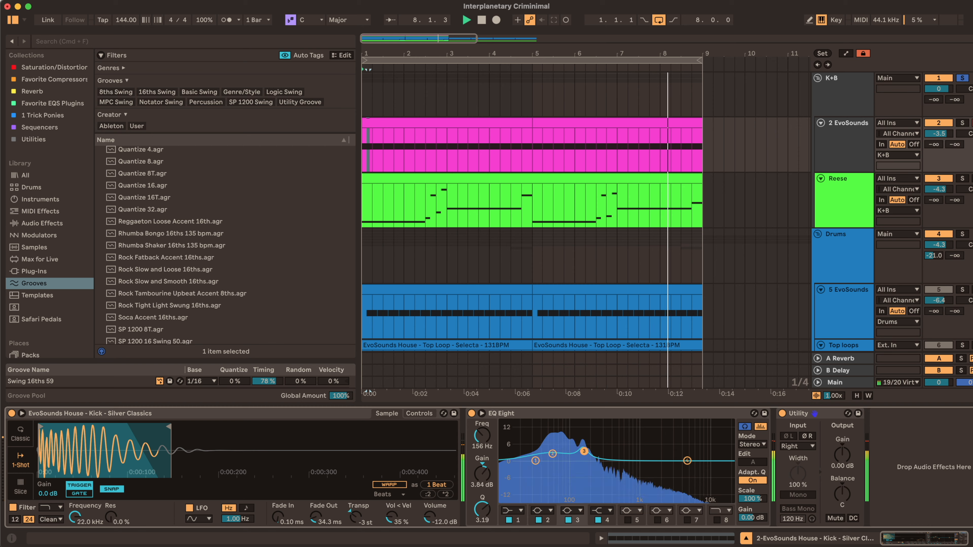
Clear the solo in the mixer view, stop playback and show the Drums group's device chain in the arrangement
key(Tab)
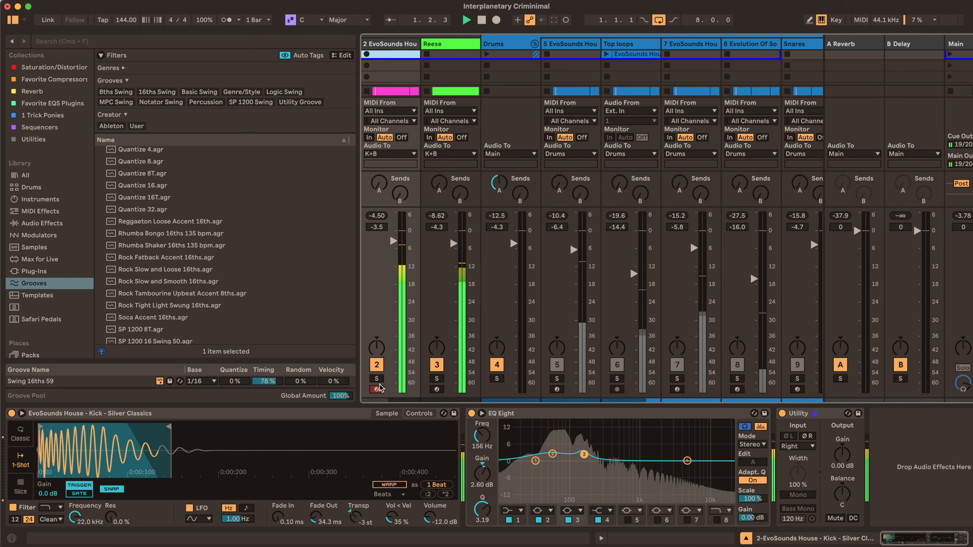
click(376, 379)
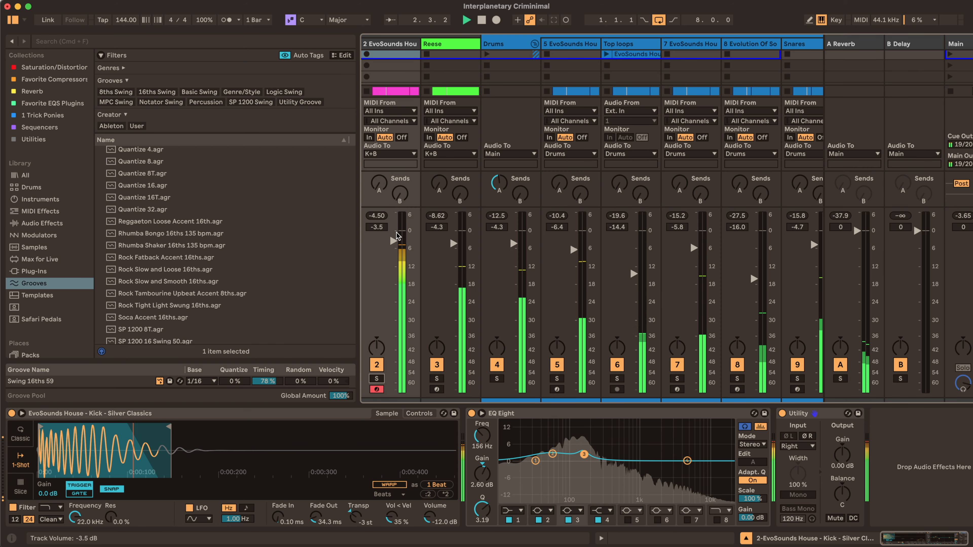
click(517, 44)
key(space)
key(Tab)
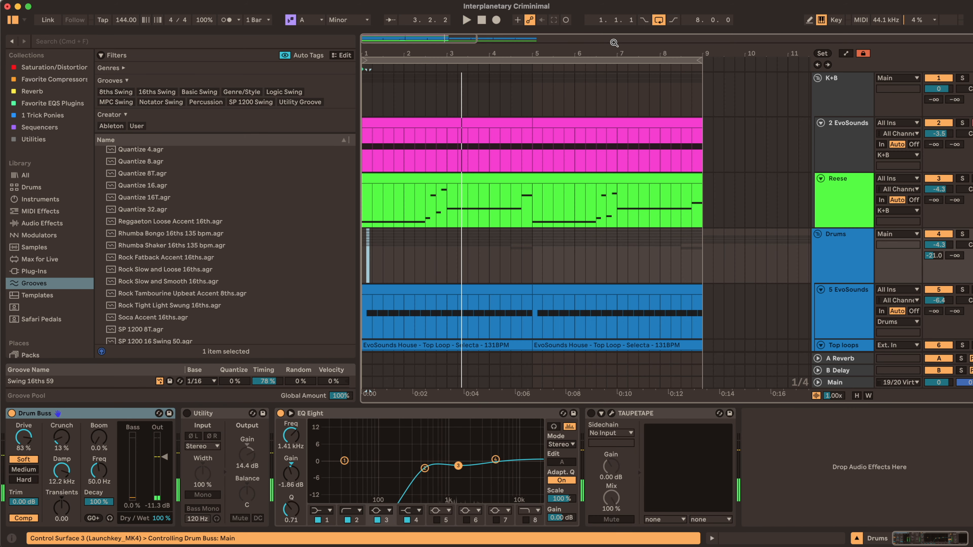
Lower the first top loop clip's transient envelope to 41 and play the Top loops track soloed
scroll(437, 260, down, 5)
click(424, 145)
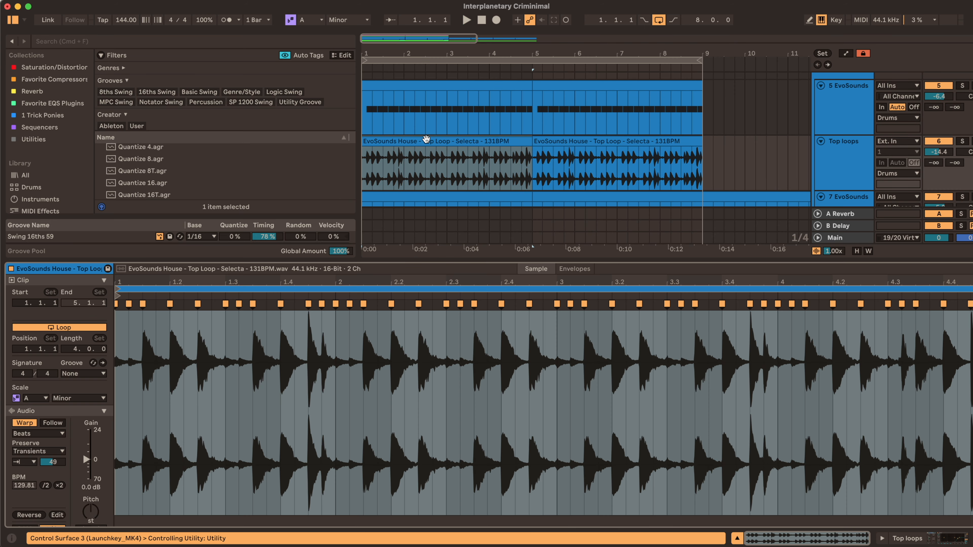
click(34, 462)
click(30, 477)
drag(53, 462, 54, 481)
click(961, 141)
key(space)
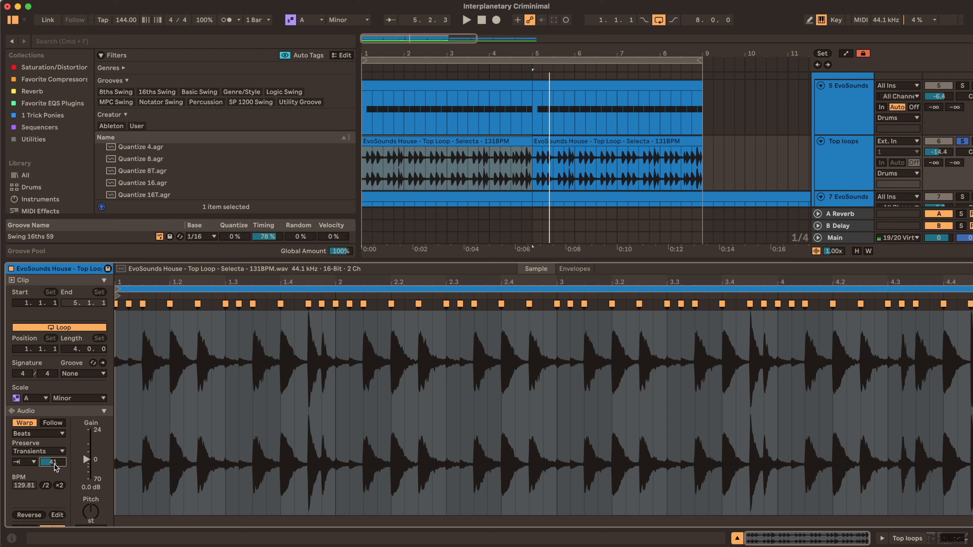
Duplicate the first top loop clip over the second one and play it unsoloed with the other tracks
click(454, 135)
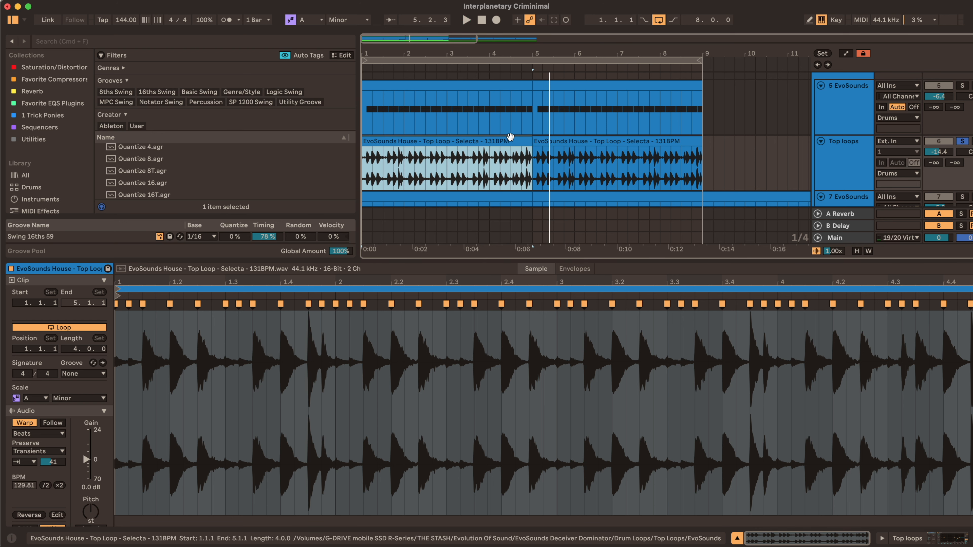
key(super+d)
click(502, 141)
click(366, 155)
click(396, 141)
key(space)
scroll(397, 146, down, 2)
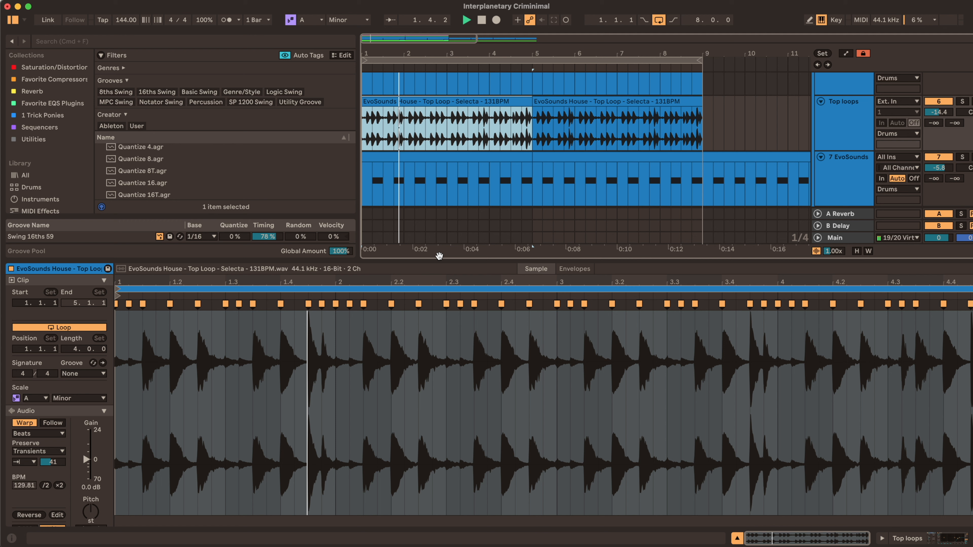
Compare the first top loop clip at a transient envelope of 100 and at lower values, and set it to 63
key(space)
drag(47, 464, 47, 425)
key(space)
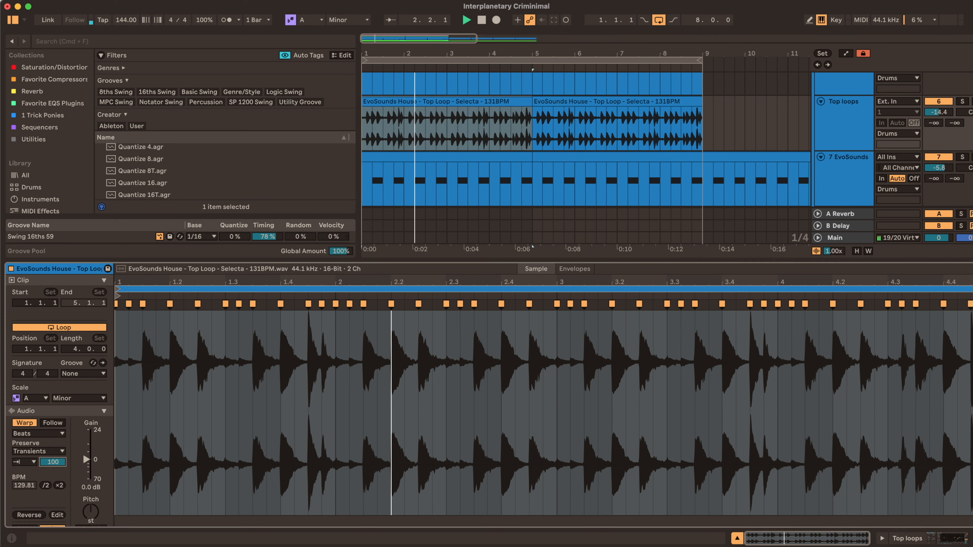
drag(53, 463, 53, 494)
key(space)
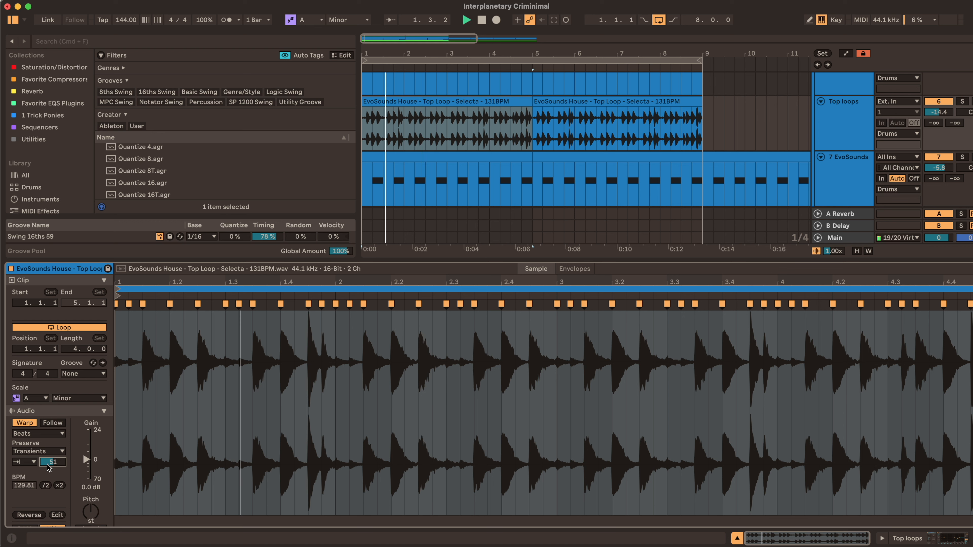
drag(52, 464, 51, 457)
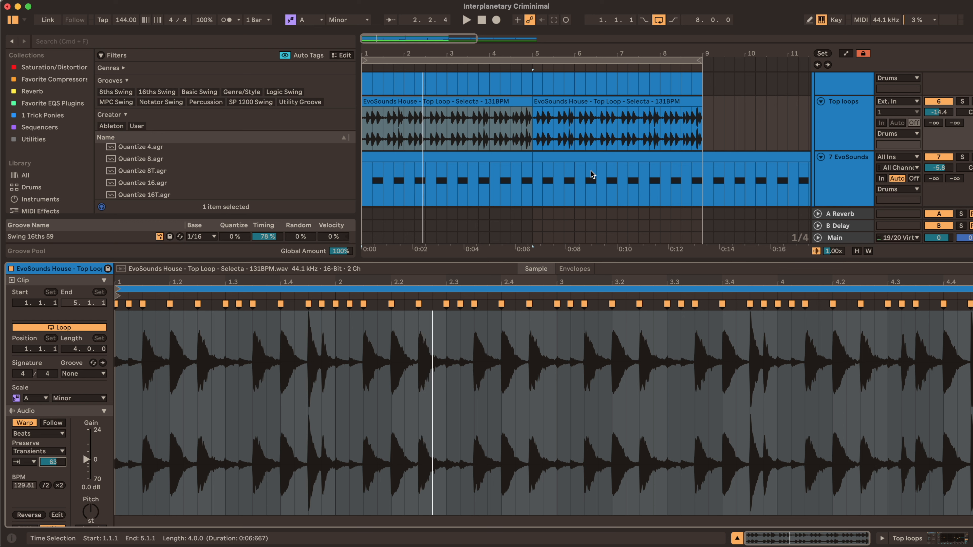
On the Top loops track, set EQ Eight's high cut to 8.80 kHz and Utility's width to 100 %, and play the result
double_click(849, 132)
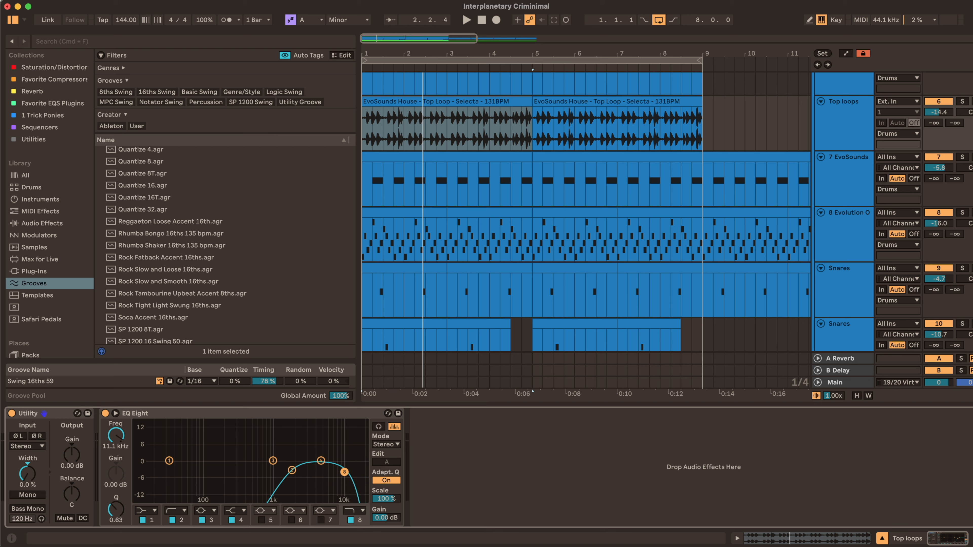
click(851, 148)
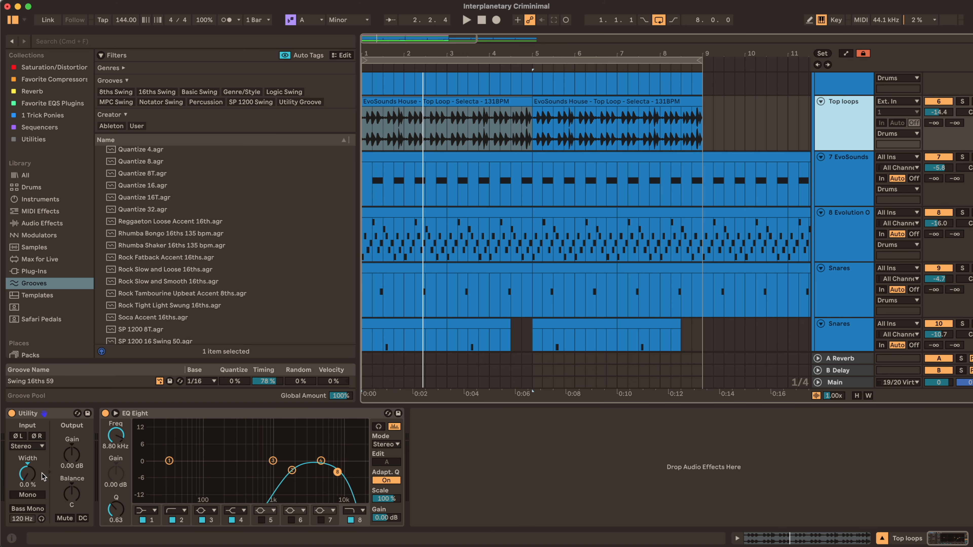
double_click(26, 479)
key(space)
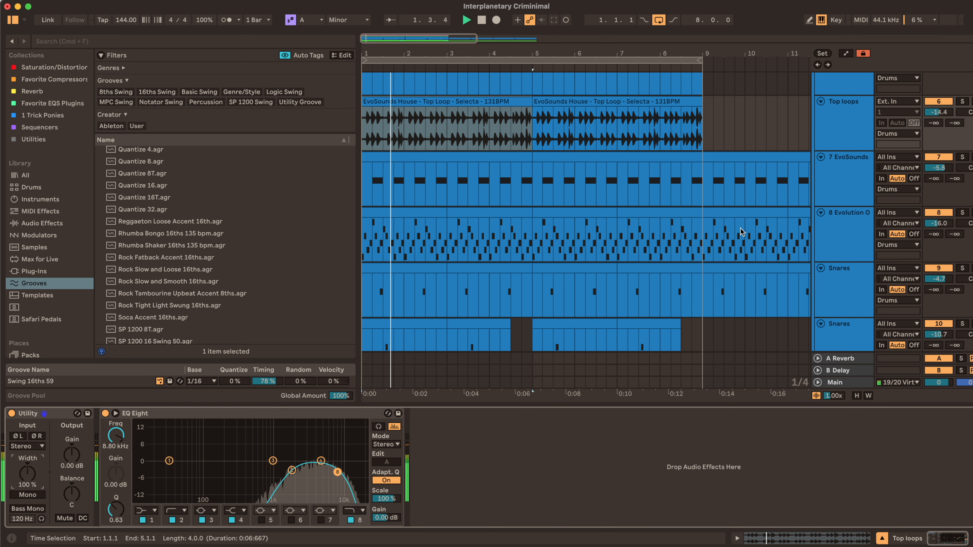
Apply the Swing 16ths 59 groove to the first EvoSounds House top loop clip and play the result
click(468, 101)
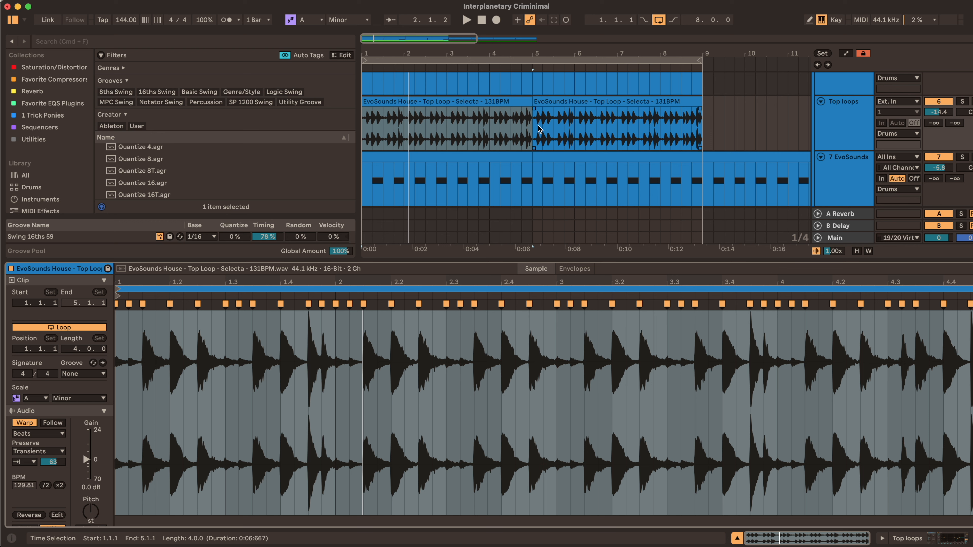
click(517, 103)
click(402, 378)
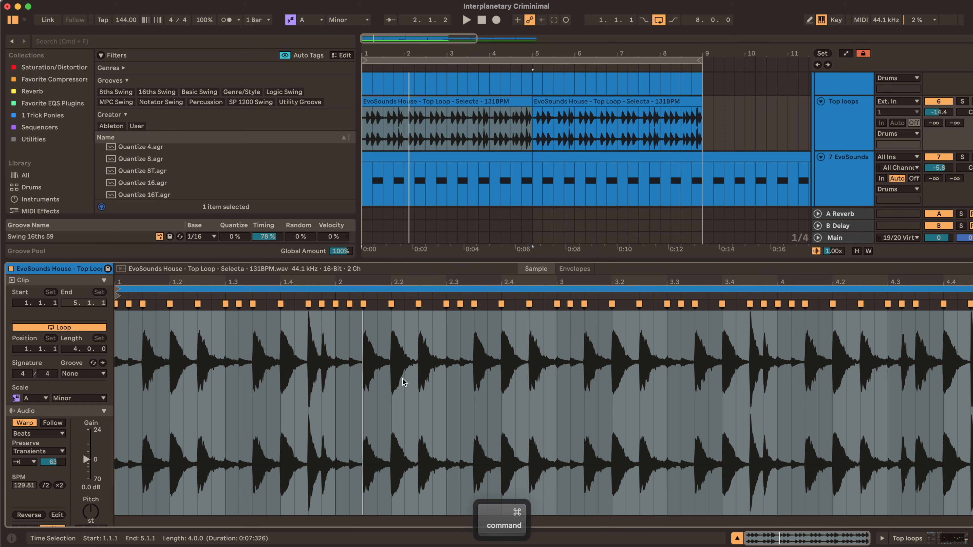
key(super+u)
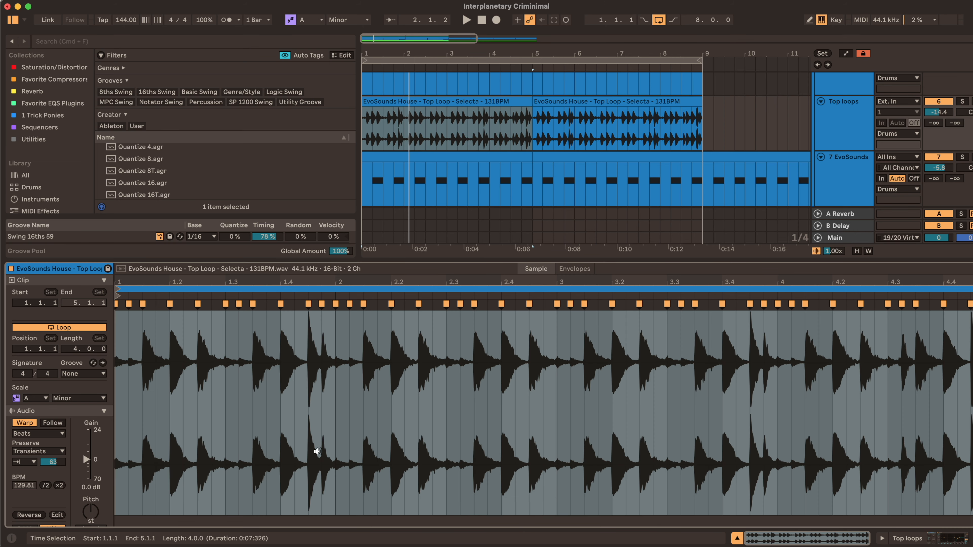
click(84, 373)
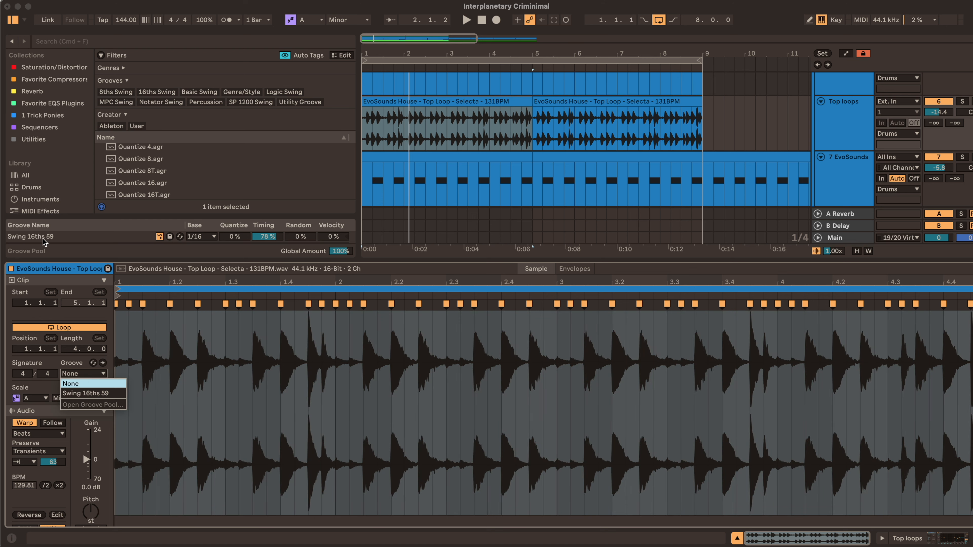
click(86, 392)
key(space)
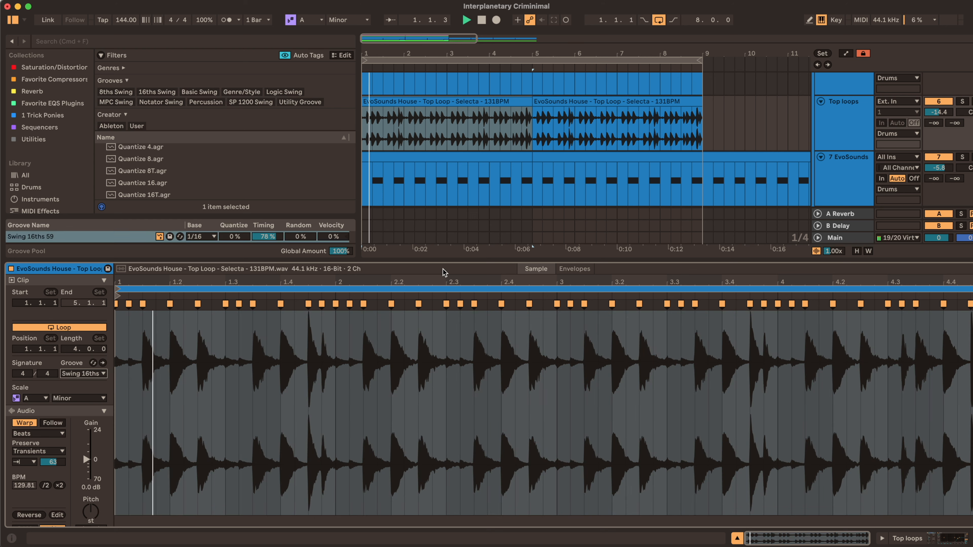
Examine the first top loop clip's waveform around the off-beat 16th hits that the swing groove affects
scroll(448, 201, down, 2)
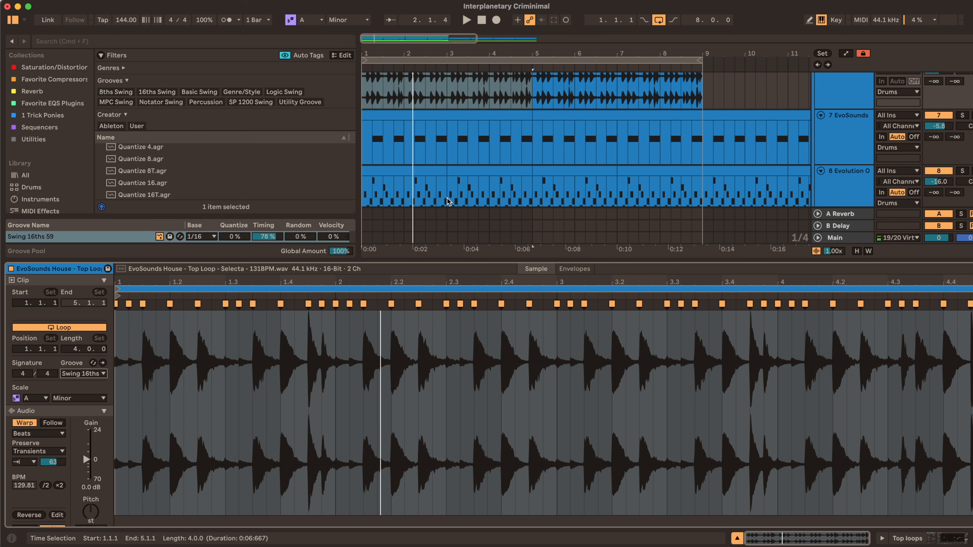
scroll(217, 358, up, 5)
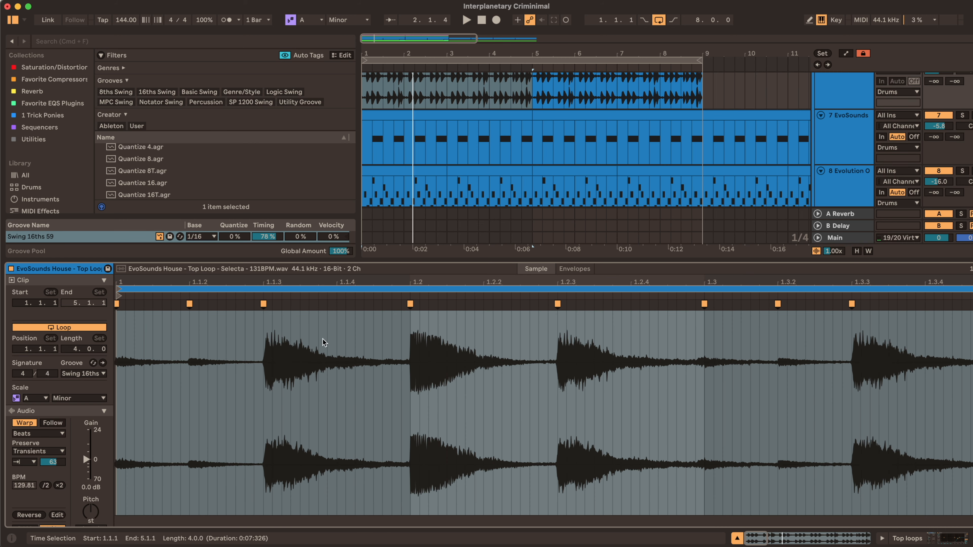
click(235, 349)
drag(190, 336, 257, 335)
scroll(253, 333, right, 5)
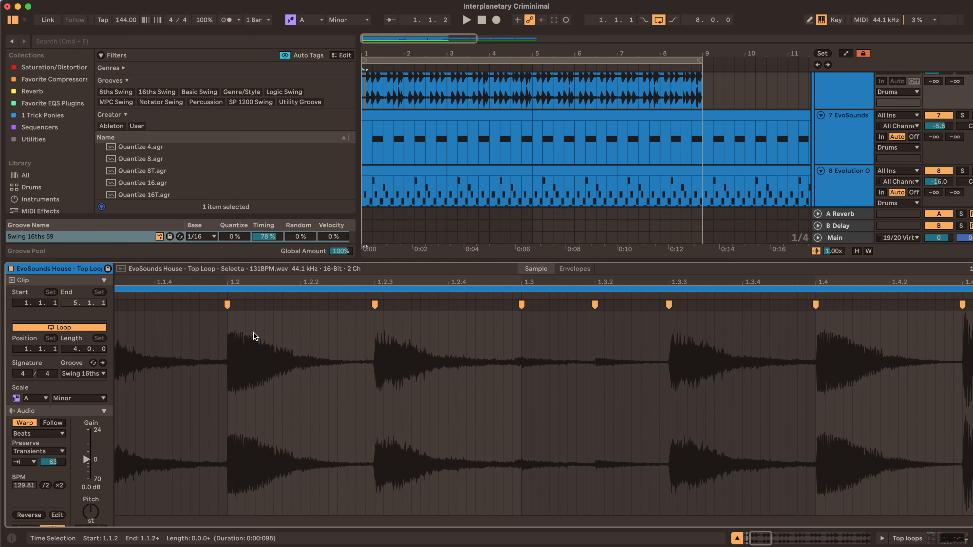
scroll(253, 333, right, 2)
drag(518, 335, 557, 336)
scroll(563, 336, down, 5)
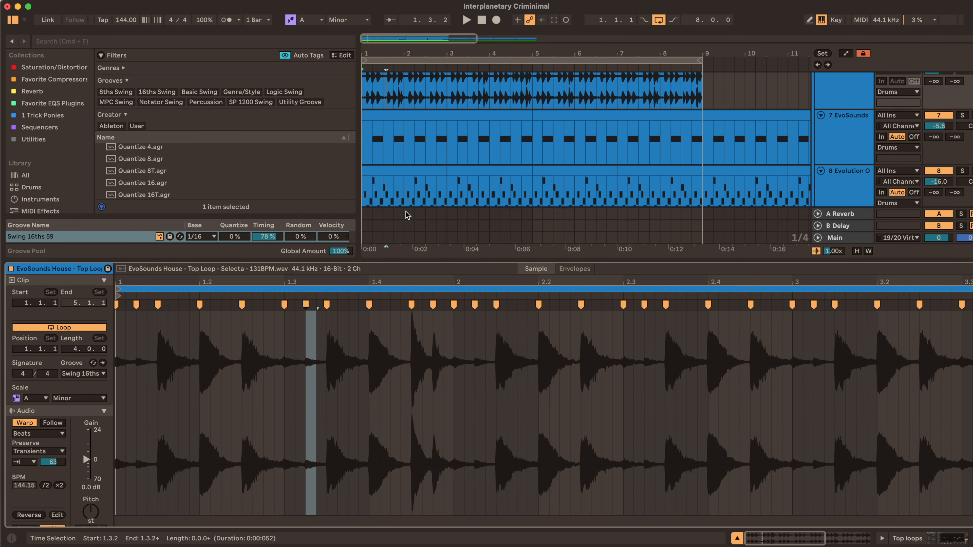
Apply the Swing 16ths 59 groove to the first clip on Snares track 9
scroll(407, 215, down, 6)
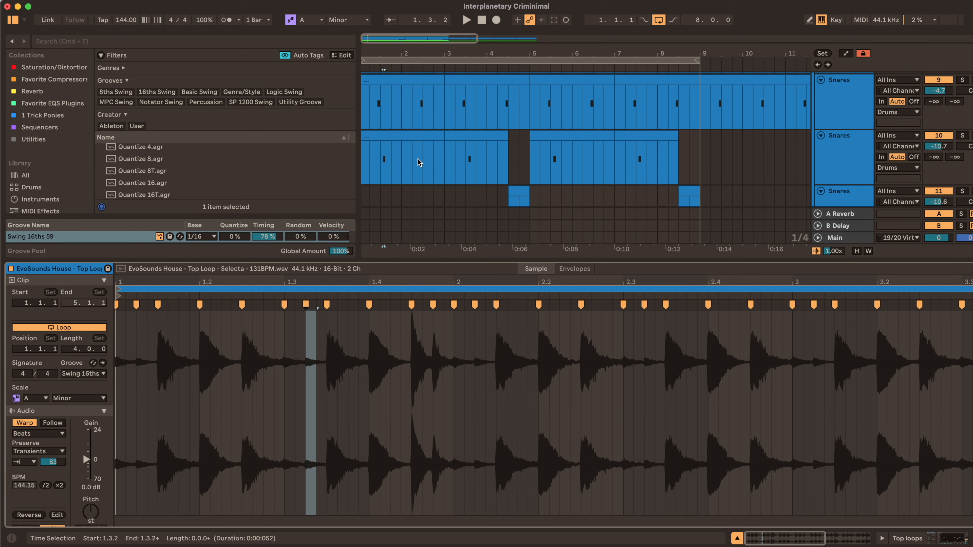
scroll(419, 162, up, 3)
click(410, 111)
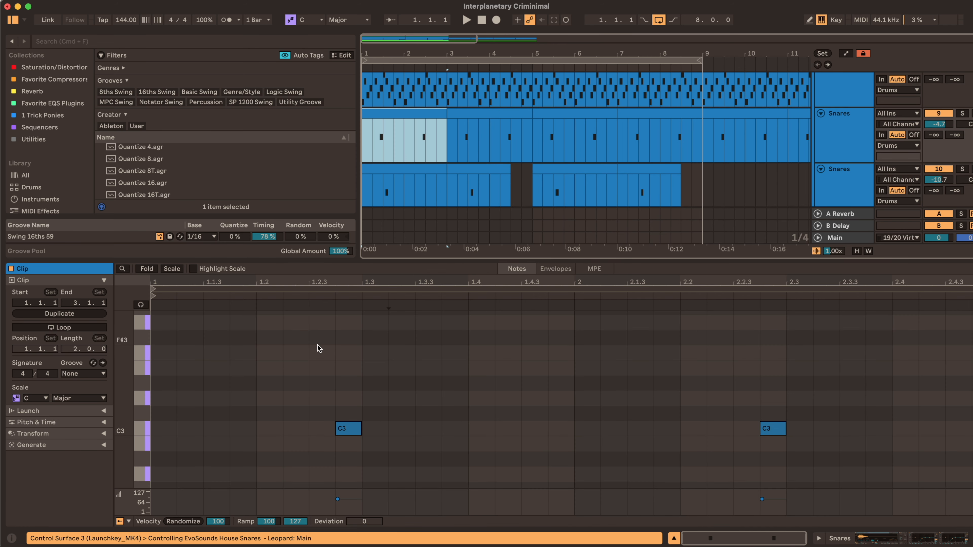
click(75, 374)
click(78, 393)
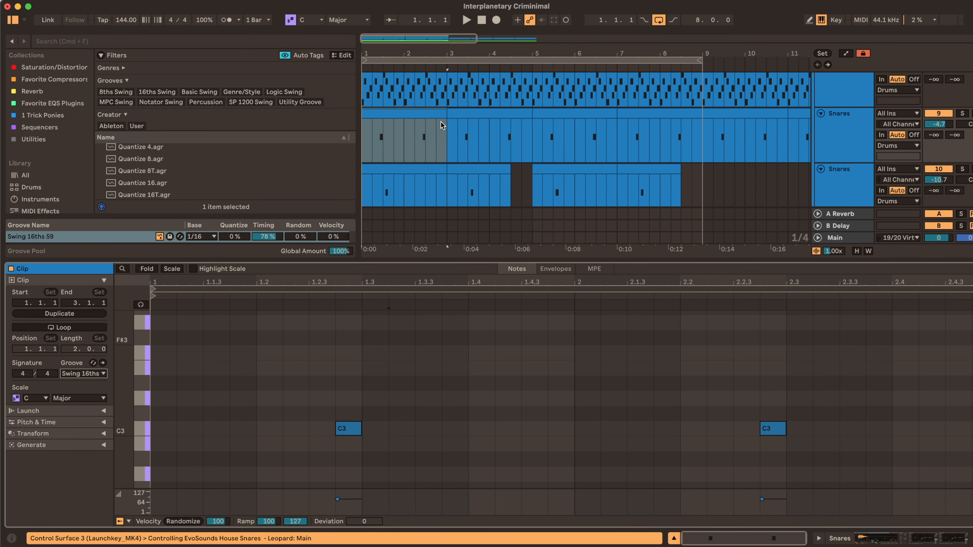
Apply the Swing 16ths 59 groove to the first clip on Snares track 10
scroll(440, 122, down, 2)
click(416, 129)
click(88, 374)
click(88, 394)
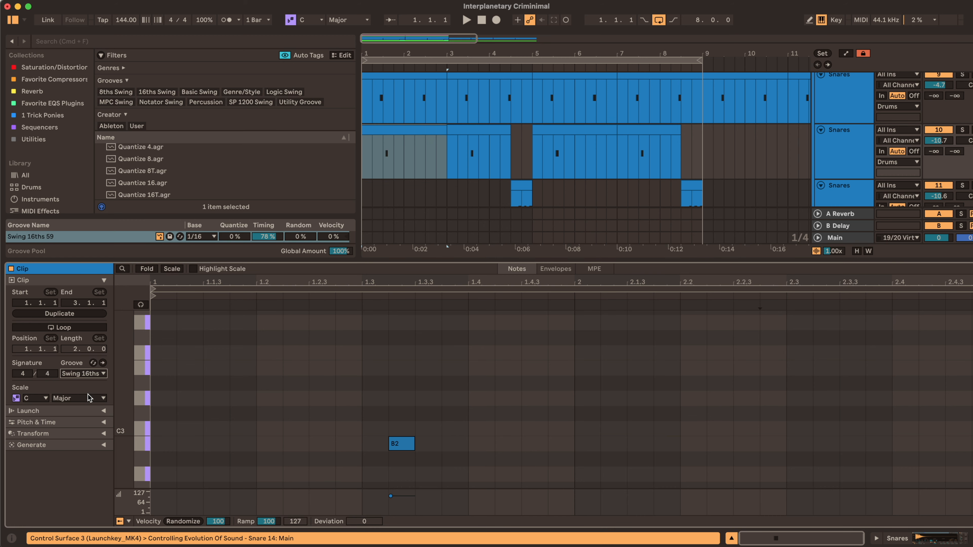
Select all clips in the arrangement and set their groove to Swing 16ths 59
click(491, 135)
scroll(490, 135, down, 3)
click(440, 135)
key(super+a)
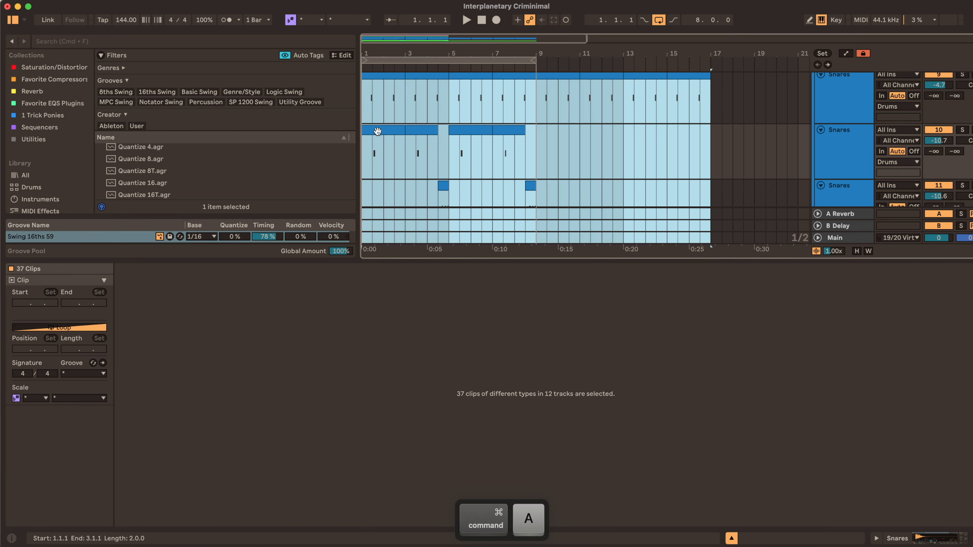
click(86, 373)
click(85, 394)
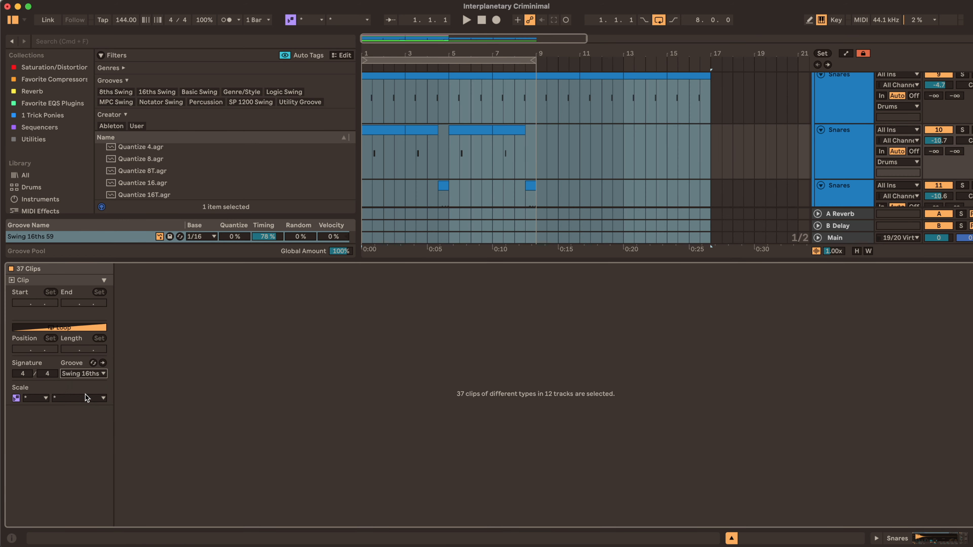
Play the swung arrangement with the clip view hidden and lower the 13 Serum track's volume to -5.9 dB
click(388, 134)
key(plus)
key(plus)
key(plus)
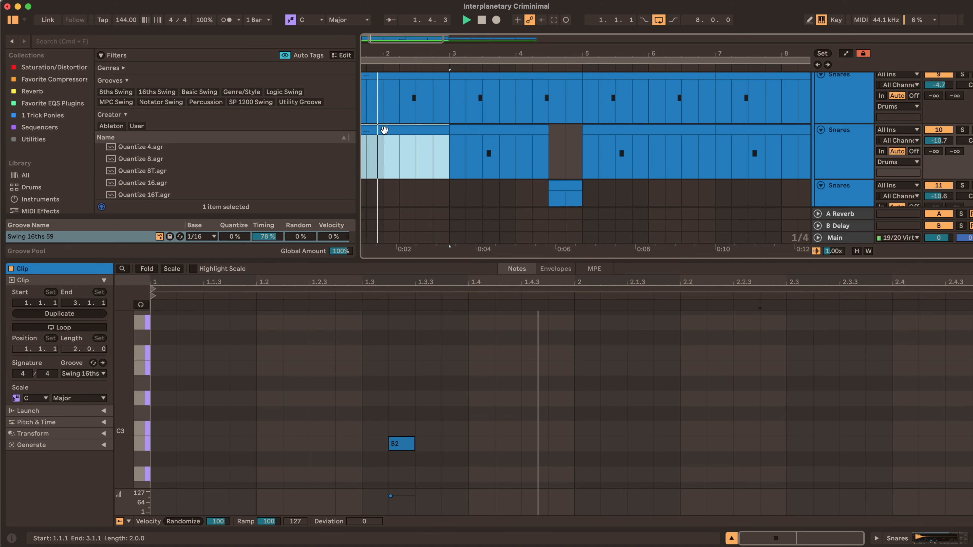
click(482, 154)
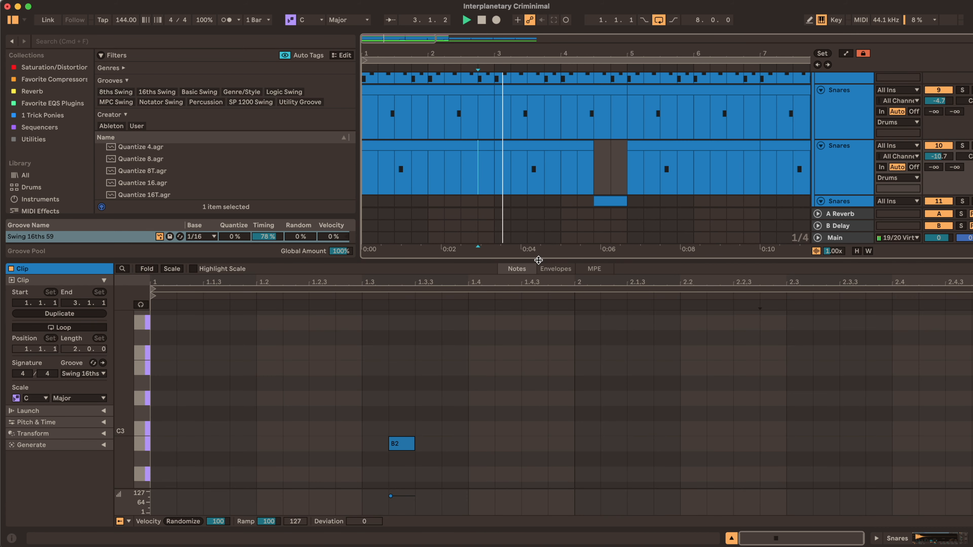
key(super+alt+l)
key(minus)
key(minus)
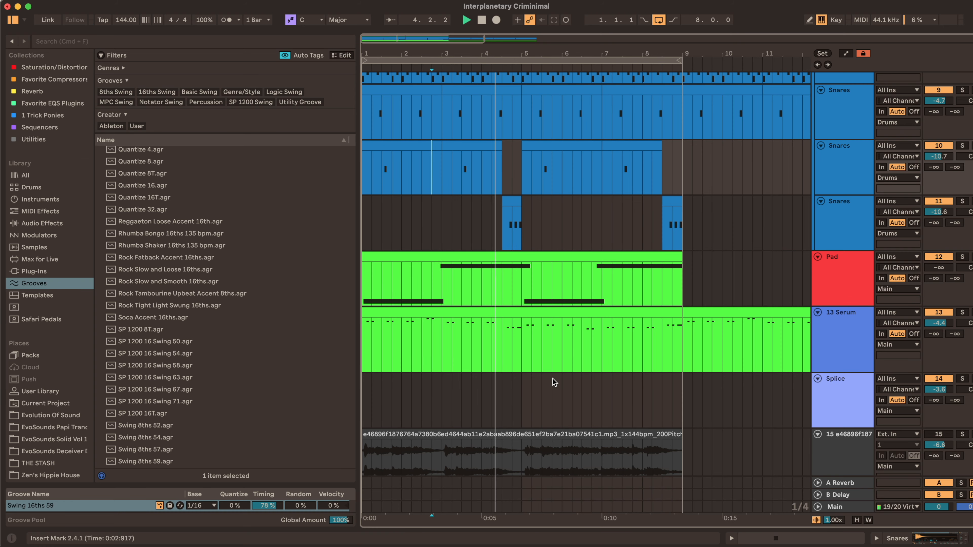
scroll(553, 379, down, 1)
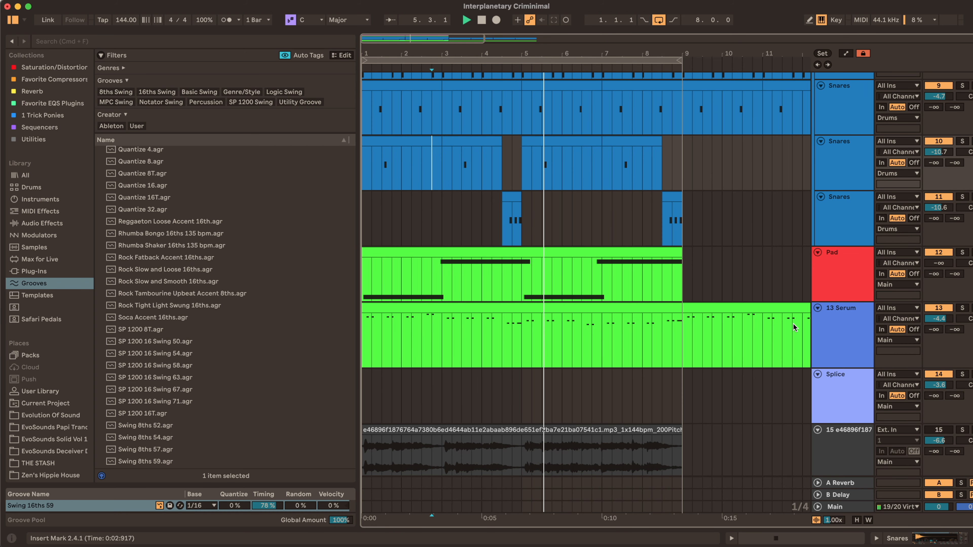
drag(937, 320, 937, 326)
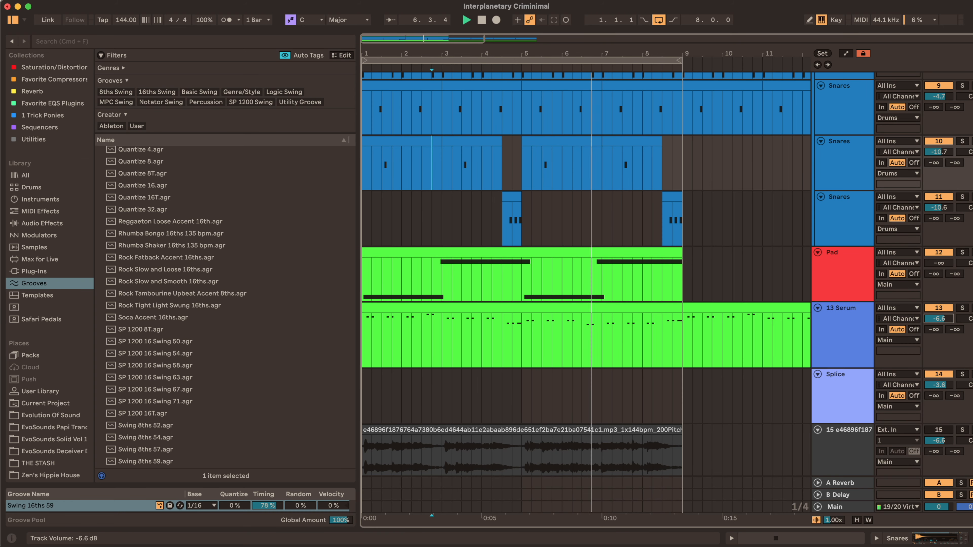
Enable audio track 15 at -9.1 dB and set its Reverb's predelay to 10.6 ms, size to 101.66 and input filter to 1.14 kHz
scroll(843, 364, down, 2)
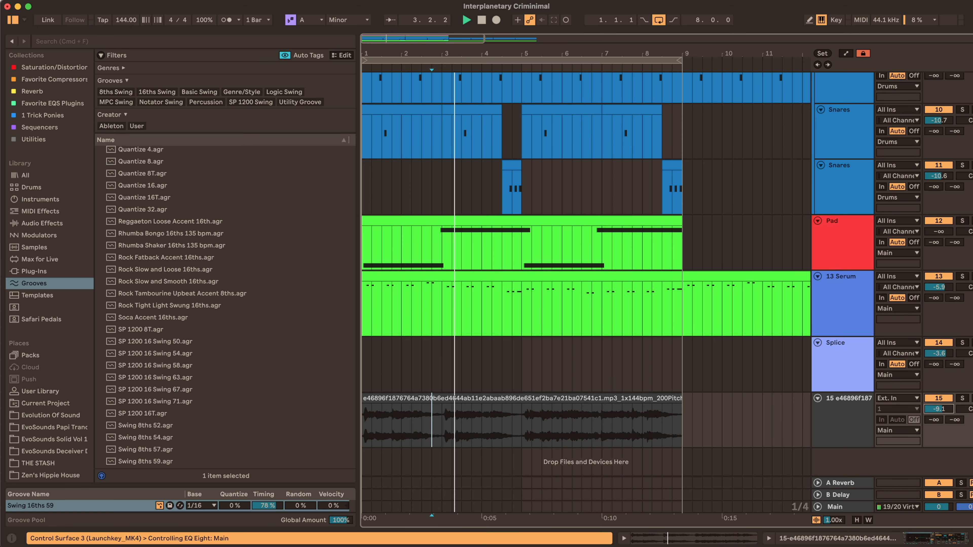
double_click(829, 413)
drag(464, 509, 430, 505)
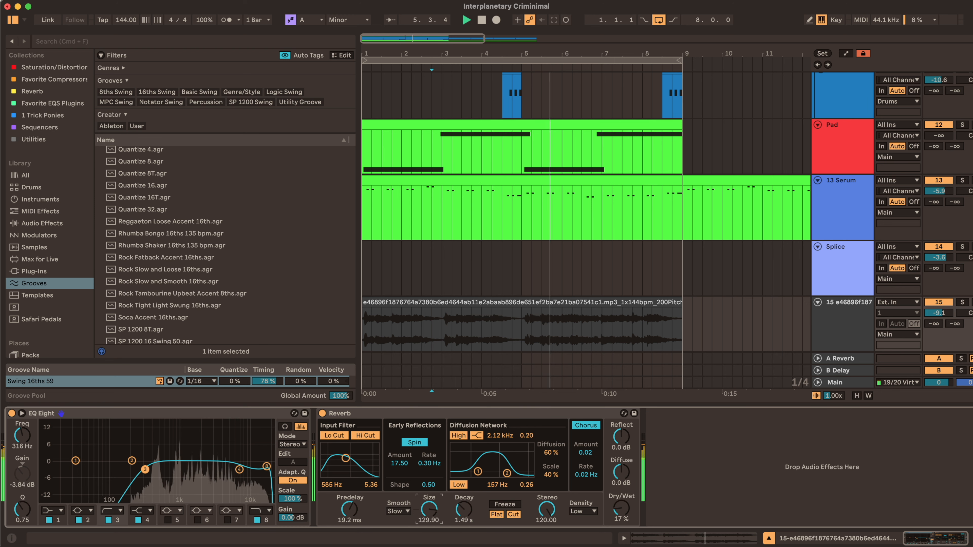
drag(360, 523, 360, 529)
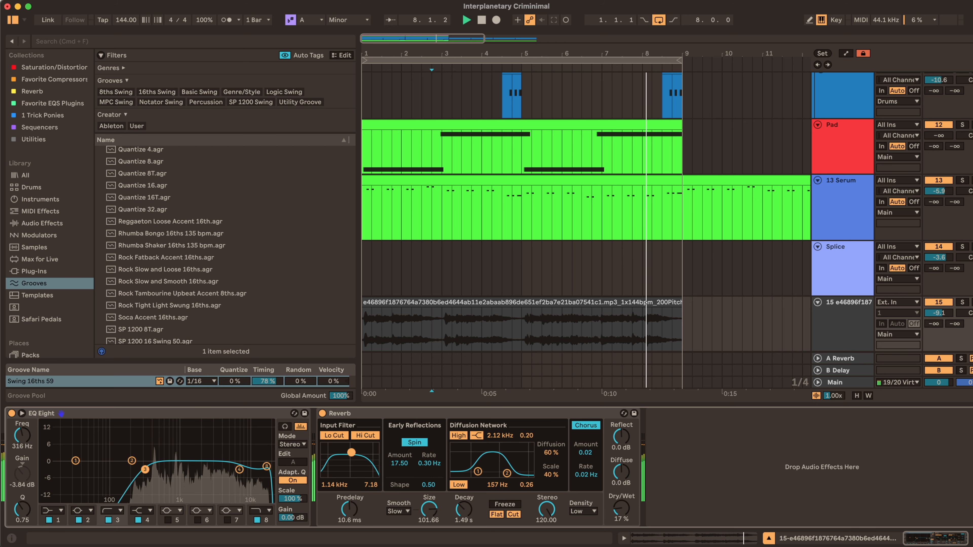
On track 15, lower EQ Eight's high cut, set its low cut to 843 Hz and raise Reverb's dry/wet to 33 %
drag(267, 466, 261, 471)
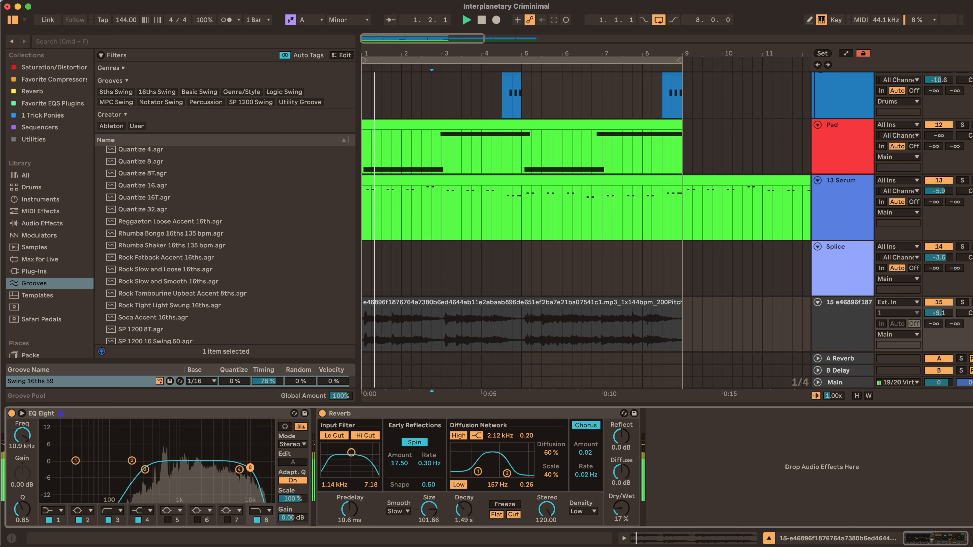
drag(145, 470, 178, 470)
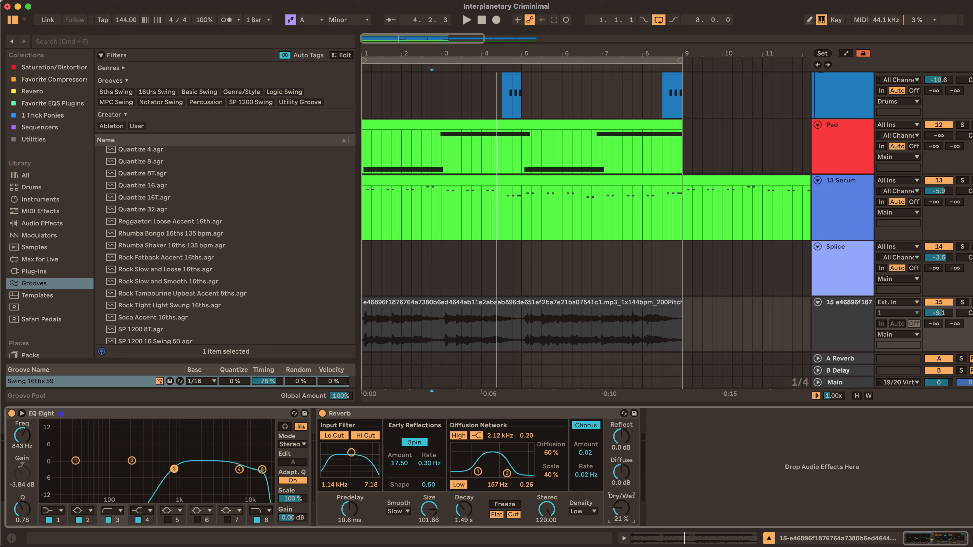
click(483, 303)
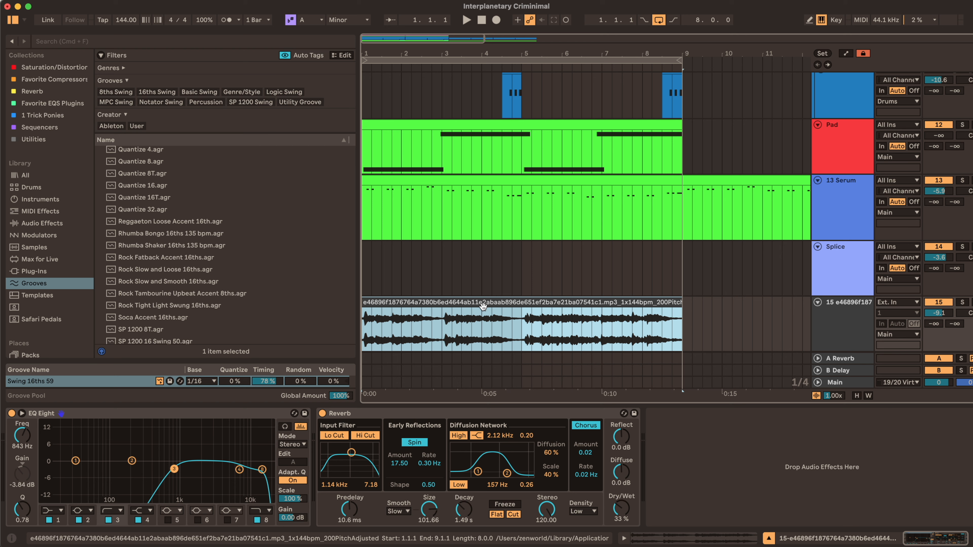
During playback, set track 15's volume to -8.8 dB and EQ Eight's low cut to about 235 Hz and high cut to 19.8 kHz
key(space)
drag(938, 313, 939, 310)
drag(175, 470, 133, 478)
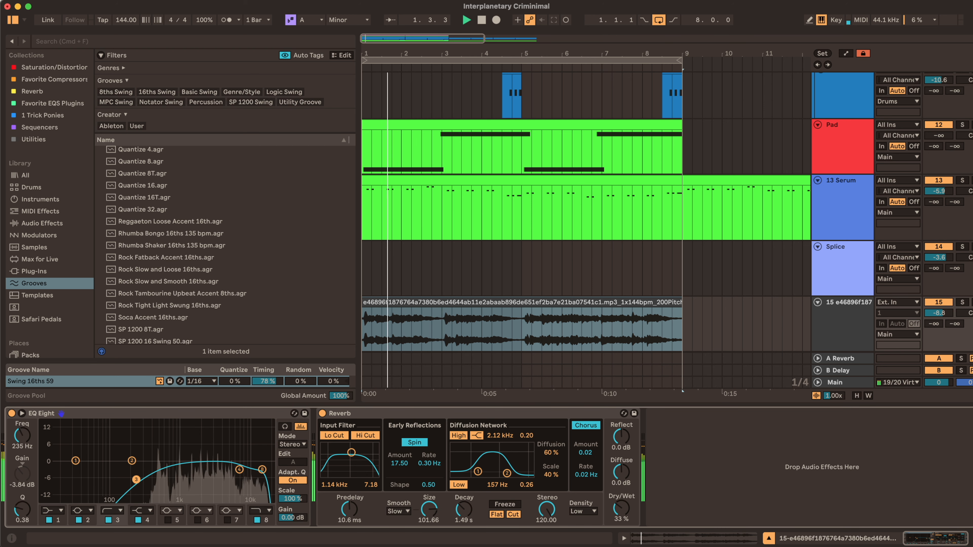
mouse_move(262, 470)
mouse_down()
mouse_move(250, 470)
mouse_move(268, 474)
mouse_up()
Check the groove assignment of the first clip on Snares track 11 and of the Pad clip, and resume playback
scroll(867, 167, up, 5)
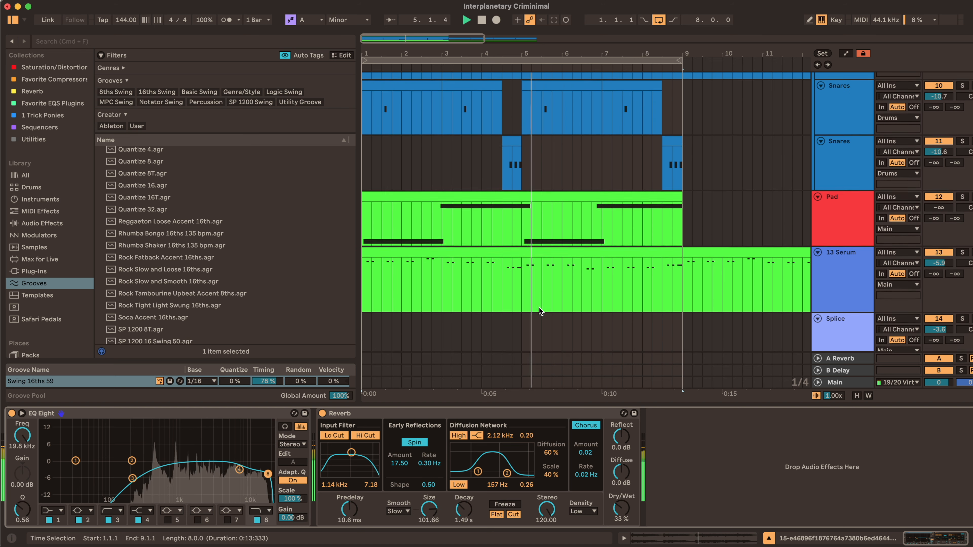
click(866, 167)
key(space)
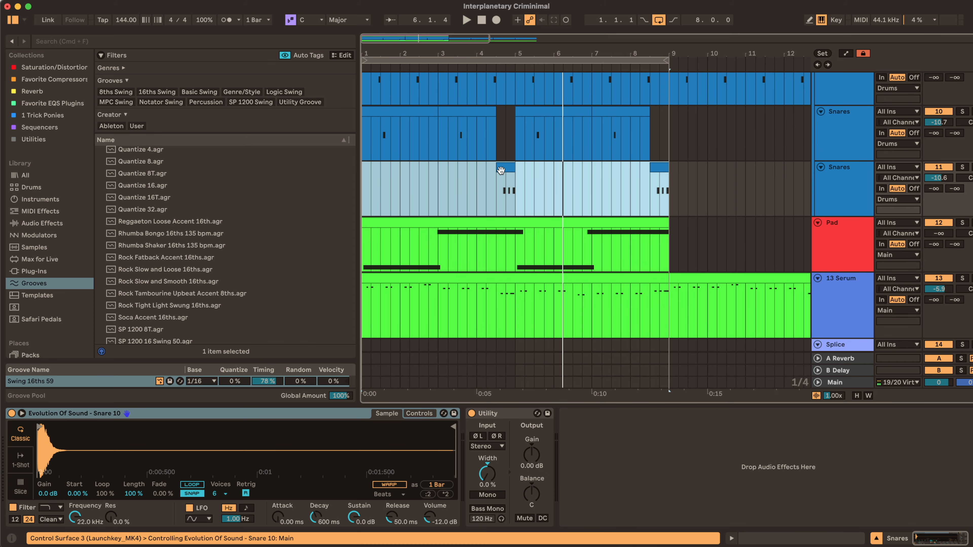
double_click(500, 168)
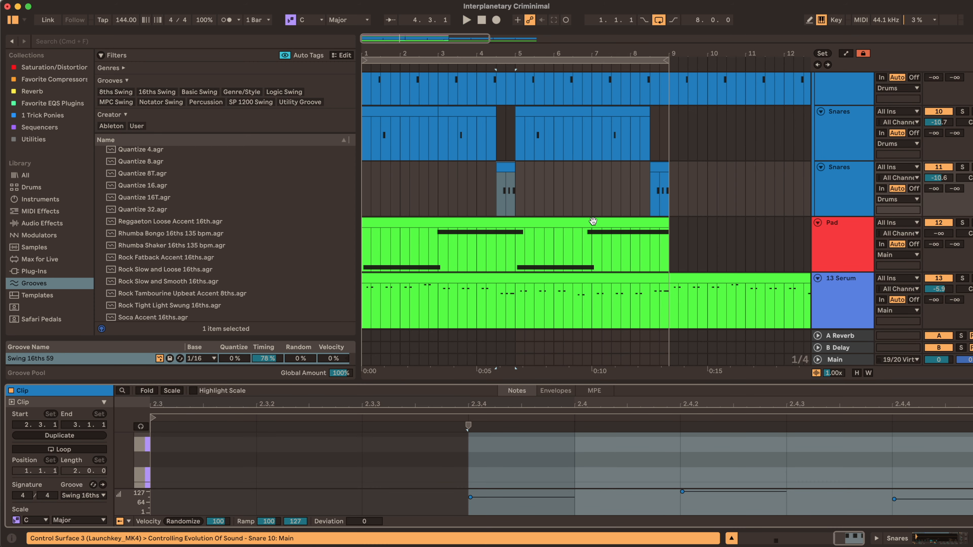
click(602, 239)
key(space)
Solo the Pad track at -11.1 dB, raise its EQ Eight low cut and set the high cut to 1.44 kHz
key(minus)
scroll(603, 240, down, 5)
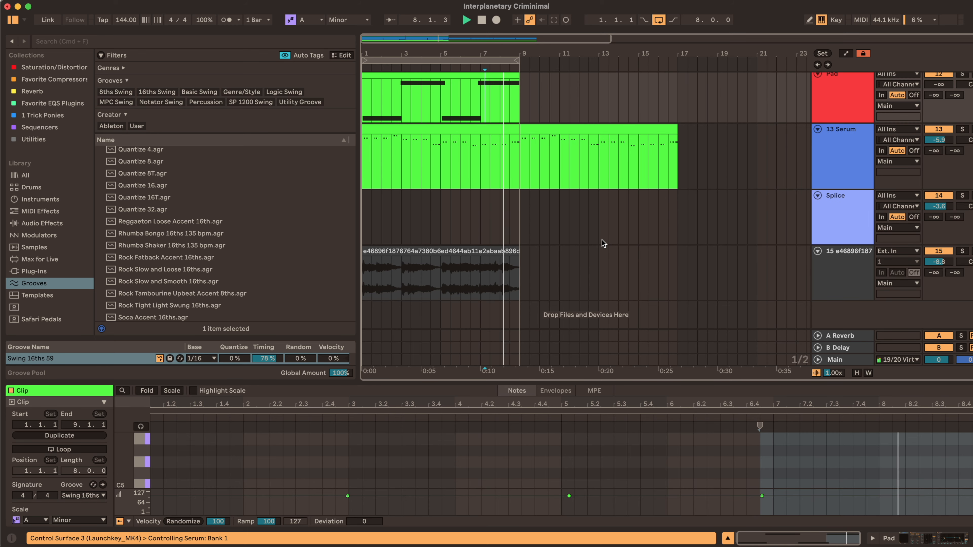
scroll(914, 205, up, 3)
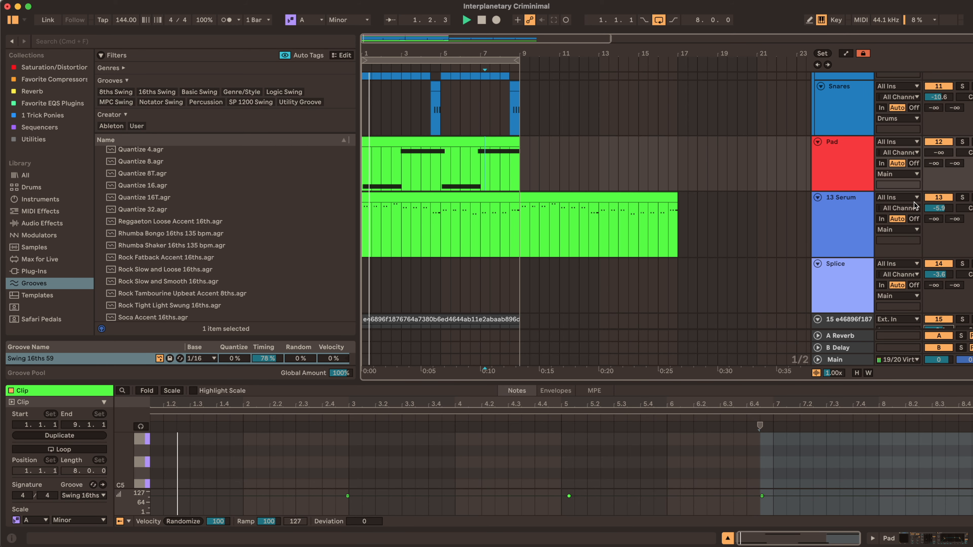
click(962, 143)
key(space)
drag(940, 153, 941, 143)
double_click(845, 153)
drag(447, 472, 509, 470)
drag(592, 466, 555, 470)
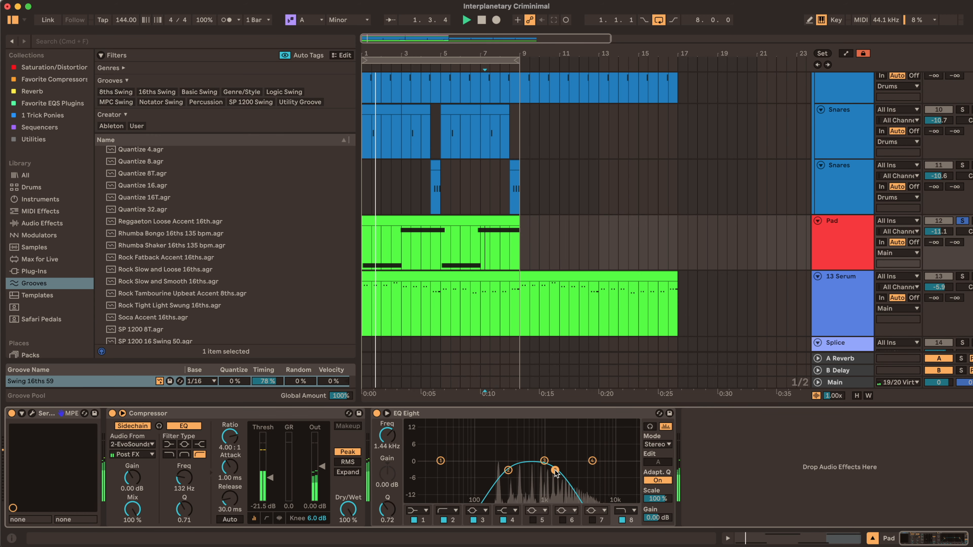
Unsolo the Pad track and raise its volume to -7.1 dB in the full mix
click(962, 220)
drag(939, 231, 939, 218)
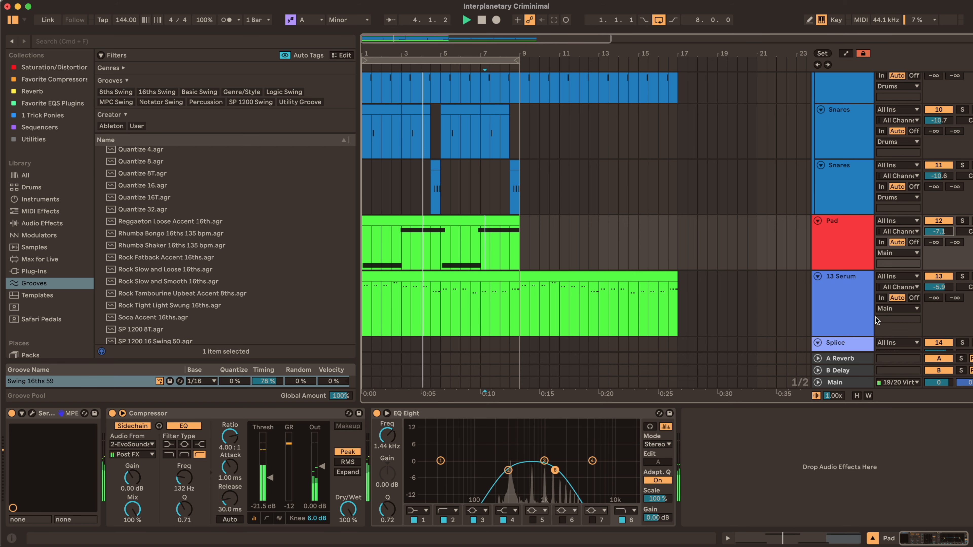
scroll(481, 265, up, 5)
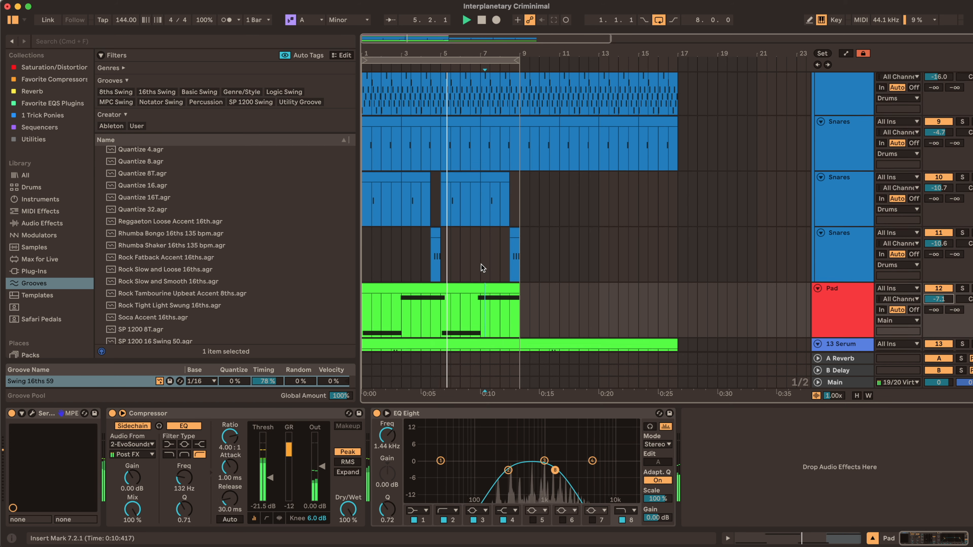
Set the Beats transient envelope of the first Top loops clip to 65
scroll(465, 245, down, 3)
scroll(444, 177, up, 5)
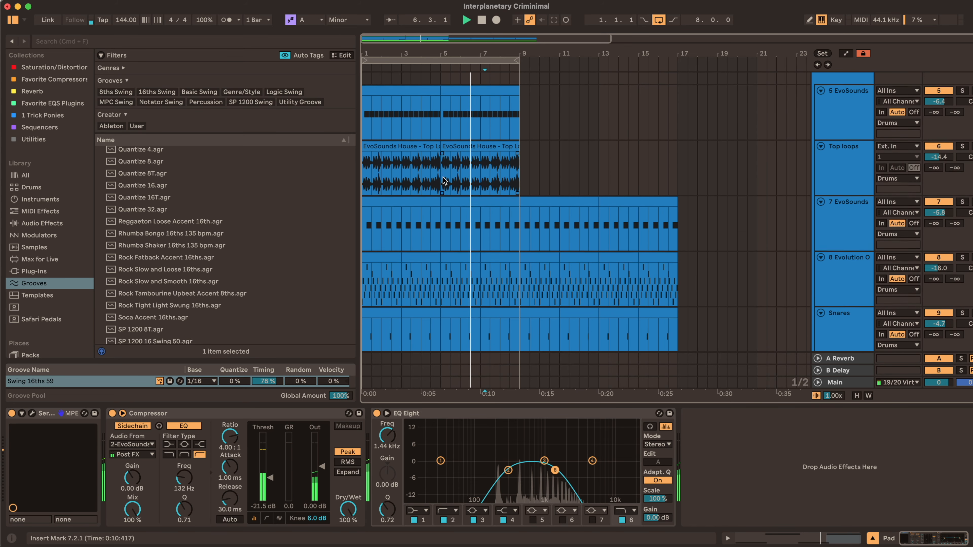
click(468, 167)
double_click(468, 167)
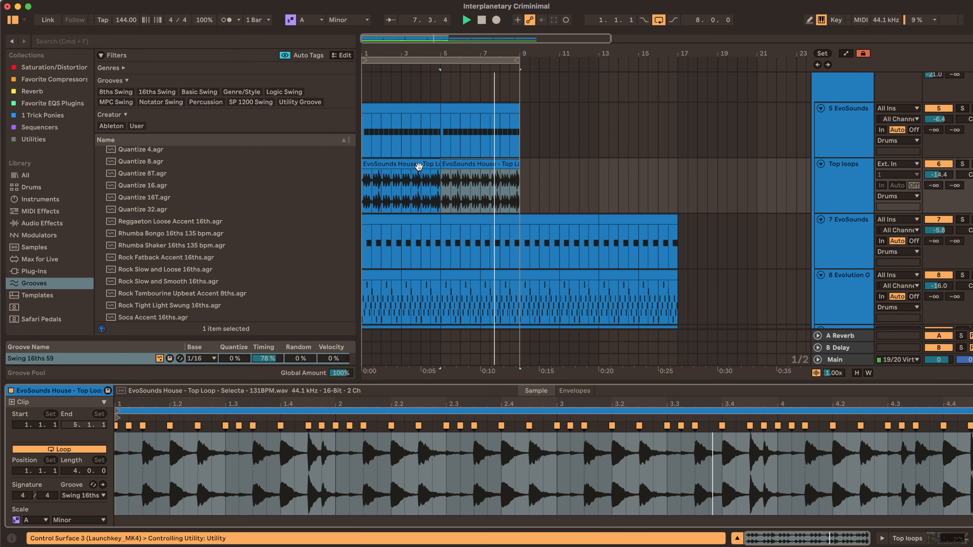
click(409, 164)
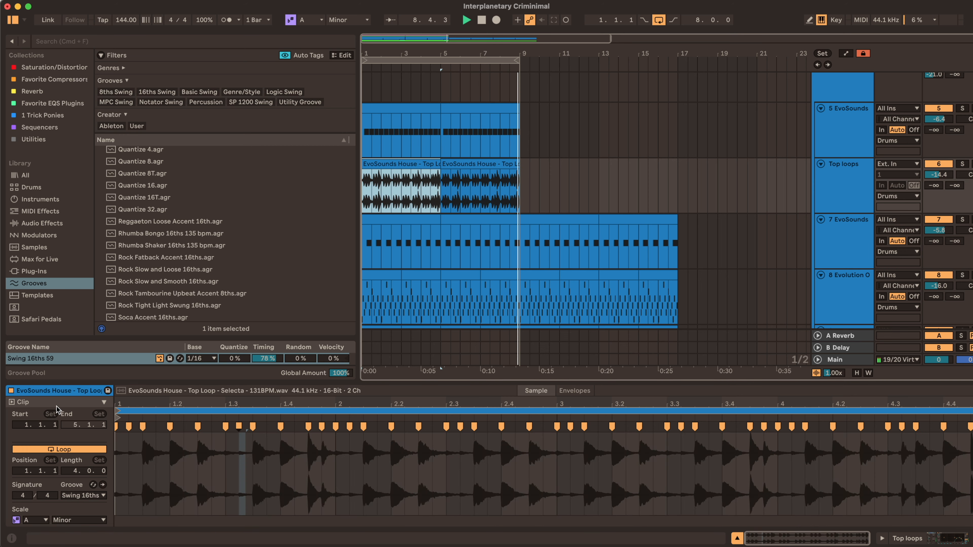
scroll(48, 440, down, 5)
click(53, 460)
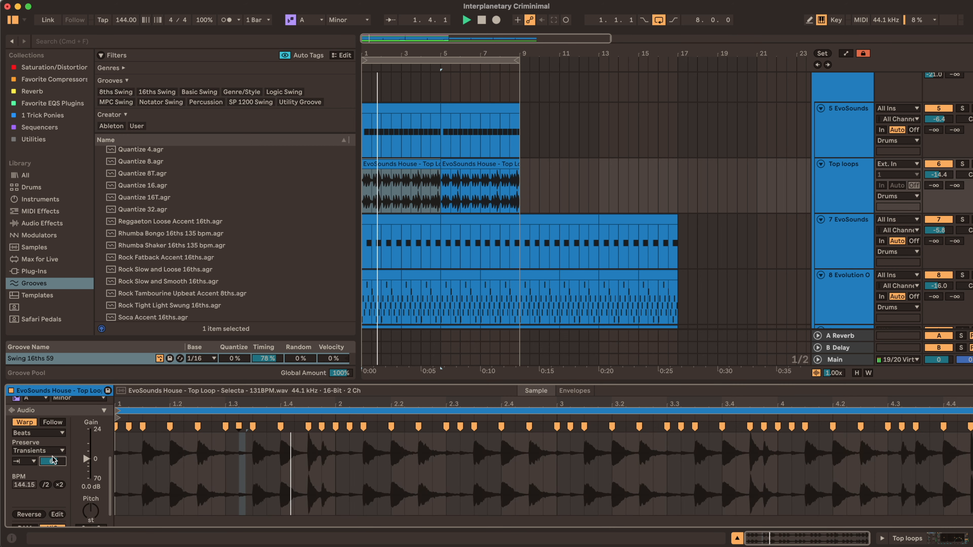
Duplicate the first Top loops clip over bars 5 to 9 and lower the track's volume to -16.3 dB
click(413, 164)
key(super+d)
click(936, 164)
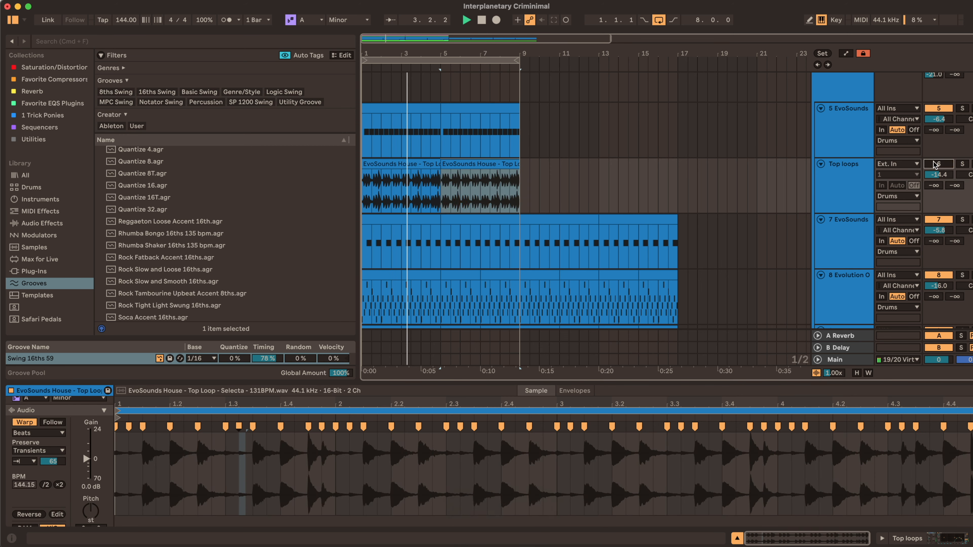
drag(938, 174, 938, 177)
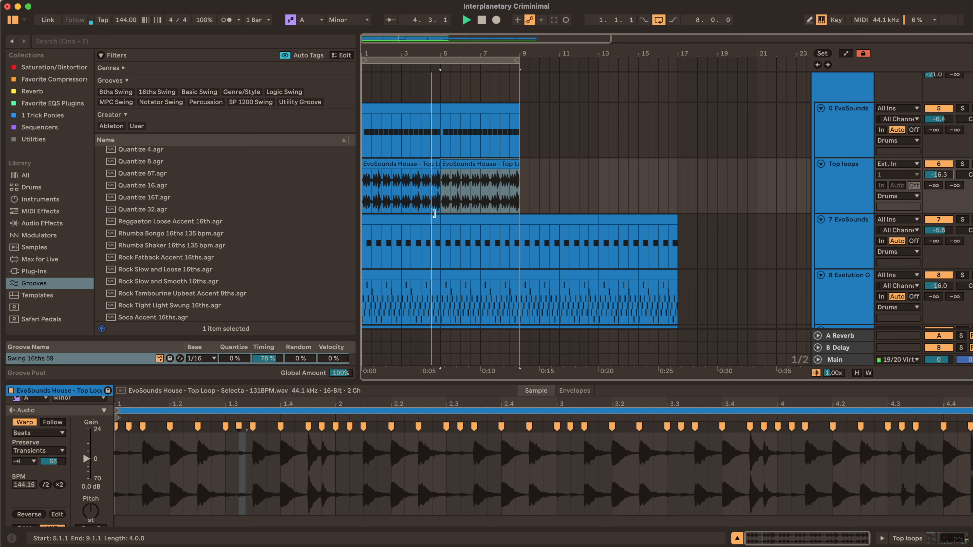
Select the Reese track and look over the remaining tracks in the arrangement
scroll(522, 214, up, 10)
click(855, 135)
click(842, 183)
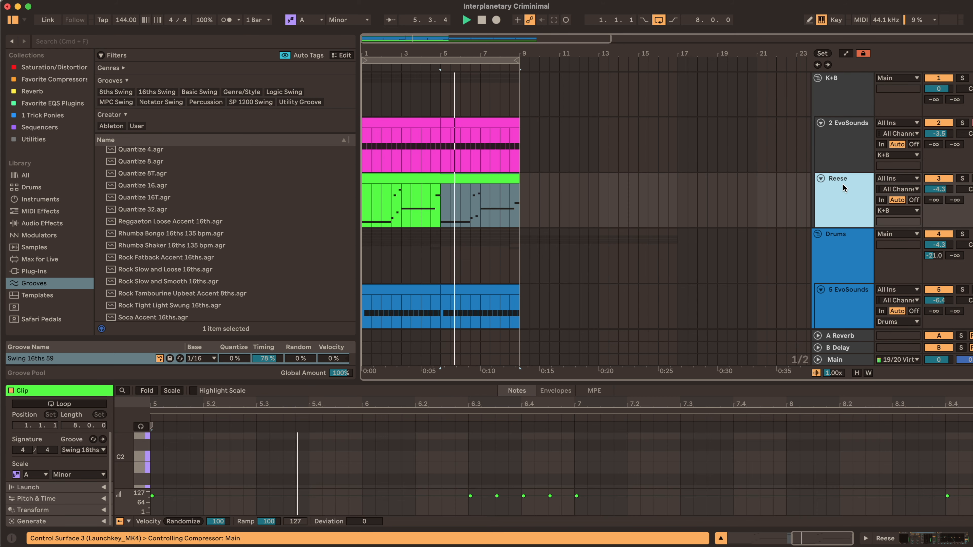
scroll(842, 183, down, 15)
scroll(842, 183, down, 2)
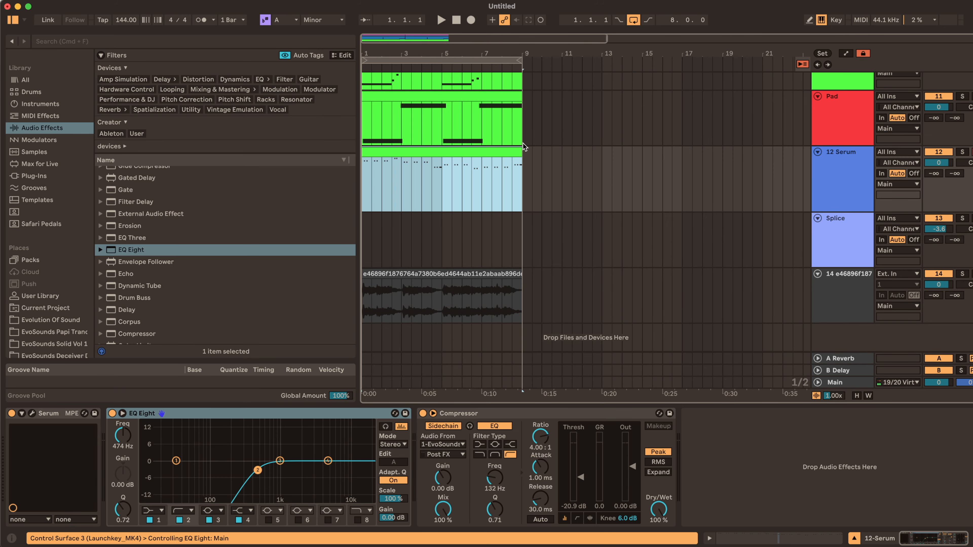
In the untitled project, duplicate the 12 Serum clips up to bar 17, extend the loop to 16 bars and start playback
key(ctrl+d)
drag(519, 57, 682, 58)
click(476, 271)
click(472, 219)
key(space)
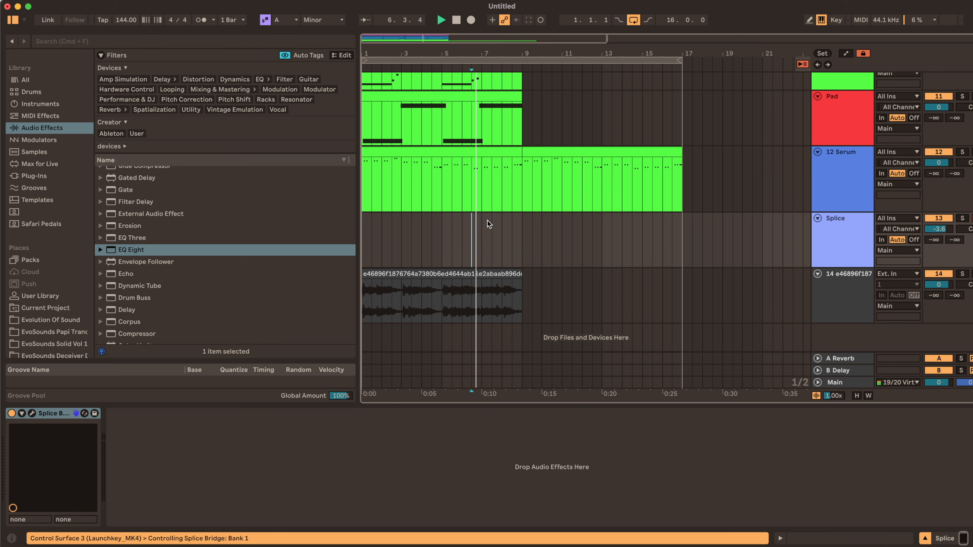
Duplicate the clip on the 6 Evolution drum track repeatedly until it fills the arrangement up to bar 17
scroll(487, 221, up, 13)
scroll(487, 220, down, 4)
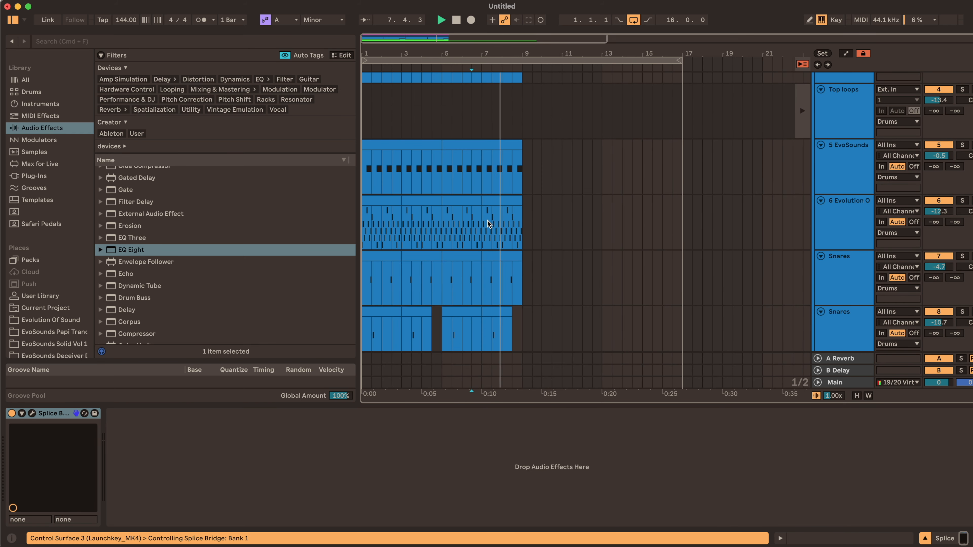
click(494, 200)
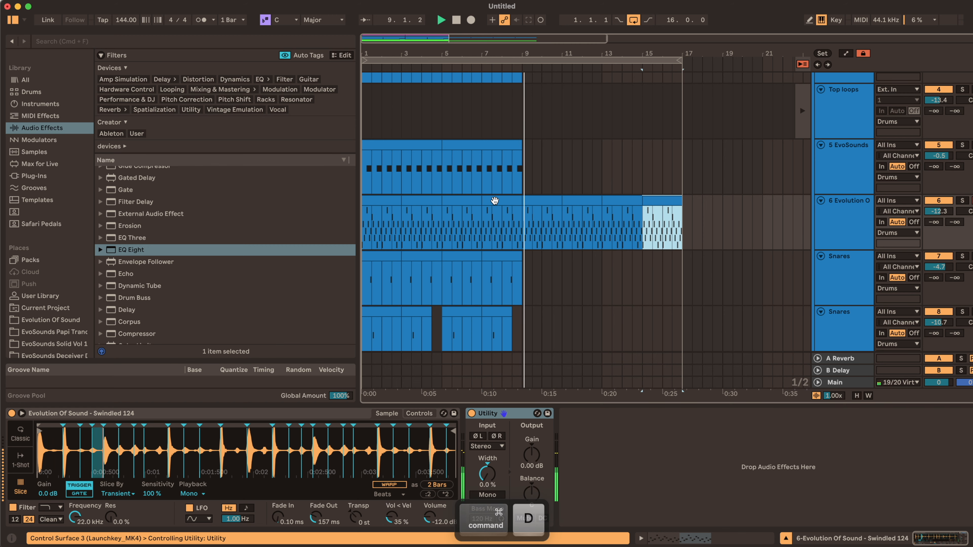
scroll(494, 202, down, 8)
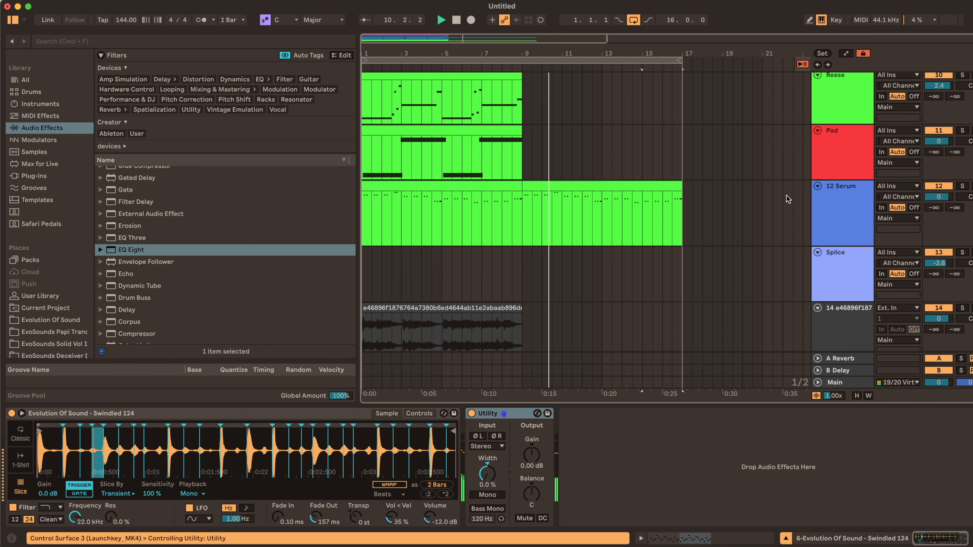
Duplicate the clap clip on track 5 and the Snares clip on track 7 up to bar 17
scroll(575, 205, up, 8)
key(super+d)
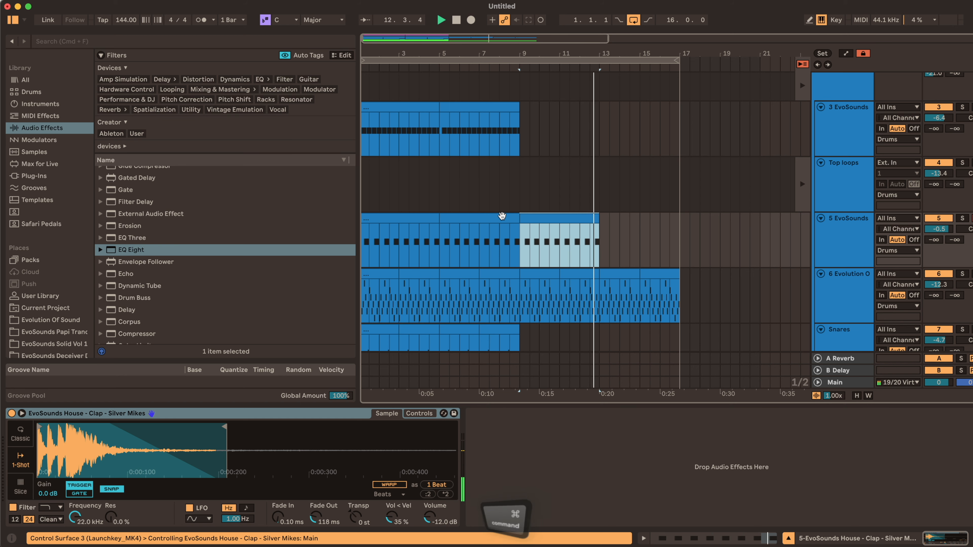
key(super+d)
scroll(501, 216, down, 4)
click(487, 223)
key(super+d)
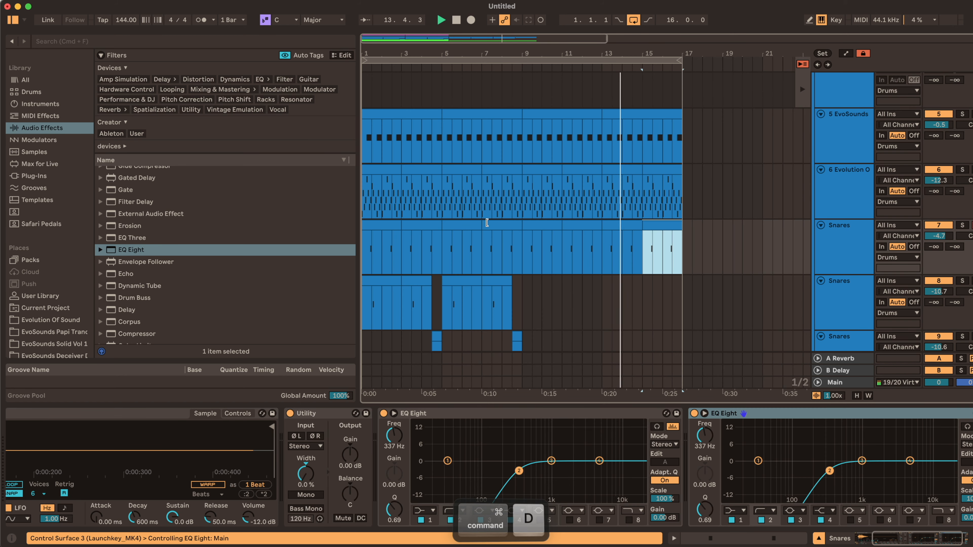
Extend the arrangement loop to 25 bars, stop playback and look through the tracks
key(Tab)
key(Tab)
mouse_move(563, 53)
mouse_down()
mouse_move(552, 110)
mouse_move(573, 70)
mouse_up()
scroll(517, 189, down, 5)
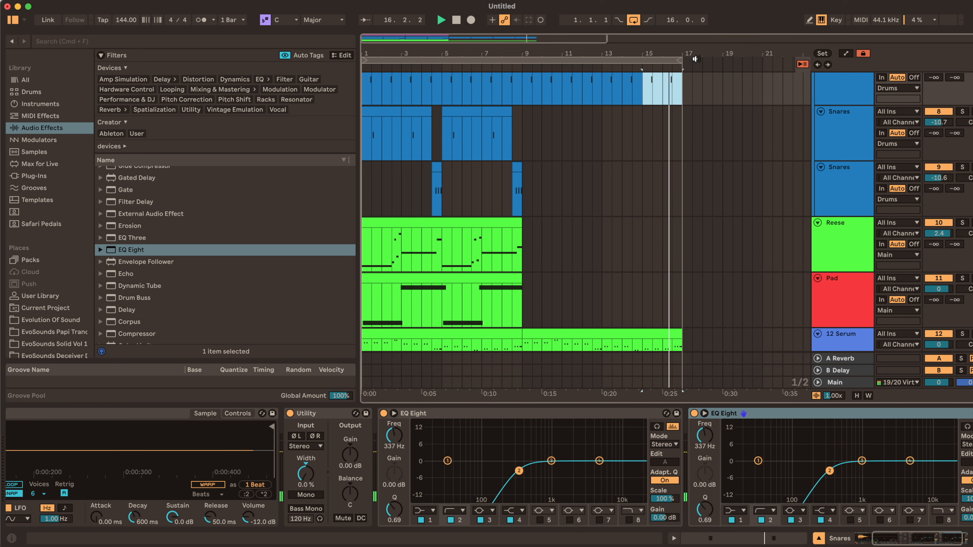
scroll(632, 175, down, 3)
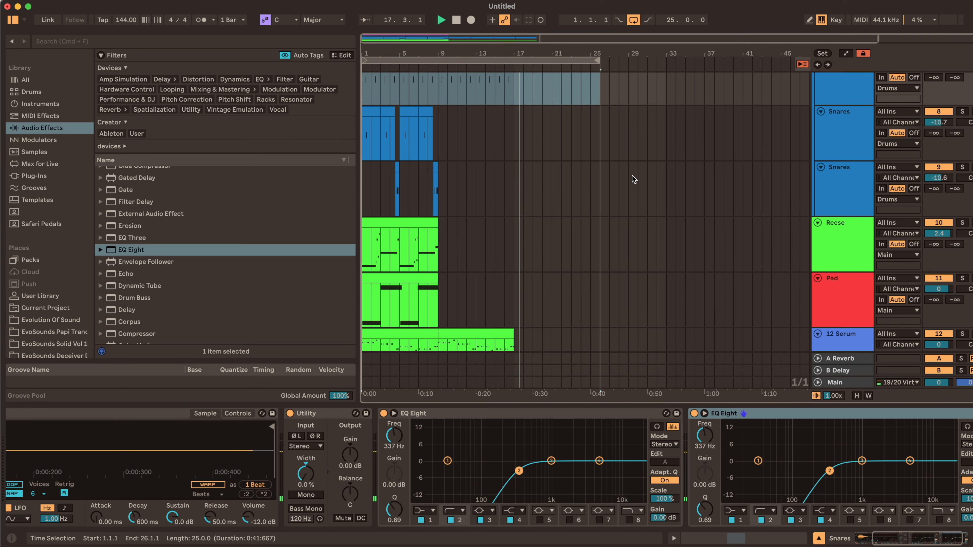
scroll(569, 207, down, 5)
key(space)
scroll(569, 207, up, 10)
scroll(570, 207, down, 10)
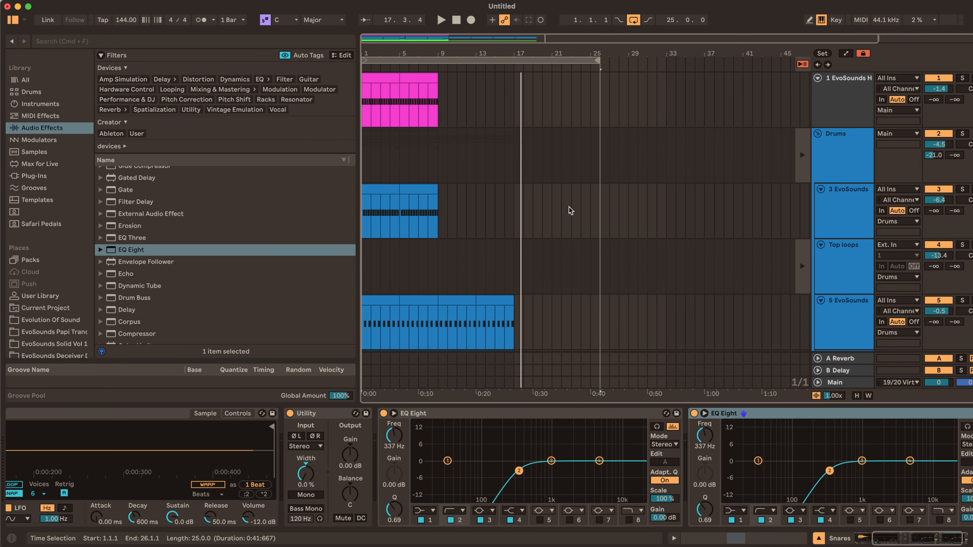
Select the audio clip on track 14, below the Splice track, to show its EQ Eight and Reverb
scroll(498, 245, up, 3)
click(468, 256)
scroll(466, 256, left, 5)
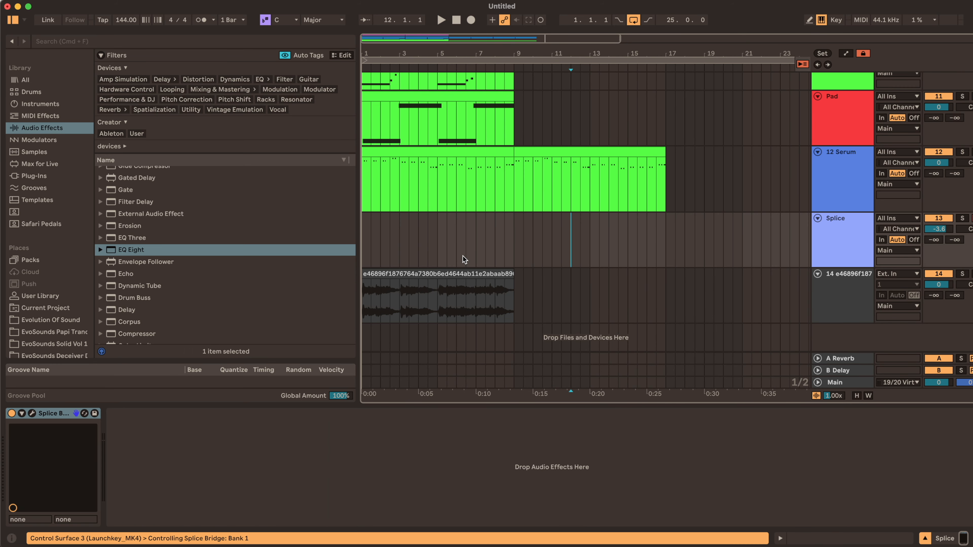
click(433, 287)
click(434, 276)
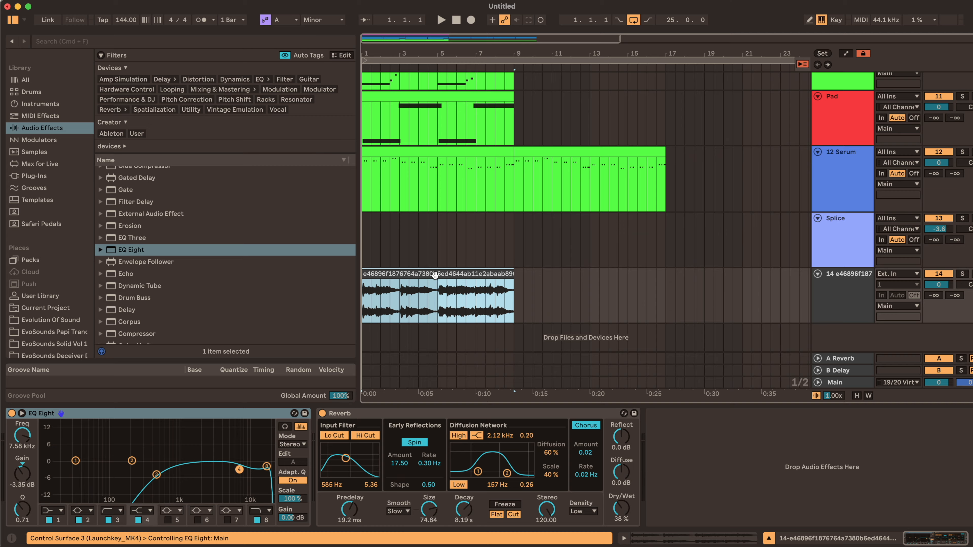